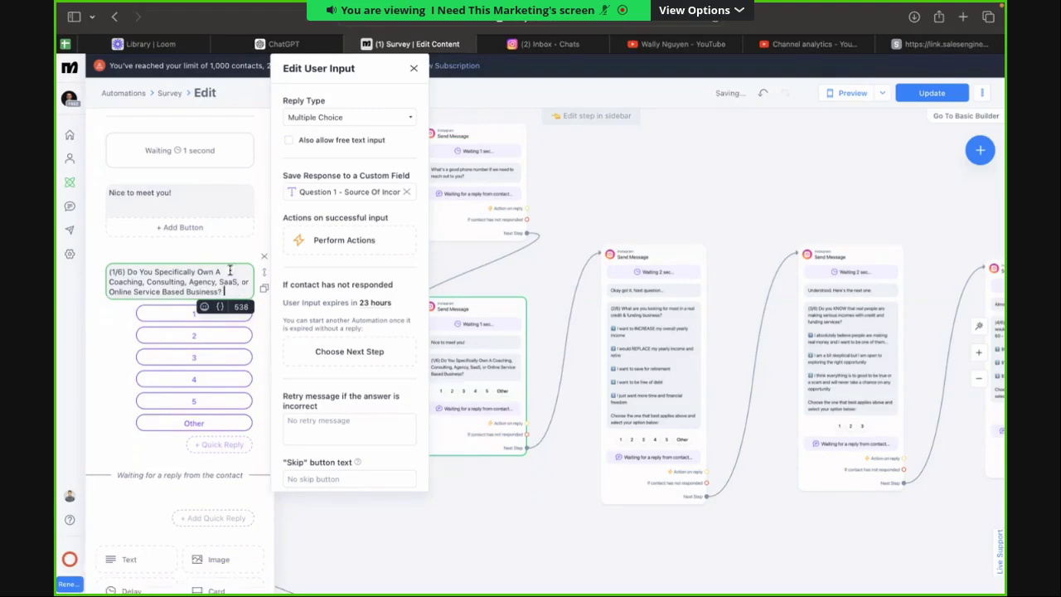
Delete quick replies 1 to 5 and Other from the (1/6) business ownership question and close its editor.
click(242, 318)
click(284, 367)
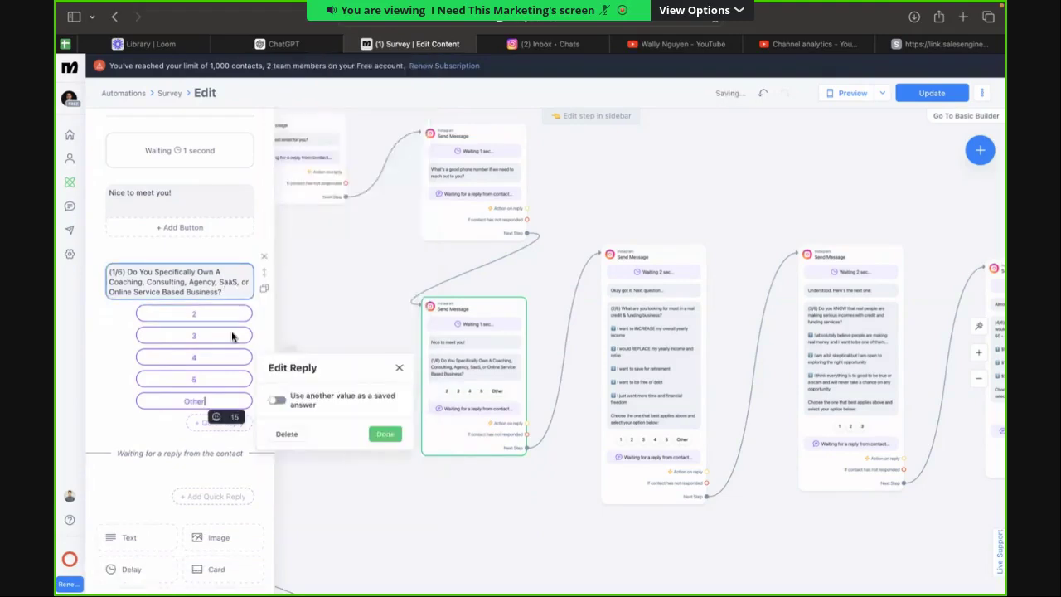
click(233, 316)
click(284, 367)
click(232, 317)
click(283, 367)
click(233, 334)
click(231, 319)
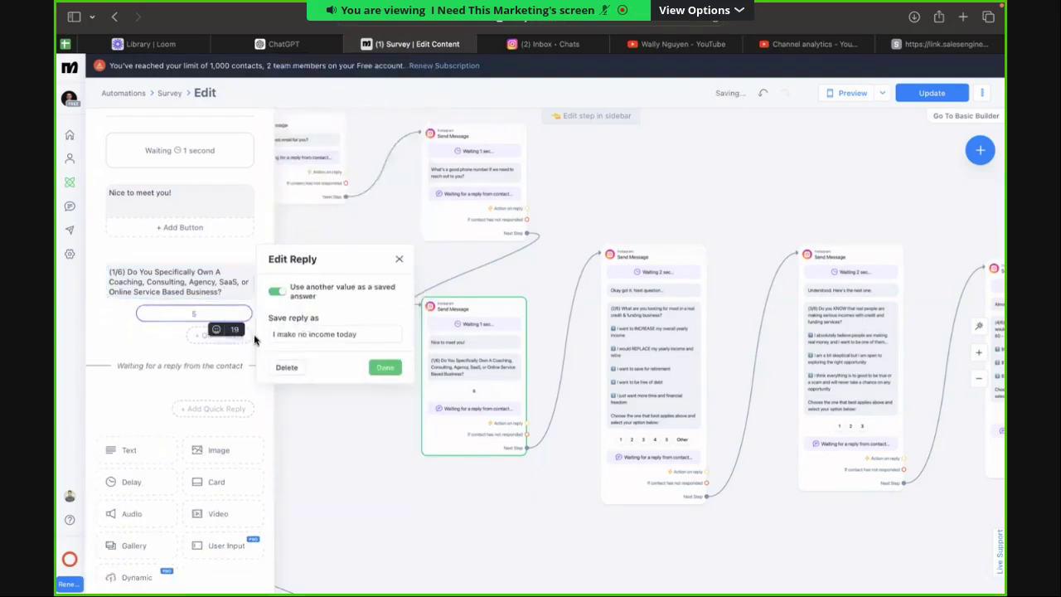
click(286, 367)
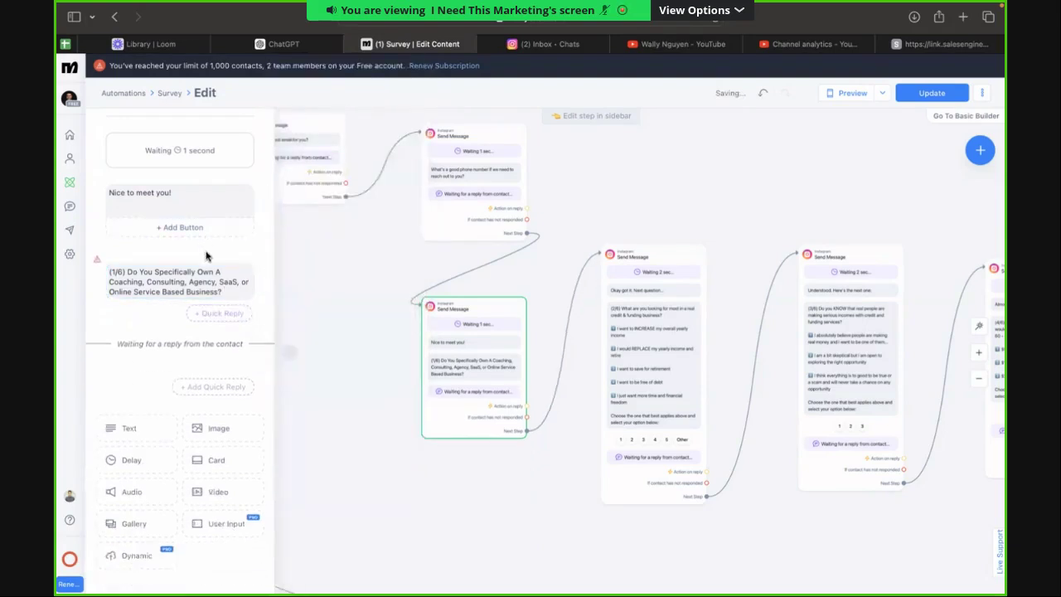
scroll(220, 256, down, 1)
click(313, 259)
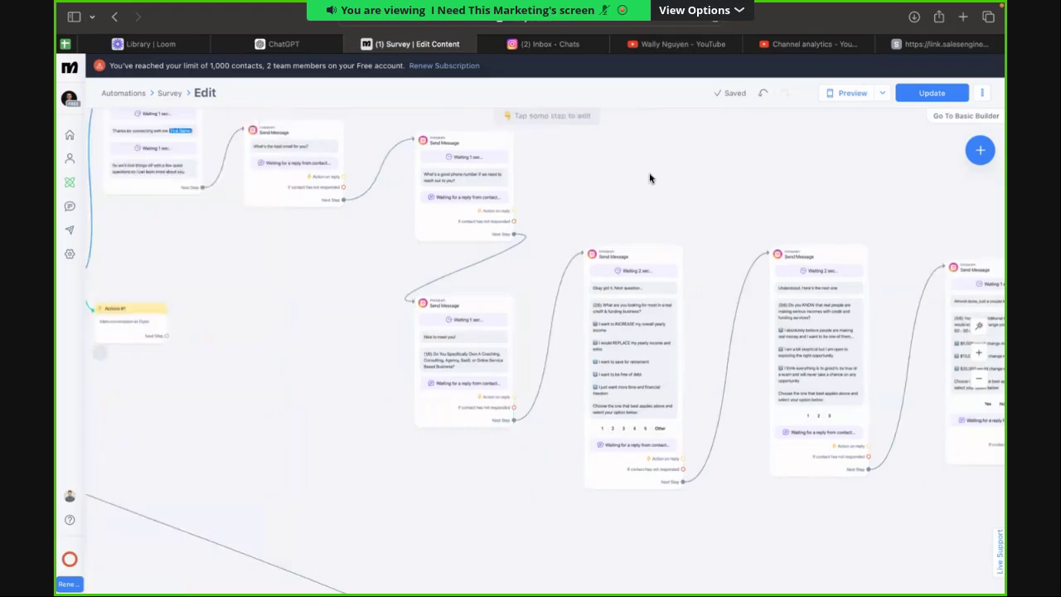
On the reference survey page, answer Yes to the business ownership question and copy the monthly revenue question's wording.
click(912, 44)
click(453, 192)
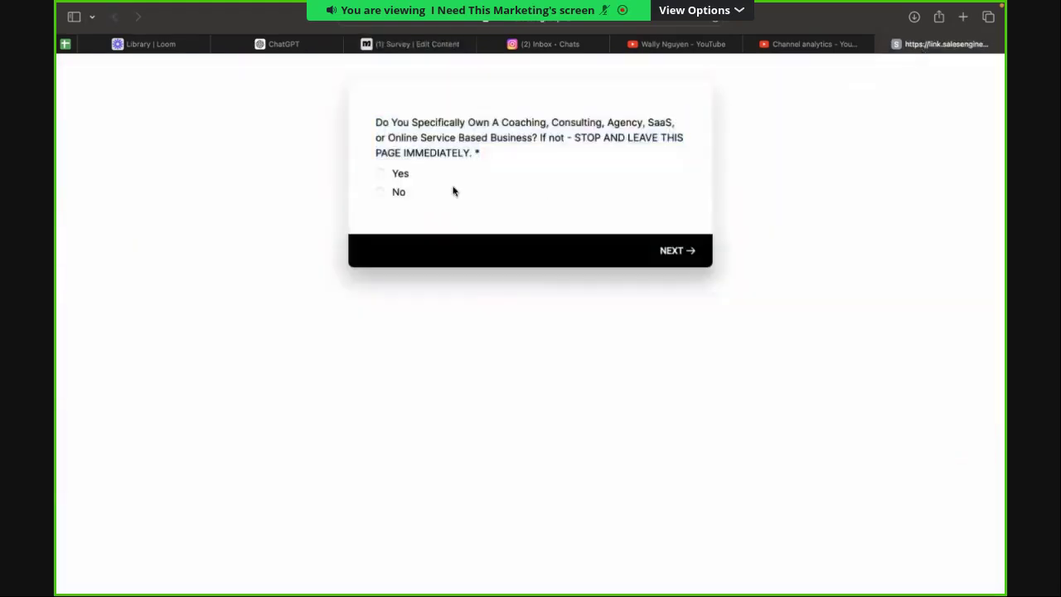
click(393, 173)
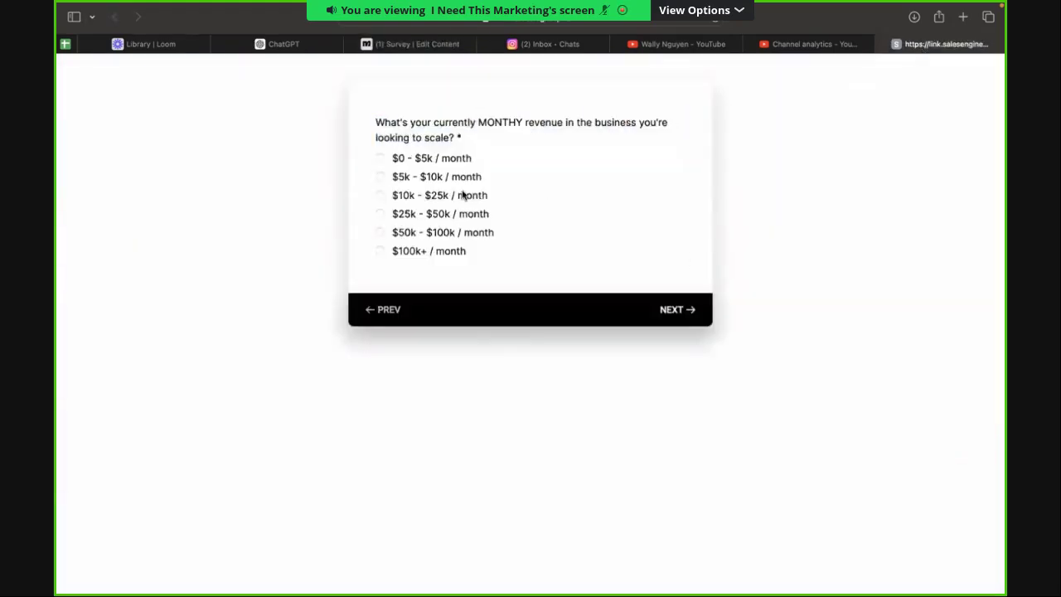
triple_click(450, 140)
key(ctrl+c)
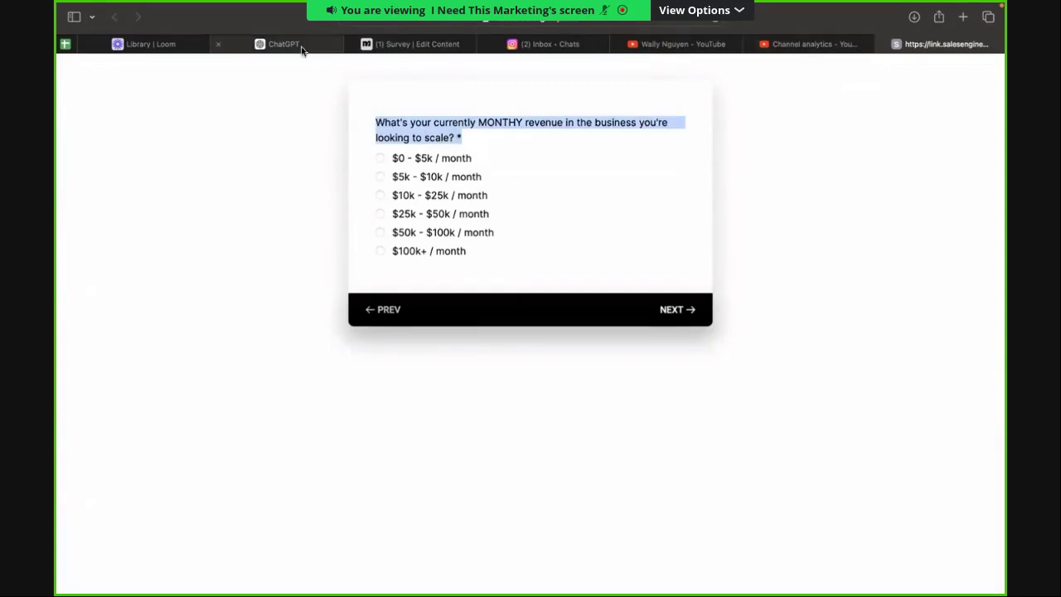
Replace the (2/6) question's wording in the survey flow with the copied monthly revenue question, without its trailing asterisk.
click(406, 43)
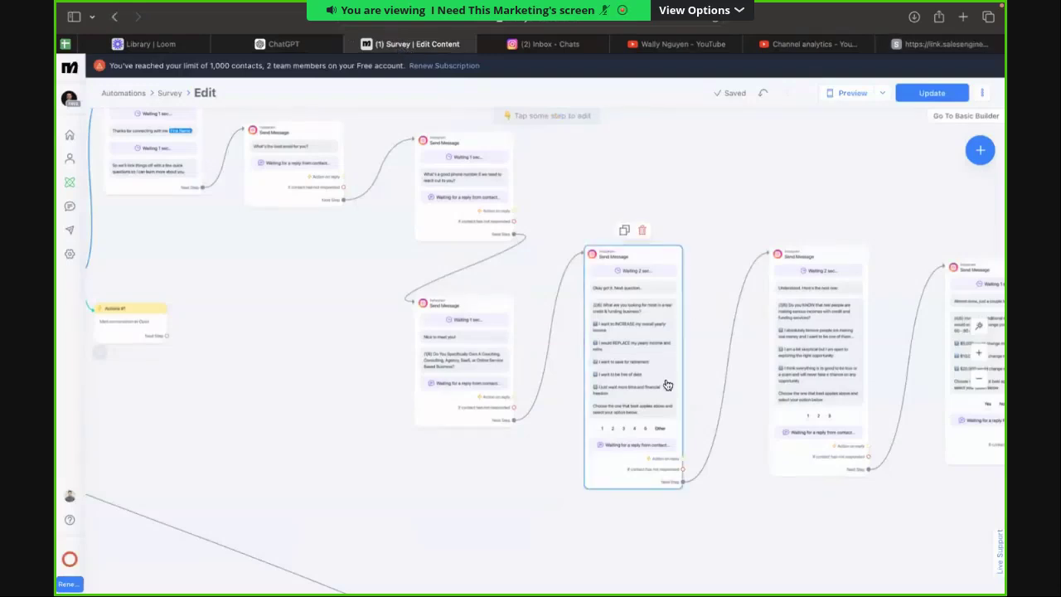
click(663, 436)
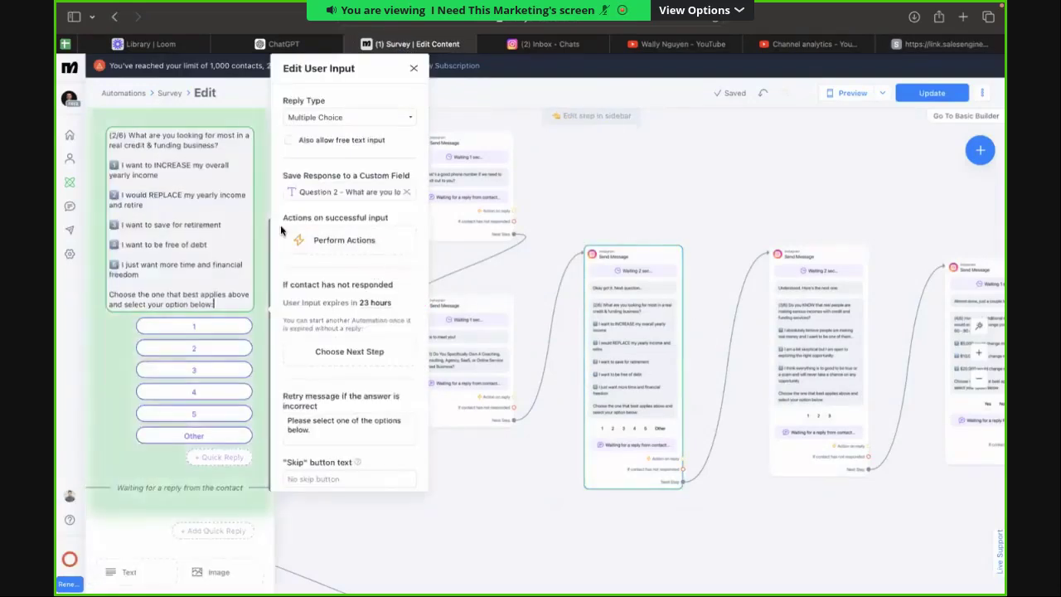
drag(215, 151, 130, 135)
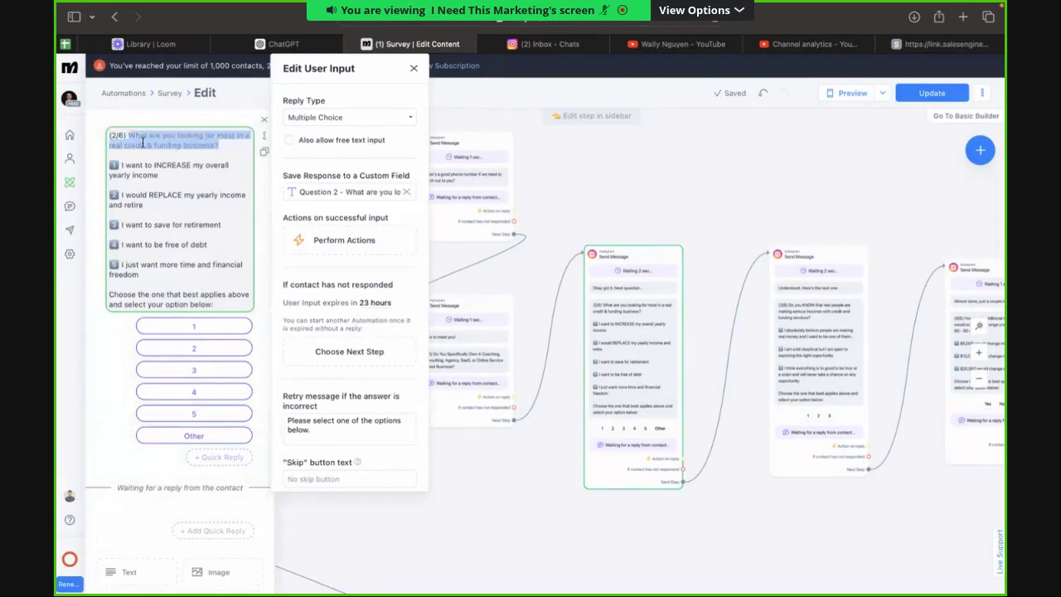
key(ctrl+v)
key(BackSpace)
key(BackSpace)
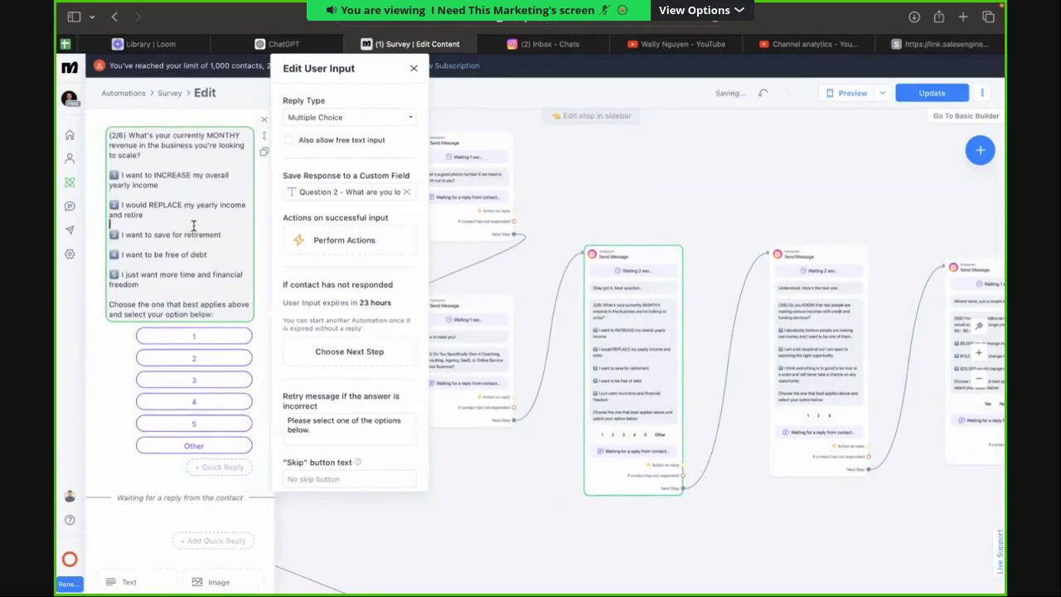
Replace the first answer option of the (2/6) question with "0-10,000 per month", consulting the reference form's revenue ranges.
click(169, 186)
click(943, 44)
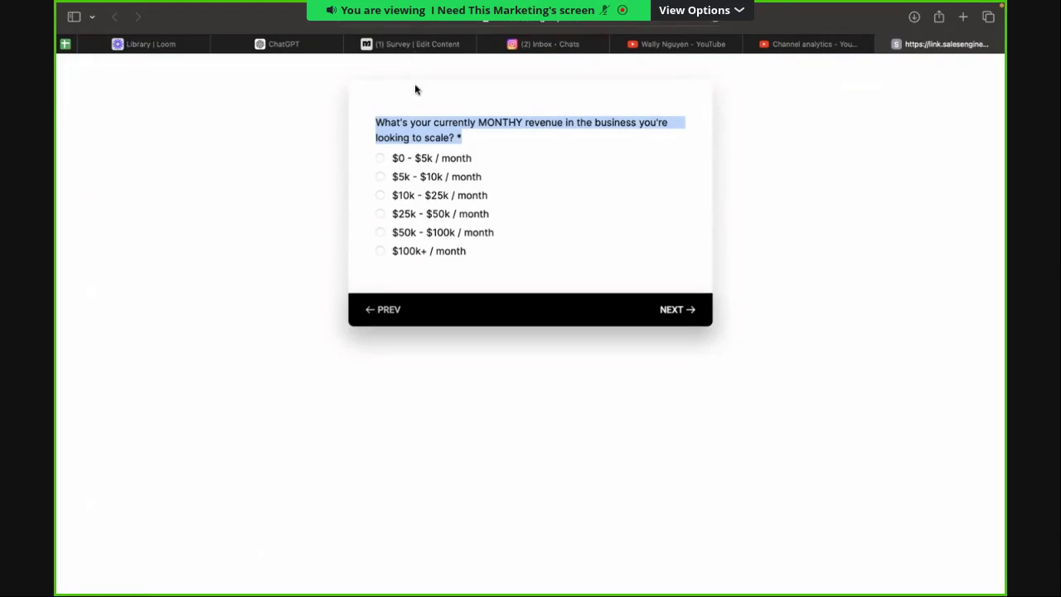
click(417, 47)
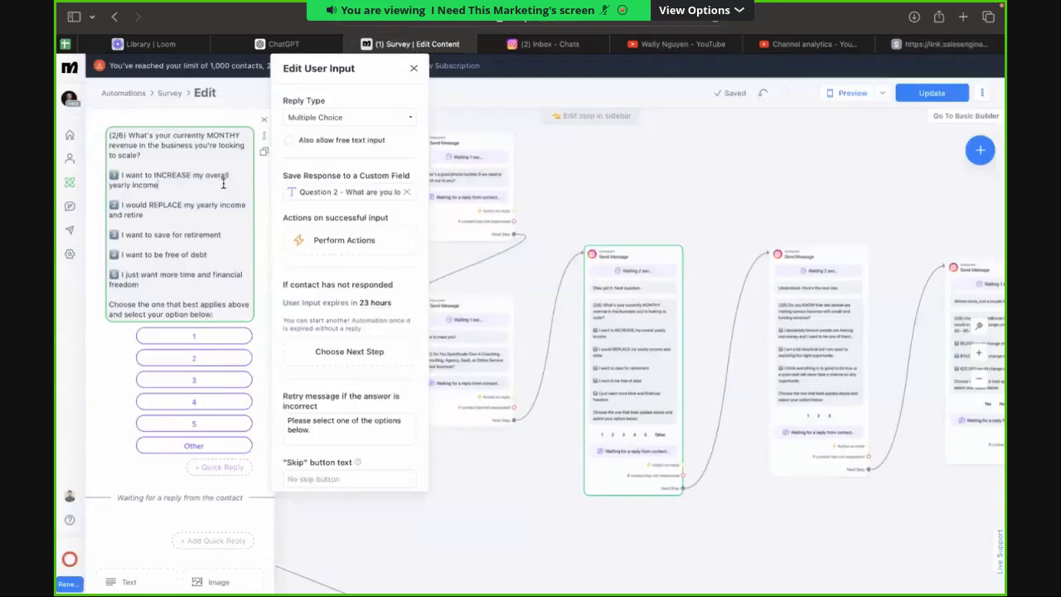
double_click(174, 194)
key(BackSpace)
key(BackSpace)
key(BackSpace)
key(BackSpace)
key(BackSpace)
key(BackSpace)
key(BackSpace)
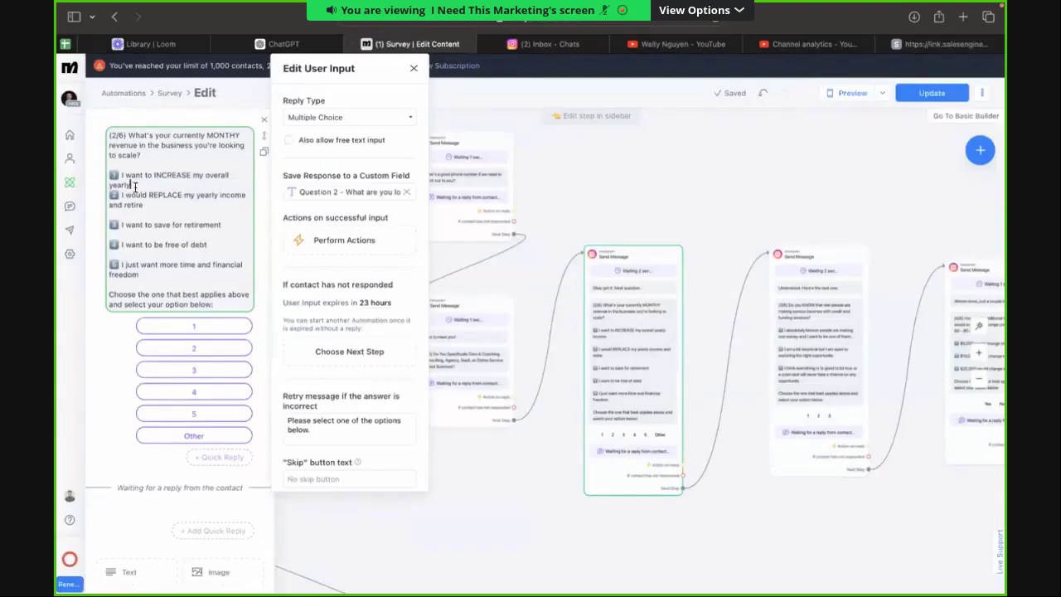
key(BackSpace)
key(BackSpace)
key(BackSpace)
key(BackSpace)
key(BackSpace)
key(BackSpace)
key(BackSpace)
key(BackSpace)
key(BackSpace)
key(BackSpace)
key(BackSpace)
key(BackSpace)
key(BackSpace)
key(BackSpace)
key(BackSpace)
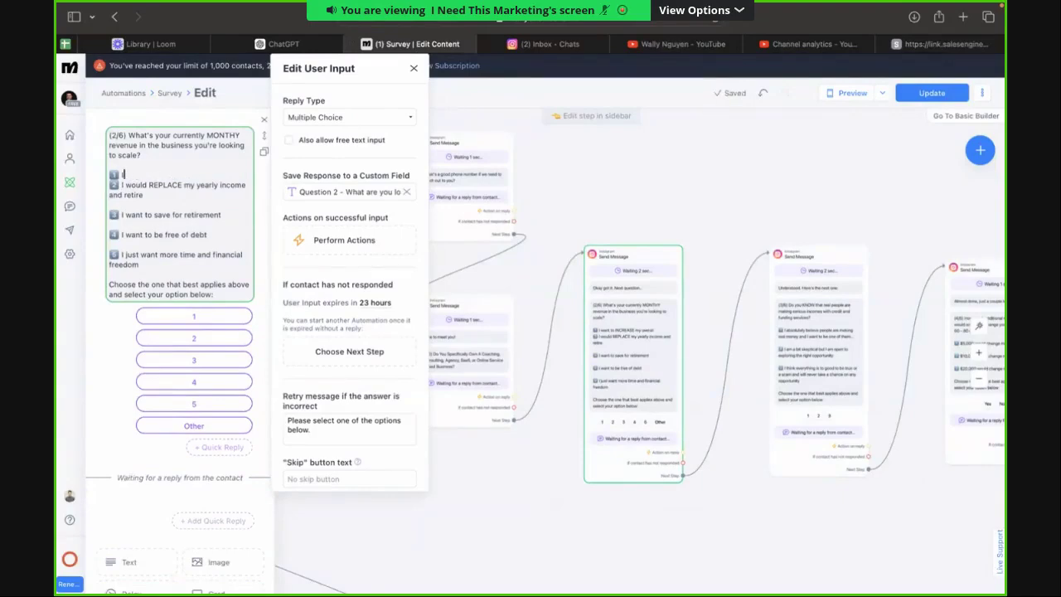
text(d)
text(-10,000 per month)
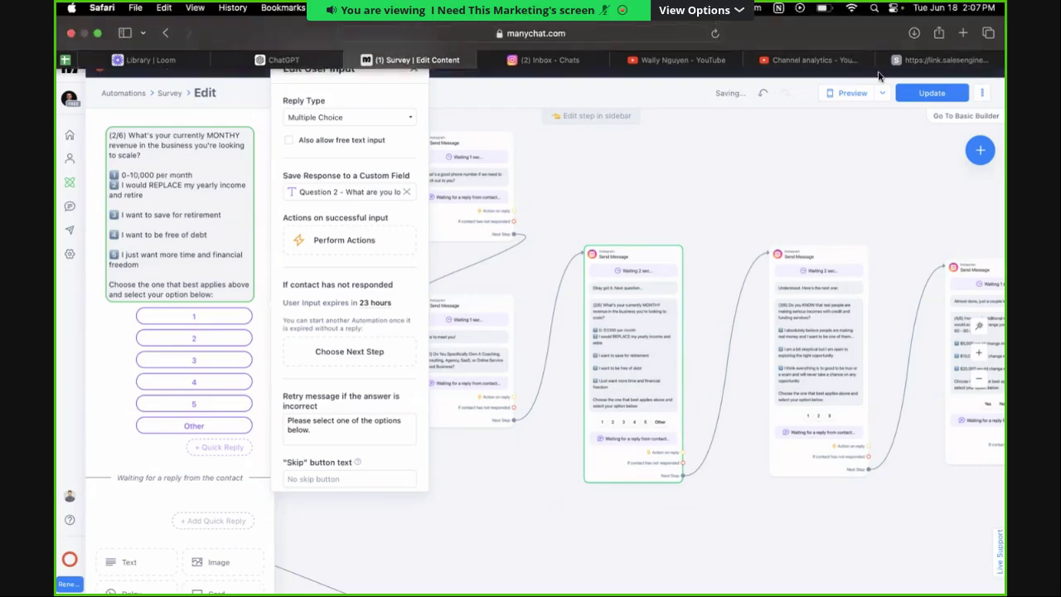
Rewrite the first answer option of the (2/6) question as "$0-10k per month".
click(897, 61)
click(406, 60)
click(443, 52)
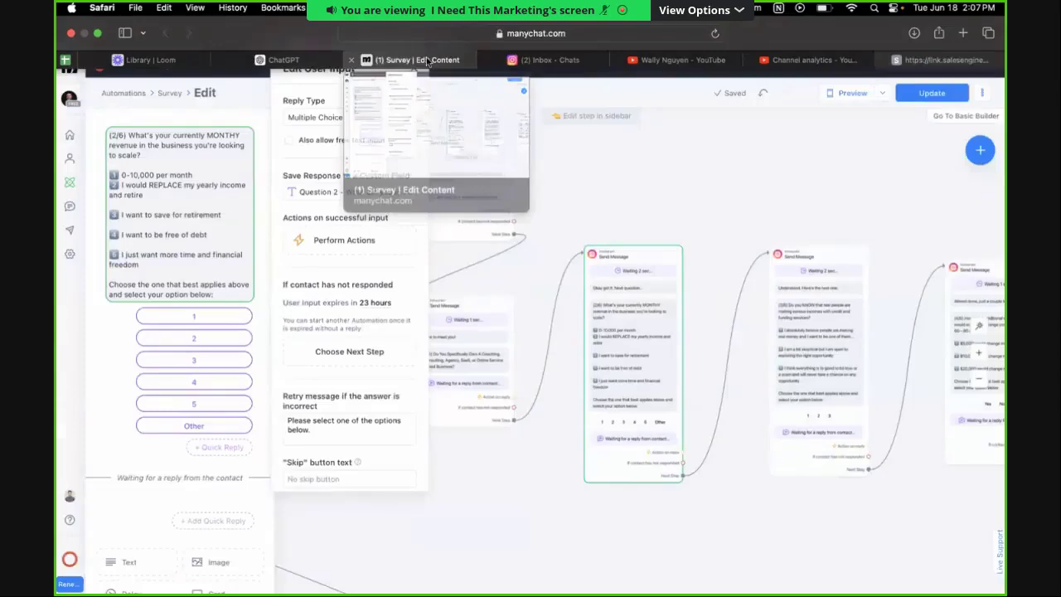
key(BackSpace)
key(BackSpace)
key(BackSpace)
key(BackSpace)
key(BackSpace)
key(BackSpace)
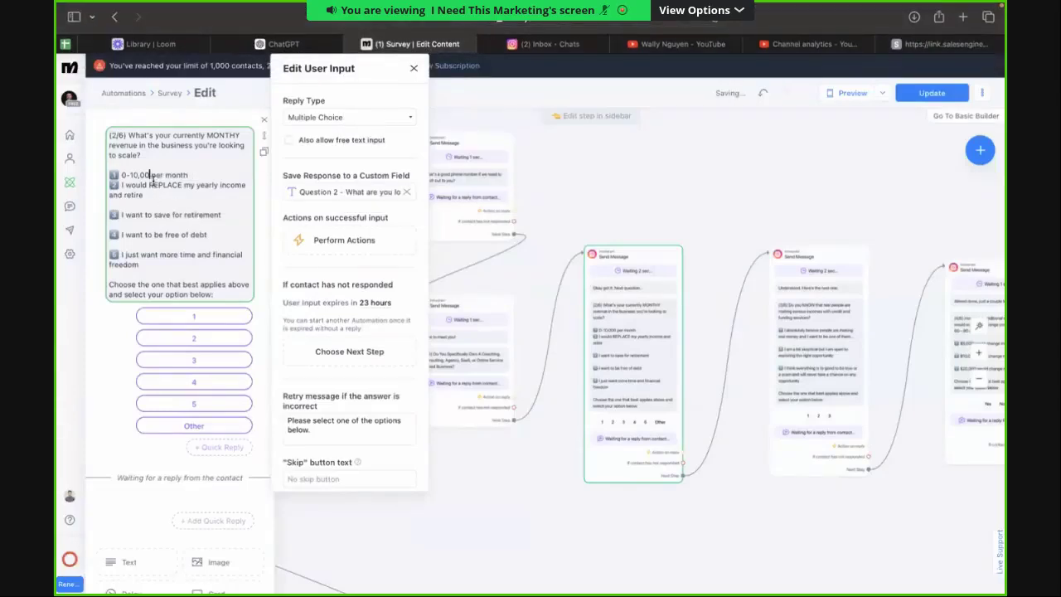
text(10k)
text($)
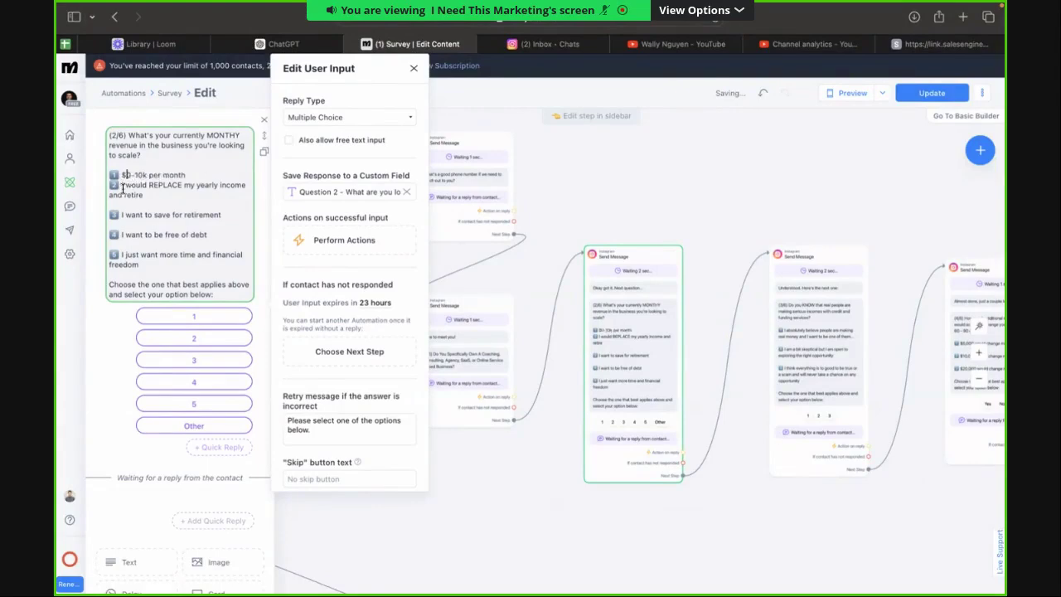
Add a dollar sign to the upper limit so the first option reads "$0-$10k per month".
click(947, 44)
click(405, 48)
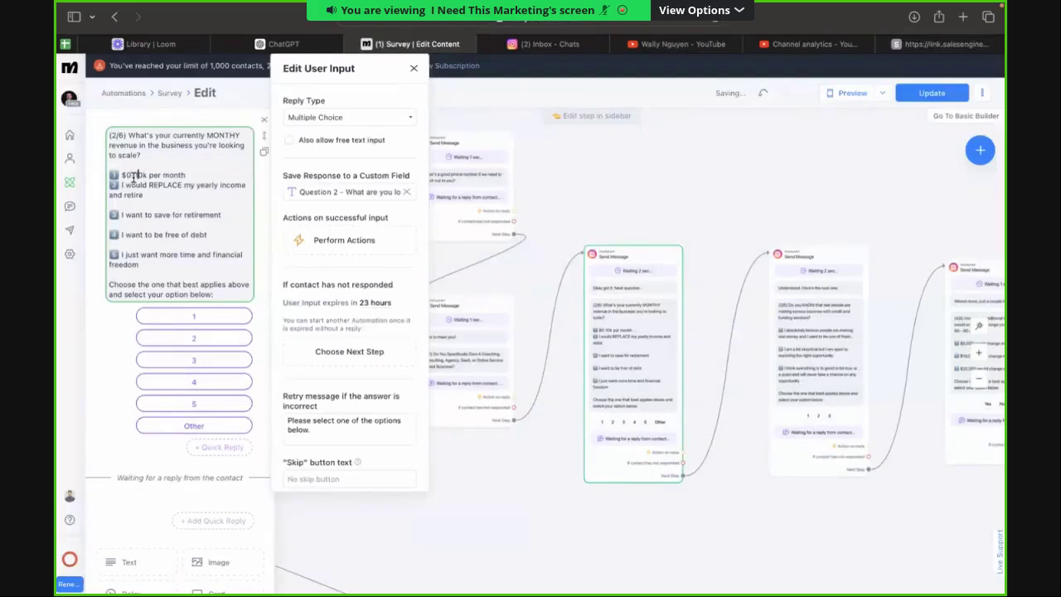
key(BackSpace)
text(5)
key(BackSpace)
key(BackSpace)
text(5)
text(1)
Replace the second option's income-replacement text with a copy of the first option's revenue text.
drag(191, 175, 123, 176)
key(super+c)
click(164, 198)
key(BackSpace)
key(BackSpace)
key(BackSpace)
key(BackSpace)
key(BackSpace)
key(BackSpace)
key(BackSpace)
key(BackSpace)
double_click(125, 196)
key(BackSpace)
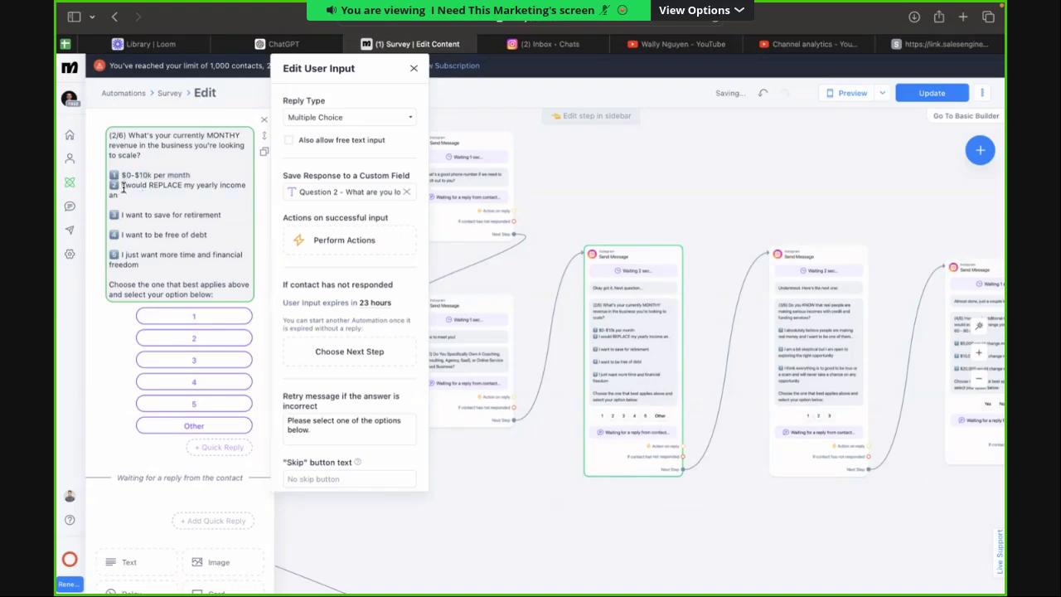
key(BackSpace)
key(BackSpace)
key(BackSpace)
key(BackSpace)
key(BackSpace)
key(BackSpace)
key(BackSpace)
key(BackSpace)
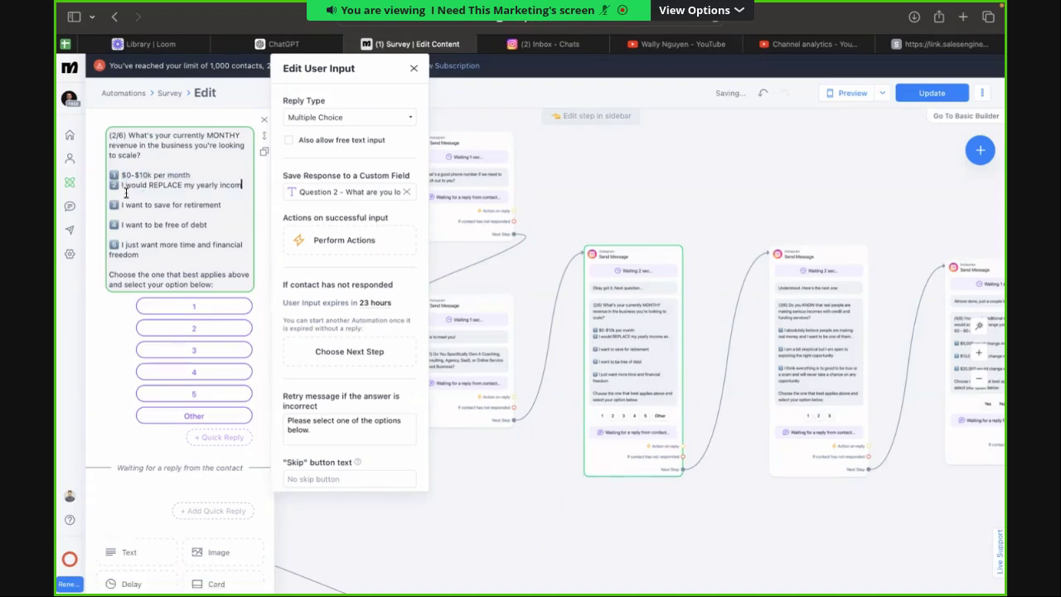
key(BackSpace)
key(BackSpace)
key(BackSpace)
key(BackSpace)
key(BackSpace)
key(BackSpace)
key(BackSpace)
key(BackSpace)
key(BackSpace)
key(BackSpace)
key(BackSpace)
key(super+v)
Check the reference form's ranges and change the second option to "$10k-$25k per month".
click(909, 44)
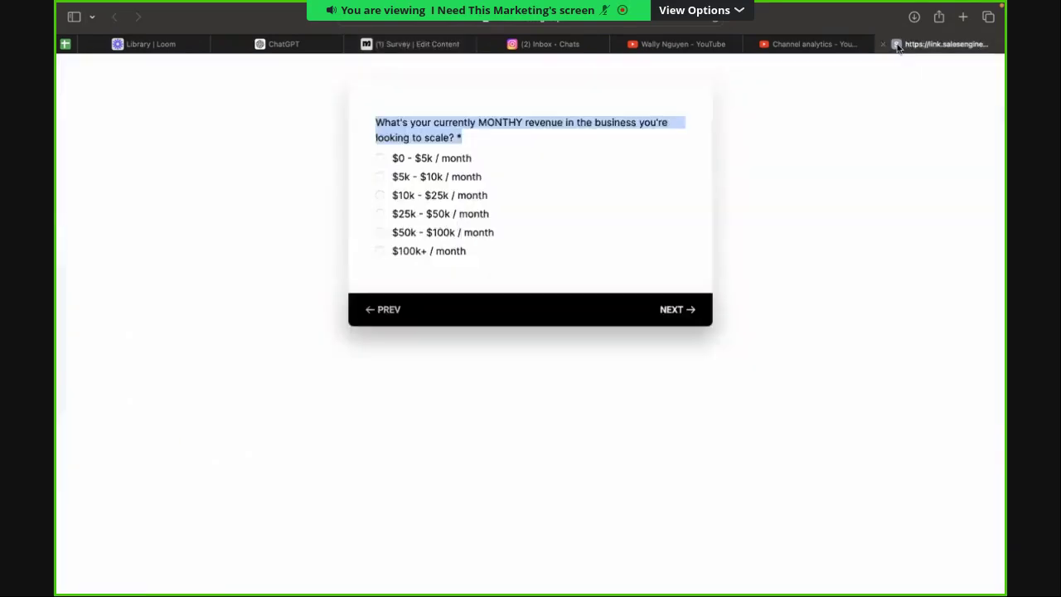
click(418, 44)
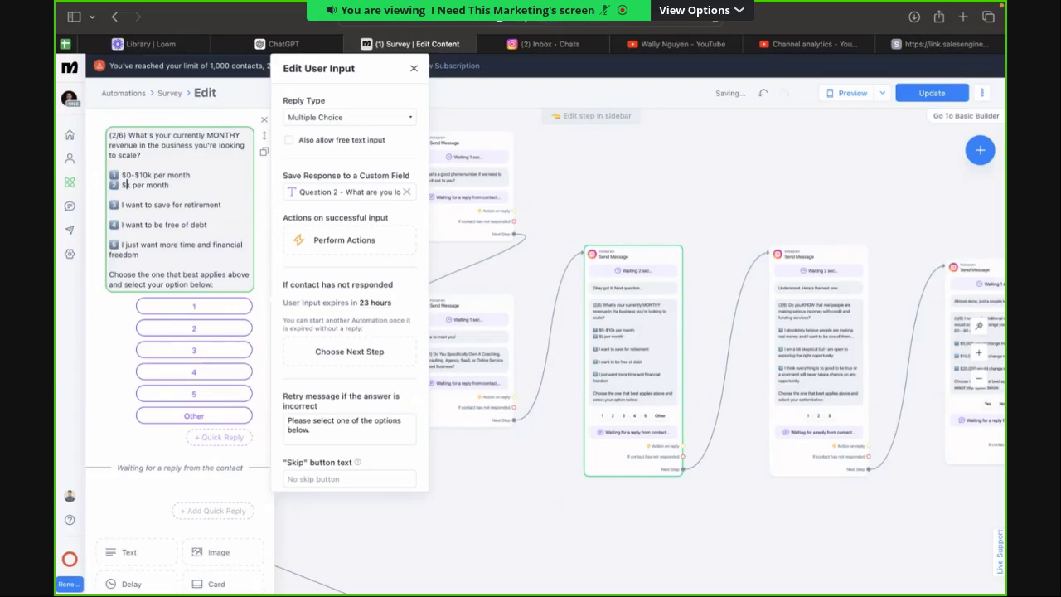
text(10k-25k)
key(BackSpace)
key(BackSpace)
key(BackSpace)
text($25k)
drag(199, 185, 119, 188)
click(122, 188)
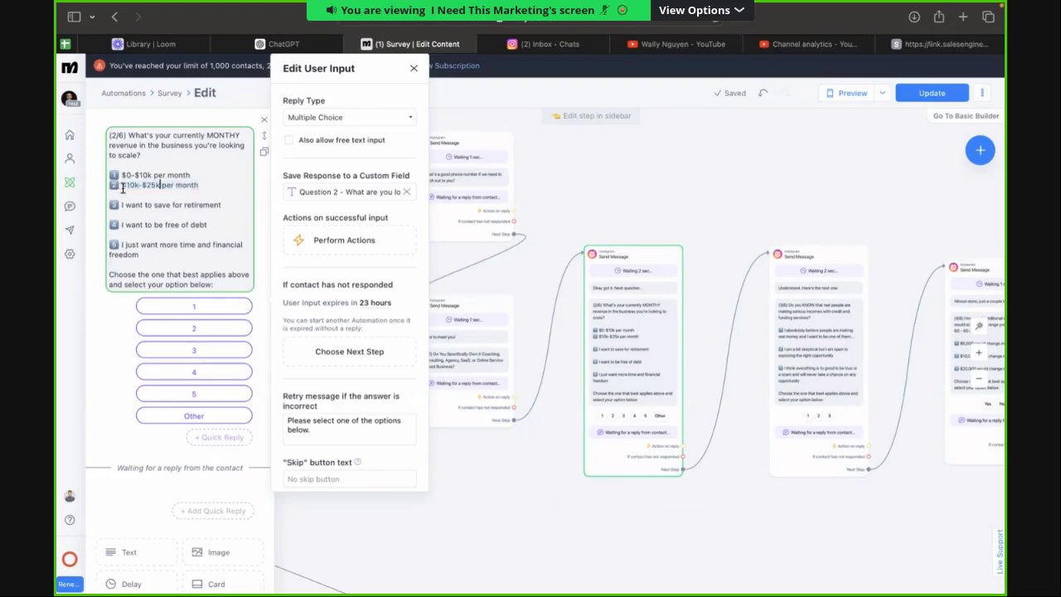
Replace the third option's retirement text with the range text copied from the second option.
drag(223, 205, 137, 208)
drag(223, 205, 146, 206)
key(BackSpace)
key(BackSpace)
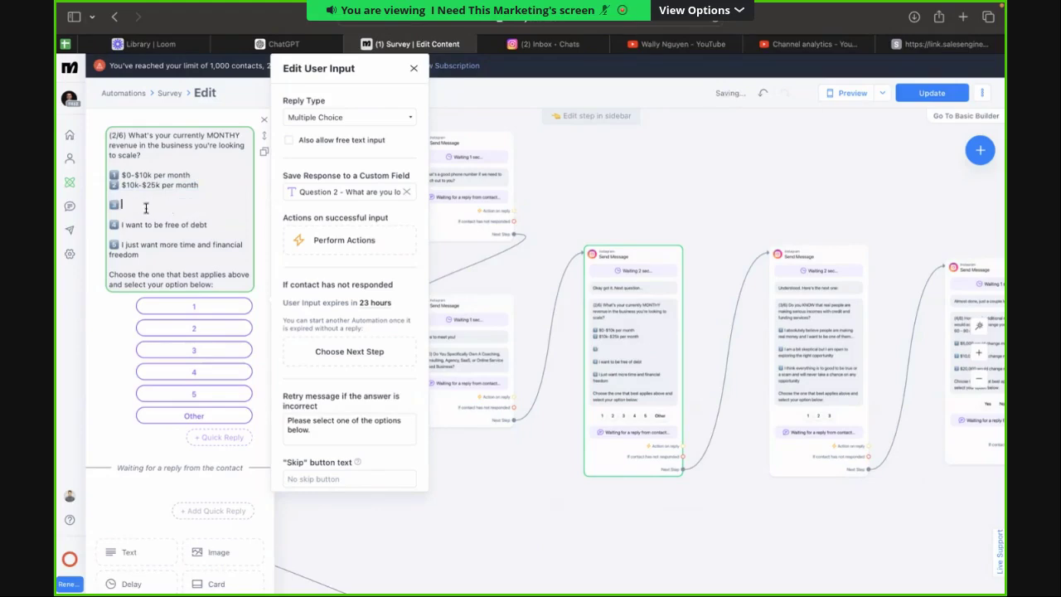
shift+click(200, 179)
click(199, 182)
drag(224, 187, 171, 189)
key(ctrl+c)
click(130, 205)
key(ctrl+v)
Change the third option's revenue range to "$25k-$50k per month".
key(BackSpace)
text(25)
key(Right)
key(Right)
click(155, 204)
key(BackSpace)
key(BackSpace)
text(50)
Replace the fourth option's debt text with the copied revenue range text.
drag(205, 221, 144, 224)
key(BackSpace)
key(BackSpace)
key(BackSpace)
key(BackSpace)
key(BackSpace)
key(BackSpace)
key(BackSpace)
key(BackSpace)
key(ctrl+v)
Change the fourth option's revenue range to "$50k-$100k per month".
click(135, 230)
key(BackSpace)
key(BackSpace)
text(50)
click(156, 230)
key(BackSpace)
key(BackSpace)
text(100)
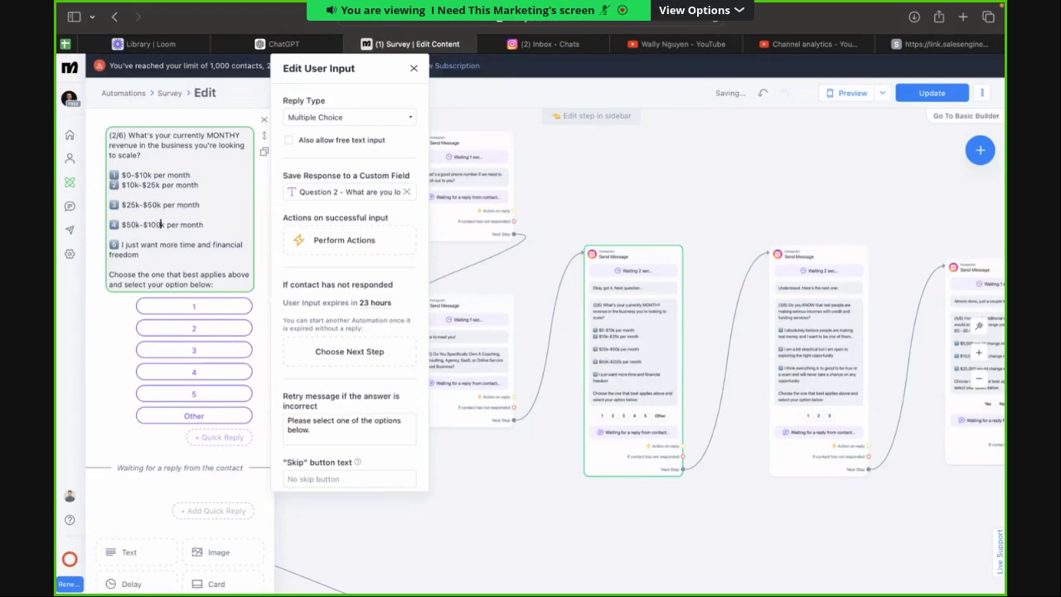
Replace the fifth option's text with "$100k+ per month" and add a line break after it.
triple_click(156, 247)
key(BackSpace)
key(super+v)
drag(136, 245, 162, 247)
key(BackSpace)
text(0k)
text(+)
key(End)
key(Return)
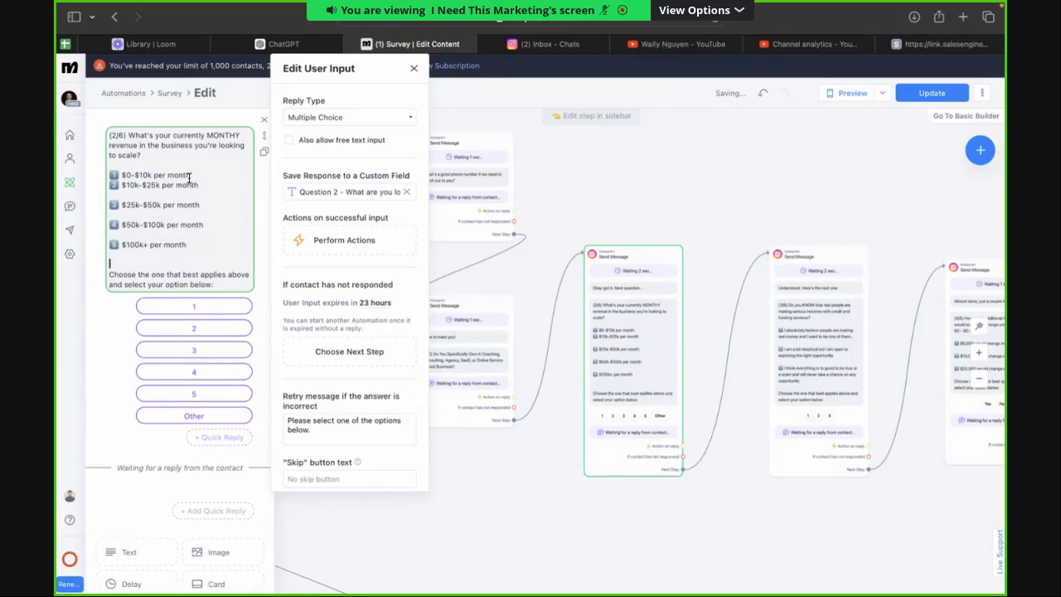
Remove the extra blank line before question 2's closing instruction and insert one between its first and second revenue options.
key(BackSpace)
key(Return)
click(552, 213)
scroll(642, 227, down, 1)
drag(641, 227, 461, 234)
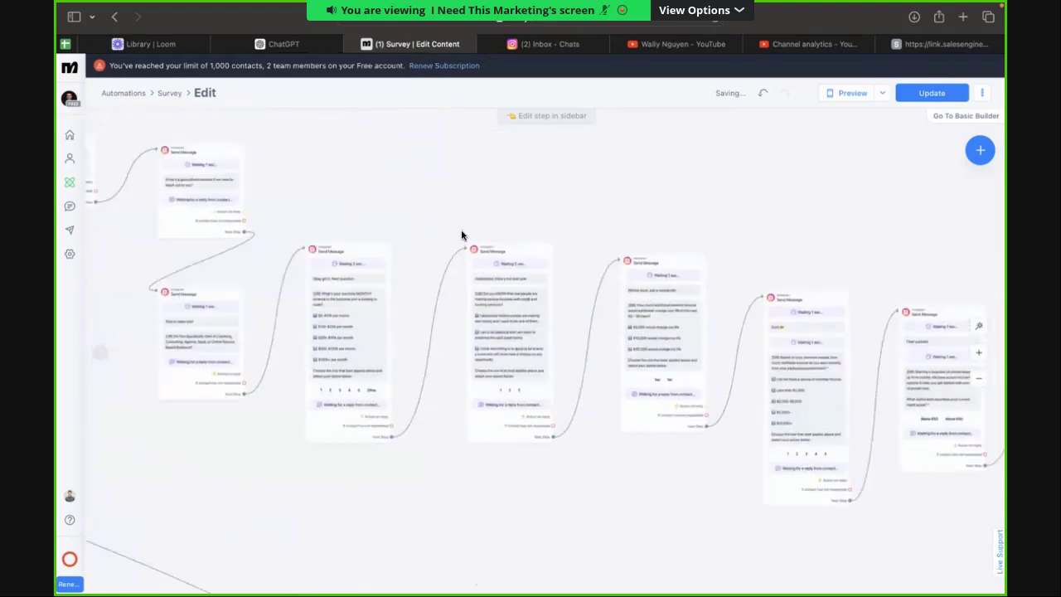
Replace question 3's wording with "What is your core business? Describe what you do/offer for clients and at what price point below" from the reference form.
click(943, 43)
click(415, 198)
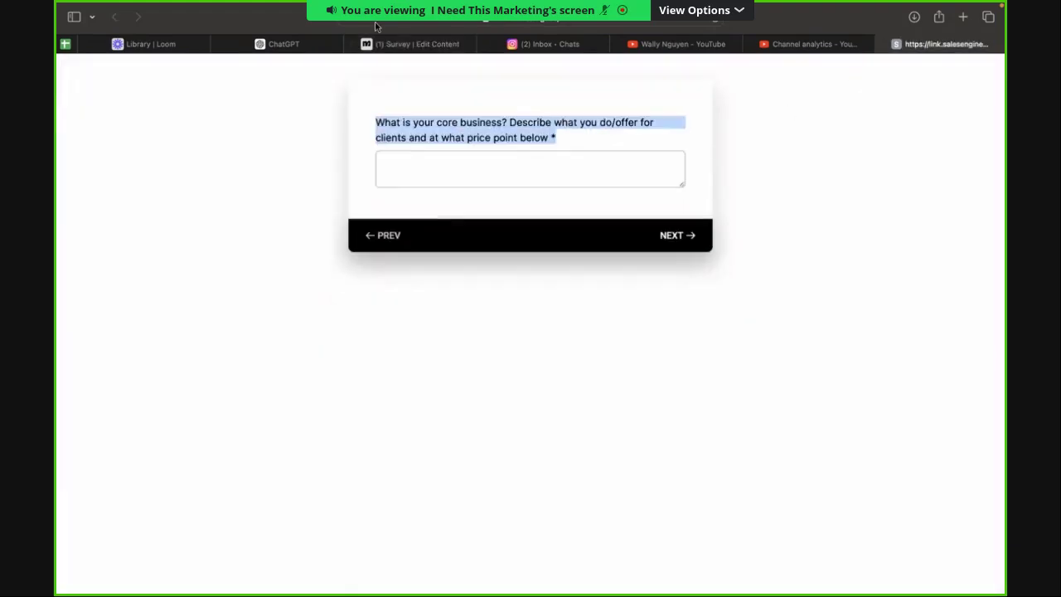
click(409, 43)
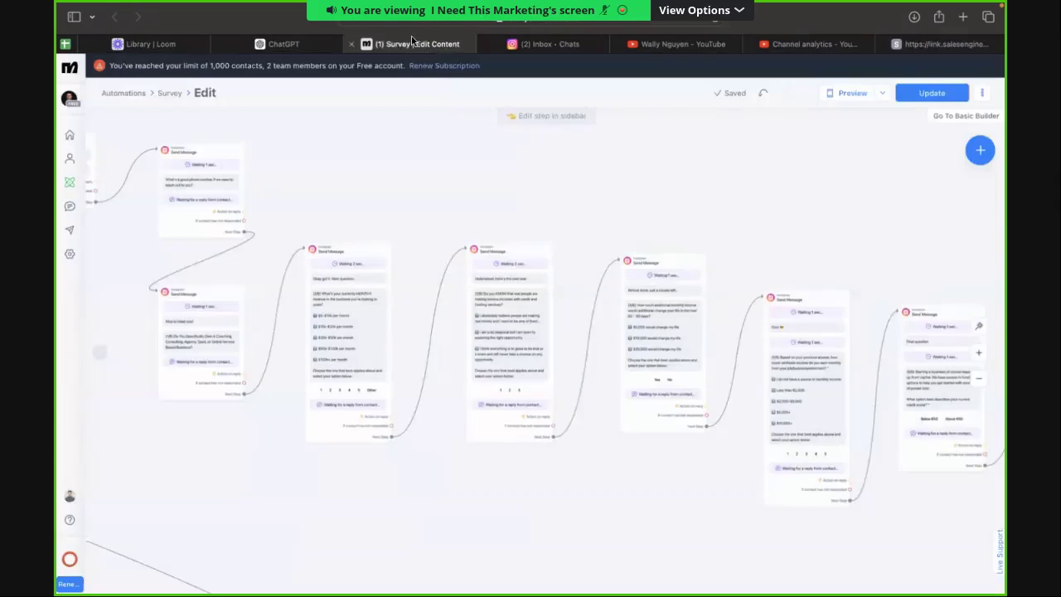
click(659, 323)
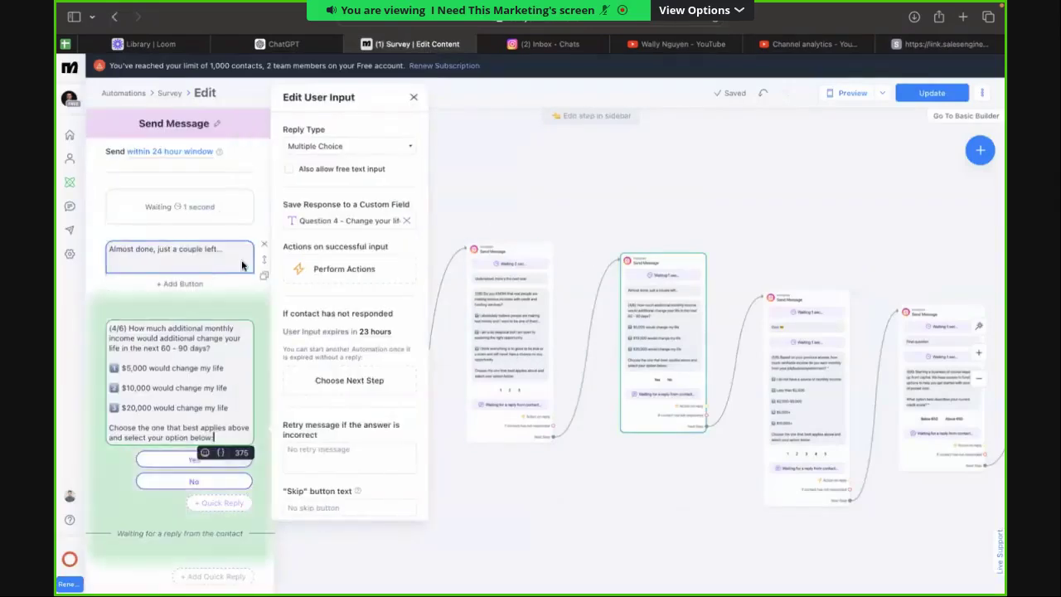
click(497, 273)
drag(137, 335, 165, 348)
click(132, 329)
key(BackSpace)
key(super+v)
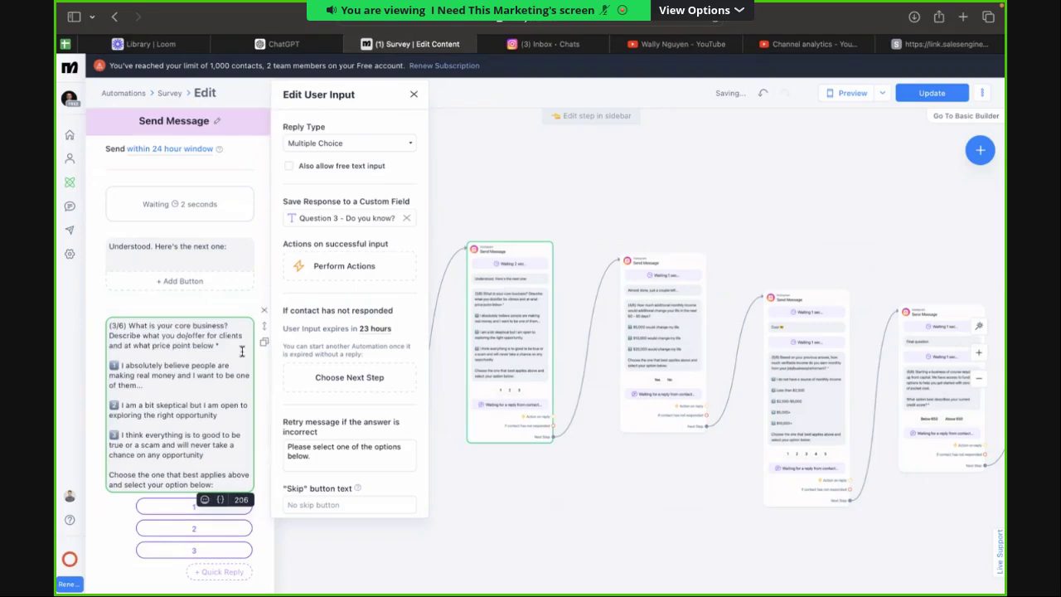
Delete question 3's asterisk, answer options and closing instruction, and end the question with a pointing-down hand emoji.
scroll(232, 348, down, 1)
drag(214, 463, 109, 346)
key(BackSpace)
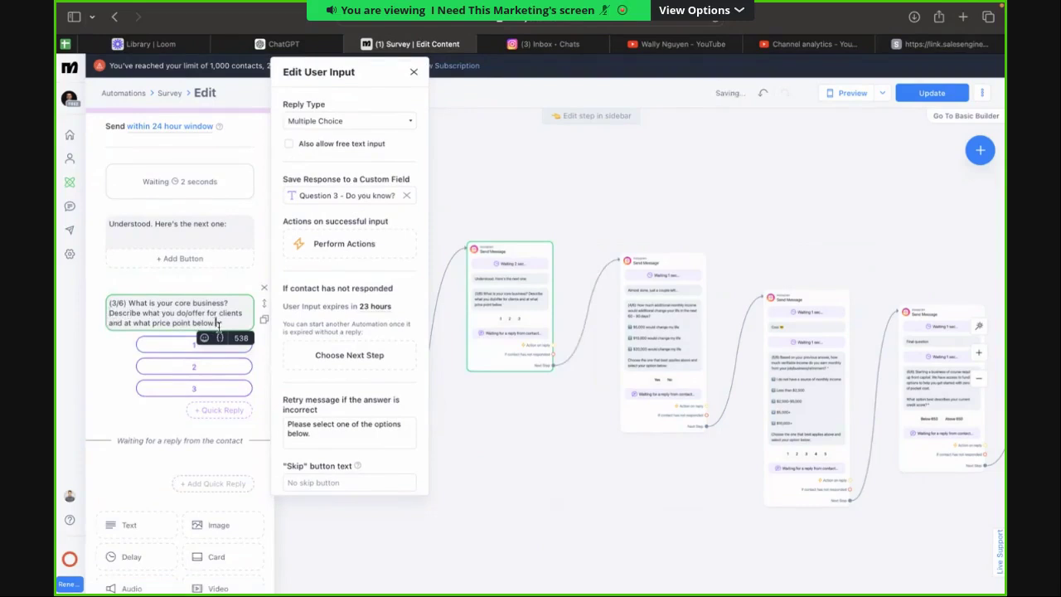
key(ctrl+super+space)
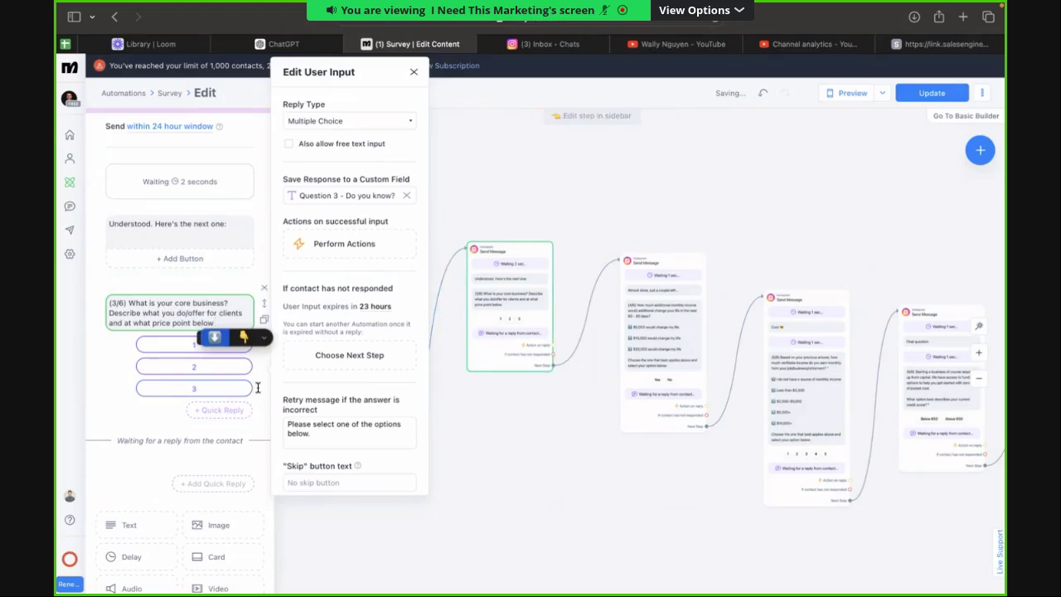
click(244, 336)
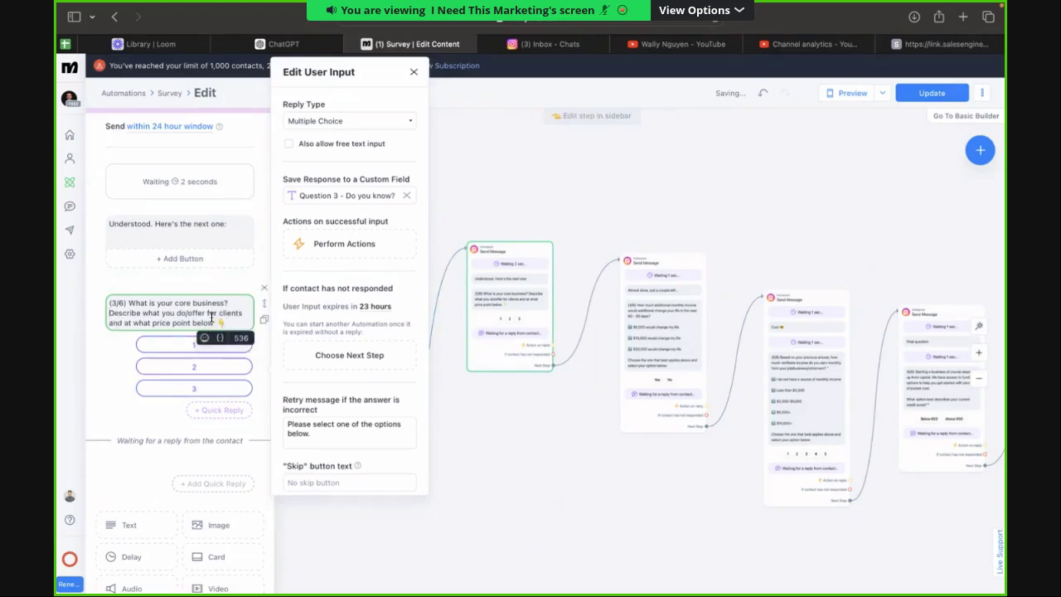
click(231, 304)
Delete quick replies 1, 2 and 3 from the core business question.
click(201, 347)
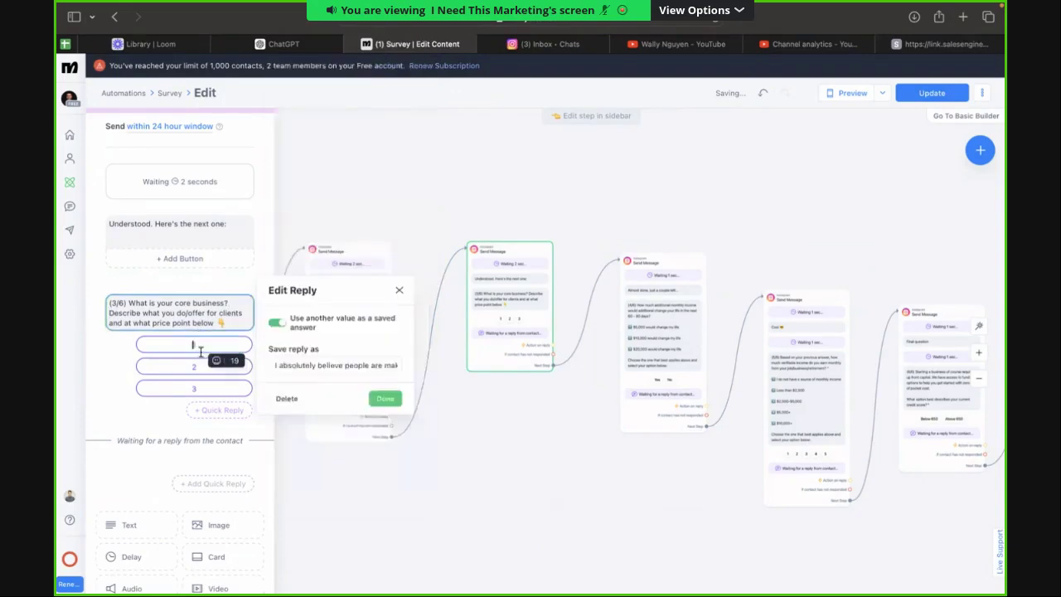
click(278, 399)
click(285, 399)
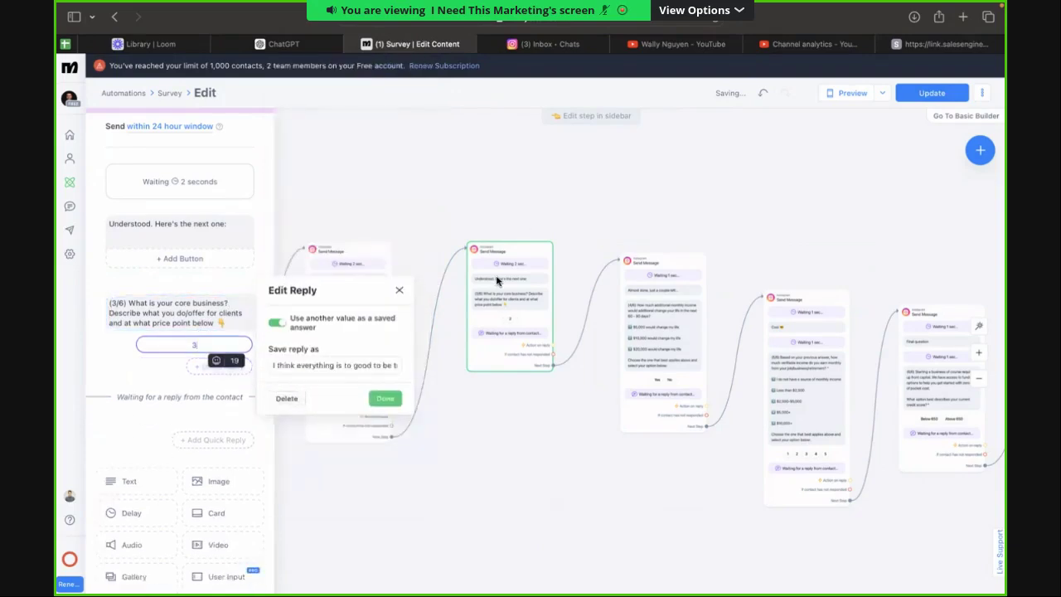
click(286, 398)
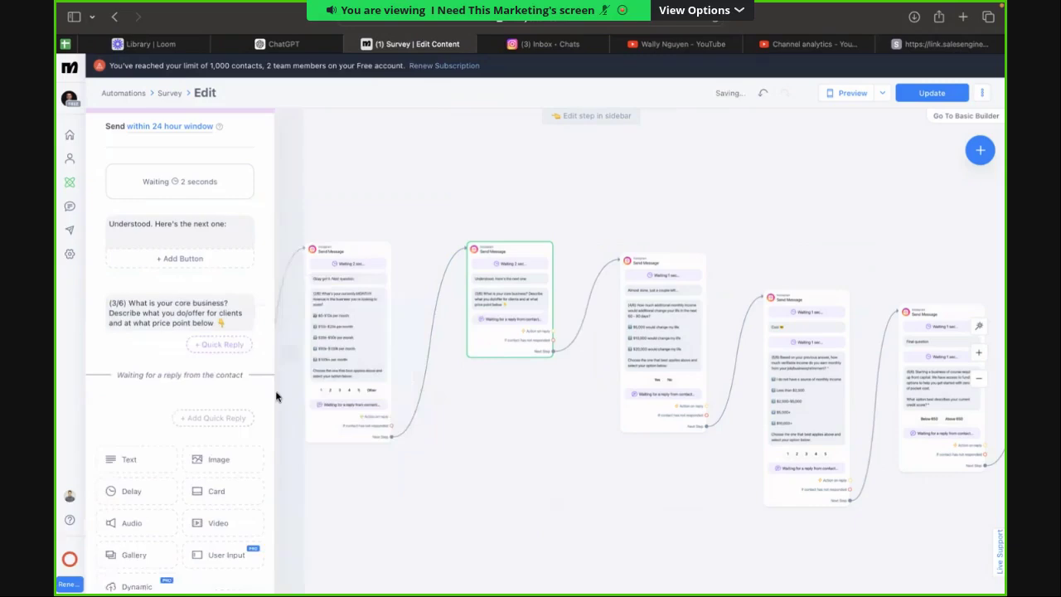
click(239, 328)
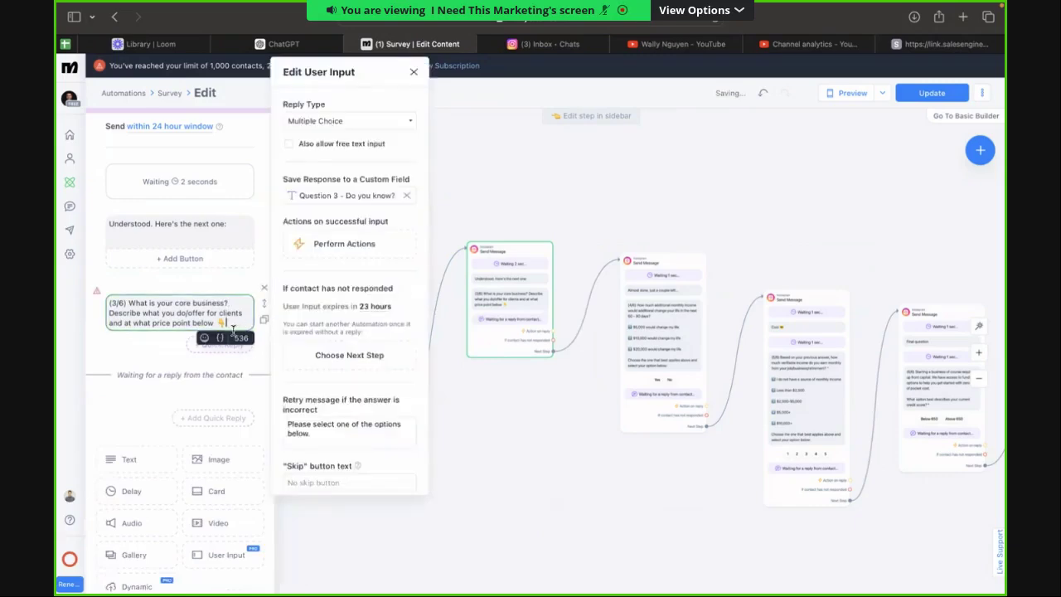
Answer the reference form's core business question with "test" and advance to the form's next question.
click(885, 43)
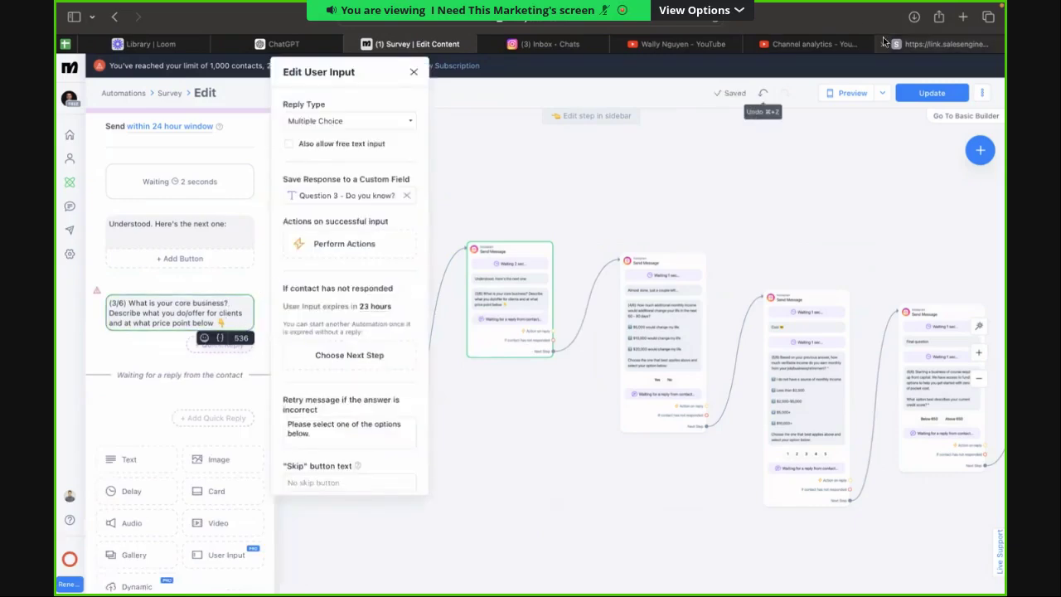
click(588, 174)
text(asd)
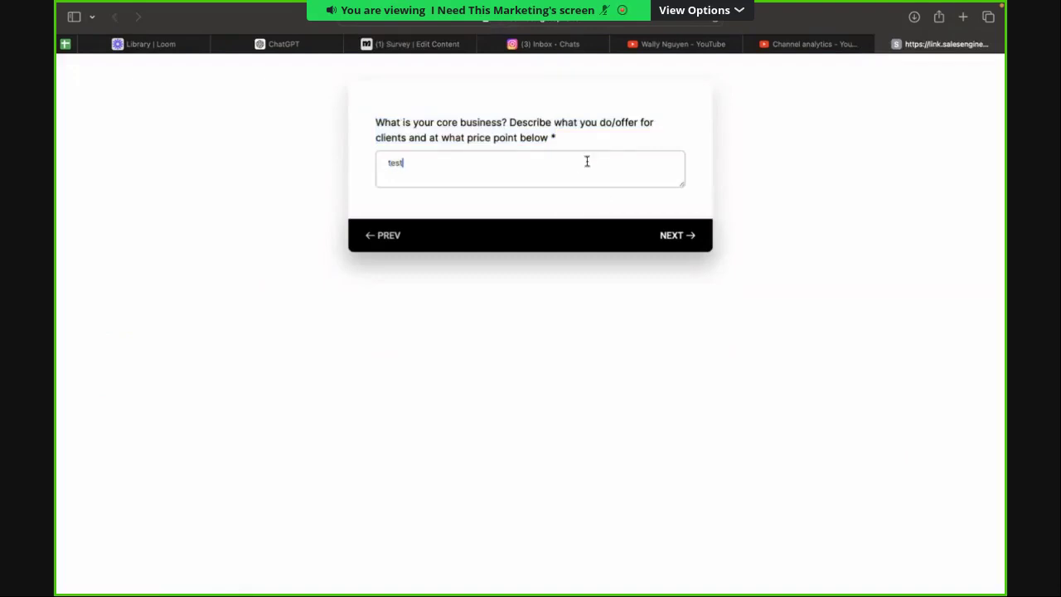
click(681, 236)
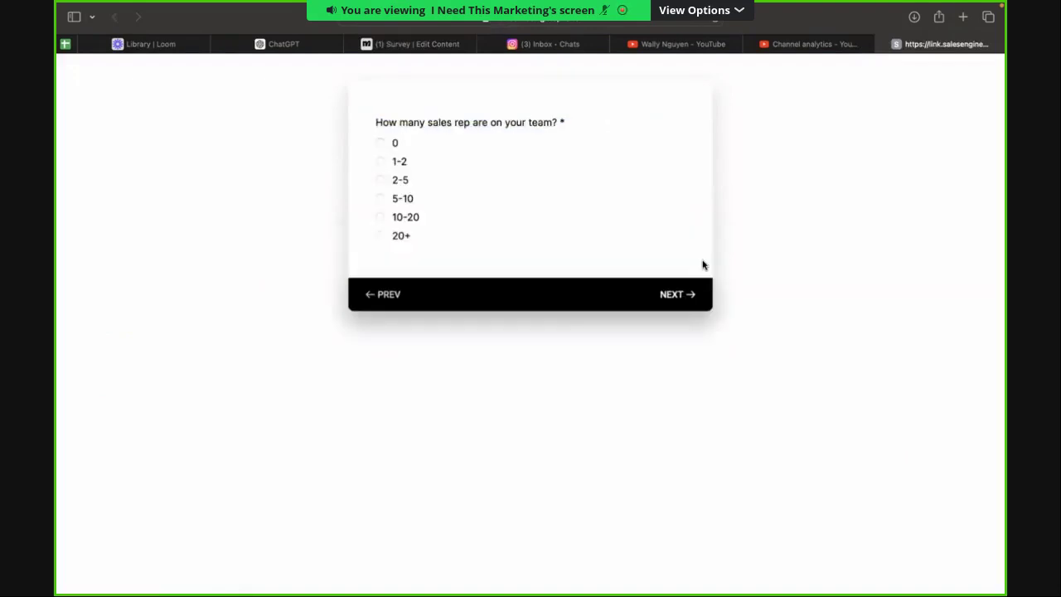
Replace question 4's wording with "How many sales rep are on your team?" copied from the reference form, keeping the "(4/6)" prefix.
triple_click(563, 122)
click(410, 43)
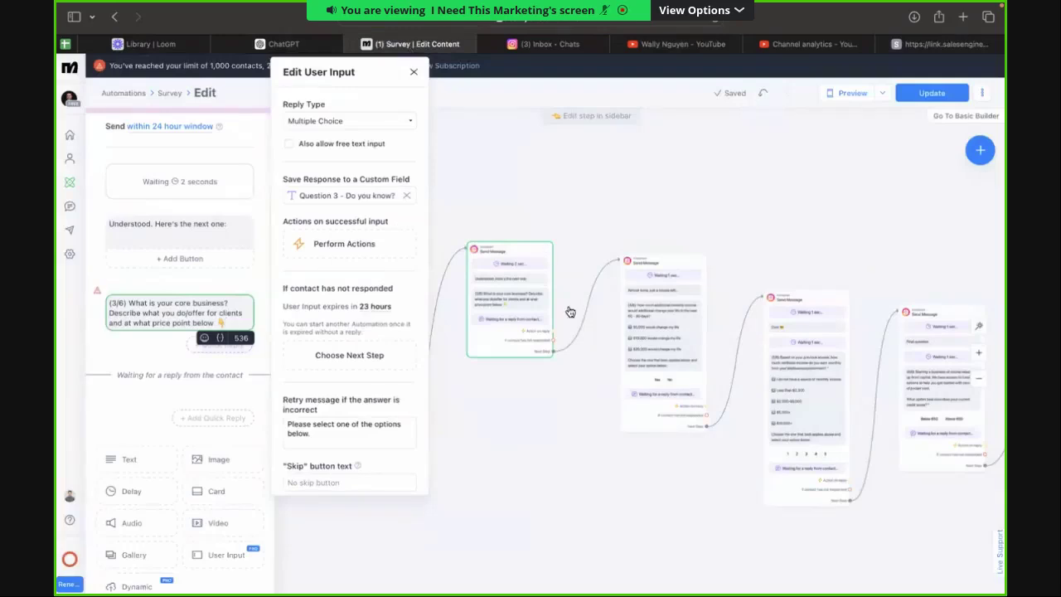
click(653, 267)
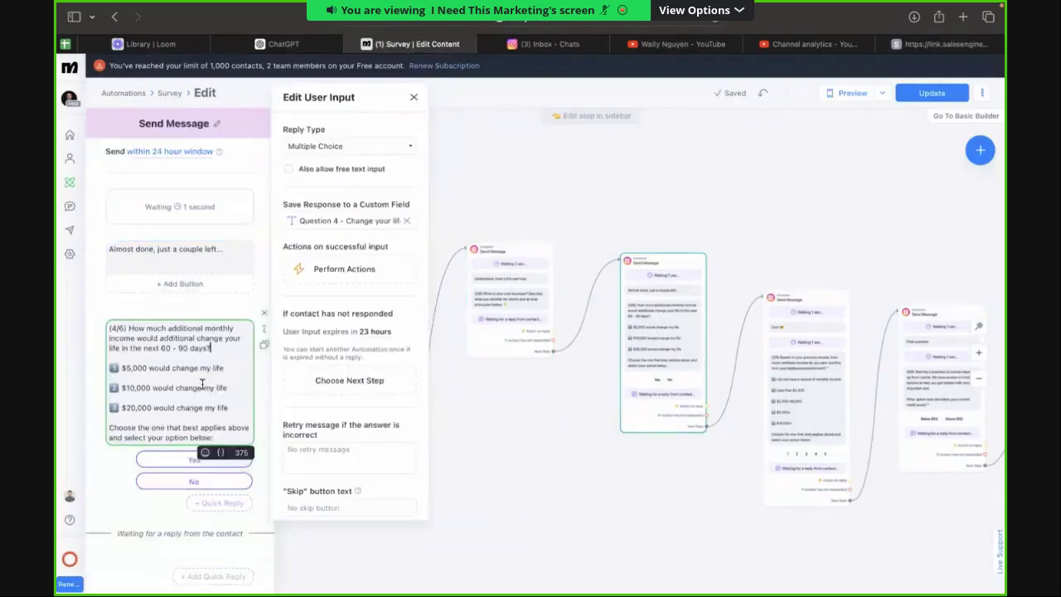
key(ctrl+a)
text((4/6) How many sales rep are on your team?)
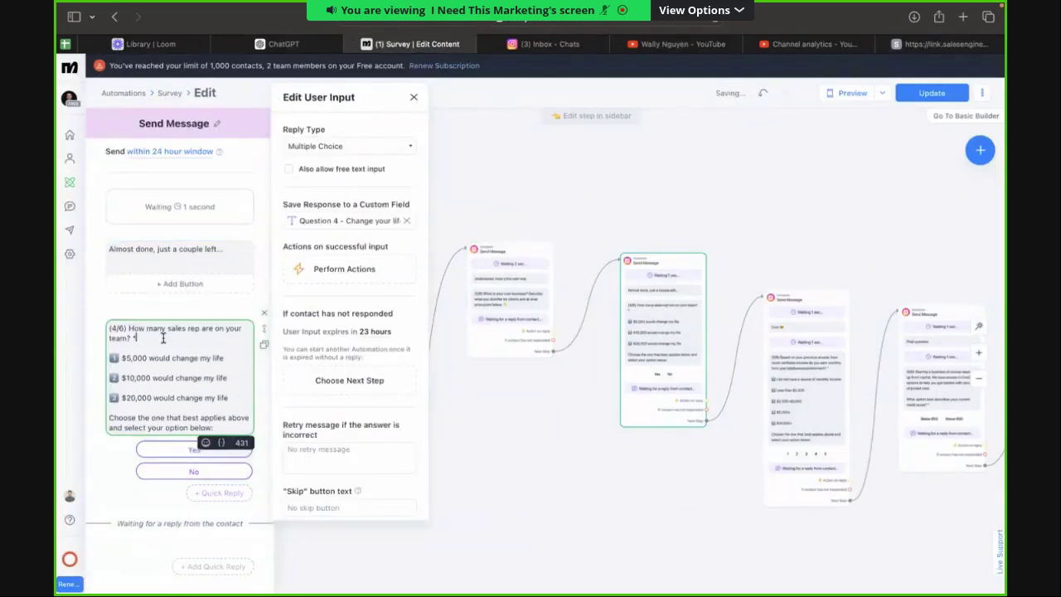
Change question 4's first answer option to "0" and its second to "1-2", following the reference form.
drag(224, 358, 122, 358)
text(0)
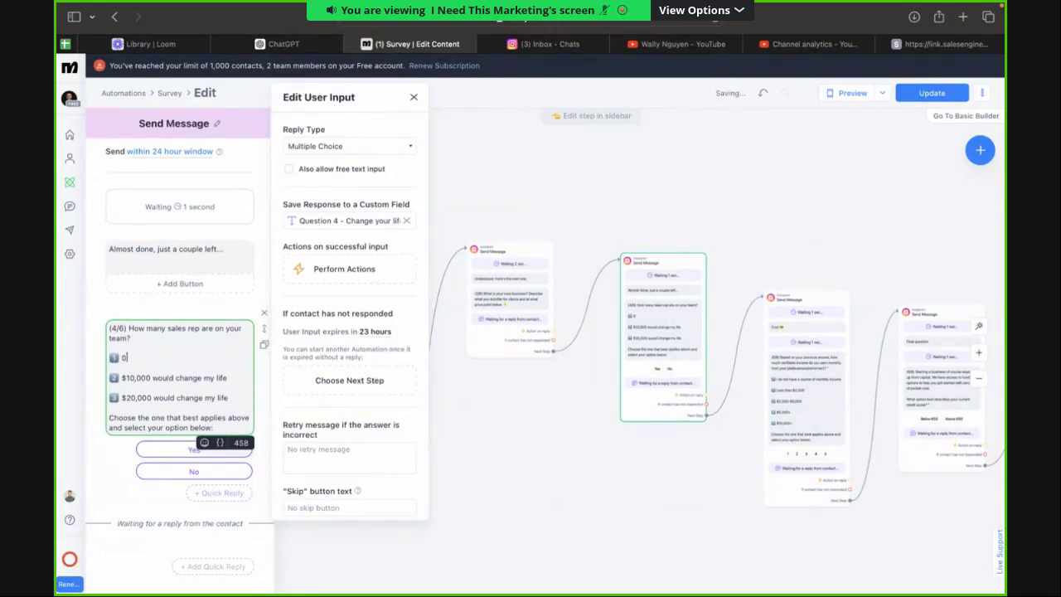
drag(176, 378, 237, 383)
key(BackSpace)
key(BackSpace)
key(BackSpace)
key(BackSpace)
key(BackSpace)
key(BackSpace)
key(BackSpace)
key(BackSpace)
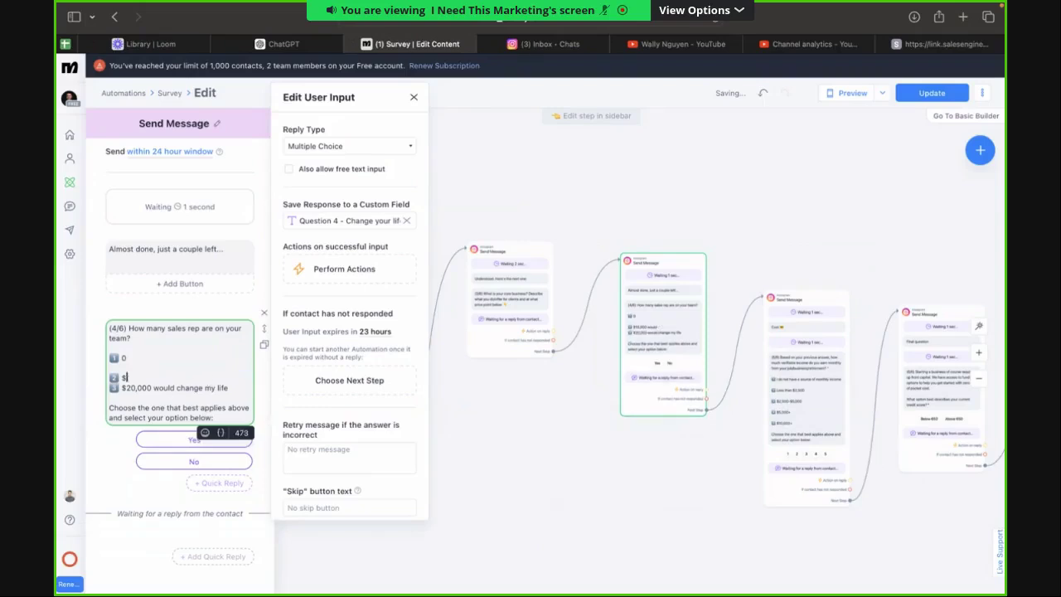
click(940, 44)
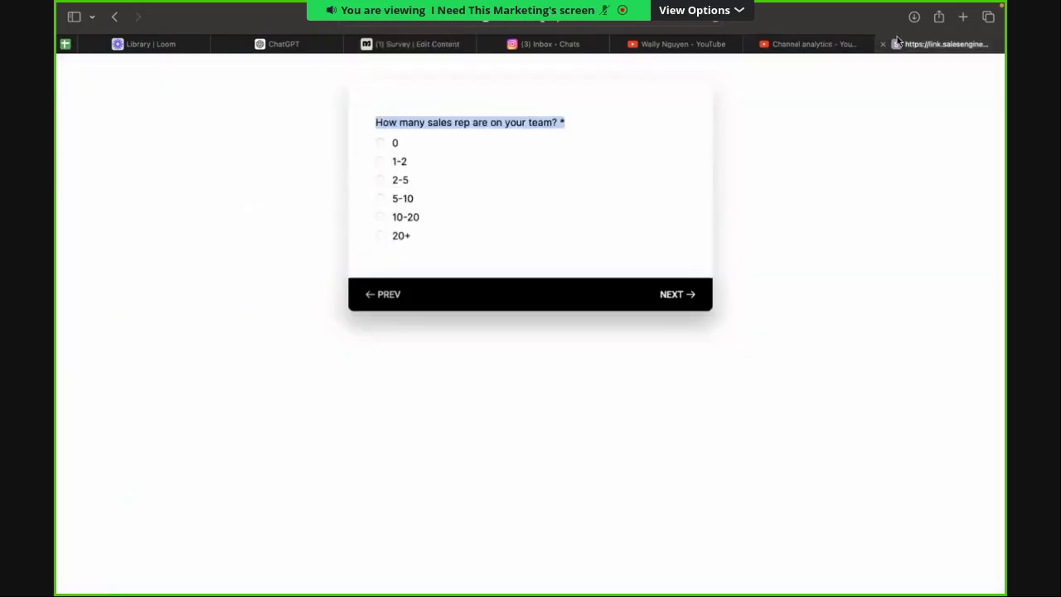
click(411, 43)
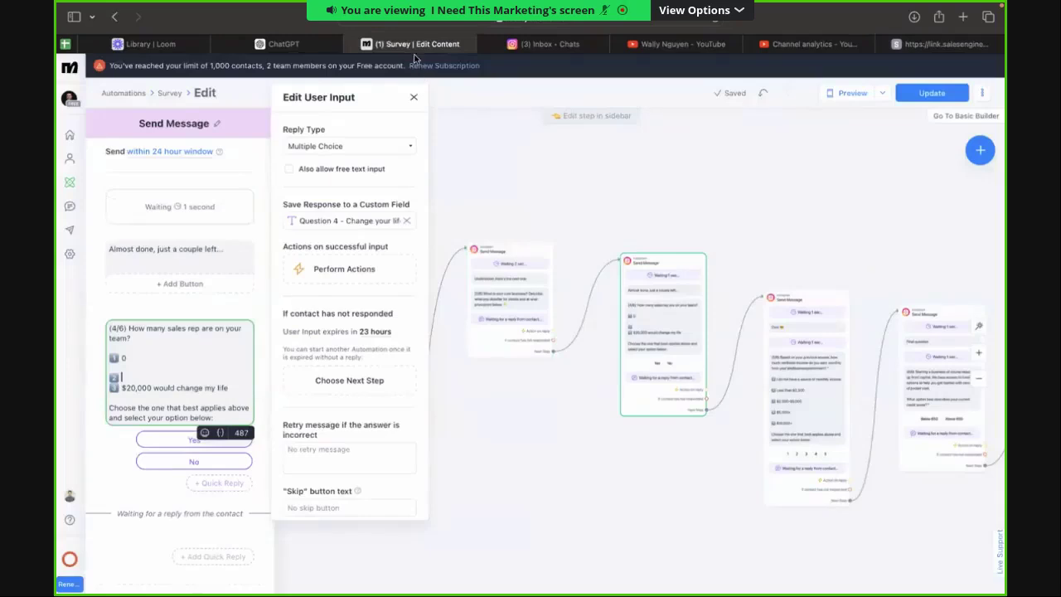
Change question 4's third answer option to "2-5" to match the reference form.
click(953, 44)
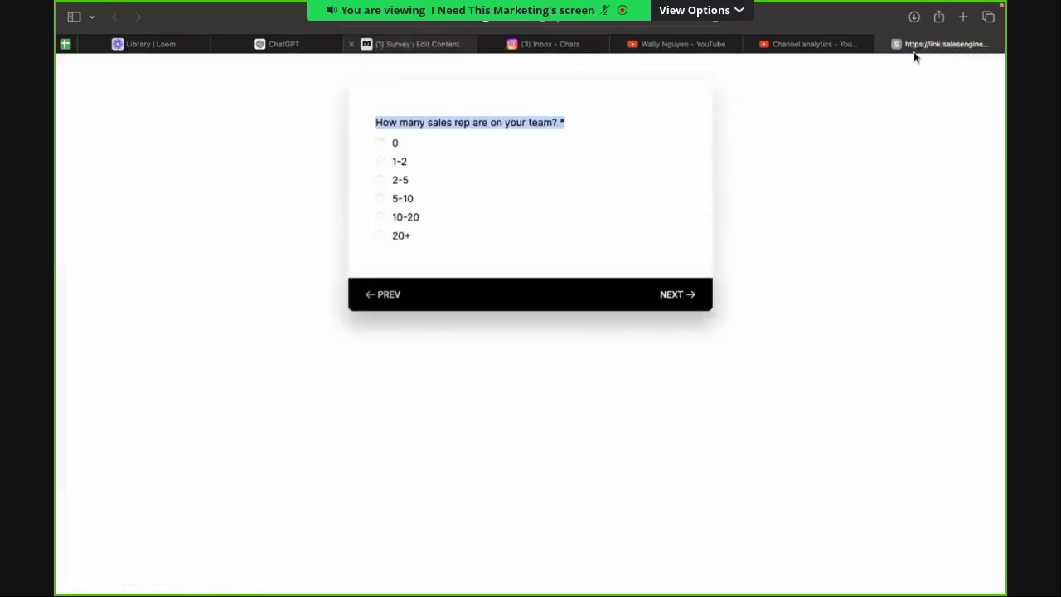
click(398, 44)
drag(230, 398, 122, 398)
text(2+)
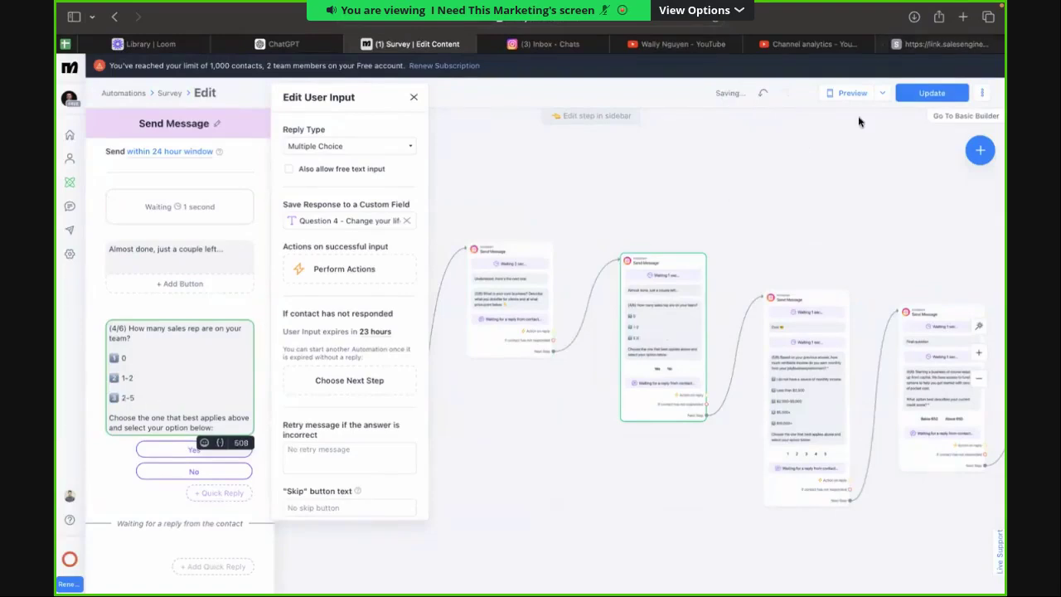
Add a fourth answer option to question 4 with the keycap 4 emoji and the text "5-10".
click(945, 44)
click(412, 44)
key(Return)
key(Return)
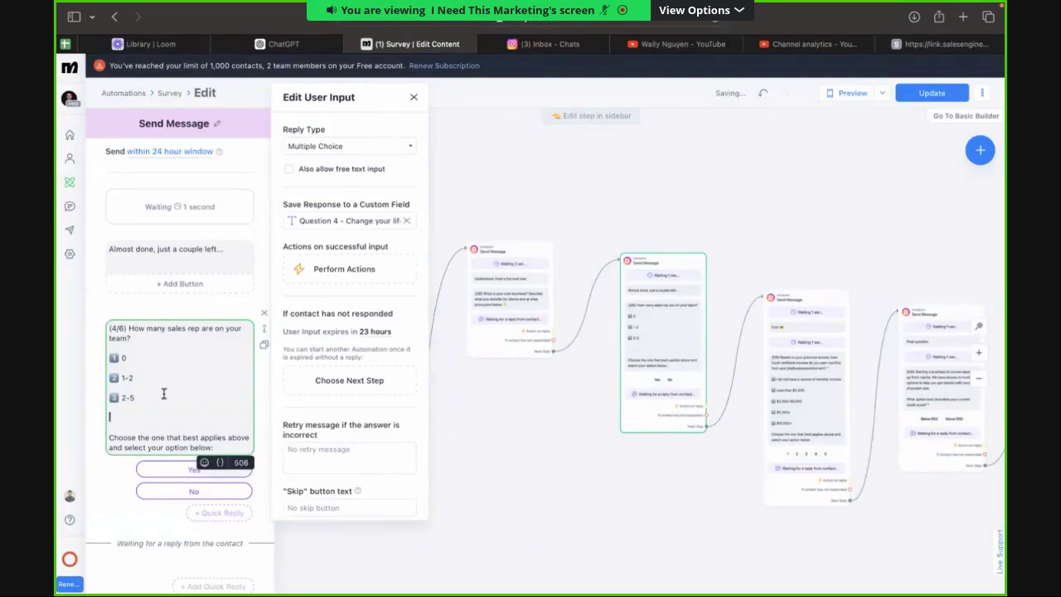
key(ctrl+super+space)
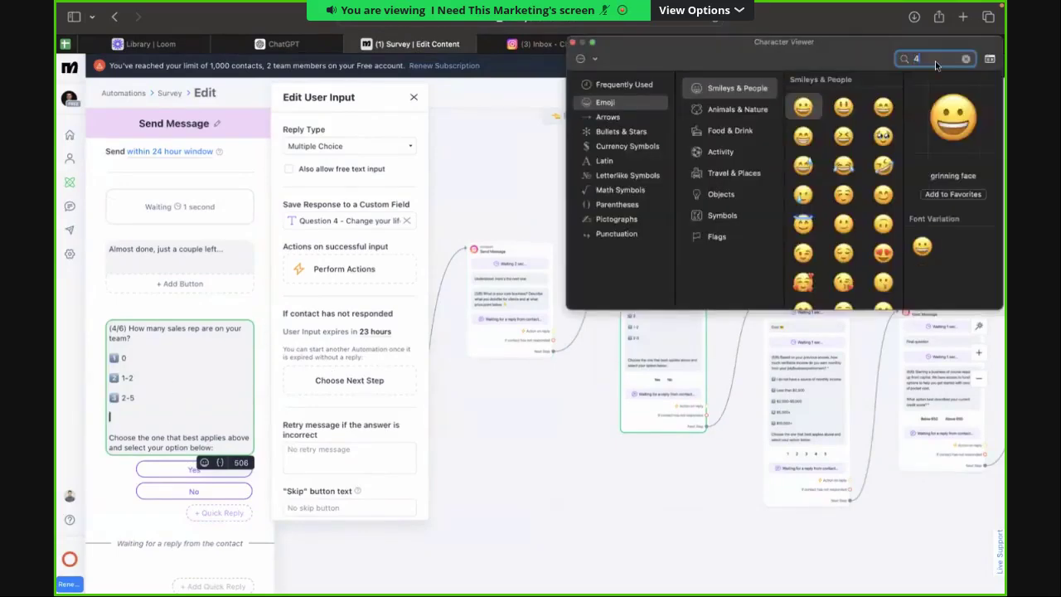
double_click(743, 106)
click(962, 39)
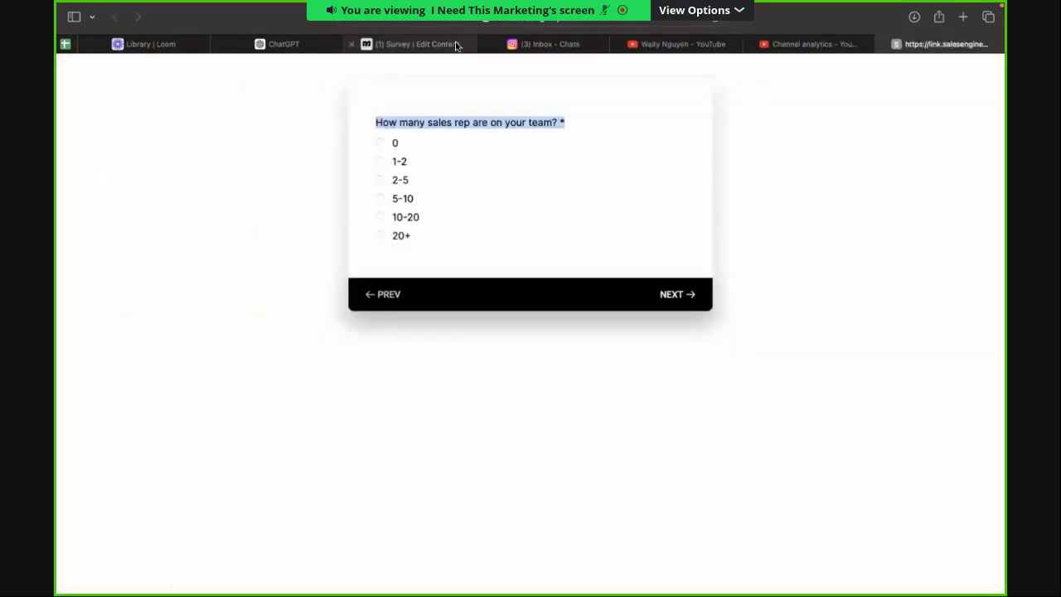
click(455, 46)
text(5-10)
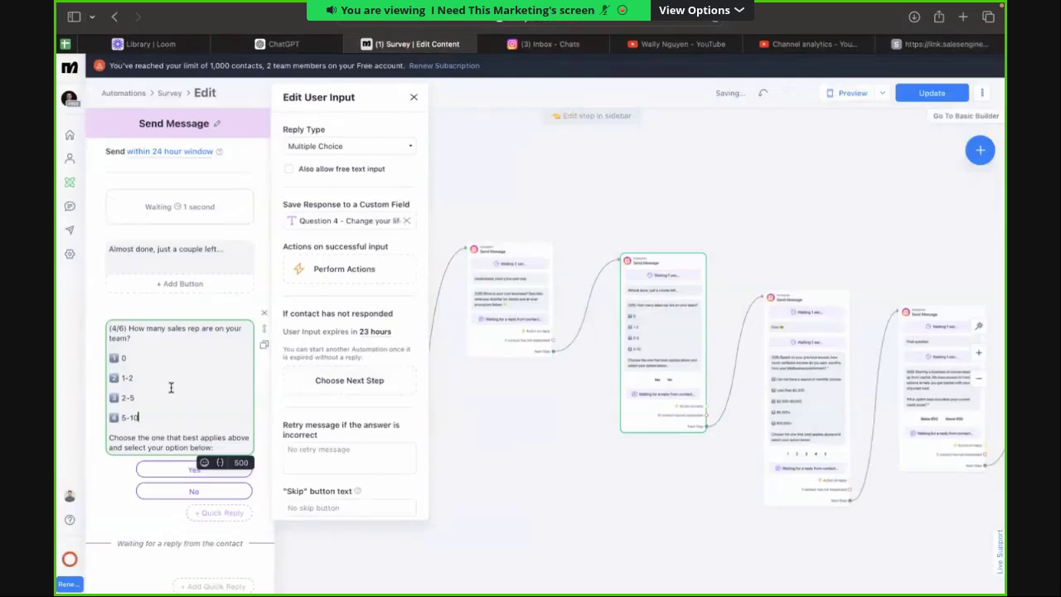
Duplicate the "5-10" option line below itself and change the copy's range to "10-20".
key(super+9)
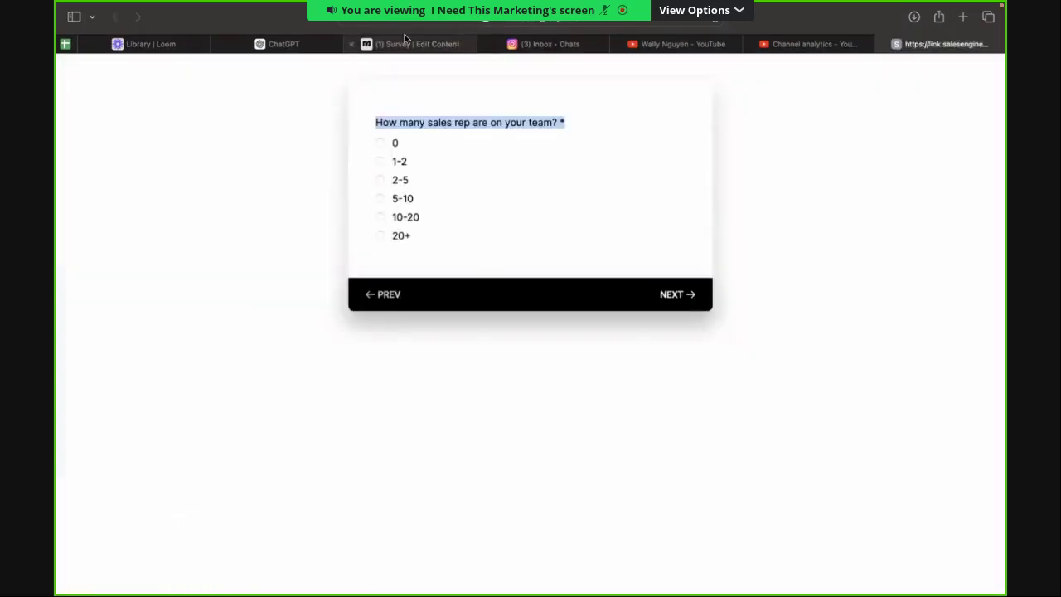
click(407, 43)
drag(139, 418, 100, 421)
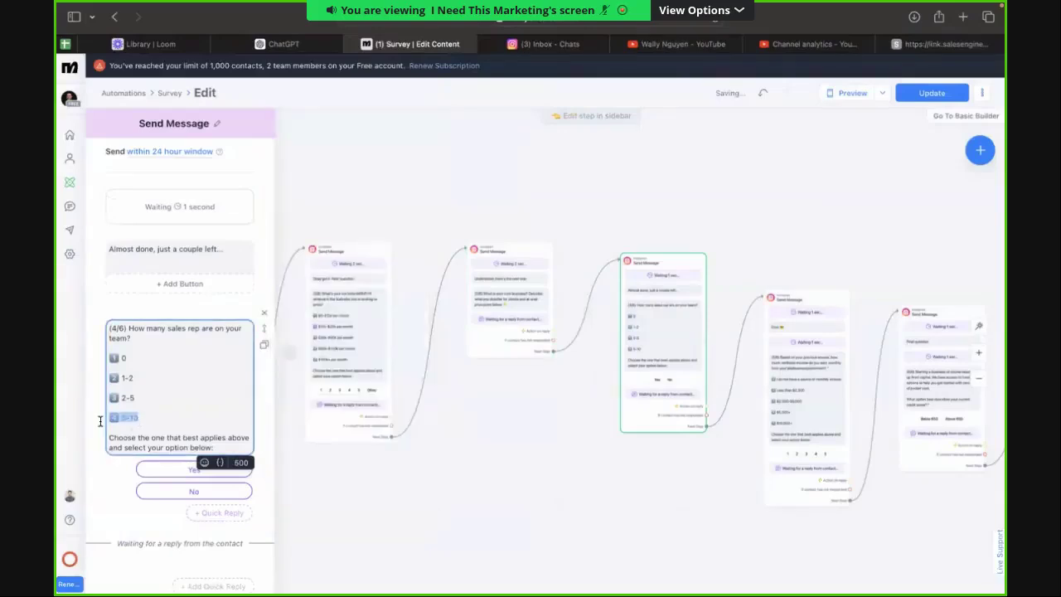
key(super+c)
click(137, 420)
key(Return)
key(Return)
key(super+v)
click(133, 443)
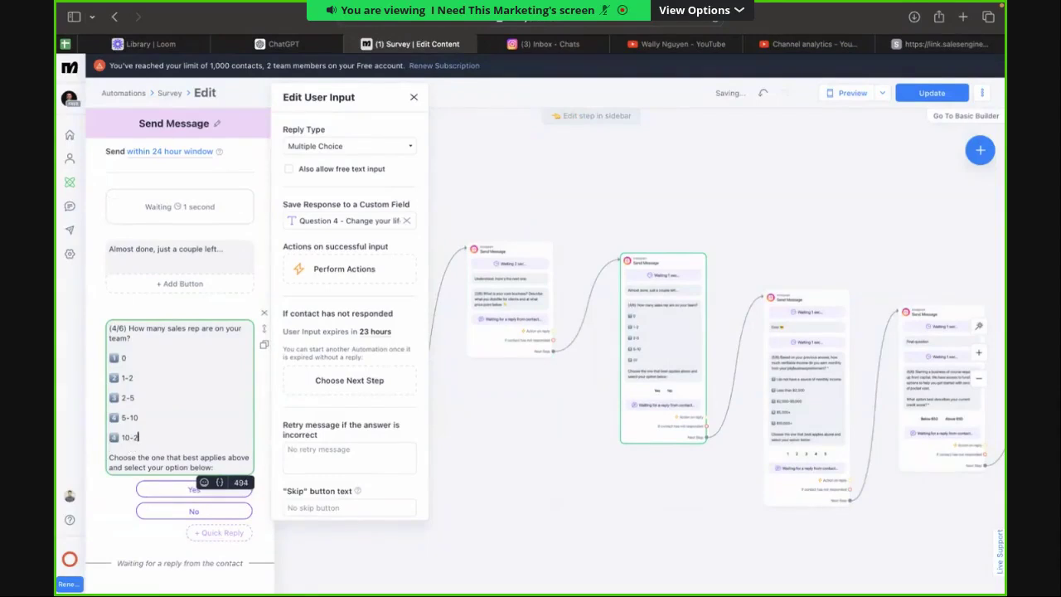
key(BackSpace)
Paste the copied option line as question 4's sixth option and change its text to "20+".
key(Return)
key(ctrl+v)
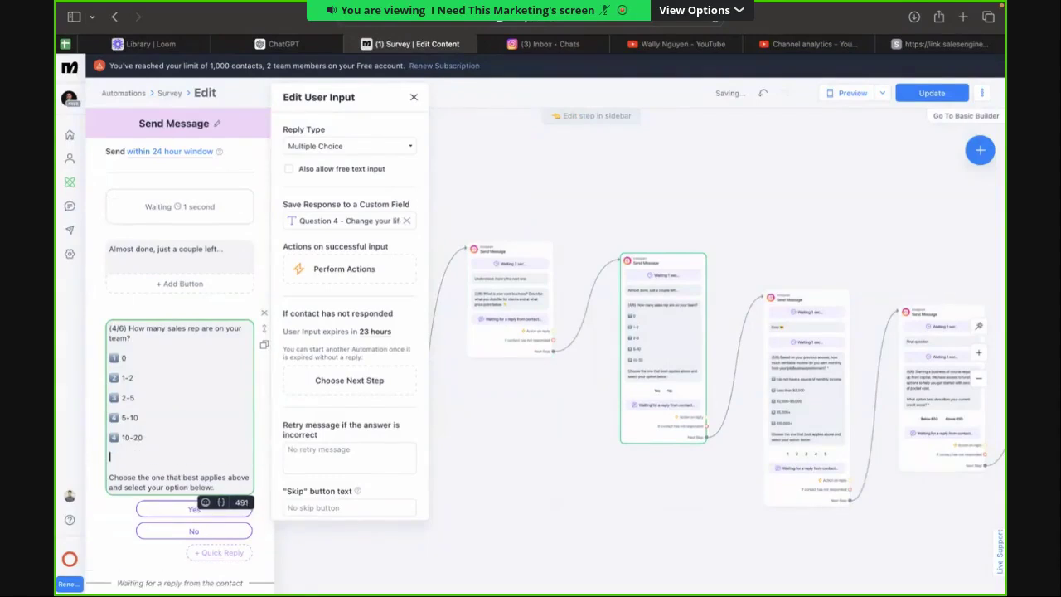
key(BackSpace)
key(BackSpace)
key(BackSpace)
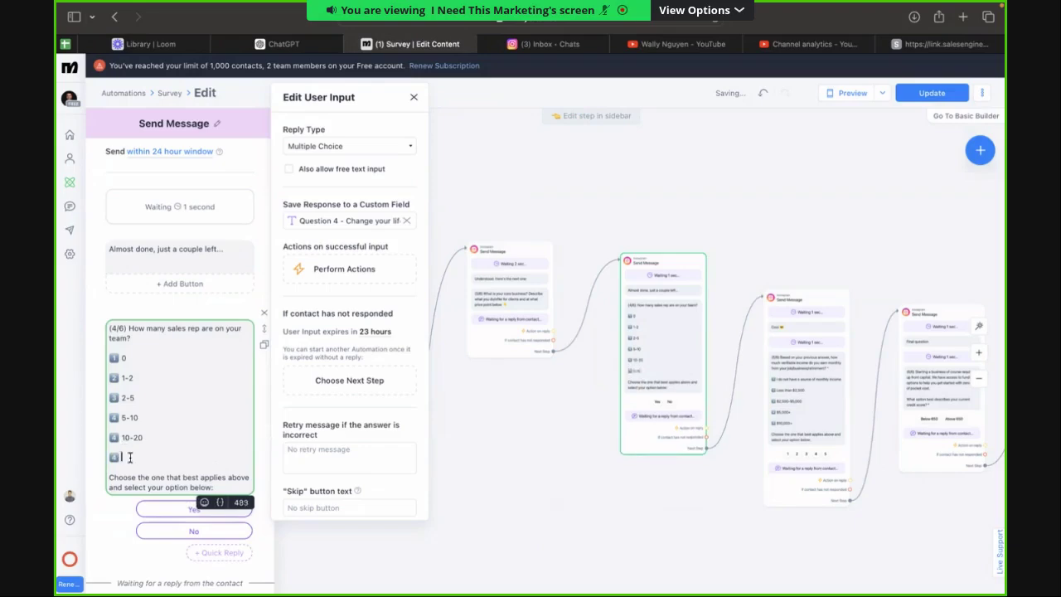
Replace the keycap emoji before question 4's "10-20" option with the keycap 5 emoji.
key(BackSpace)
key(ctrl+super+space)
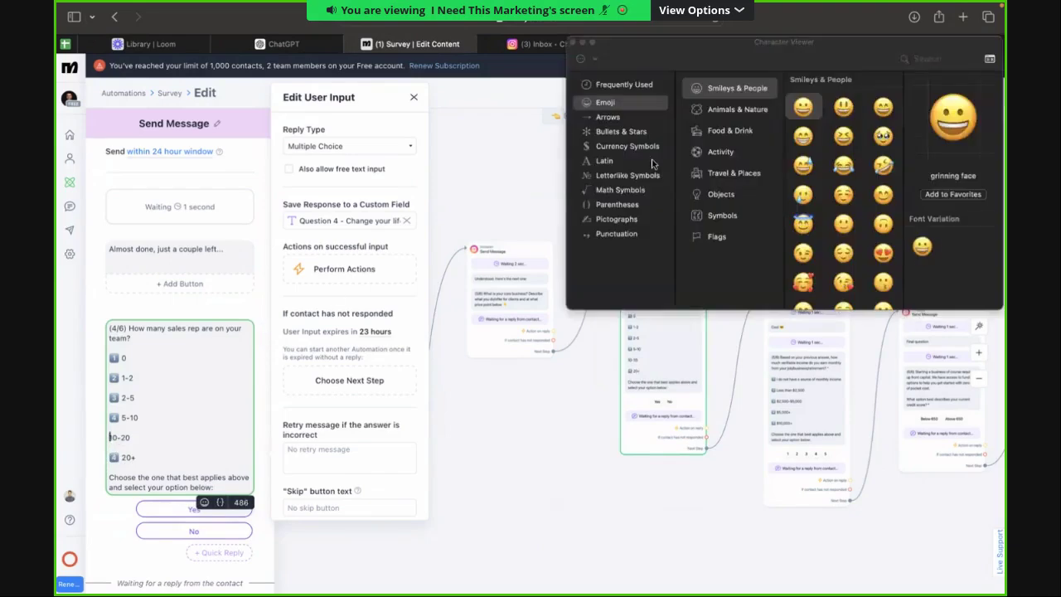
click(918, 58)
text(5)
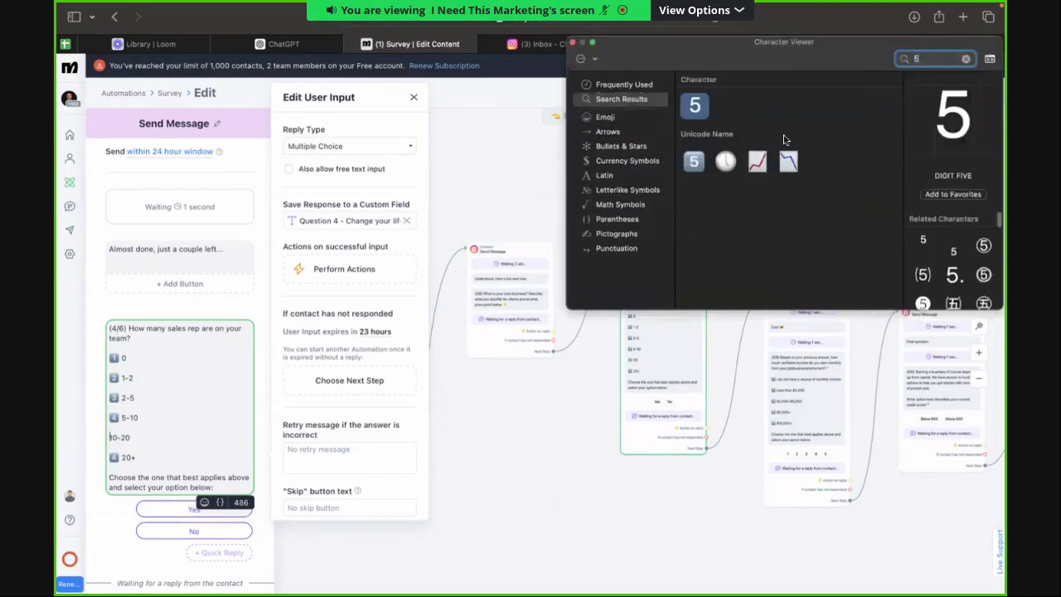
double_click(694, 161)
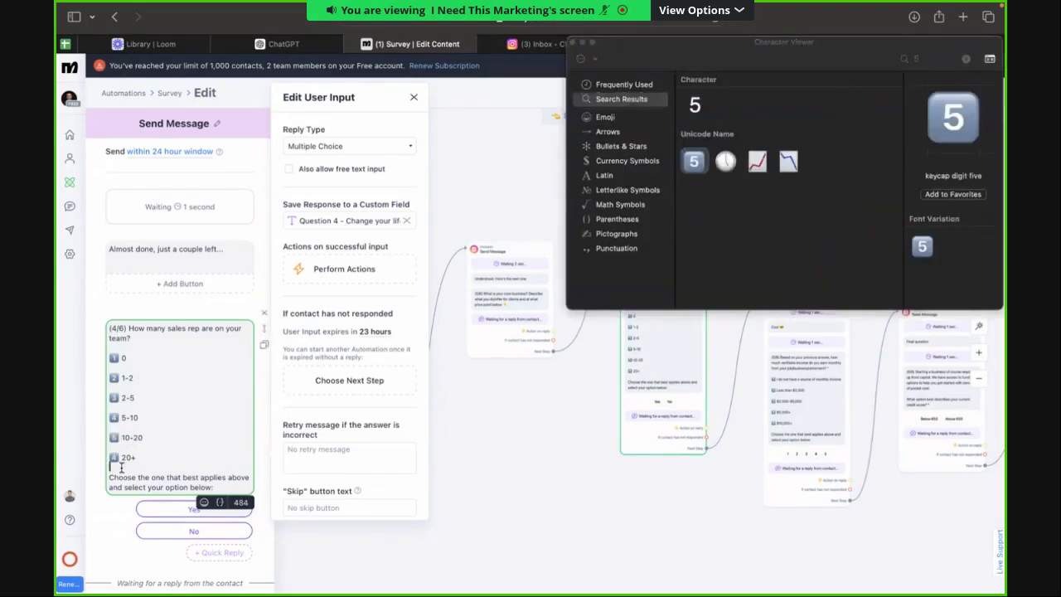
Replace the keycap emoji before question 4's "20+" option with the keycap 6 emoji.
key(BackSpace)
key(BackSpace)
key(ctrl+super+space)
key(ctrl+super+space)
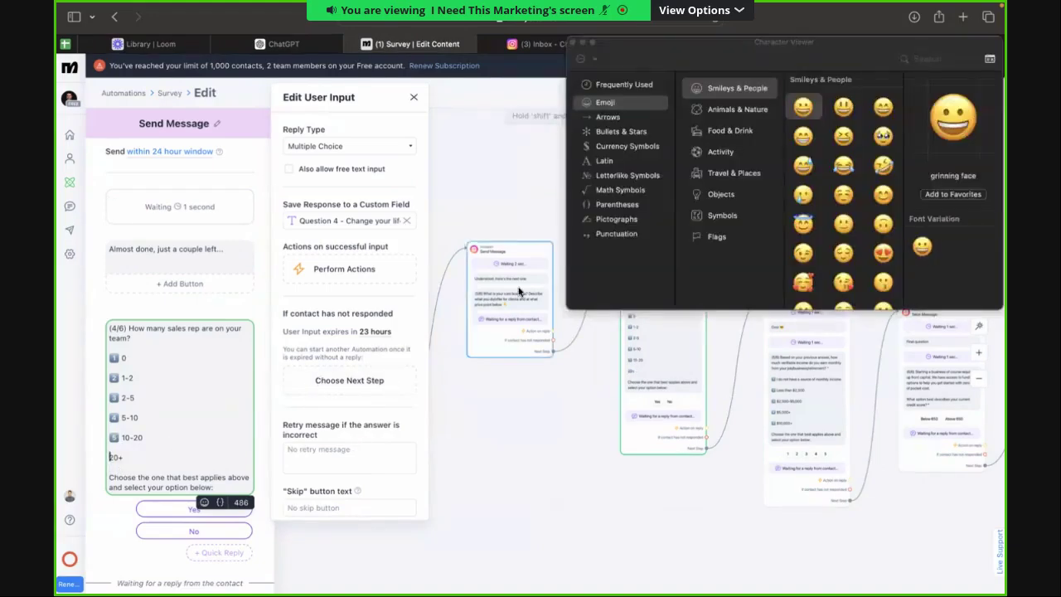
text(6)
double_click(725, 161)
click(573, 42)
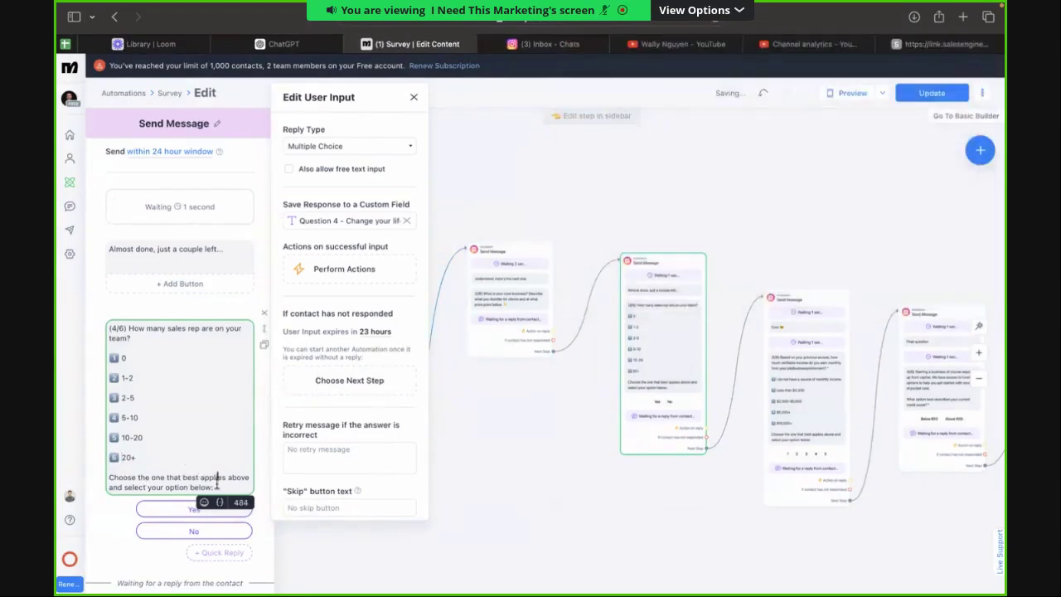
Answer the reference form's sales rep question with "20+" to bring up its next question, and return to the survey editor.
scroll(217, 447, down, 2)
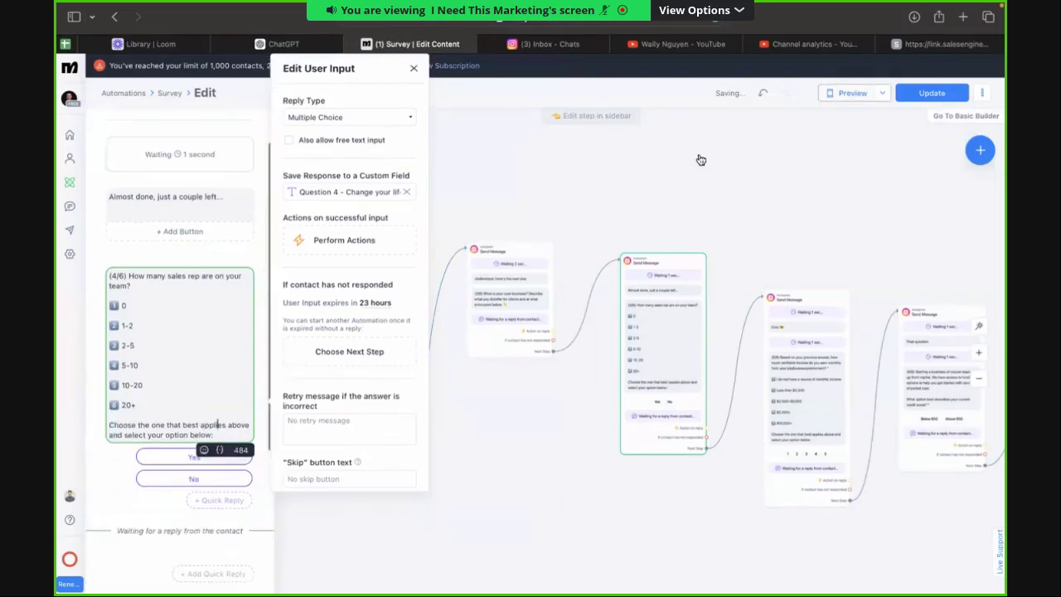
click(827, 89)
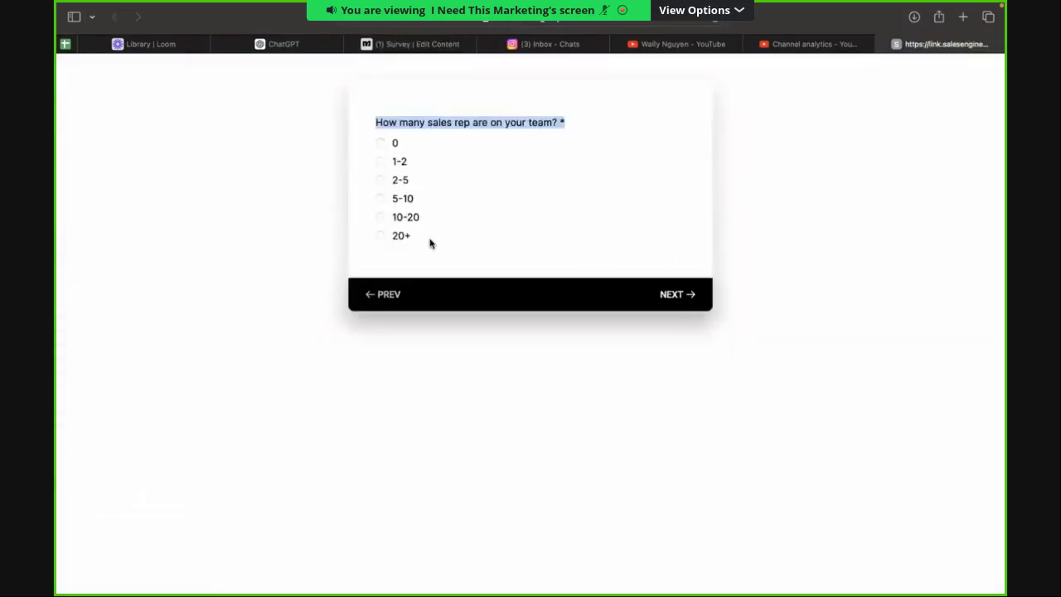
click(395, 234)
drag(558, 113, 399, 130)
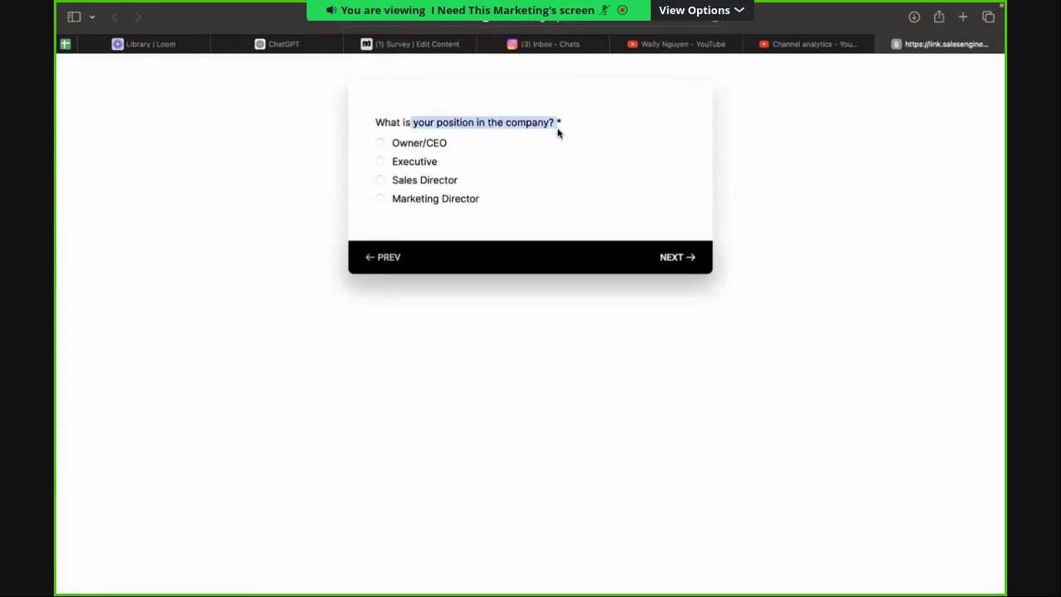
click(393, 44)
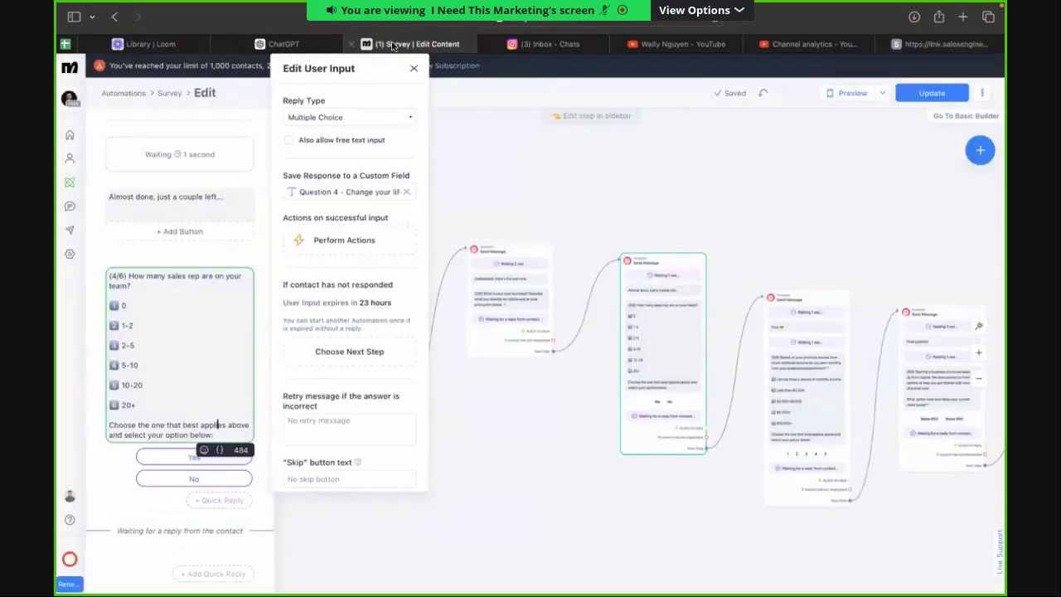
Close question 4's editor and examine the remaining survey steps from question 5 through the closing message.
click(588, 270)
scroll(698, 253, down, 2)
scroll(719, 227, right, 5)
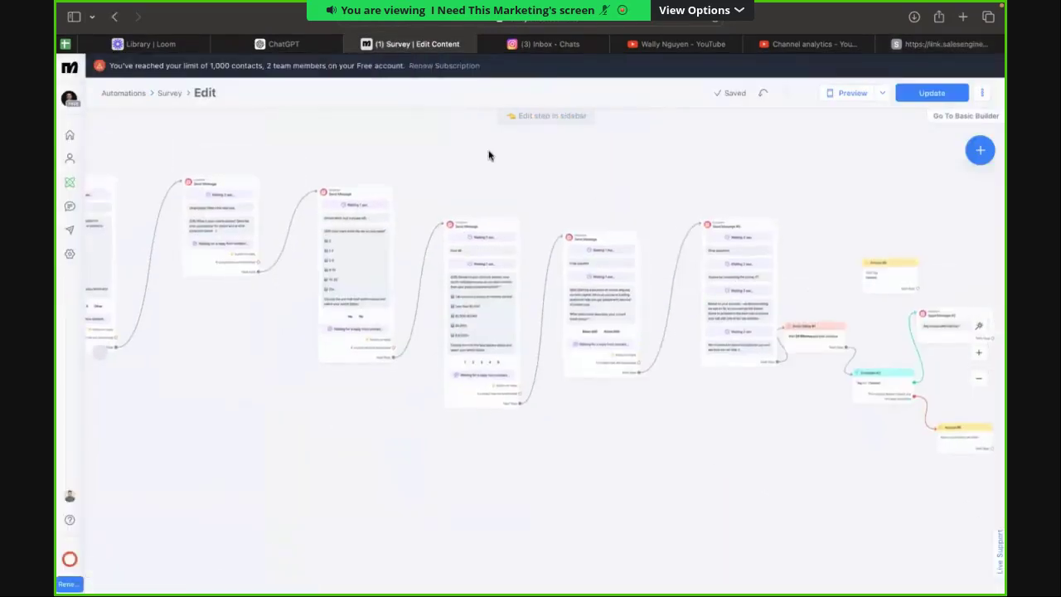
scroll(467, 147, right, 1)
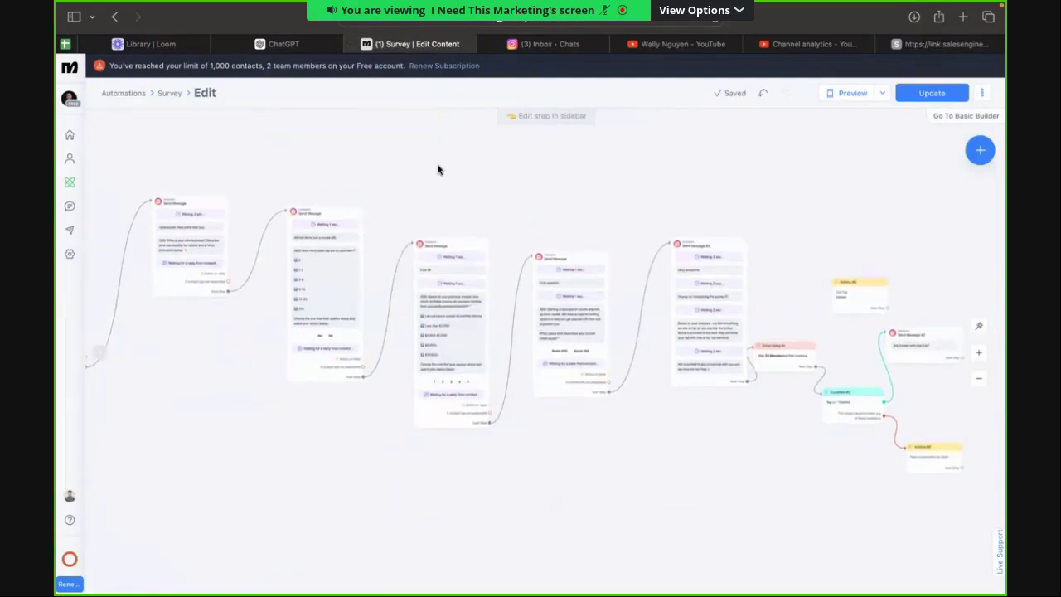
scroll(438, 168, up, 2)
scroll(440, 202, left, 1)
scroll(440, 201, down, 1)
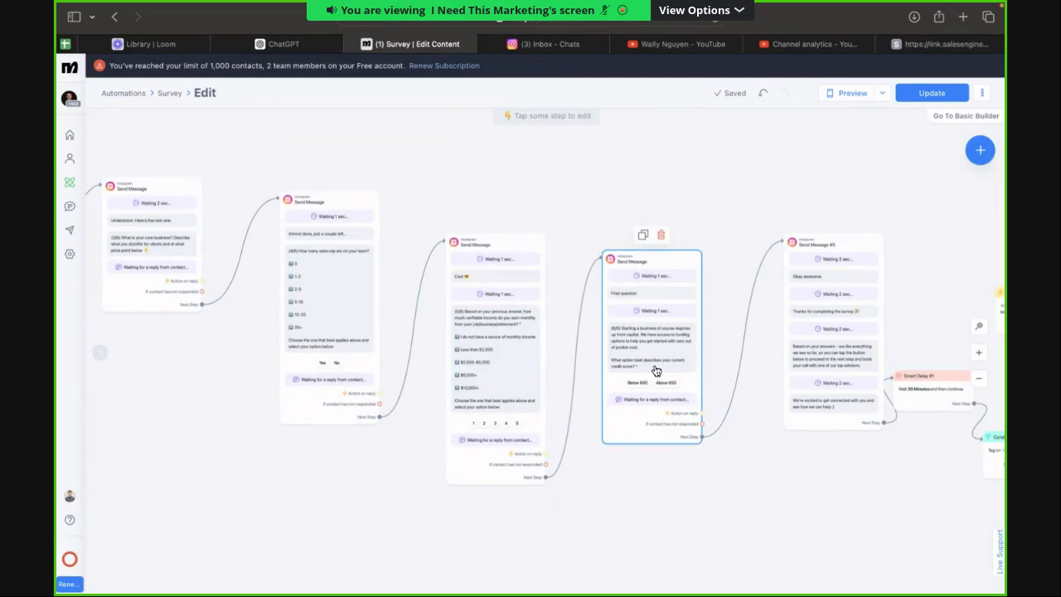
scroll(654, 370, up, 3)
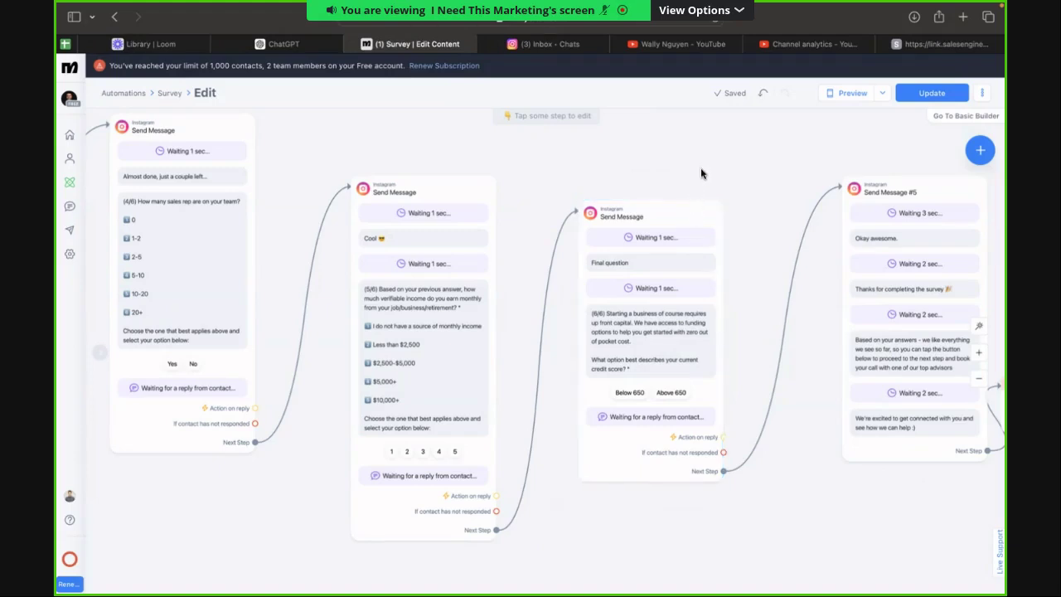
mouse_move(681, 178)
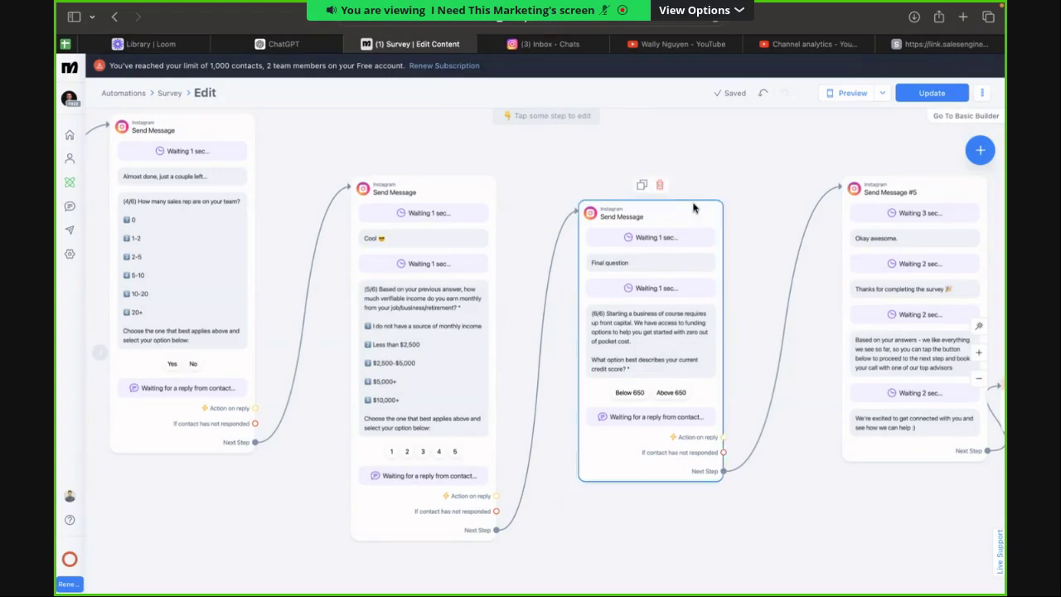
Copy the question "What is your position in the company? *" from the reference form.
click(930, 41)
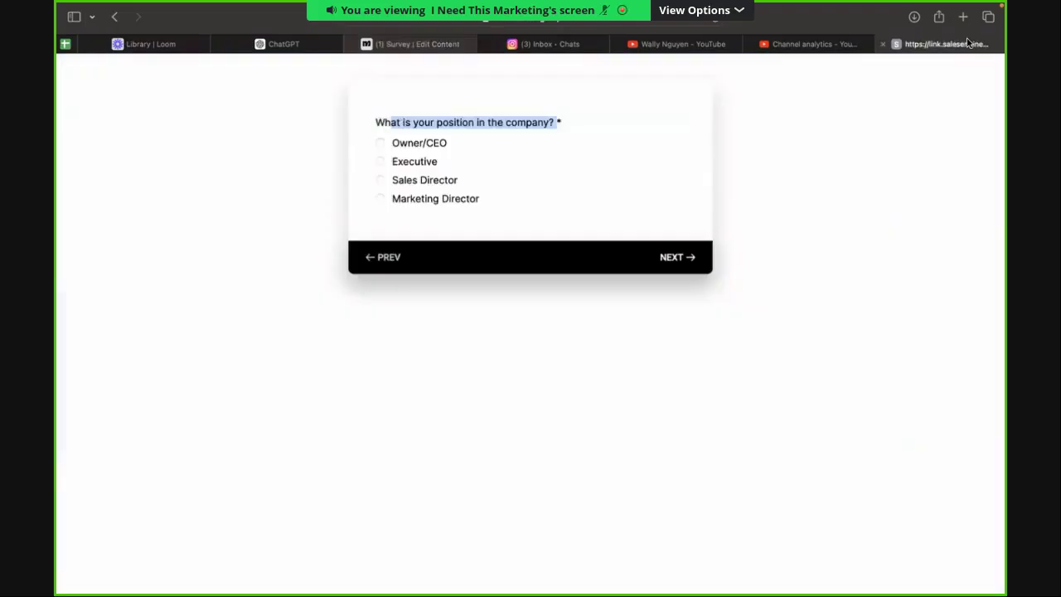
click(483, 130)
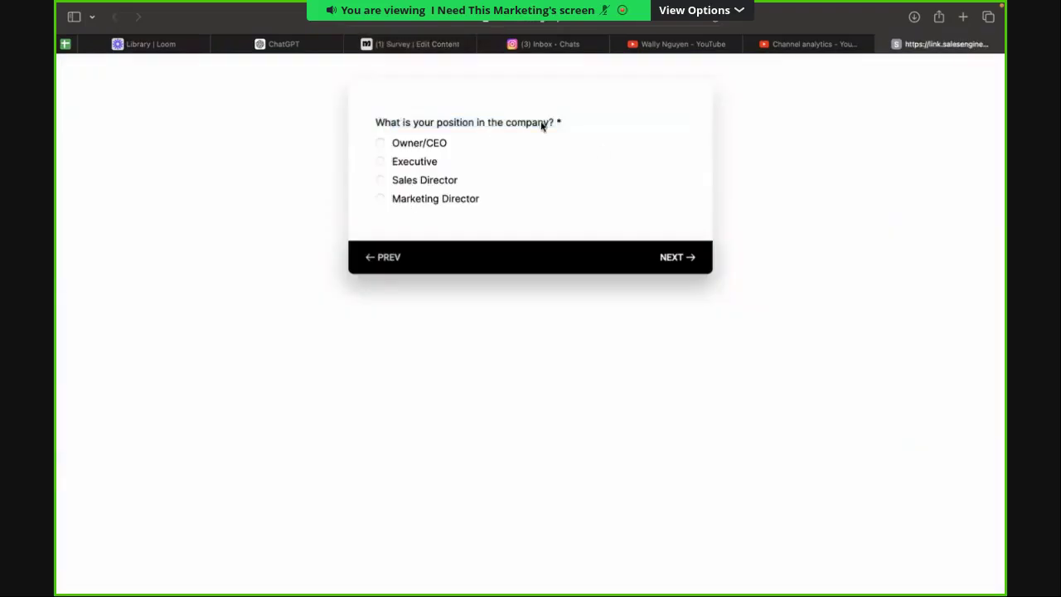
drag(552, 126, 409, 125)
click(385, 122)
drag(538, 123, 370, 129)
key(ctrl+c)
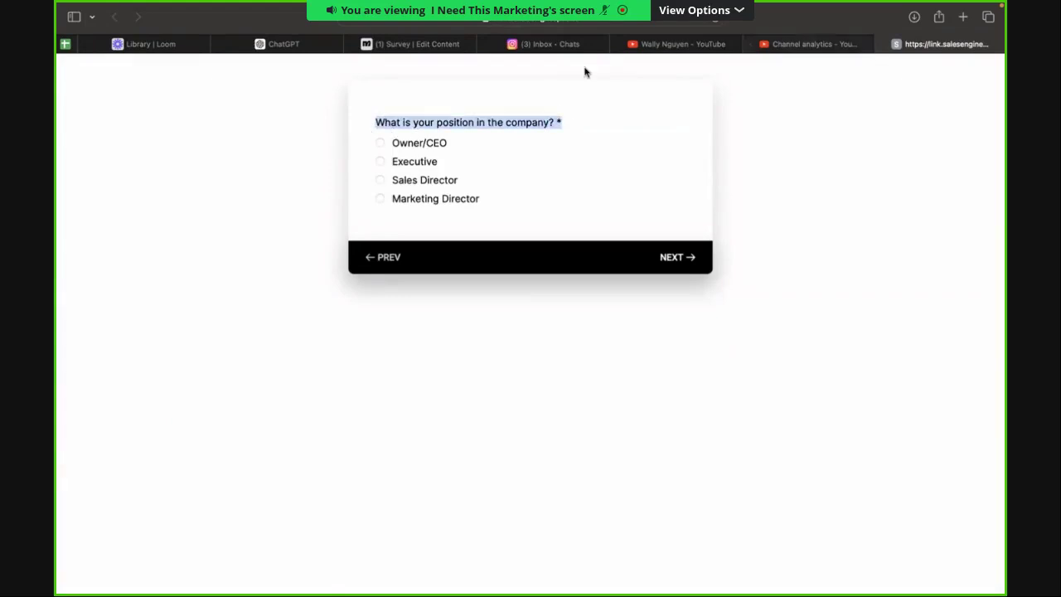
Delete the "Final question" message step containing the 6/6 credit score question from the survey flow.
click(383, 35)
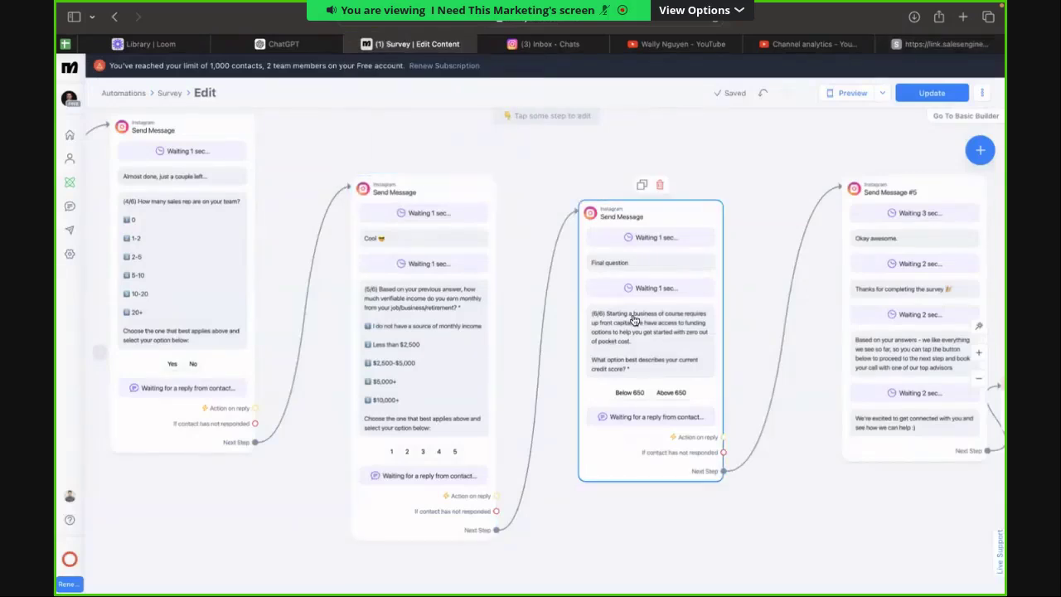
scroll(719, 244, down, 2)
scroll(720, 191, right, 2)
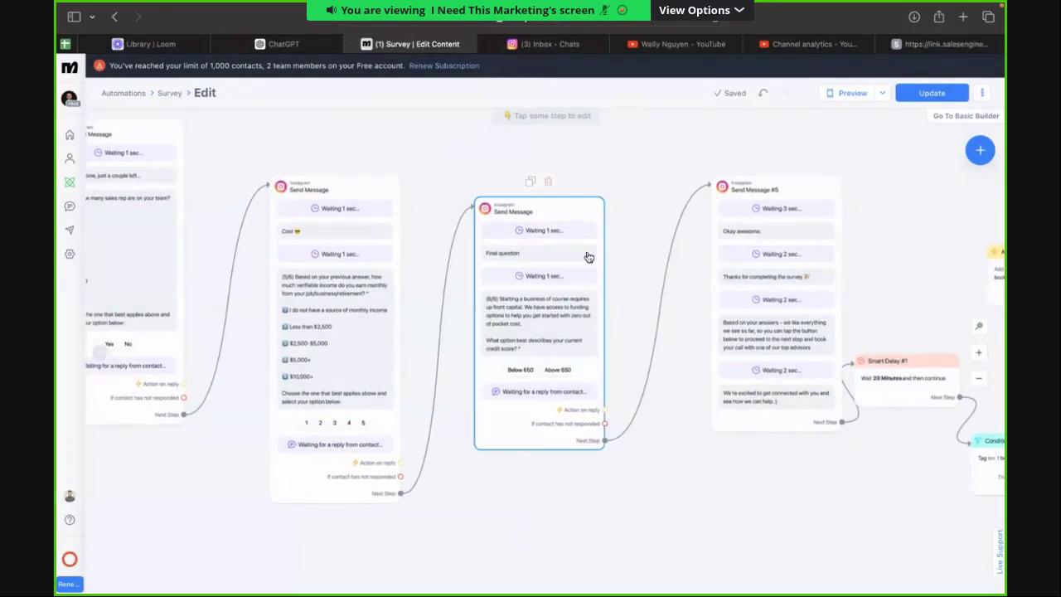
click(548, 181)
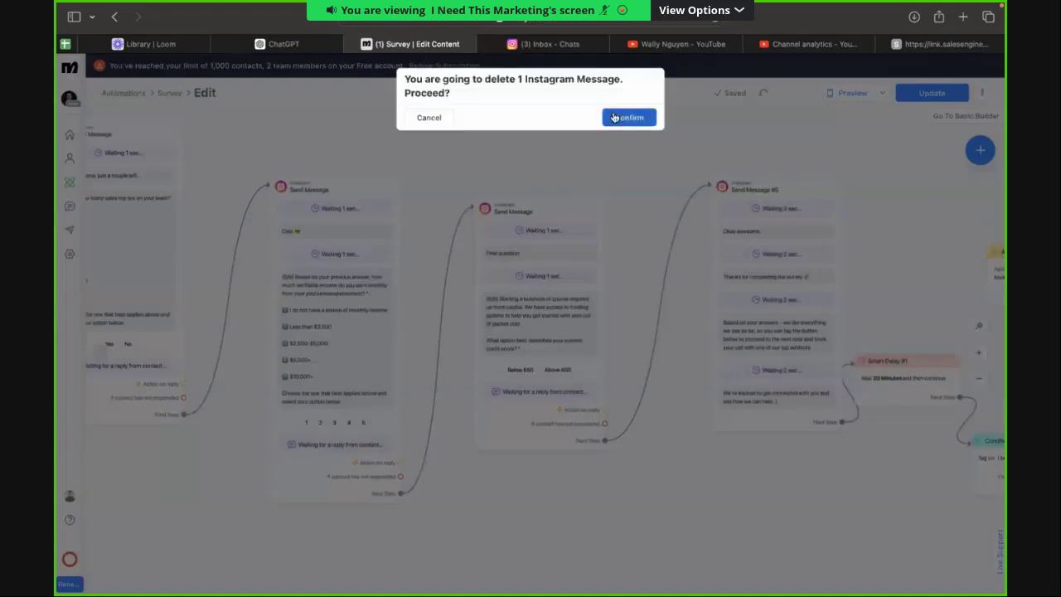
click(620, 111)
Renumber question 5 as "(5/5)" and replace its income question with the copied "What is your position in the company? *".
click(329, 304)
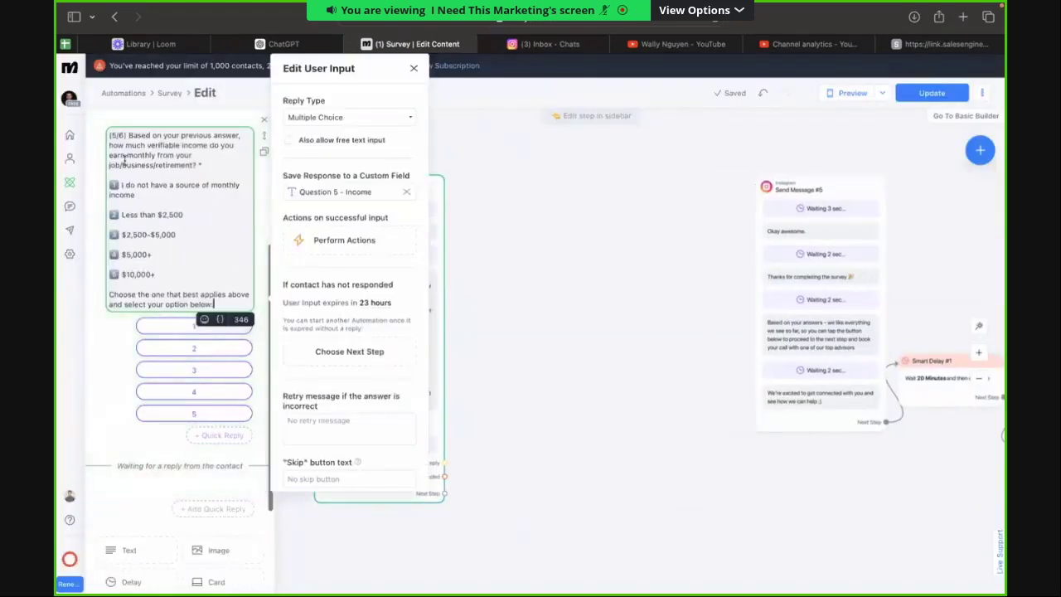
key(BackSpace)
text(5)
mouse_move(128, 147)
mouse_down()
mouse_move(157, 157)
mouse_move(147, 146)
mouse_up()
key(BackSpace)
key(ctrl+v)
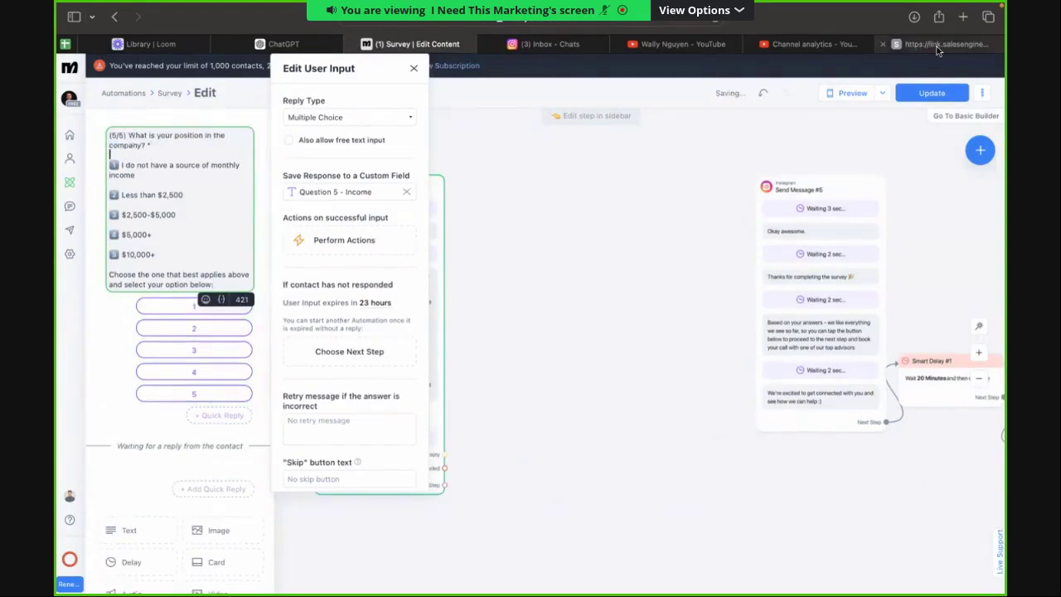
Replace the text of question 5's first answer option with "Owner".
click(936, 47)
click(395, 45)
text(O)
text(wner)
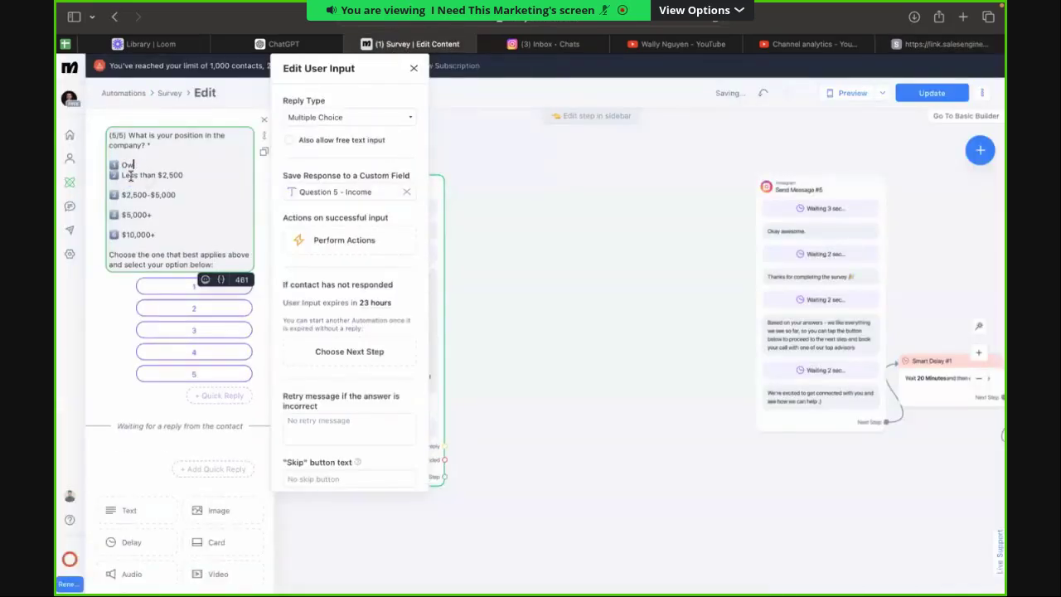
Extend question 5's first option to "Owner / CEO" and replace the second option's text with "Executive".
click(204, 184)
key(BackSpace)
key(BackSpace)
key(BackSpace)
key(BackSpace)
key(BackSpace)
key(BackSpace)
key(BackSpace)
key(BackSpace)
key(BackSpace)
key(BackSpace)
key(BackSpace)
key(BackSpace)
key(BackSpace)
key(BackSpace)
key(BackSpace)
key(BackSpace)
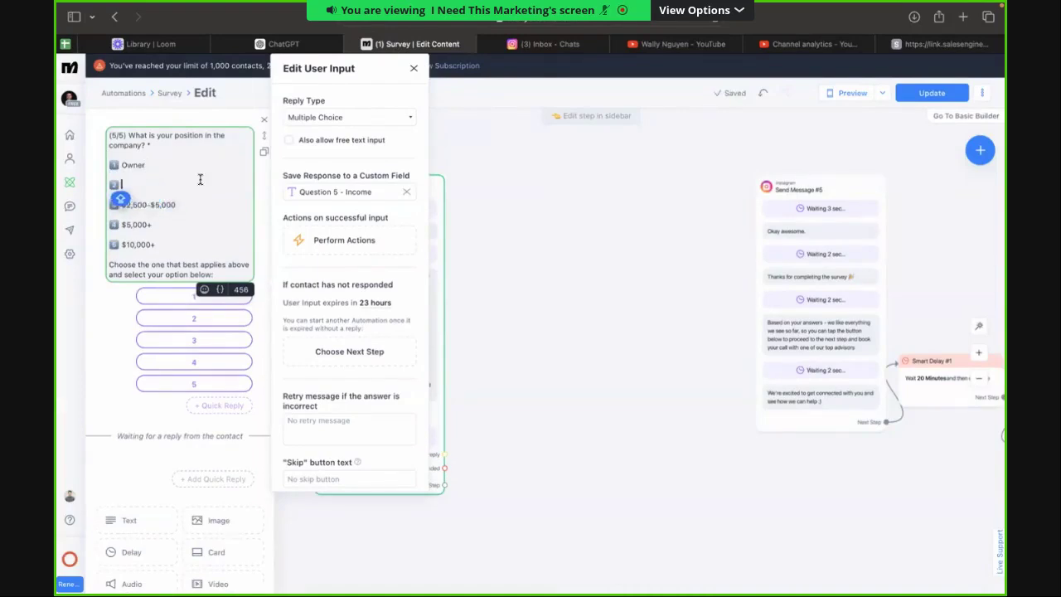
click(197, 165)
text(/ CEOem)
key(BackSpace)
key(Caps_Lock)
key(BackSpace)
text(Executive)
Check the reference form and replace question 5's third option text with "Sales Director".
click(922, 50)
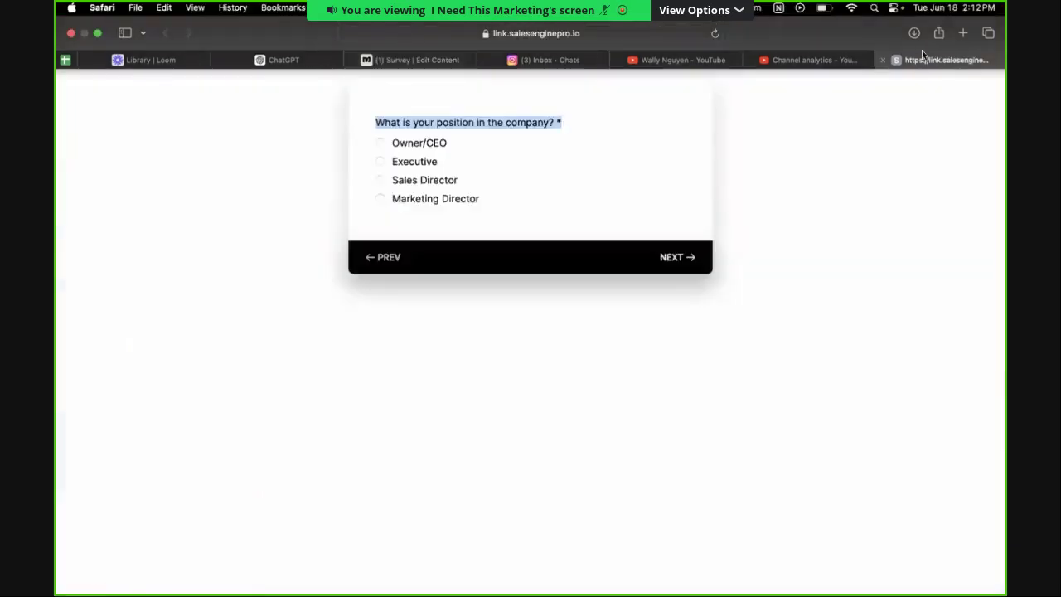
click(399, 64)
click(199, 210)
key(BackSpace)
key(BackSpace)
key(BackSpace)
key(BackSpace)
key(BackSpace)
key(BackSpace)
key(BackSpace)
key(BackSpace)
key(BackSpace)
key(BackSpace)
key(BackSpace)
key(BackSpace)
text(Sales Director)
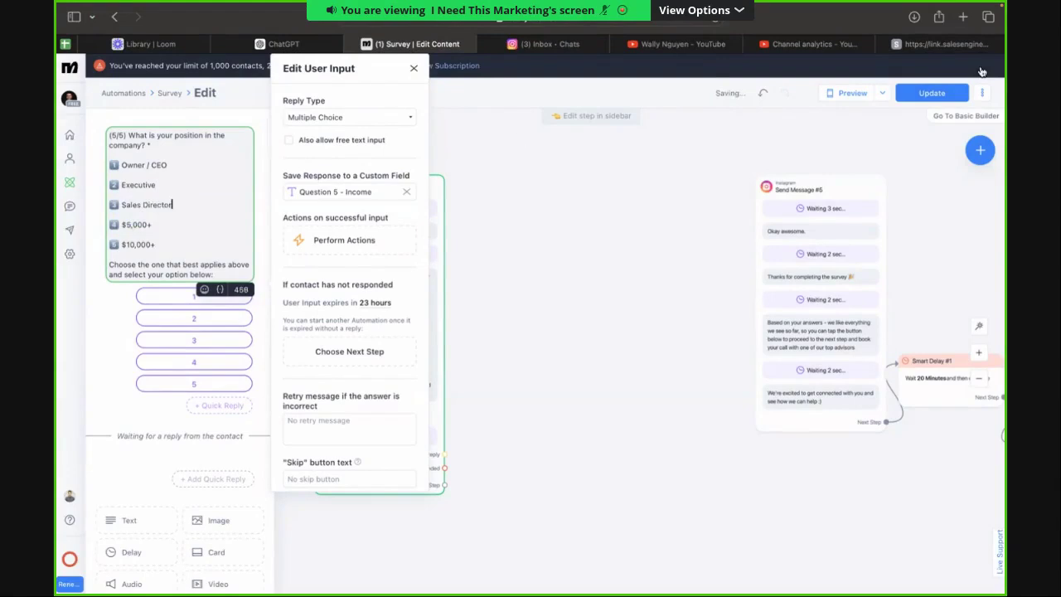
Check the reference form and replace question 5's fourth option text with "Marketing Director".
click(945, 44)
click(358, 85)
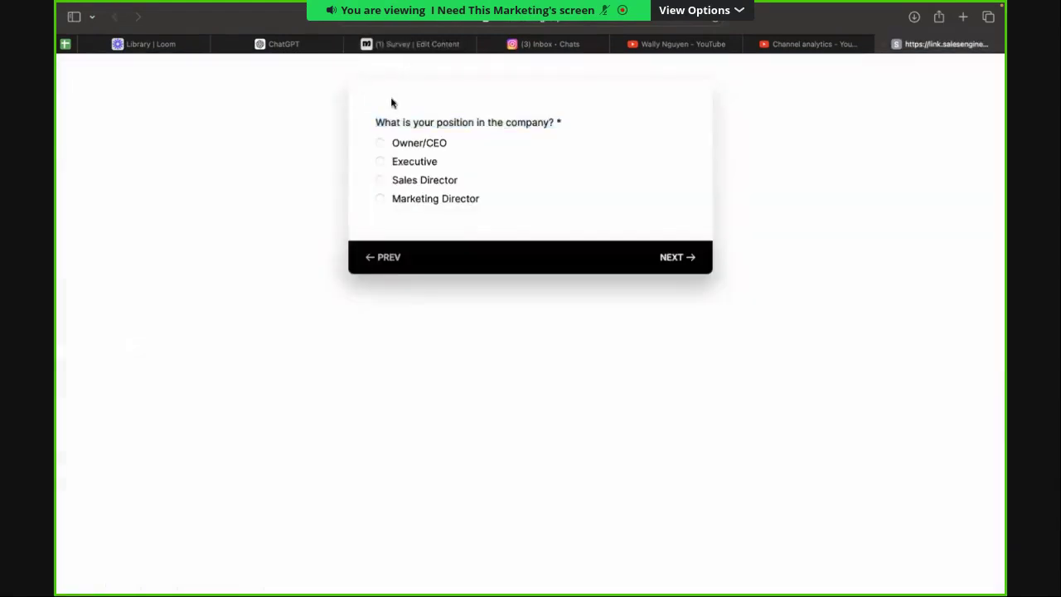
click(393, 40)
click(217, 226)
key(BackSpace)
key(BackSpace)
key(BackSpace)
key(BackSpace)
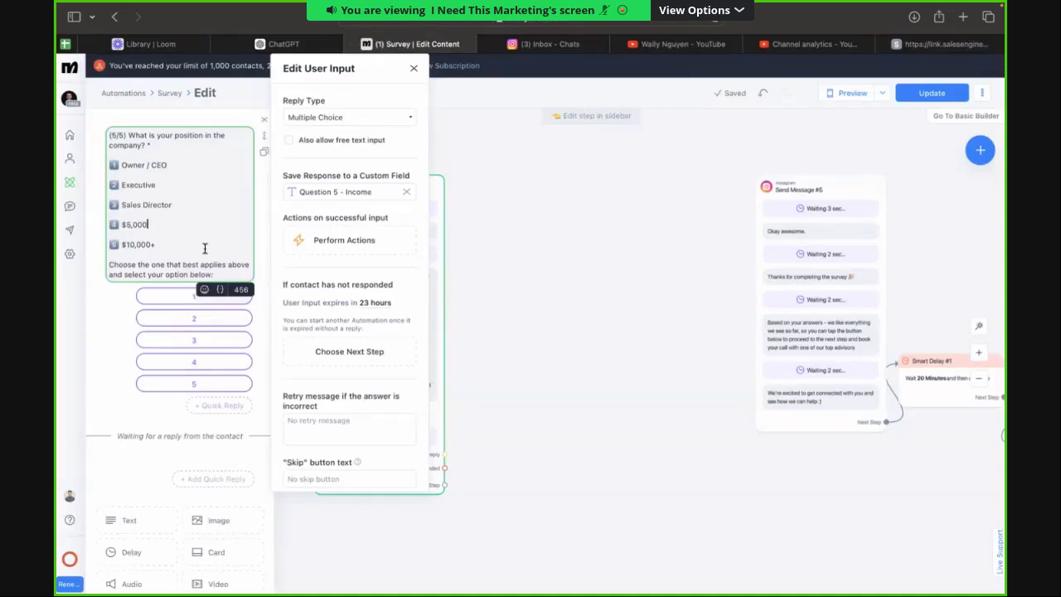
key(BackSpace)
key(BackSpace)
key(BackSpace)
text(Marketing Direc)
Delete the fifth answer option, "$10,000+", together with its keycap emoji from question 5.
key(BackSpace)
key(BackSpace)
key(BackSpace)
key(BackSpace)
key(BackSpace)
key(BackSpace)
key(BackSpace)
key(BackSpace)
key(BackSpace)
key(BackSpace)
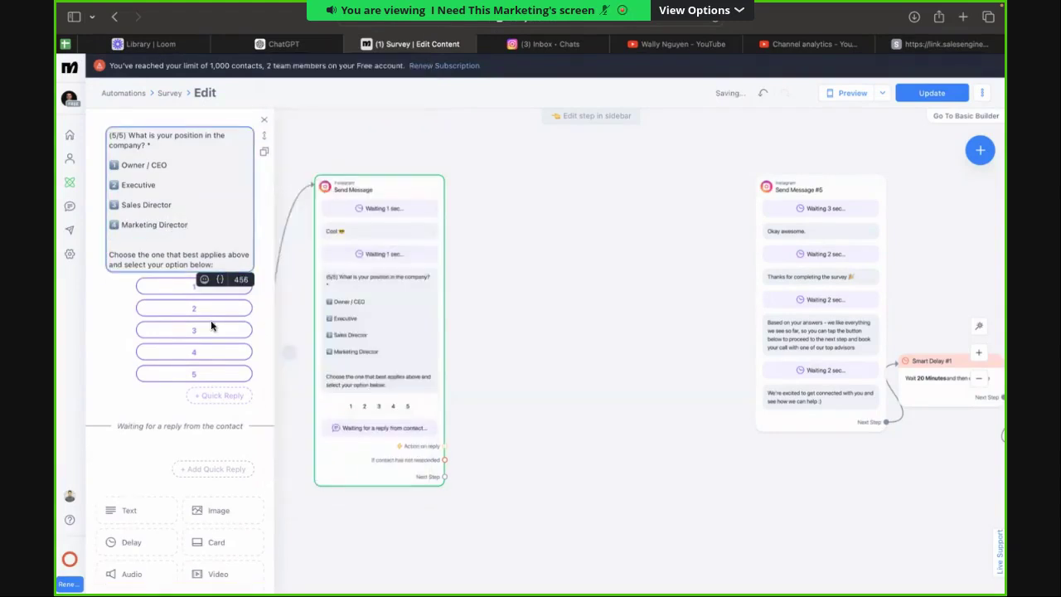
Remove quick reply 5 from question 5 and delete the extra blank line below its last answer option.
click(206, 365)
click(286, 426)
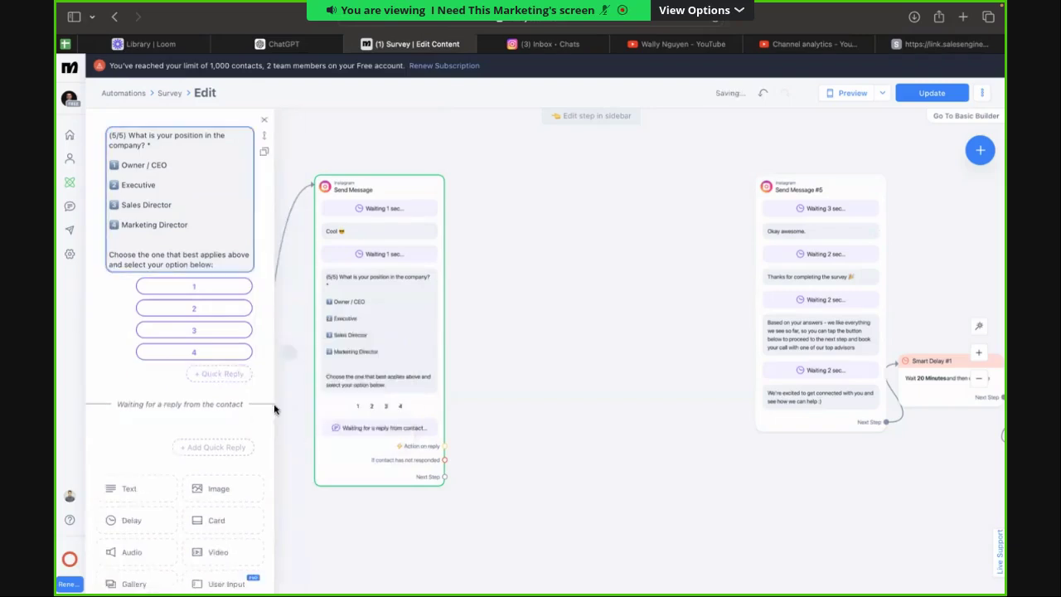
click(236, 247)
key(BackSpace)
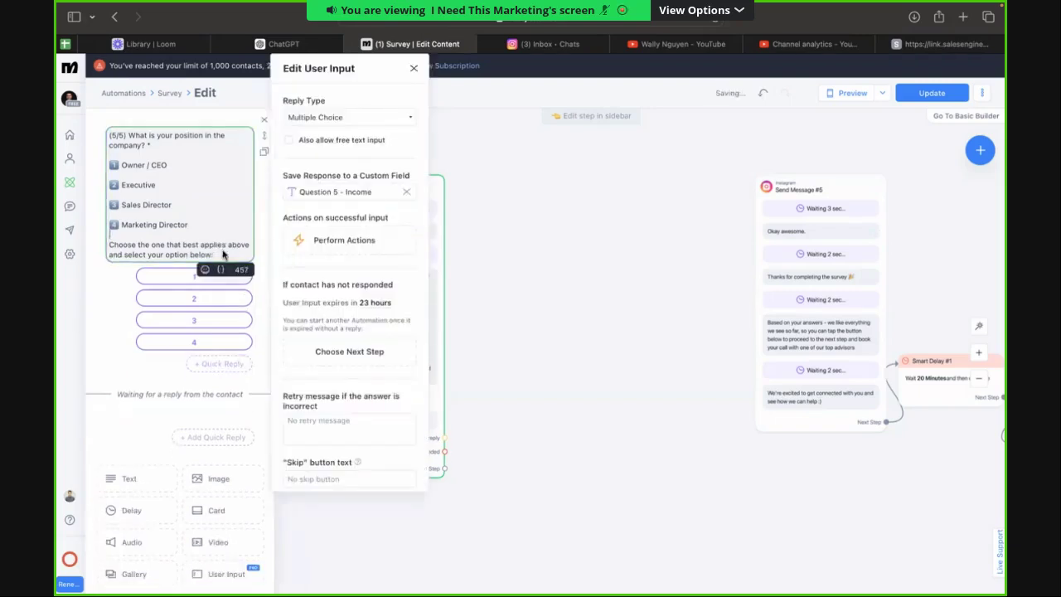
click(211, 278)
click(643, 273)
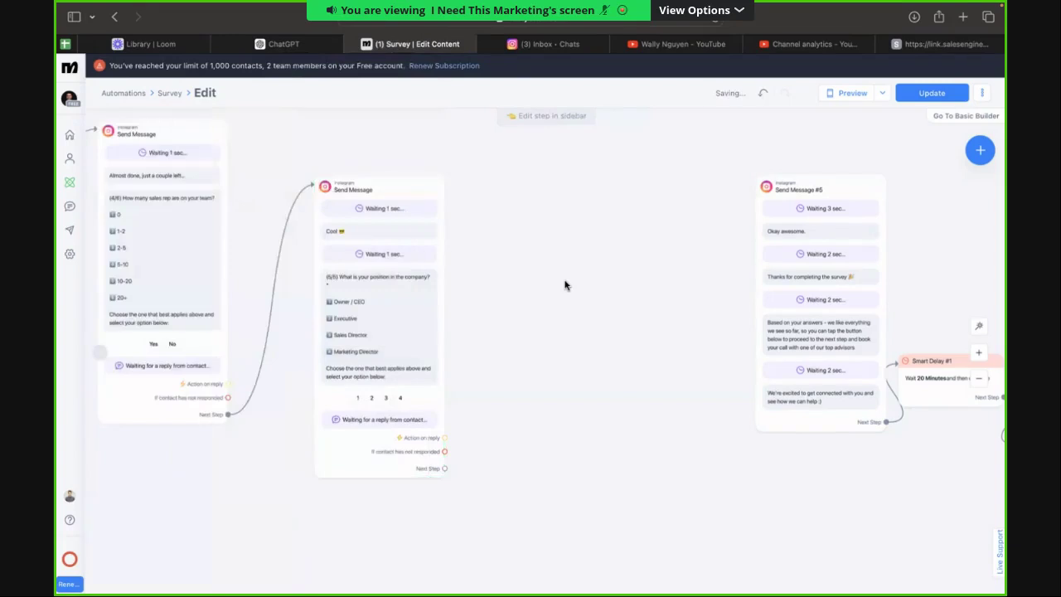
Change the monthly revenue question's counter to "(2/5)" and close its editor.
scroll(530, 402, down, 3)
drag(475, 442, 754, 325)
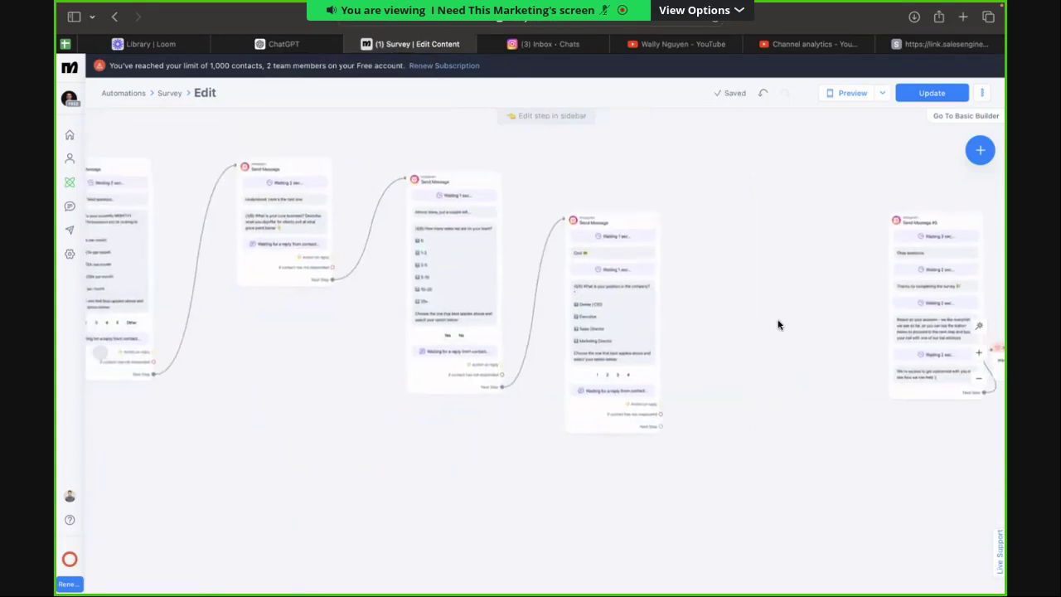
click(519, 310)
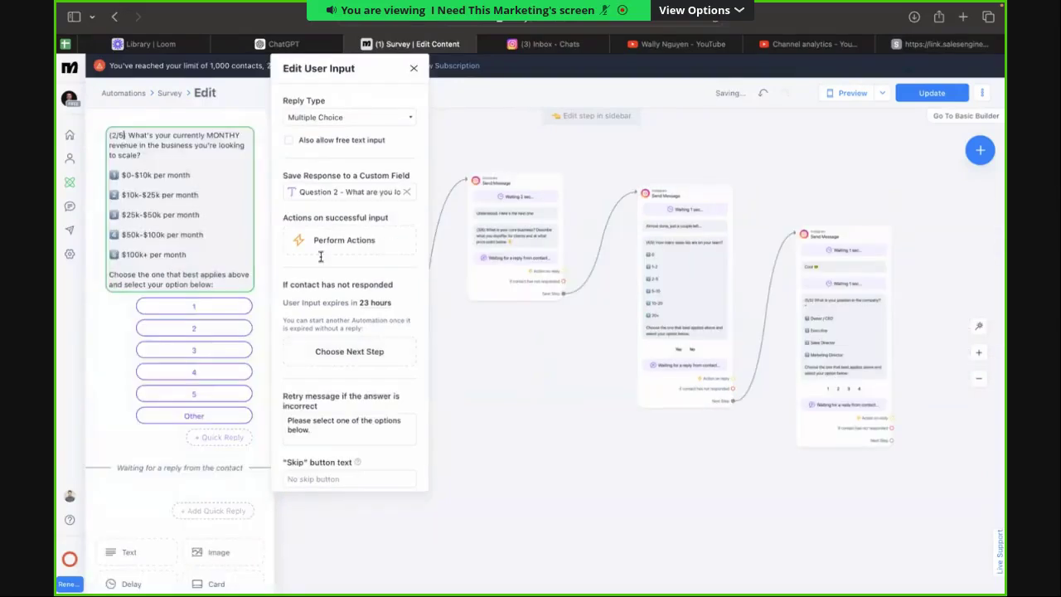
click(464, 378)
drag(417, 348, 595, 383)
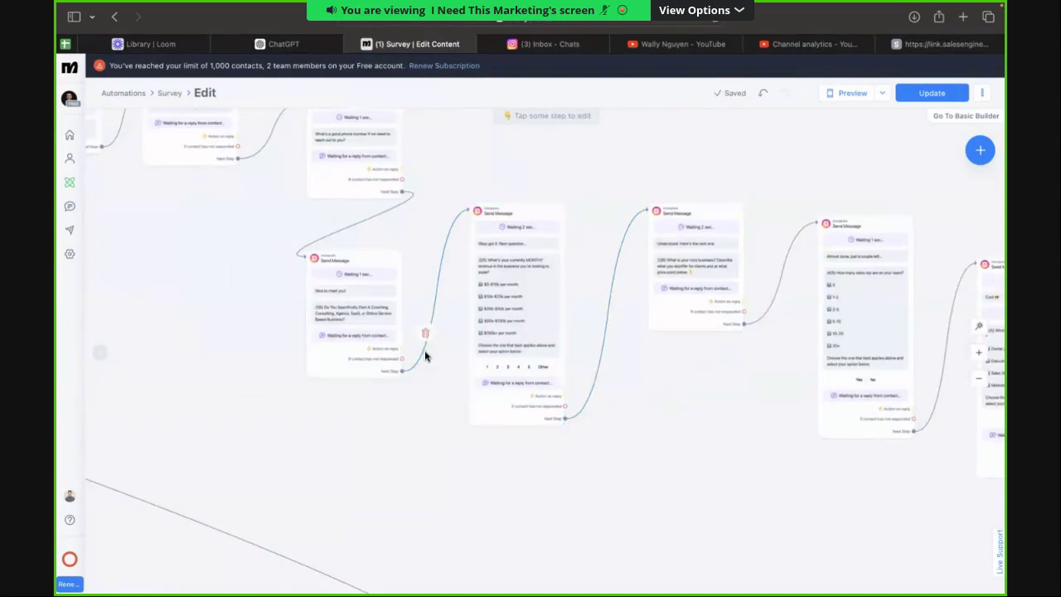
Change the business ownership question's counter to "(1/5)" and close its editor.
drag(272, 425, 428, 448)
click(508, 336)
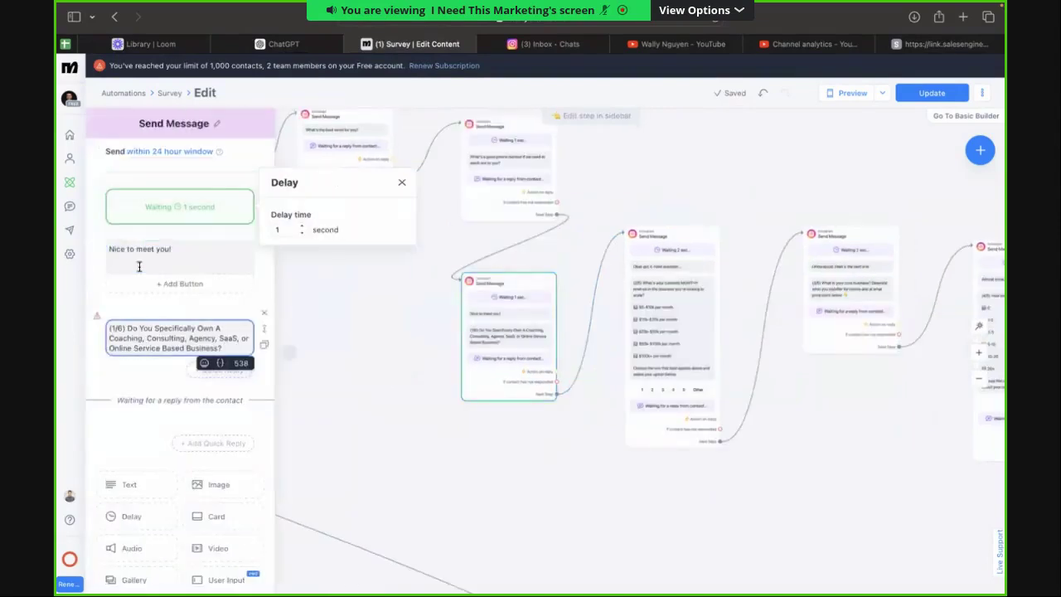
click(148, 330)
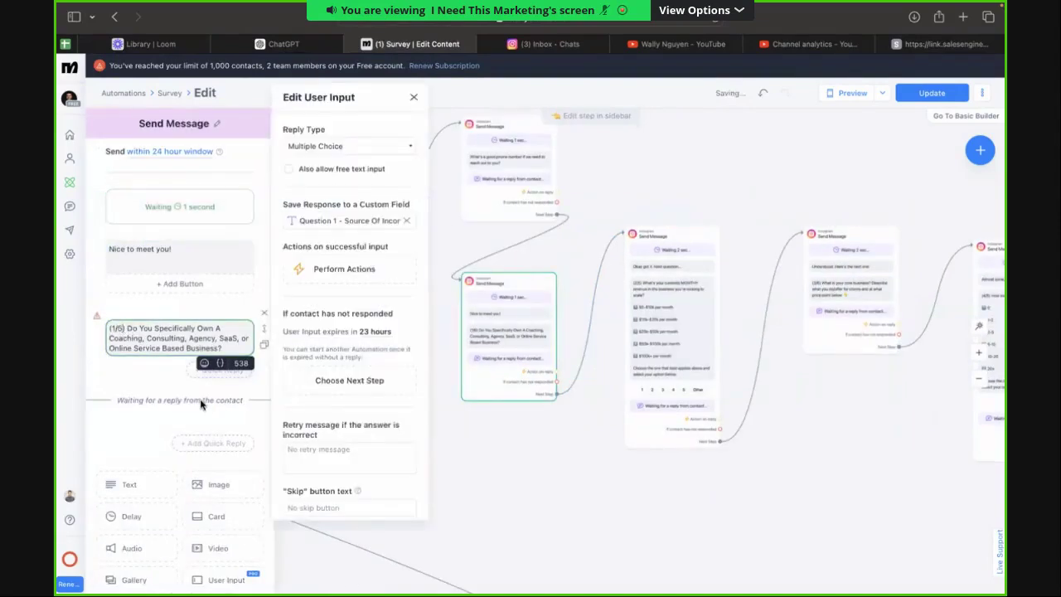
click(455, 407)
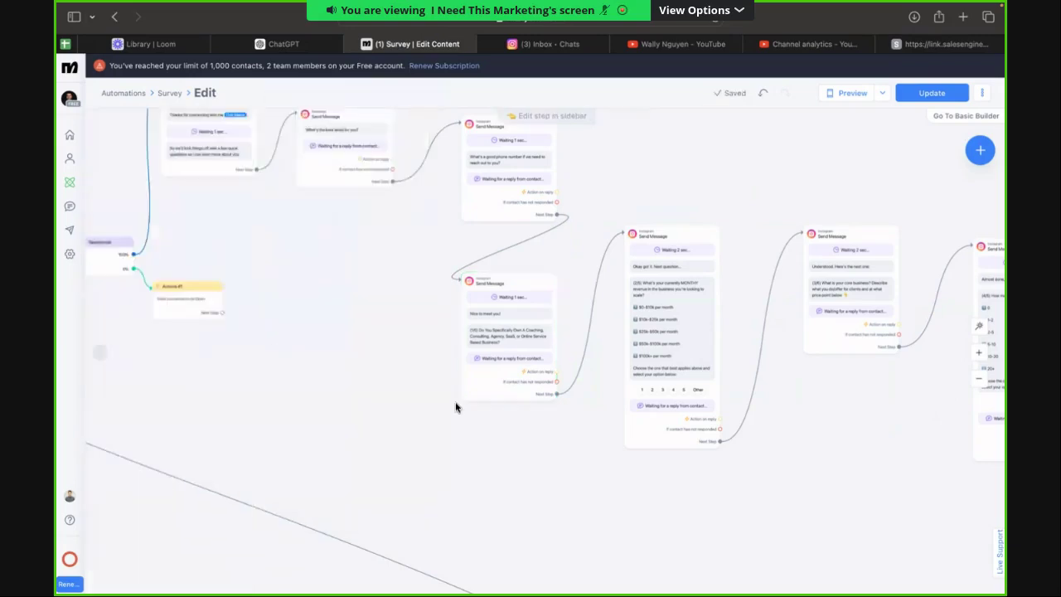
scroll(94, 277, down, 2)
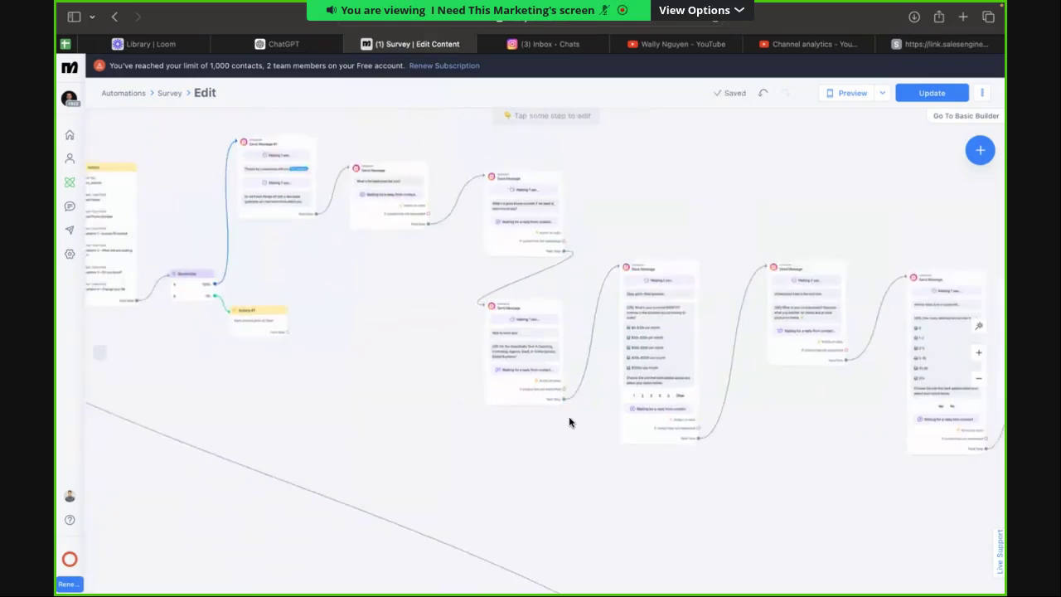
Leave the Survey automation and open the user fields list in the account settings.
click(73, 256)
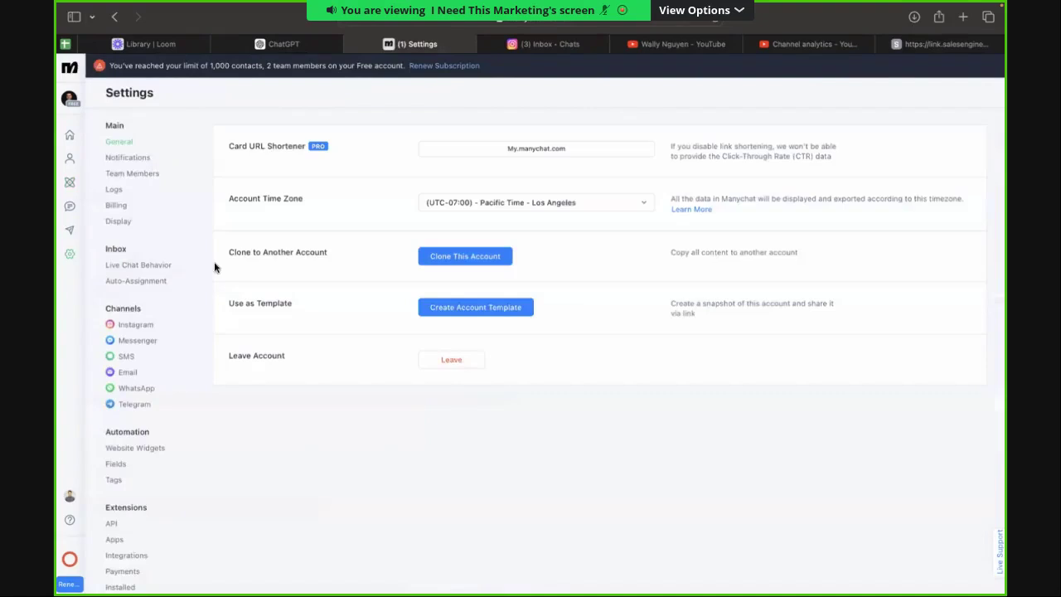
click(69, 184)
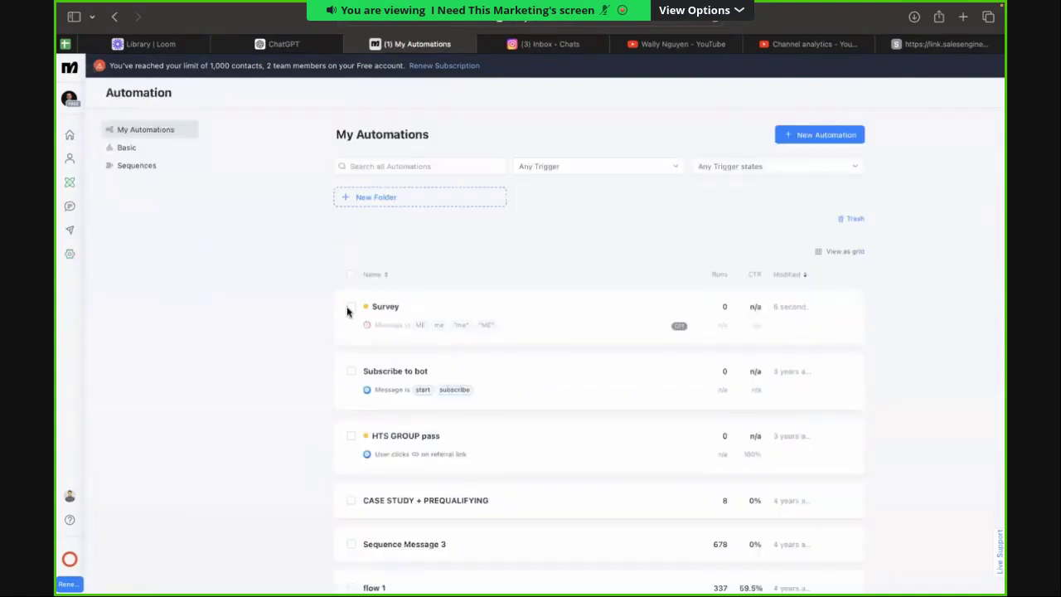
click(69, 253)
click(116, 465)
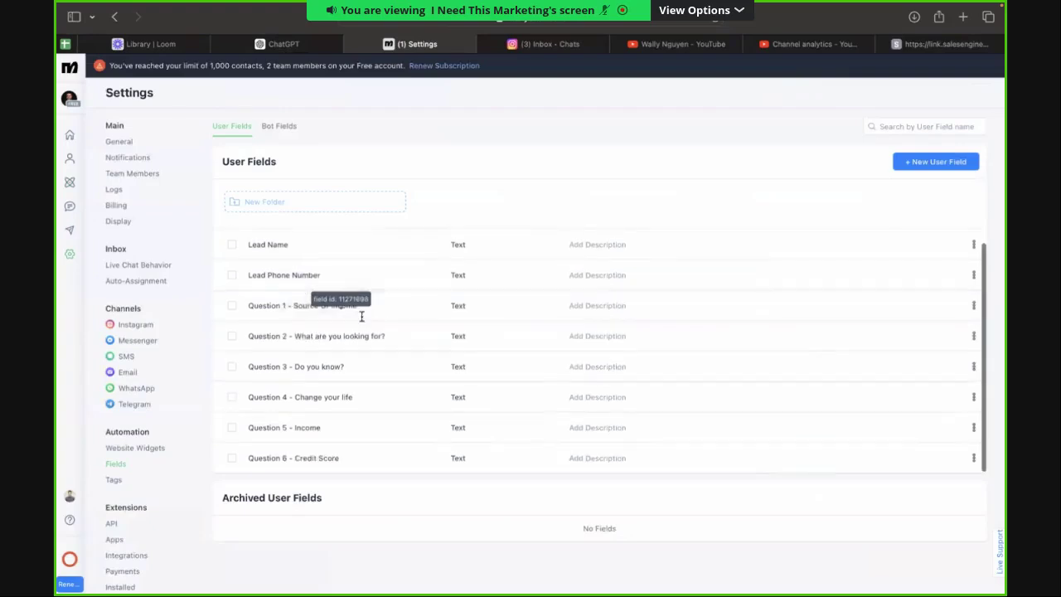
Go back to the reference form's first question and rename the Question 1 user field "Question 1 - Is it the right business?".
click(928, 44)
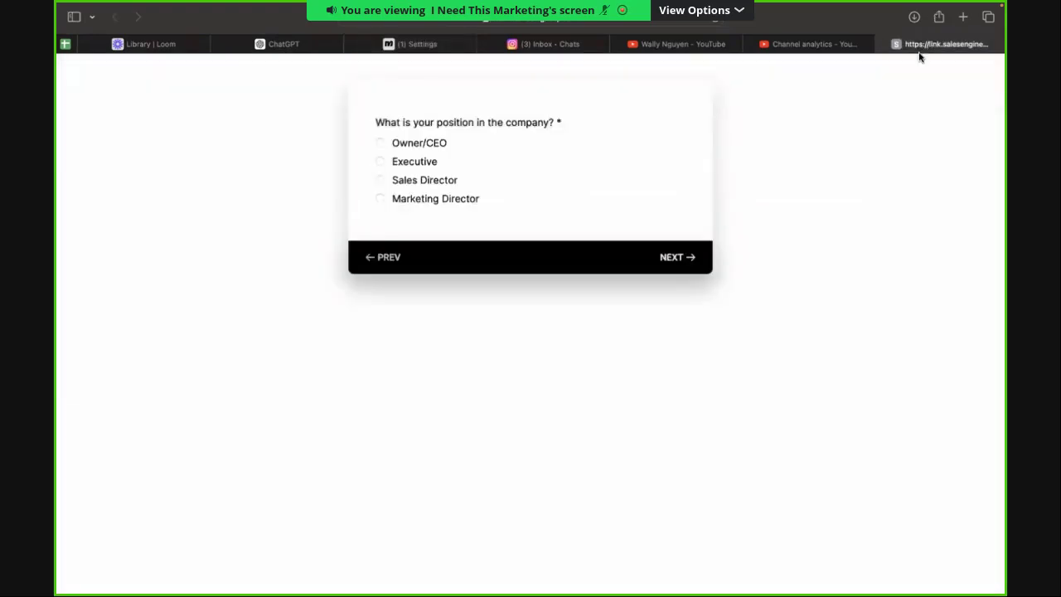
click(684, 257)
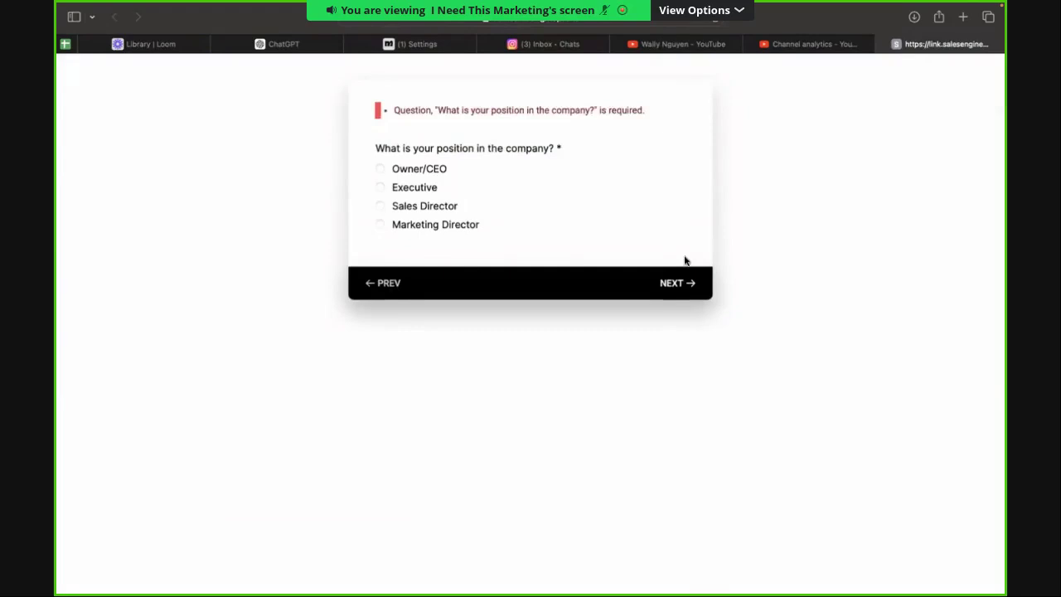
click(392, 283)
click(386, 235)
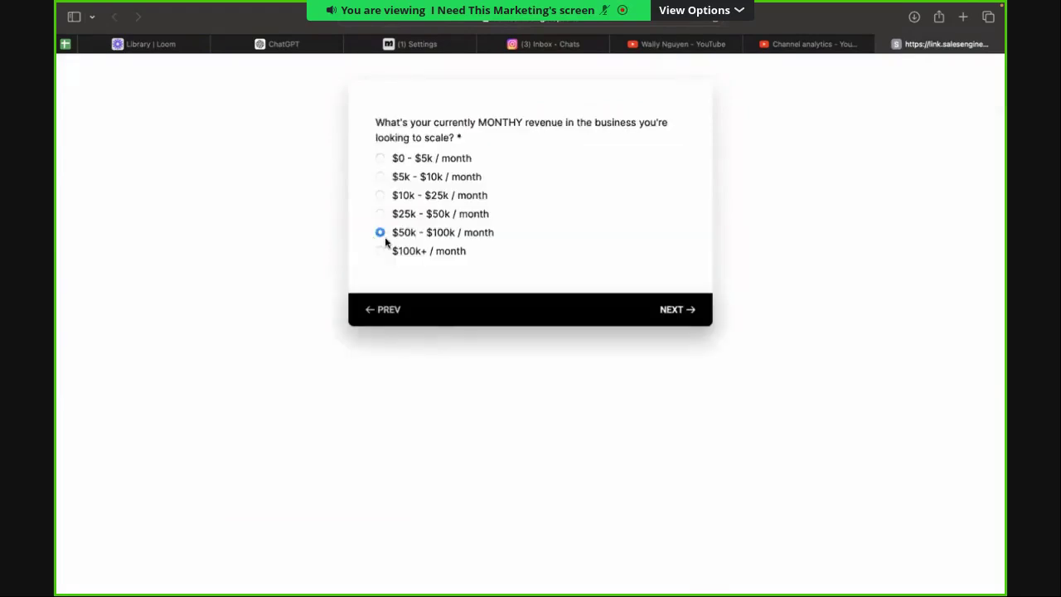
click(392, 305)
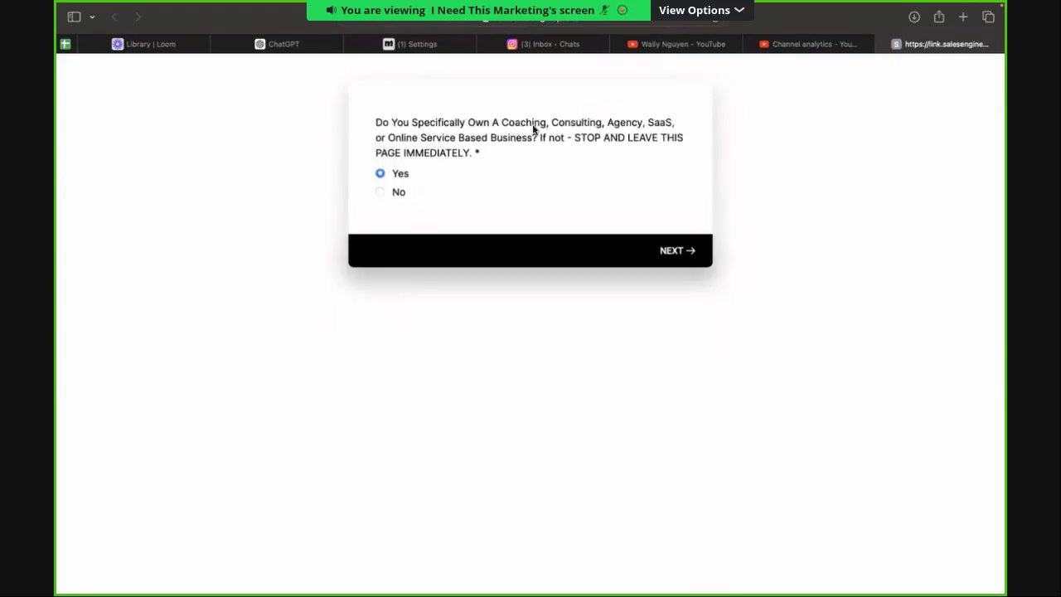
click(414, 44)
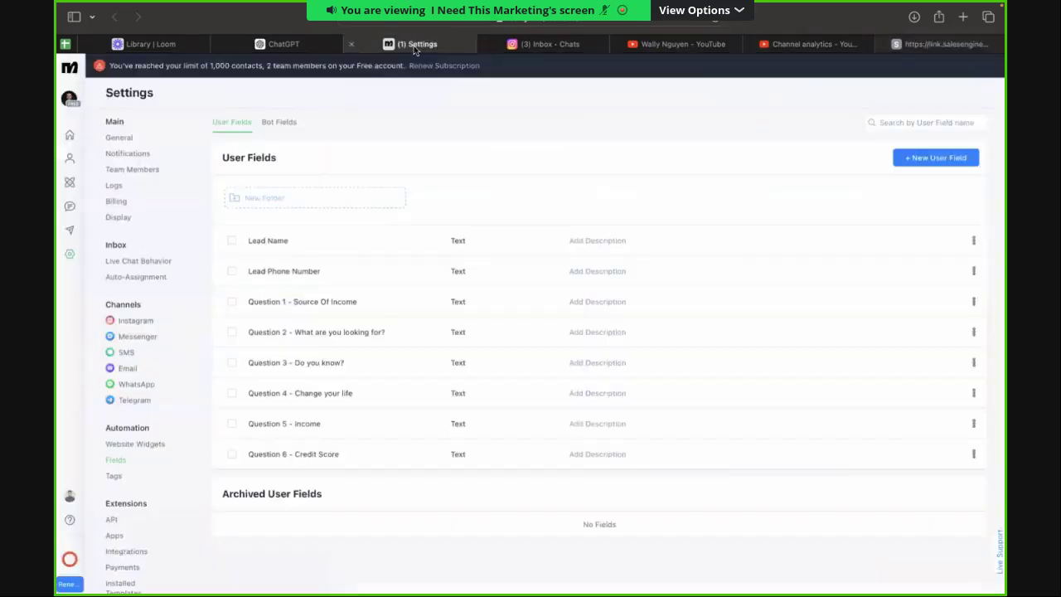
click(365, 303)
key(BackSpace)
key(BackSpace)
key(BackSpace)
key(BackSpace)
key(BackSpace)
key(BackSpace)
key(BackSpace)
key(BackSpace)
key(BackSpace)
key(BackSpace)
key(BackSpace)
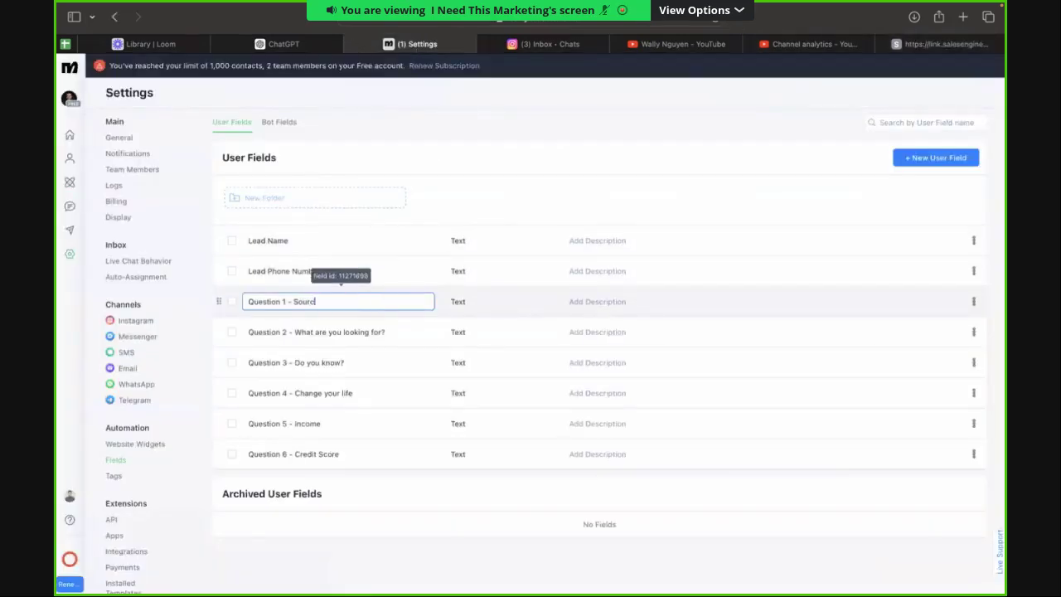
text(Is it a the right business?)
Advance the reference form to its second question and rename the Question 2 user field "Question 2 - Monthly Revenue".
click(943, 44)
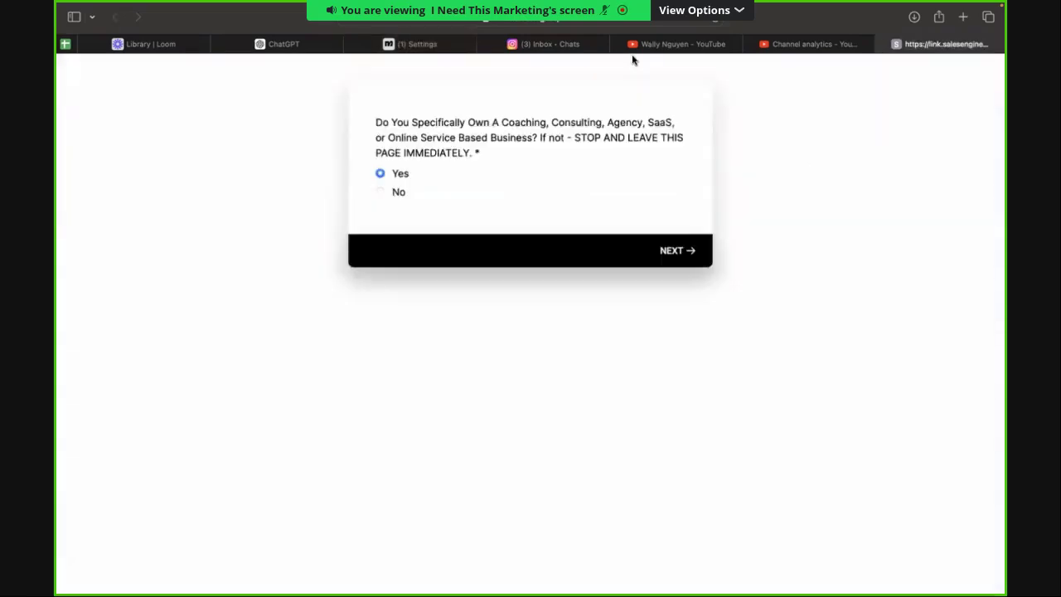
click(649, 249)
click(444, 45)
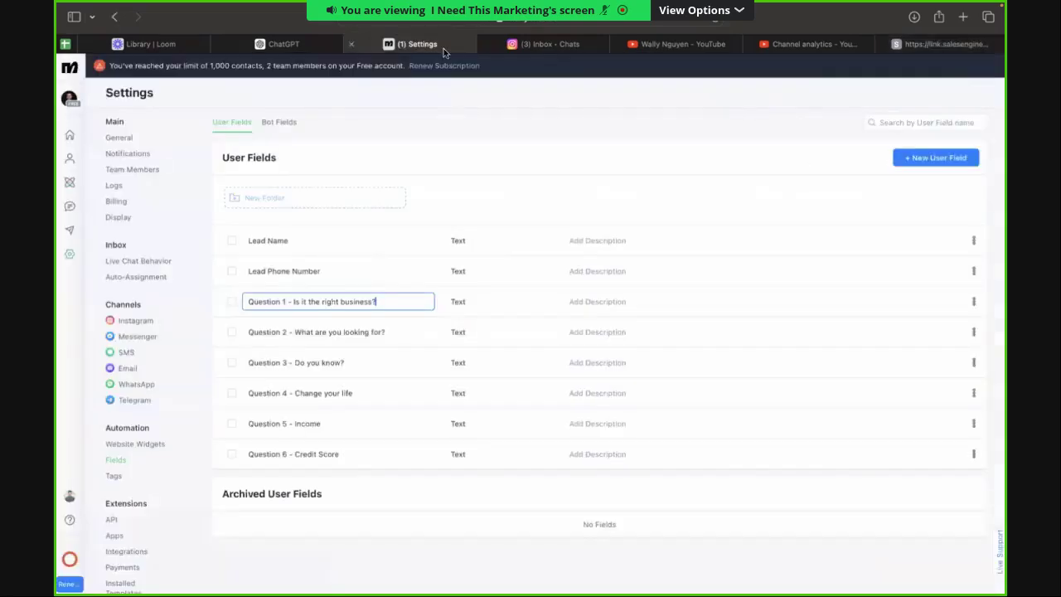
click(386, 340)
key(BackSpace)
key(BackSpace)
key(BackSpace)
text(Monthly reve)
key(BackSpace)
key(BackSpace)
key(BackSpace)
key(BackSpace)
text(Revnueenue)
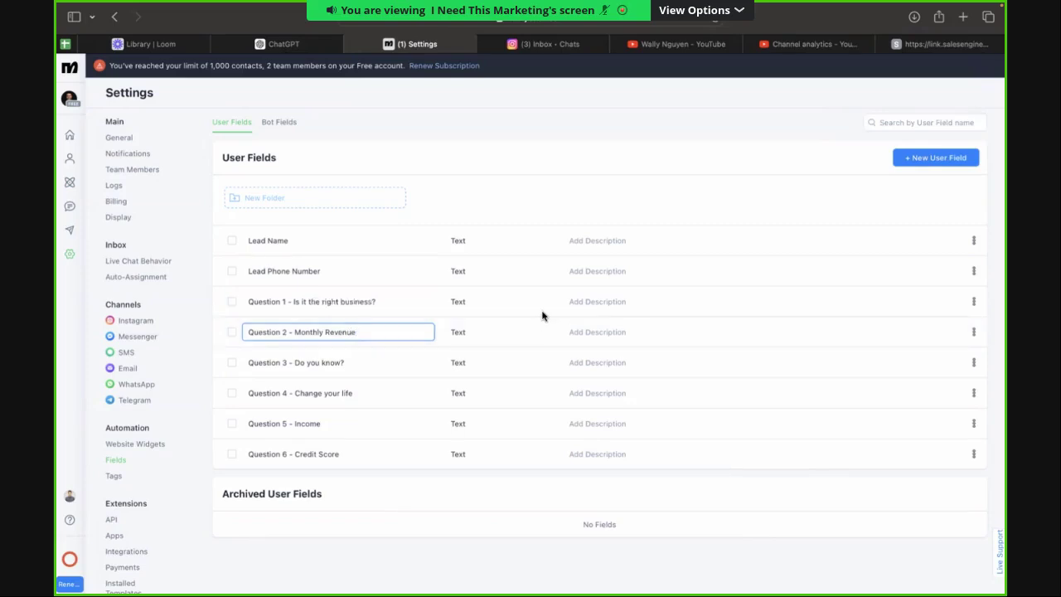
Advance the reference form to its third question and rename the Question 3 user field "Question 3 - Core Business".
click(945, 44)
click(688, 320)
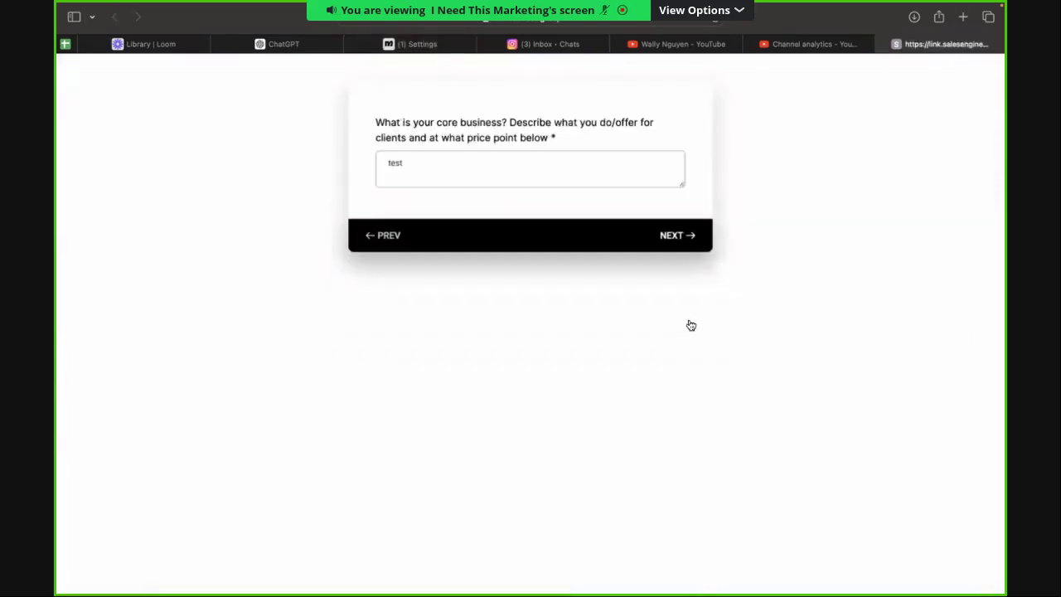
click(406, 44)
click(352, 365)
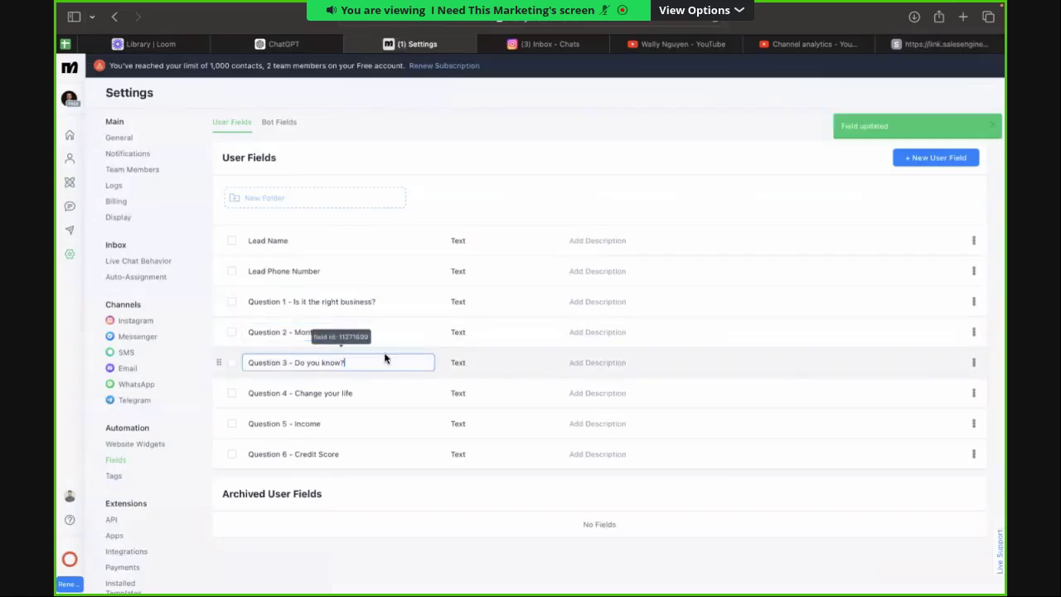
key(BackSpace)
key(BackSpace)
key(BackSpace)
key(BackSpace)
key(BackSpace)
key(BackSpace)
key(BackSpace)
key(BackSpace)
key(BackSpace)
key(BackSpace)
key(BackSpace)
key(BackSpace)
text(Core Business?)
key(BackSpace)
Advance the reference form to its fourth question and rename the Question 4 user field "Question 4 - How many reps?".
click(939, 44)
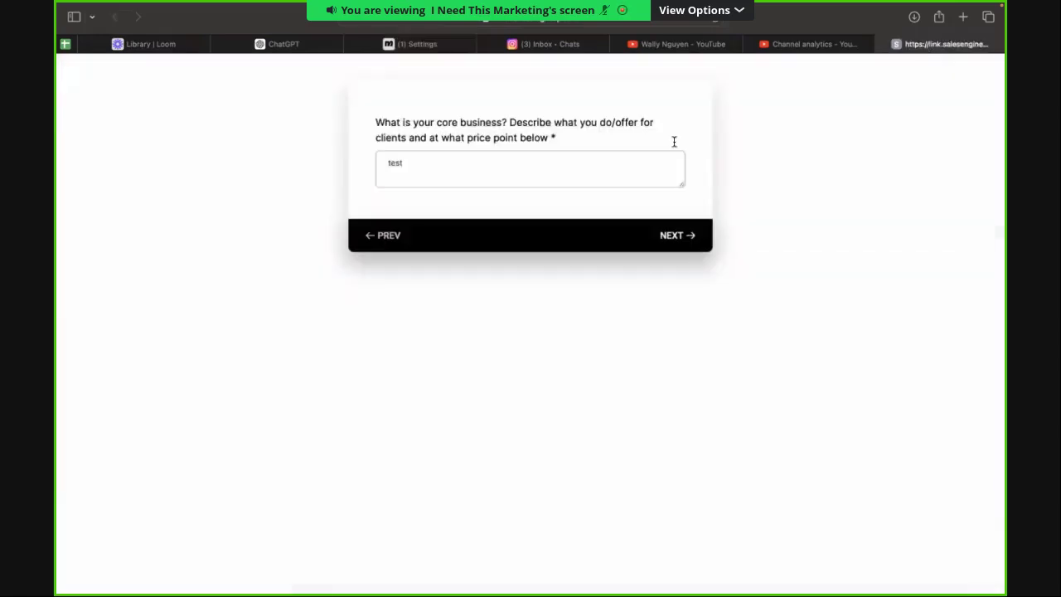
click(430, 48)
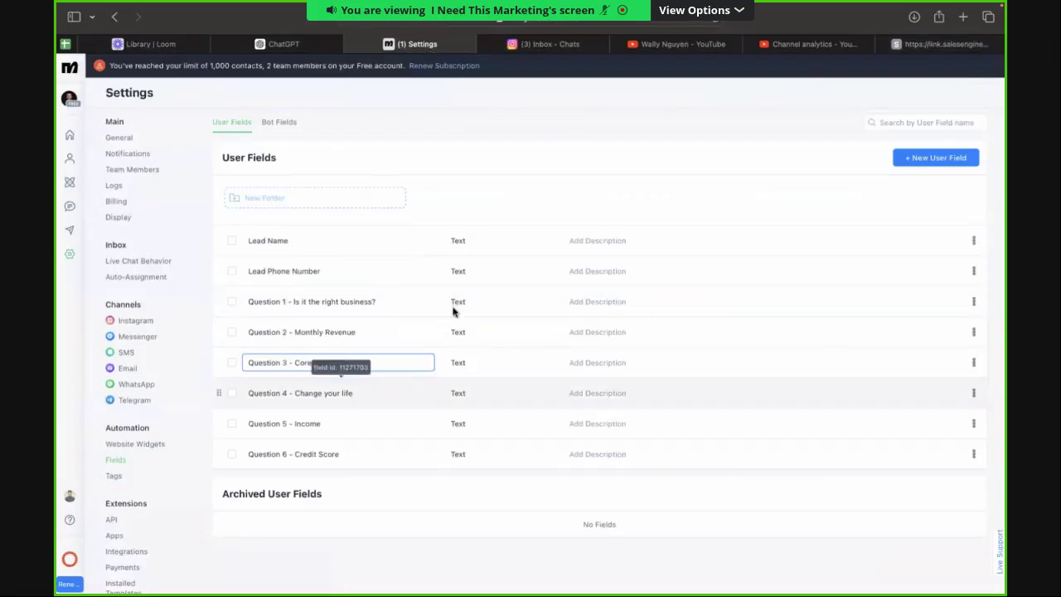
click(396, 393)
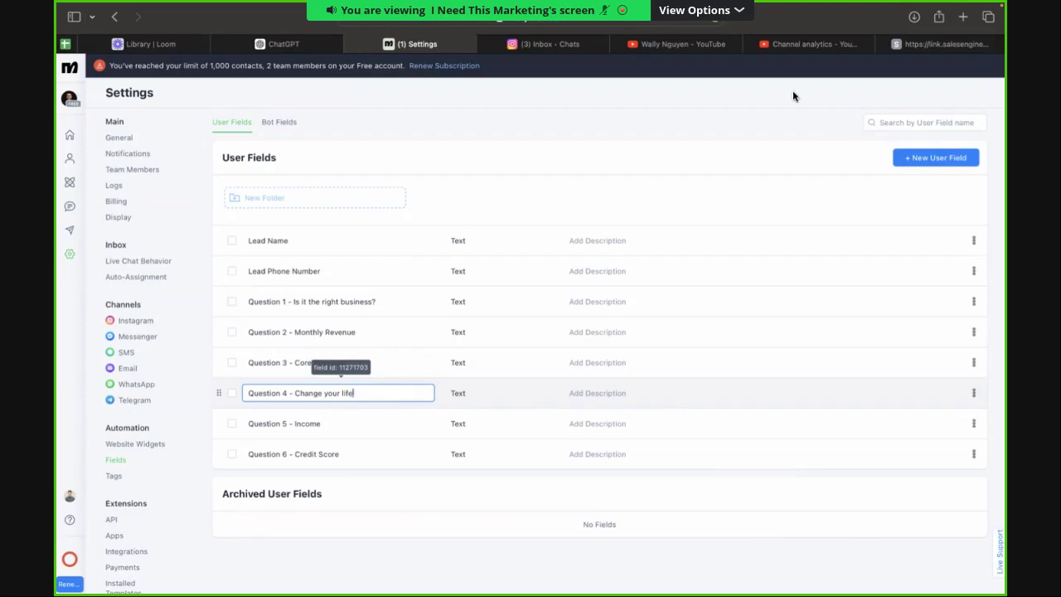
click(960, 43)
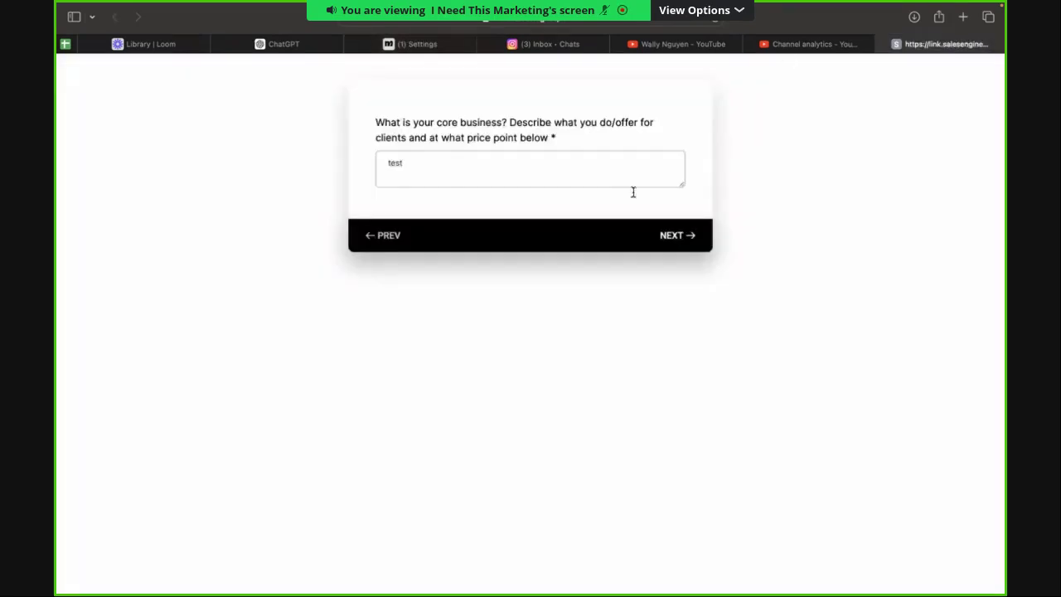
click(671, 224)
click(449, 45)
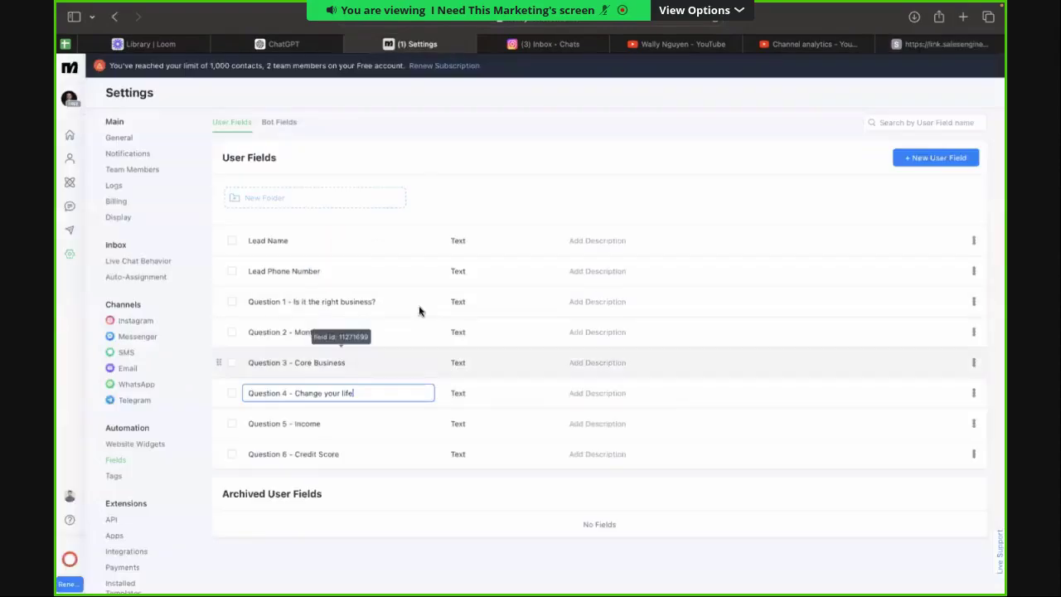
key(alt+shift+Left)
key(alt+shift+Left)
key(alt+shift+Left)
key(BackSpace)
text(How)
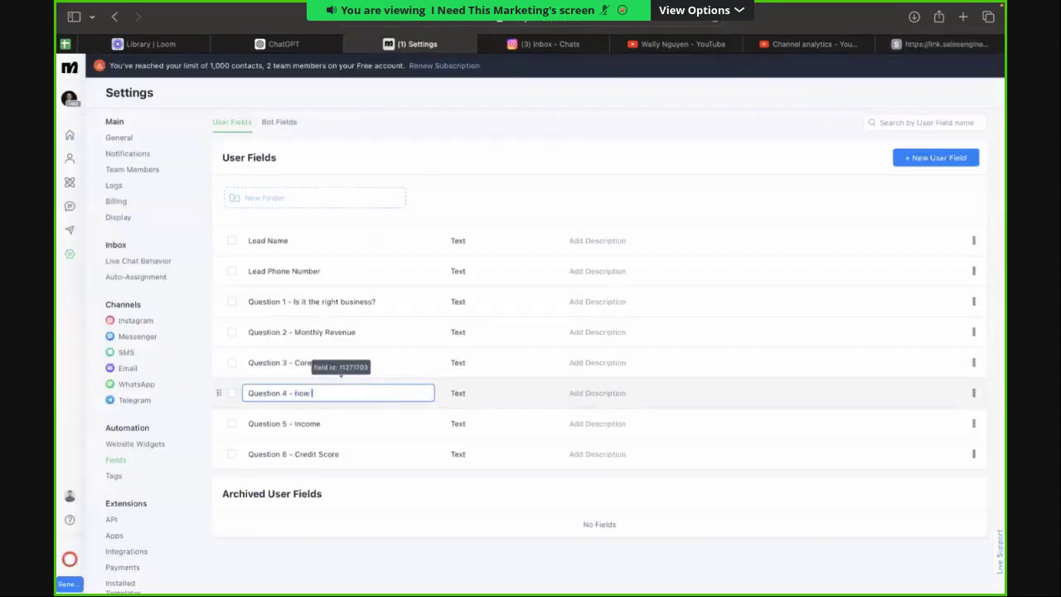
key(BackSpace)
key(BackSpace)
text(How many reps?)
Advance the reference form to its fifth question and rename the Question 5 user field "Question 5 - What is your position?".
click(926, 39)
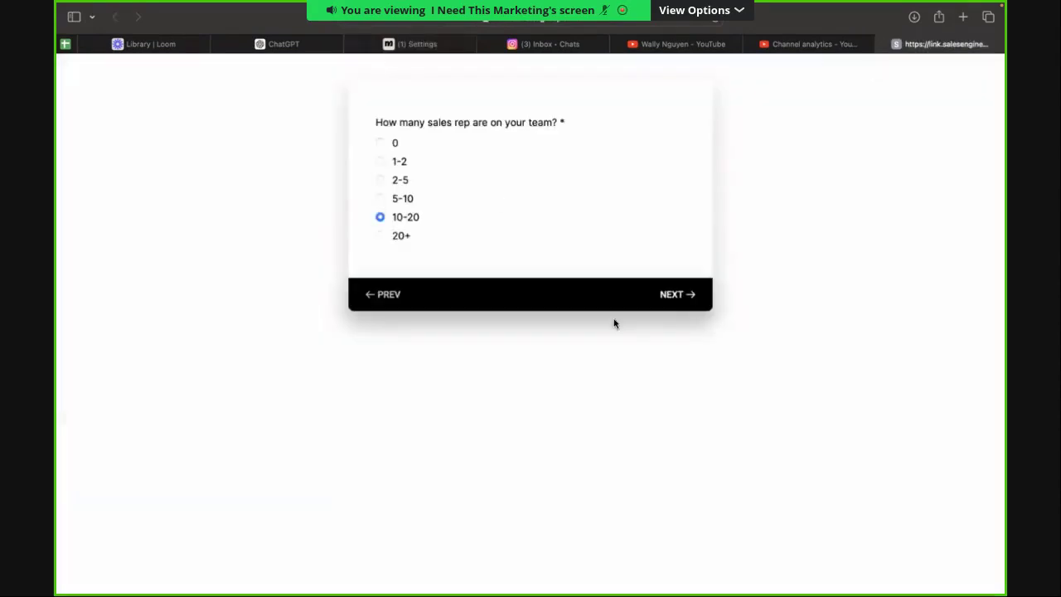
click(677, 293)
click(412, 44)
click(343, 425)
key(BackSpace)
key(BackSpace)
key(BackSpace)
key(BackSpace)
key(BackSpace)
key(BackSpace)
text(What Is)
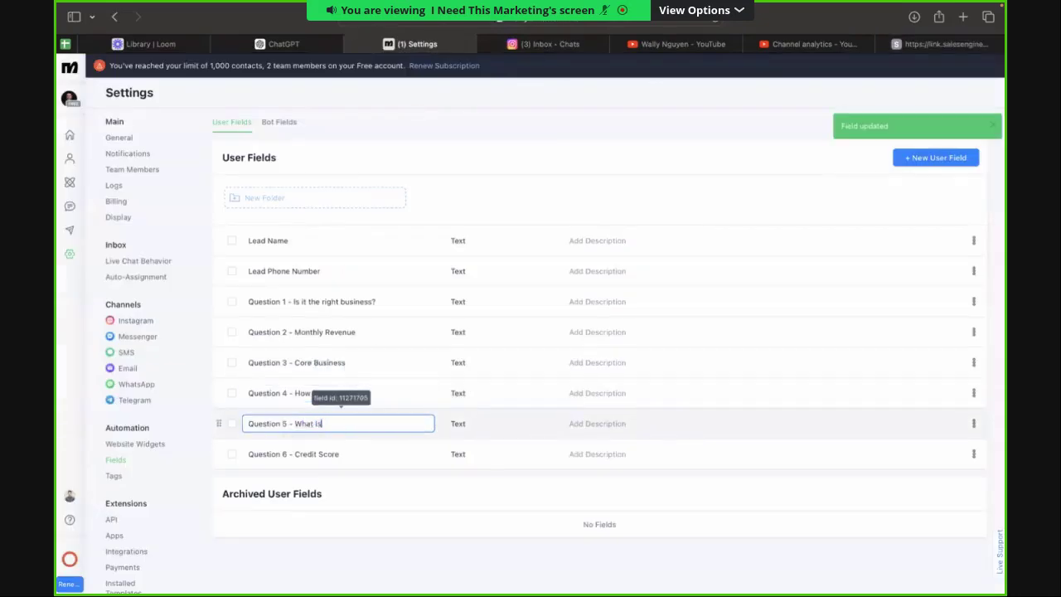
text(s your position?)
key(Return)
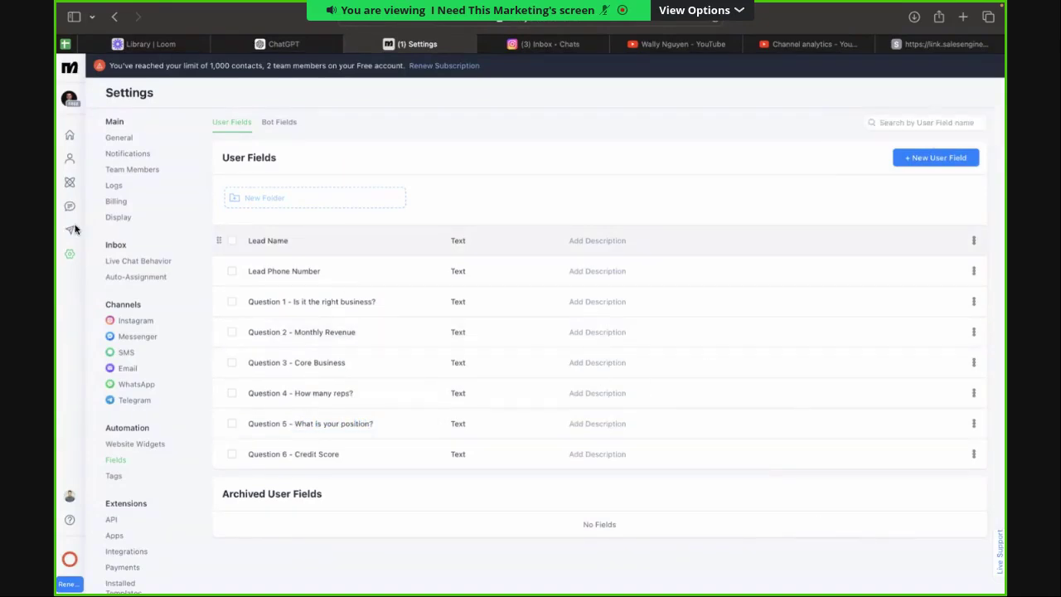
Reopen the Survey automation for editing and change the core business question's counter to "(3/5)".
click(71, 183)
click(418, 336)
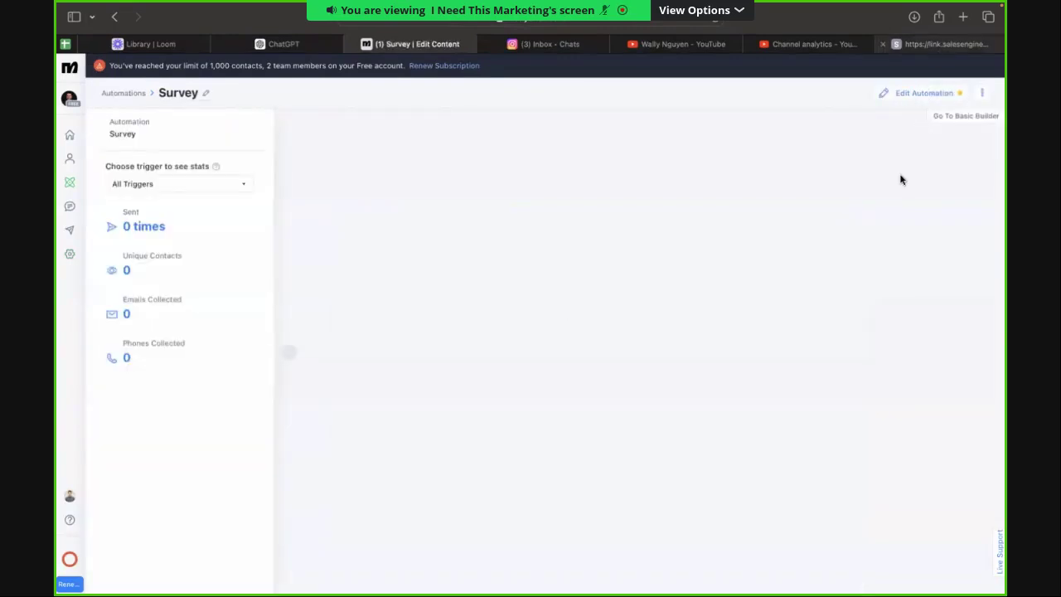
drag(853, 264, 606, 126)
scroll(743, 246, up, 5)
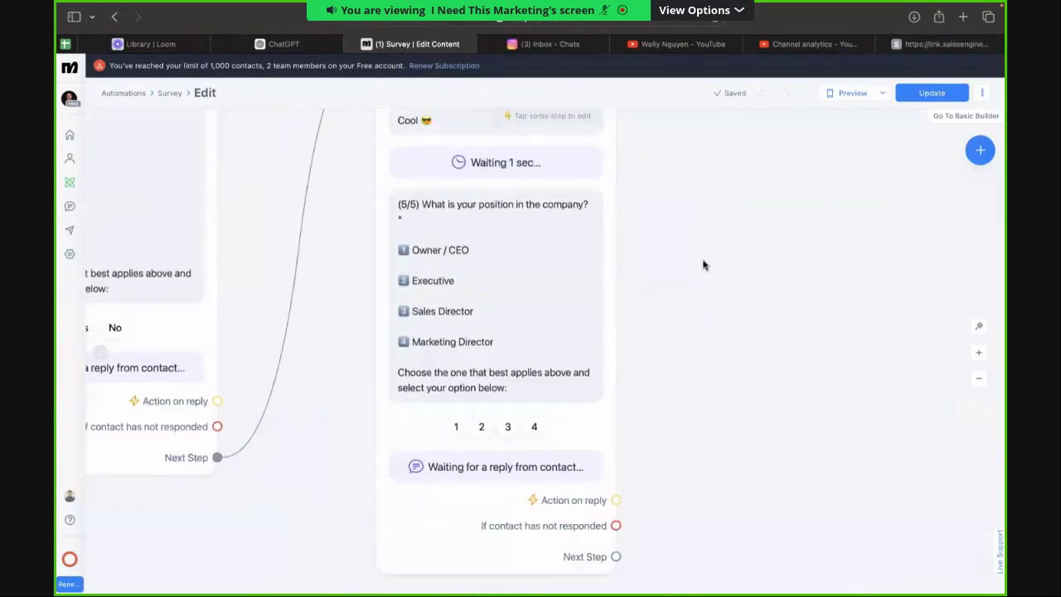
scroll(459, 307, down, 5)
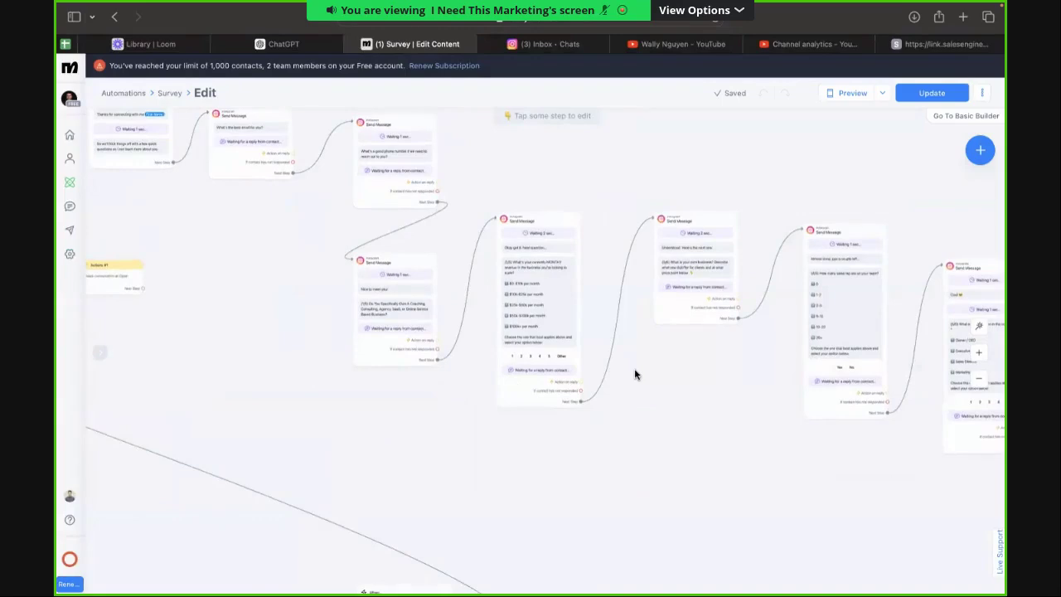
scroll(658, 190, up, 3)
click(682, 343)
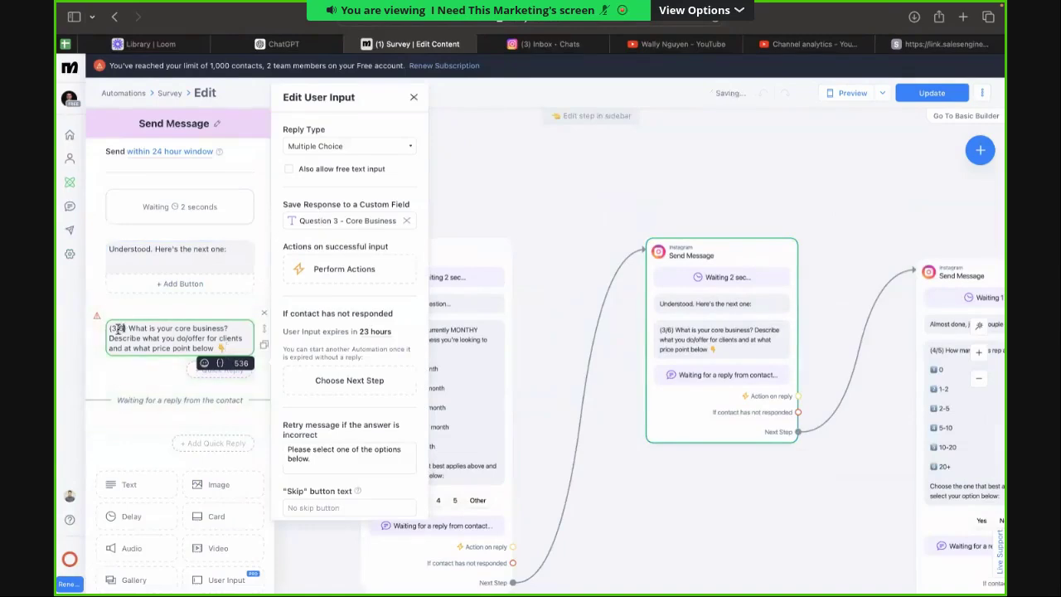
click(555, 213)
Add a "Yes" quick reply to the (1/5) business type question, without using another value as its saved answer.
drag(481, 184, 621, 169)
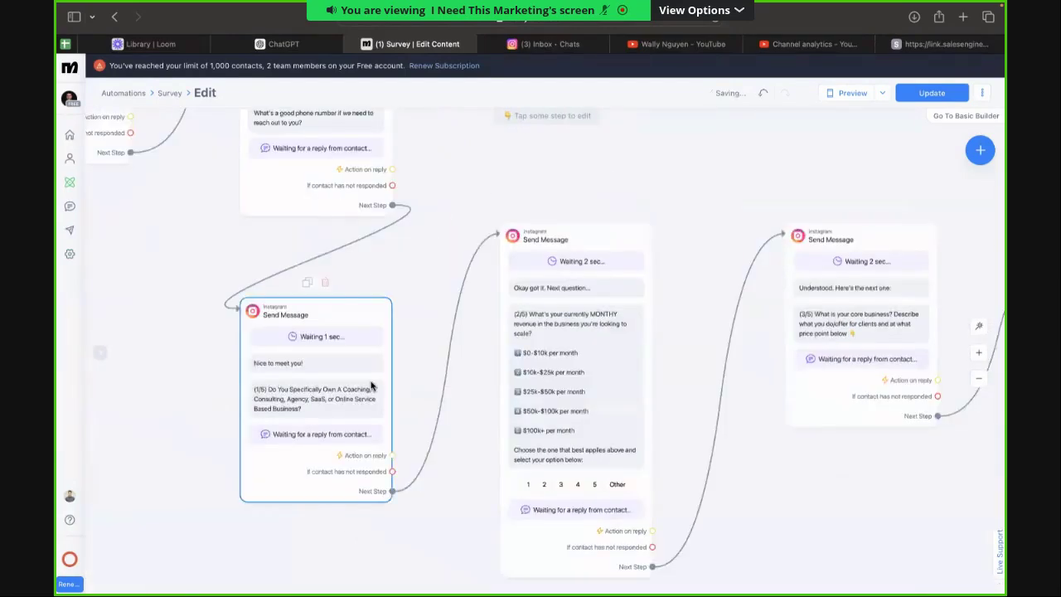
click(322, 439)
click(194, 380)
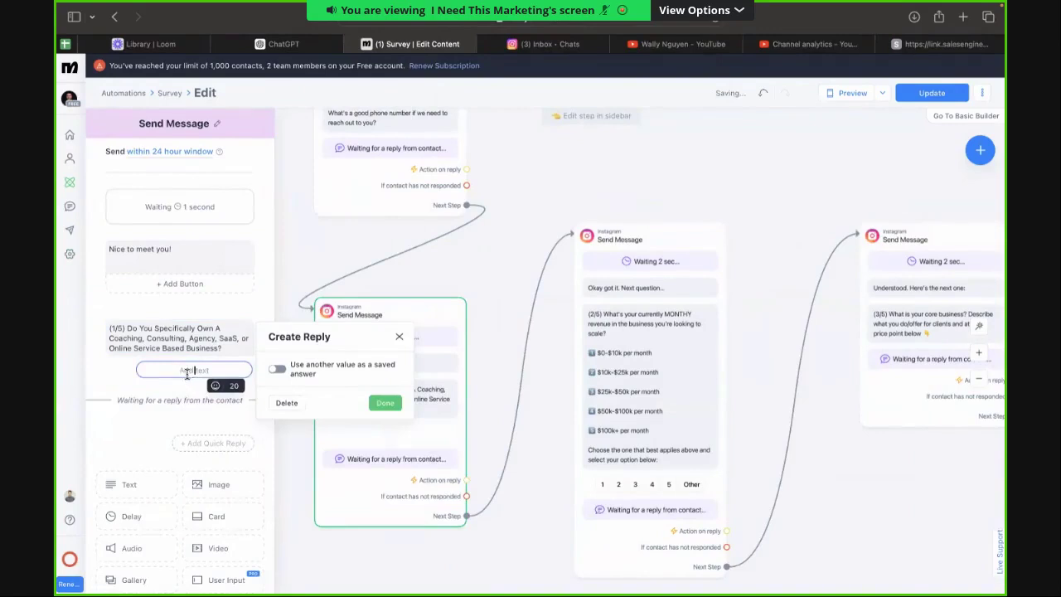
click(276, 347)
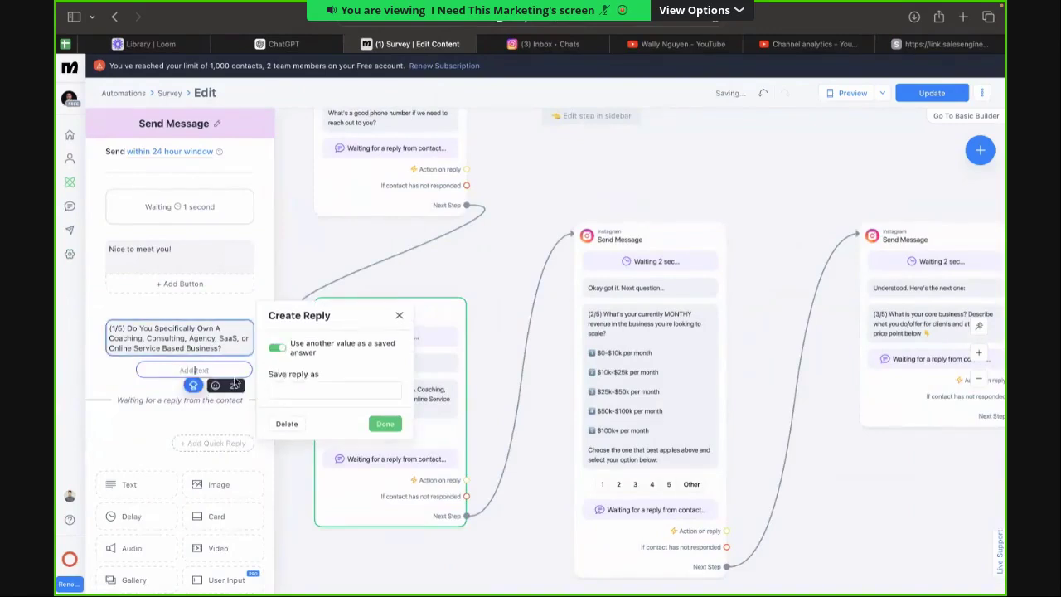
text(Yes)
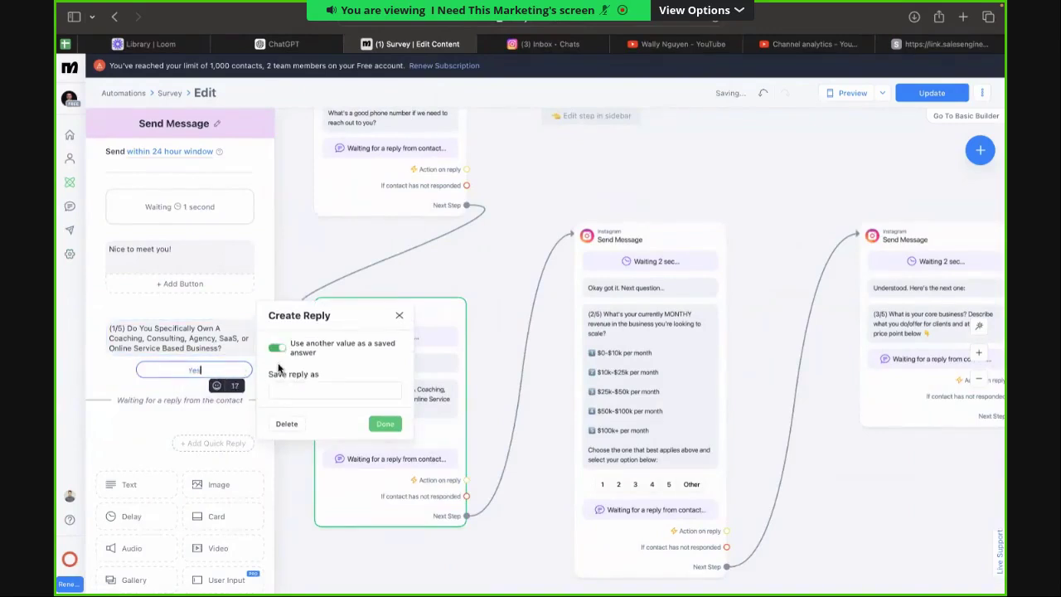
click(276, 348)
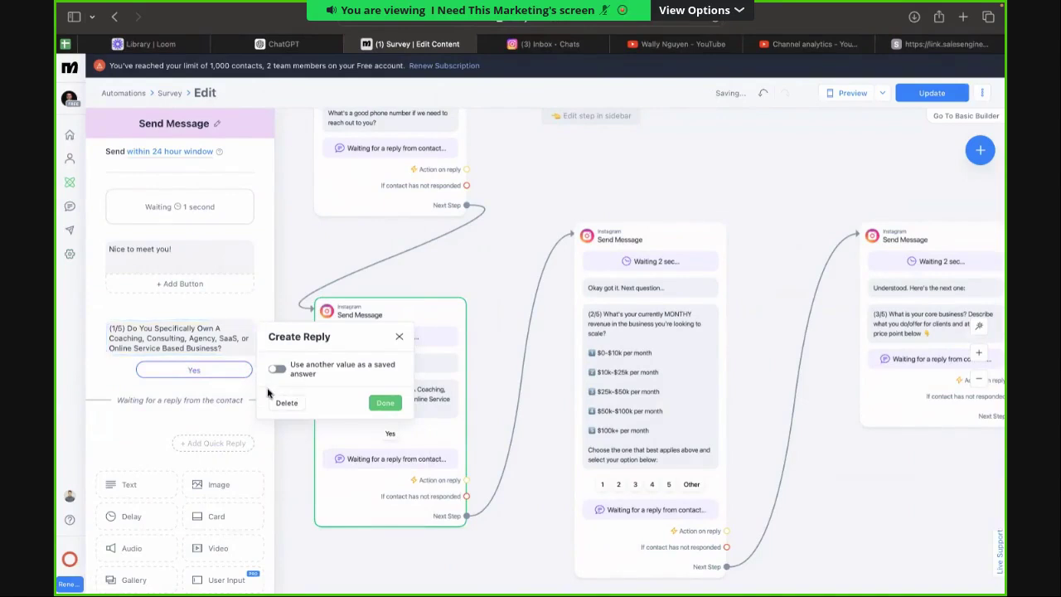
click(378, 403)
Add a "No" quick reply to the (1/5) business type question and check that question's user input settings.
click(213, 442)
text(No)
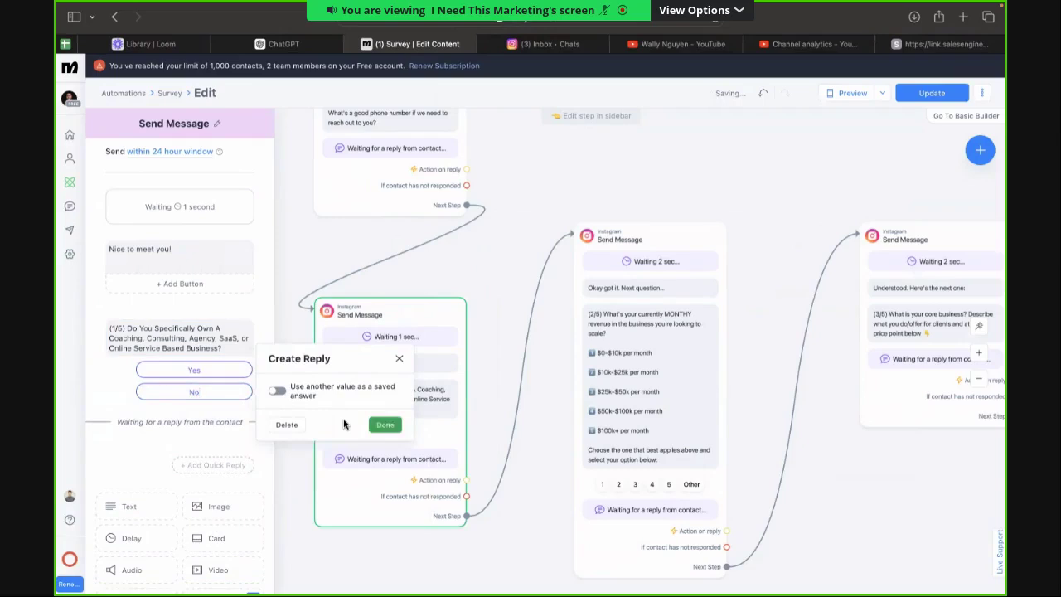
click(384, 424)
click(215, 337)
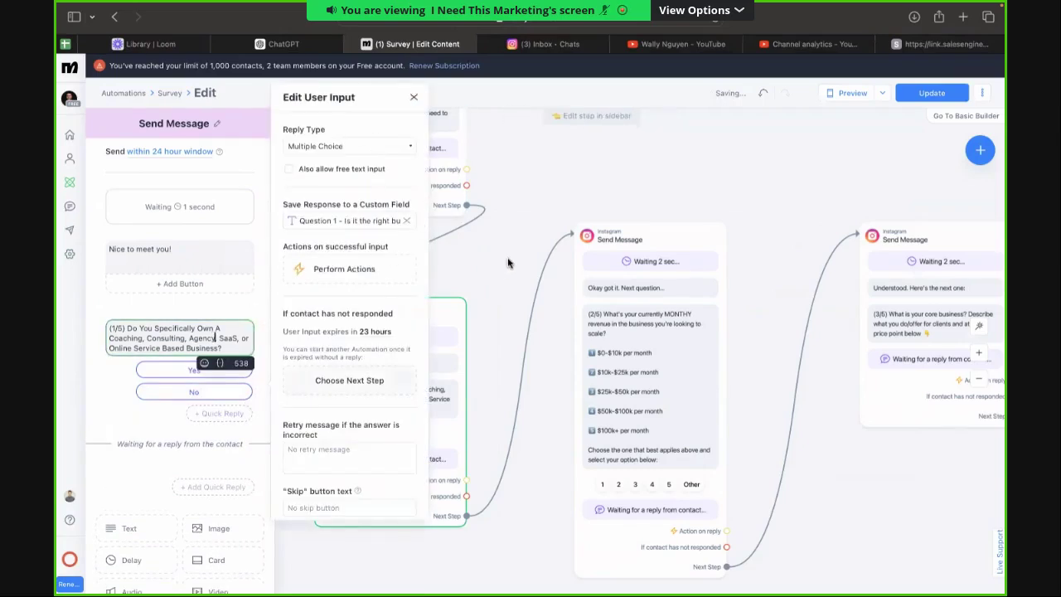
scroll(412, 361, down, 1)
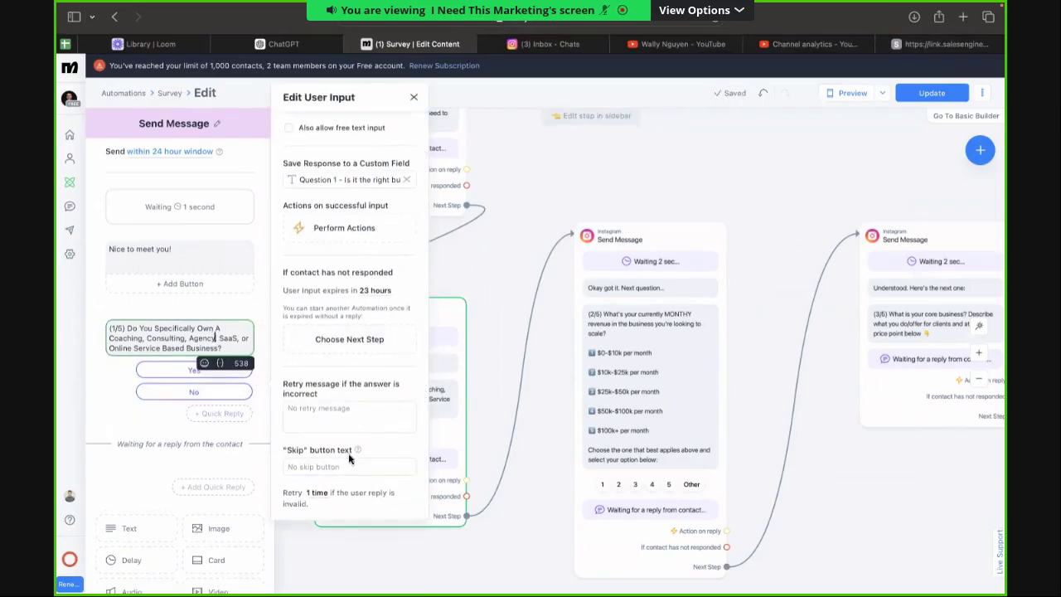
click(475, 289)
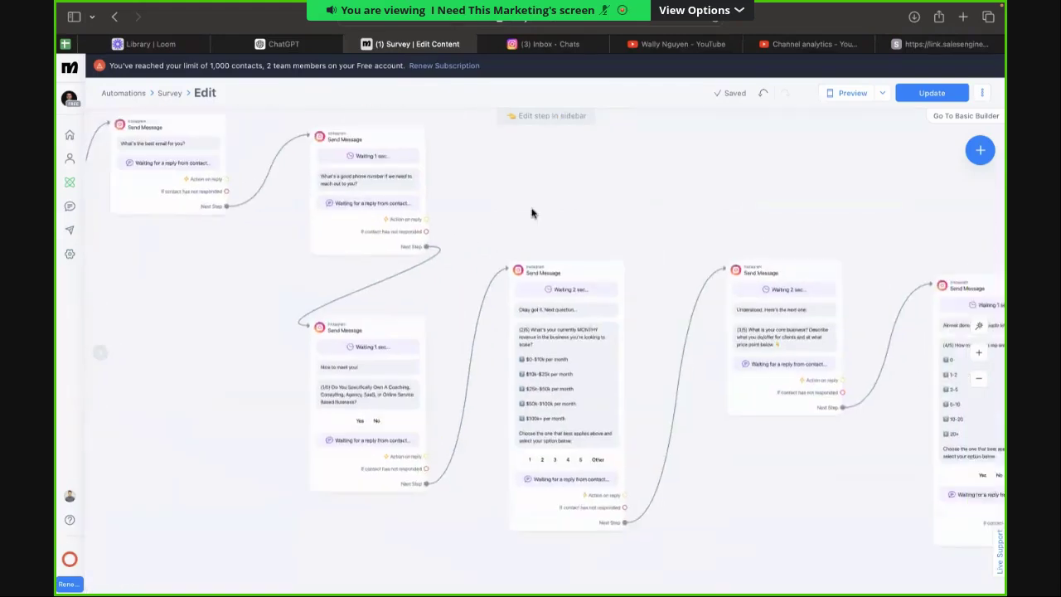
Rearrange the flow so the phone number block sits beside the first question block, just below the email block.
drag(351, 368, 416, 332)
drag(322, 171, 202, 294)
drag(349, 318, 301, 352)
click(338, 367)
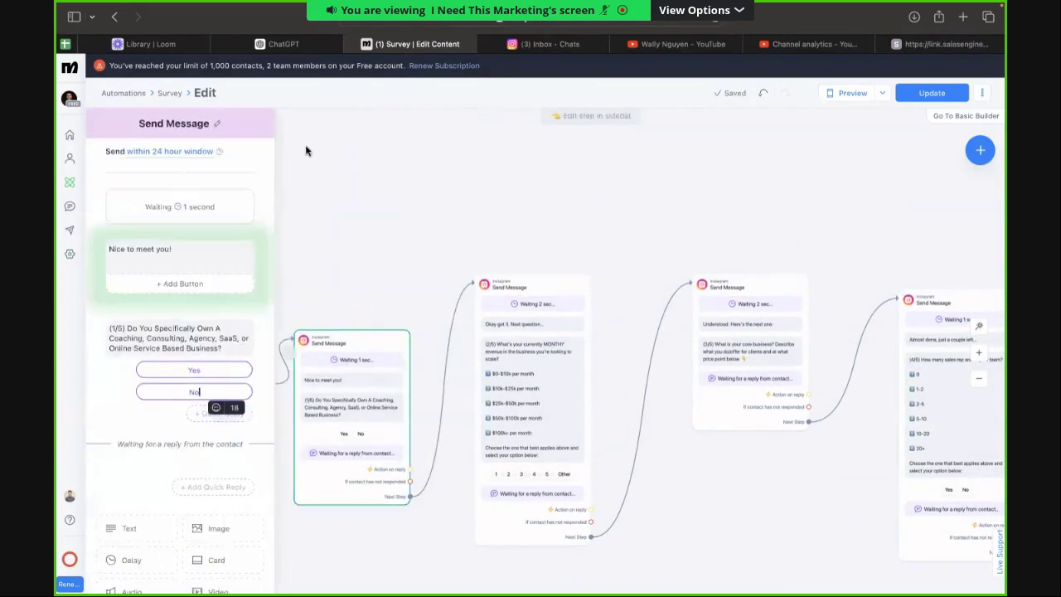
click(196, 335)
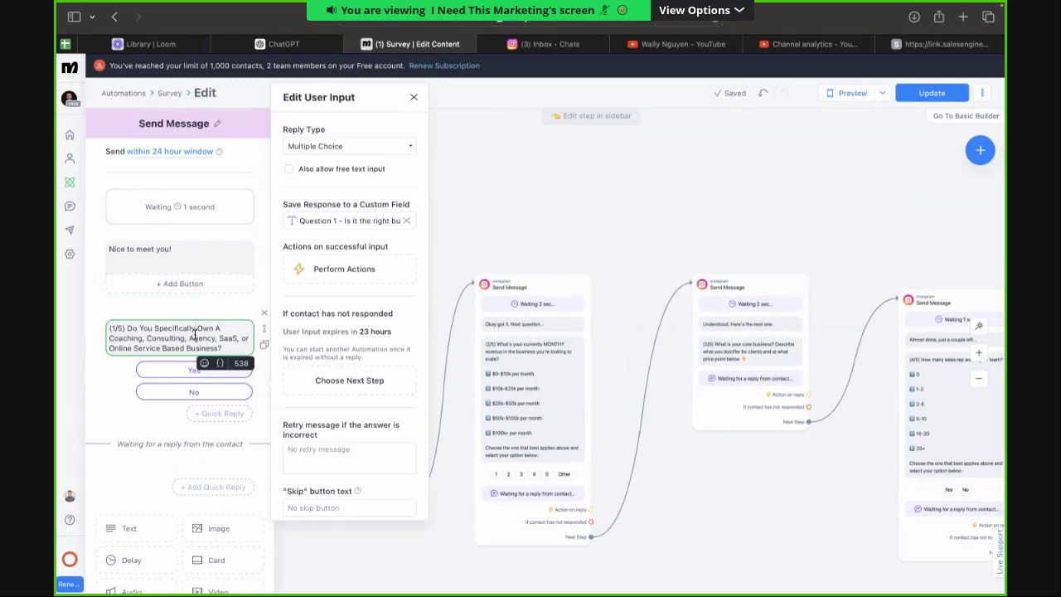
click(469, 223)
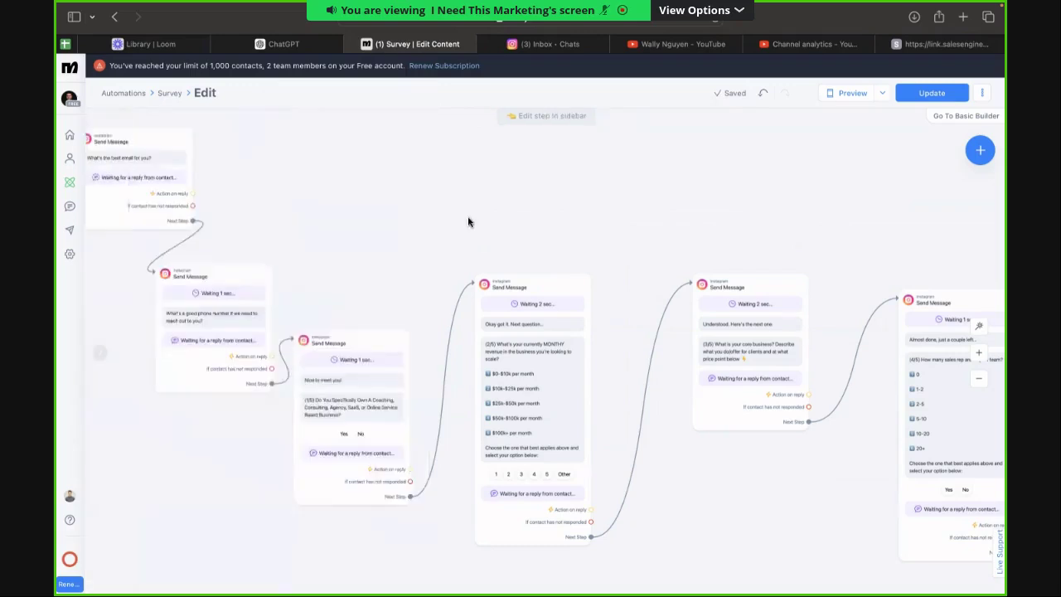
Set quick reply 1 of the (2/5) monthly revenue question to be saved as "$0-$10k per month".
drag(647, 265, 584, 217)
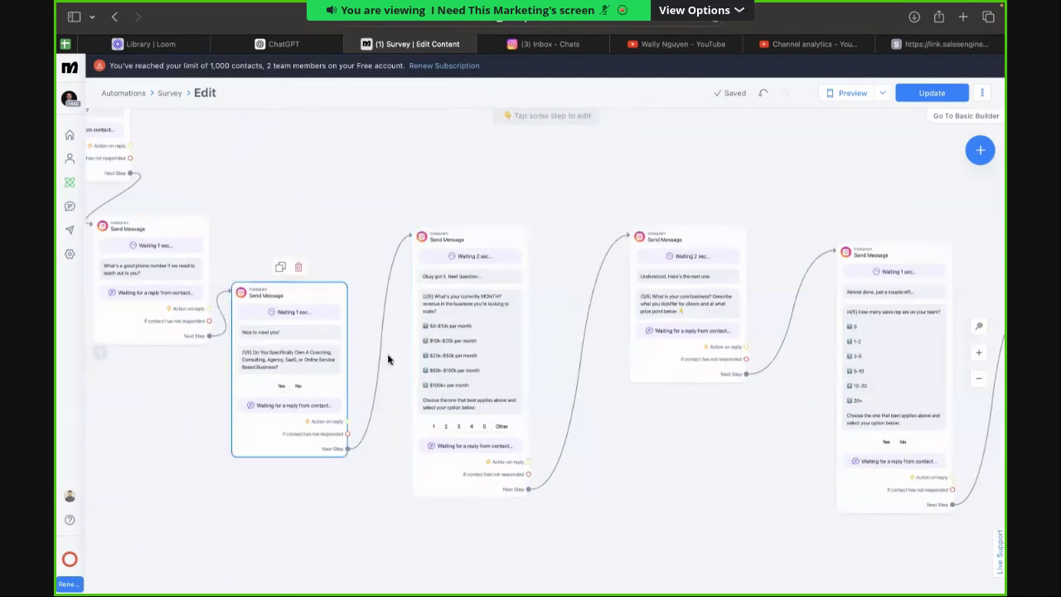
click(452, 354)
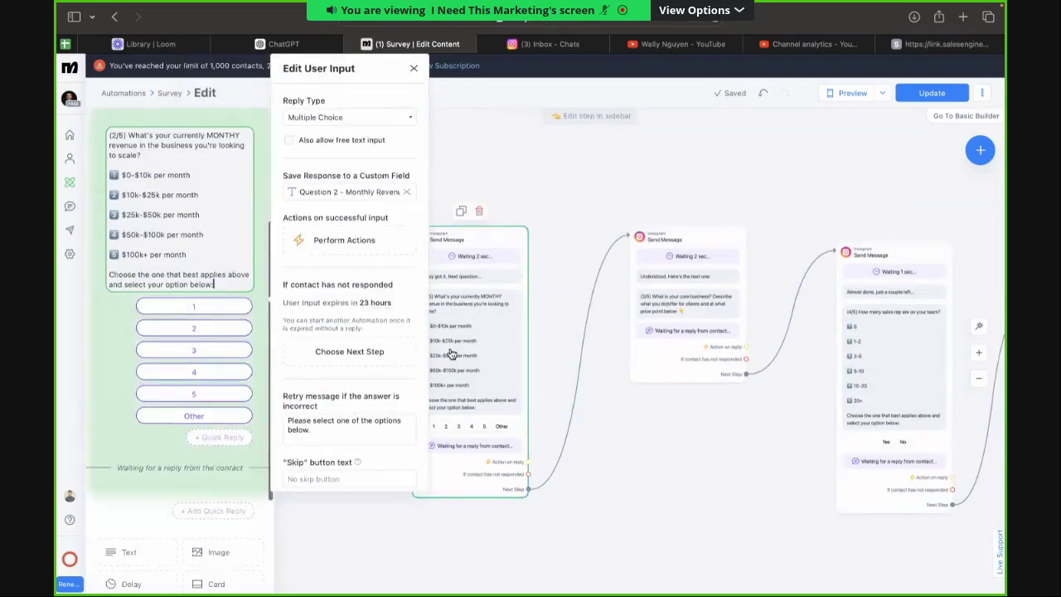
click(208, 312)
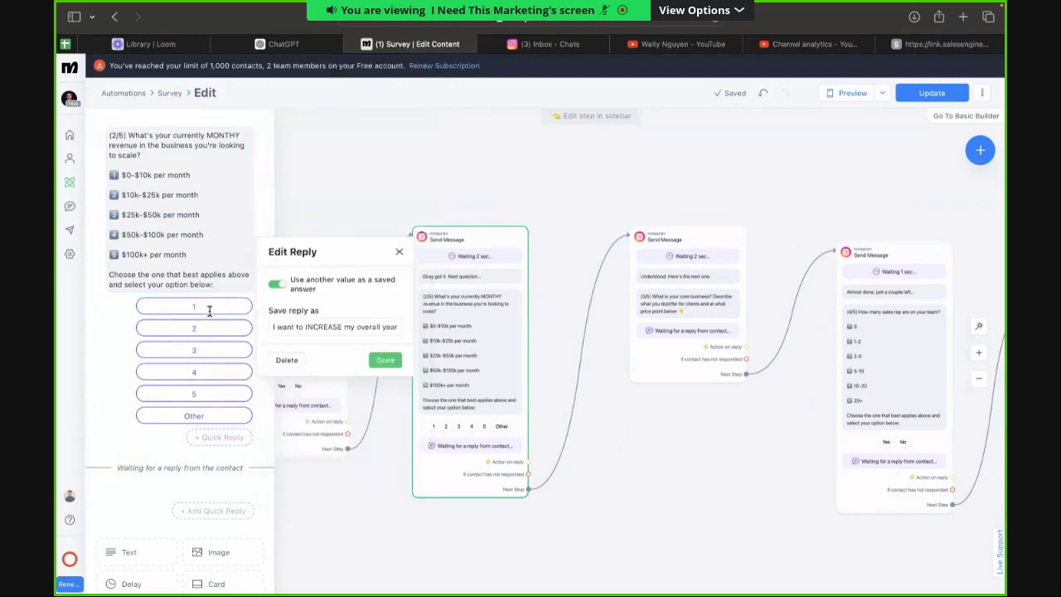
text(0-)
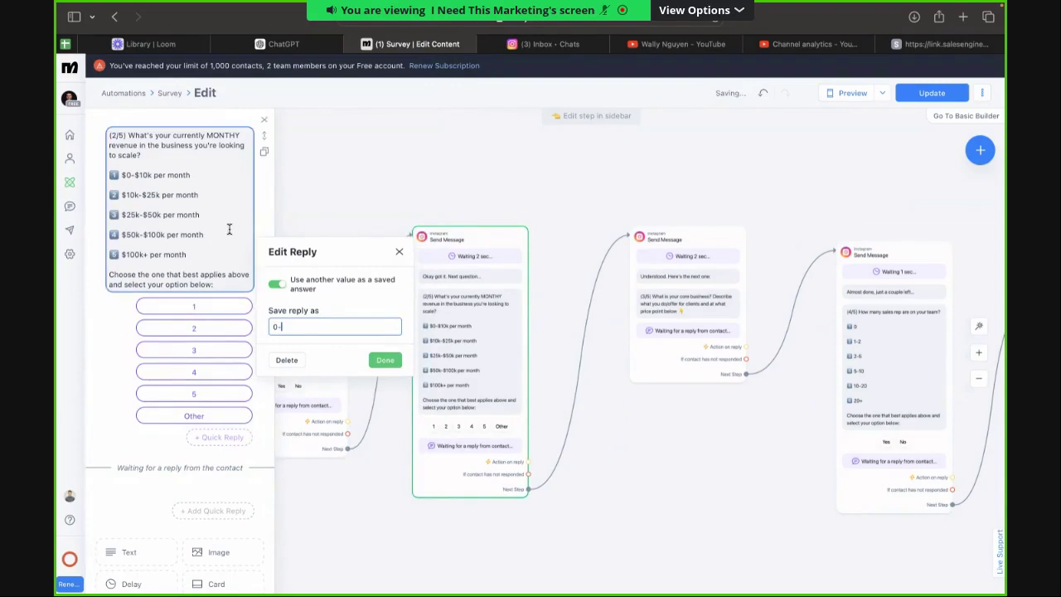
click(196, 218)
drag(190, 175, 136, 177)
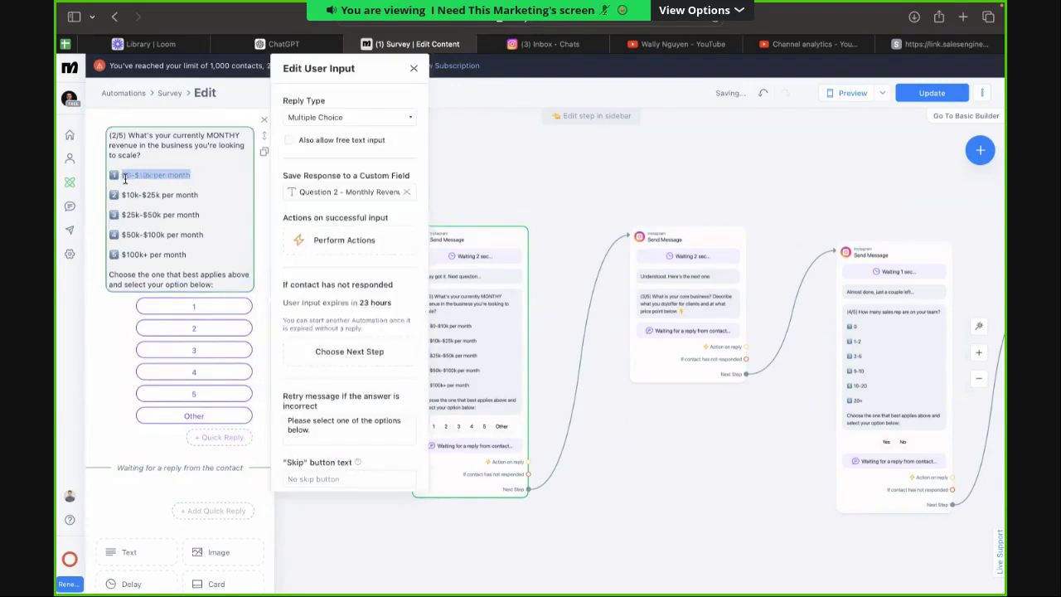
click(219, 307)
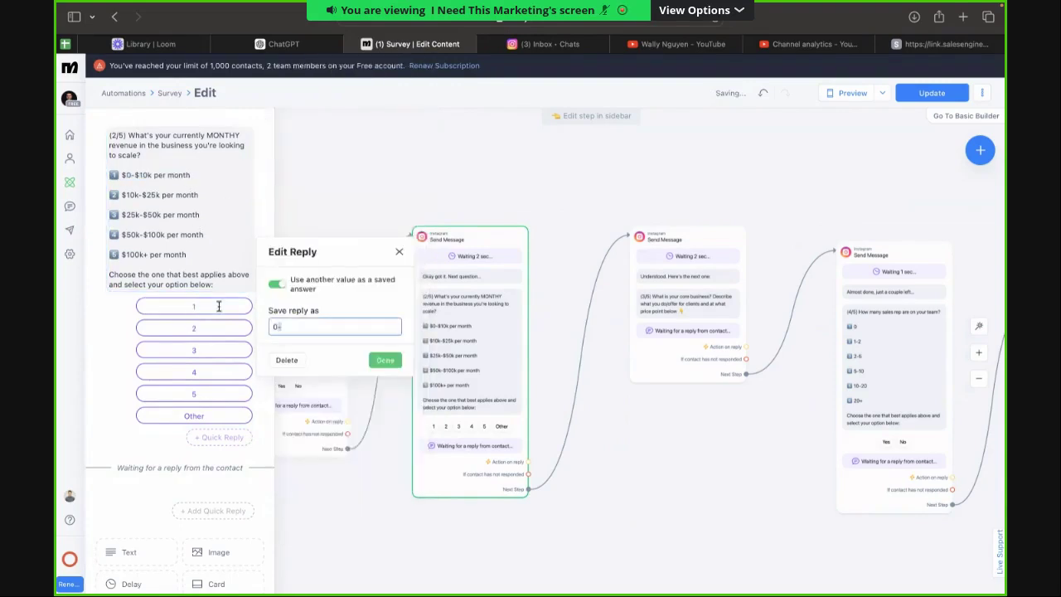
text($0-$10k per month)
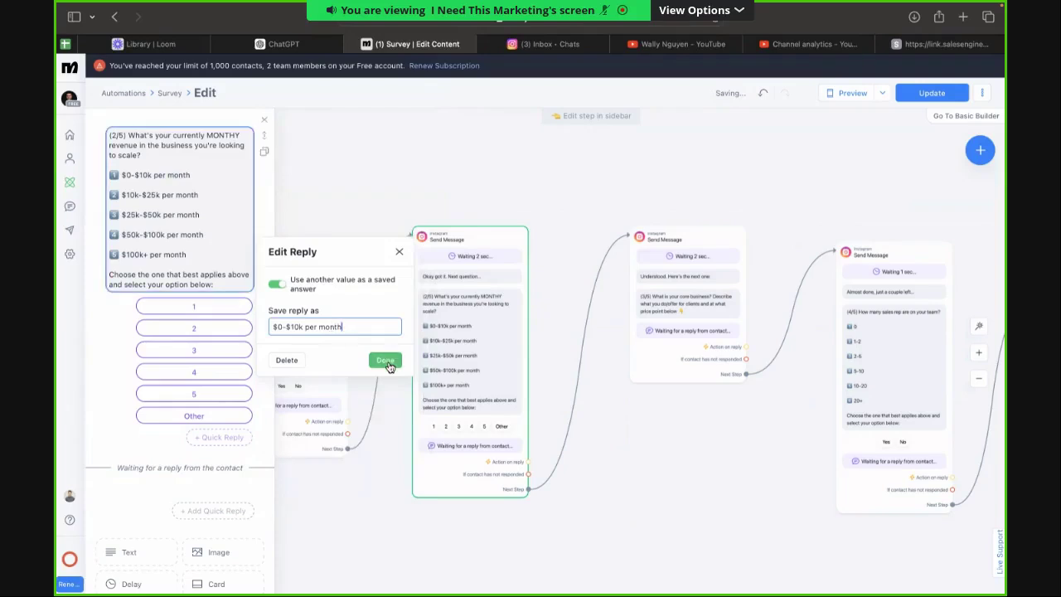
click(384, 360)
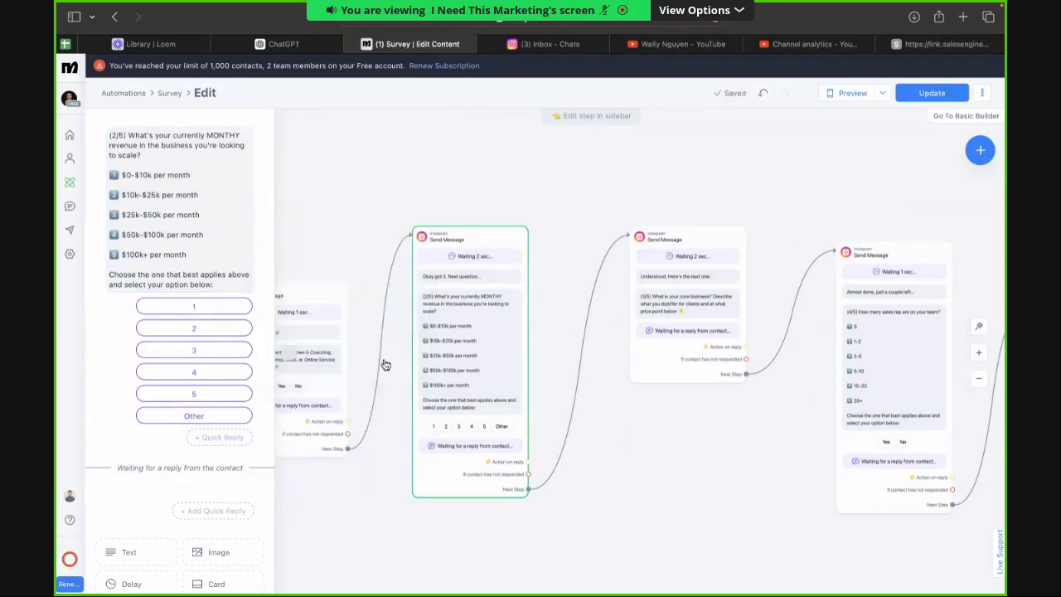
Copy the second revenue option and save quick reply 2 as "$10k-$25k per month".
drag(122, 195, 212, 197)
click(202, 195)
drag(131, 203, 124, 199)
drag(200, 196, 131, 198)
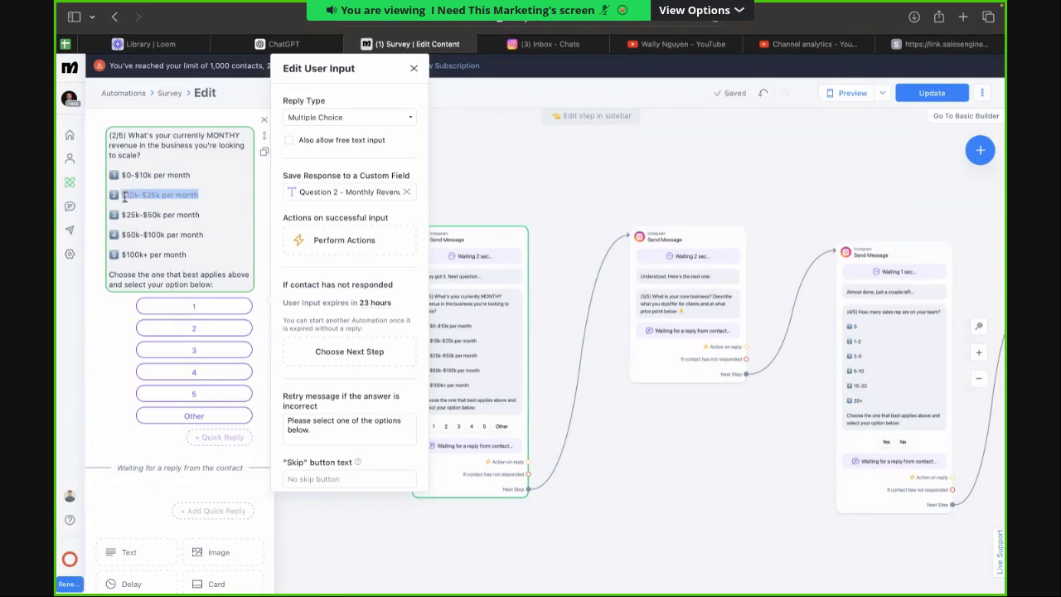
click(227, 324)
triple_click(291, 349)
text($10k-$25k per month)
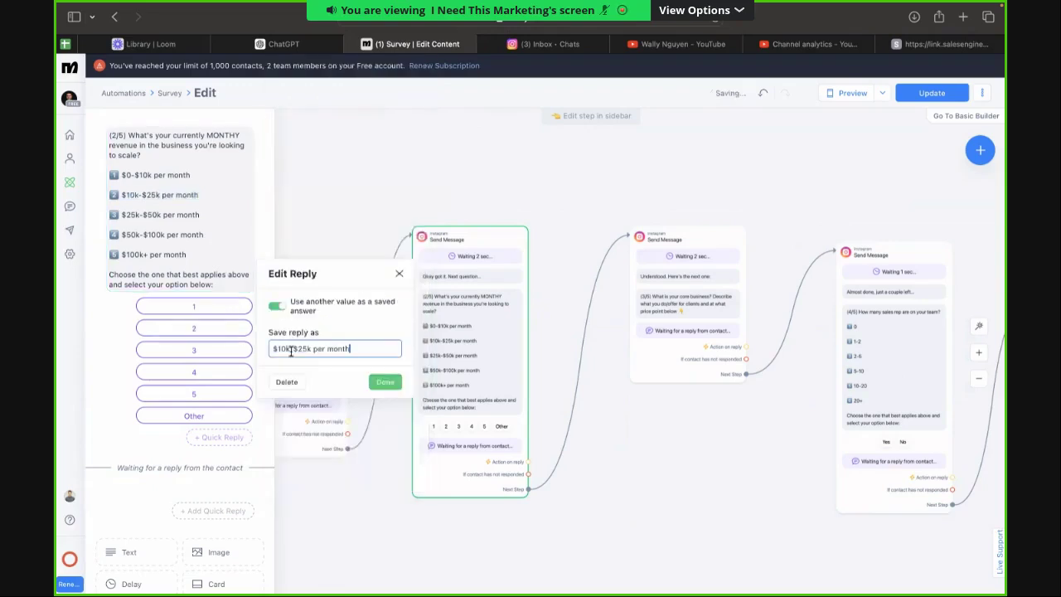
click(385, 381)
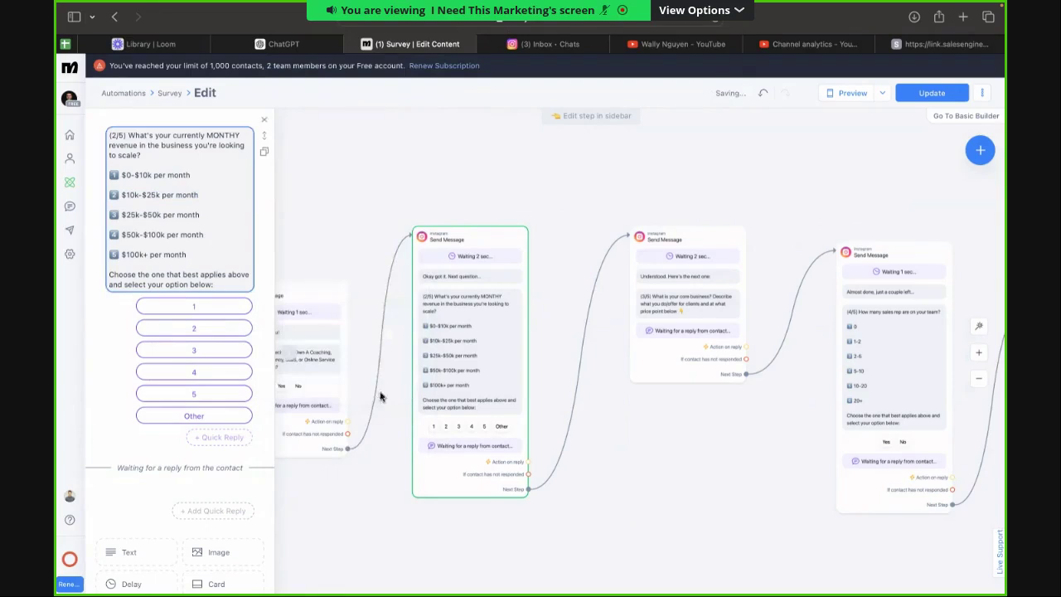
Copy the third revenue option and save quick reply 3 as "$25k-$50k per month".
click(135, 212)
drag(163, 215, 130, 217)
key(ctrl+c)
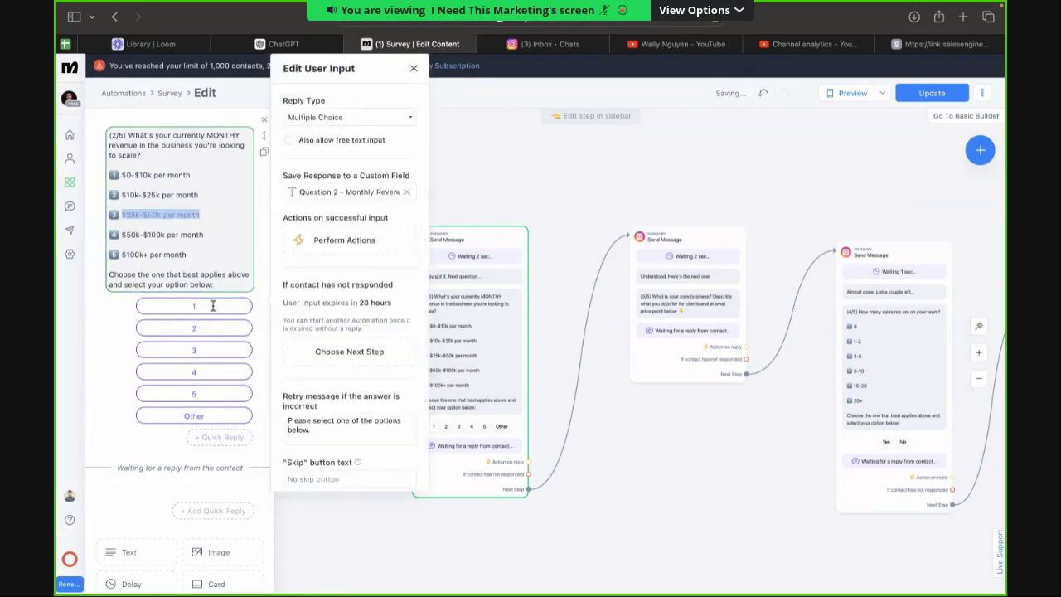
click(210, 349)
drag(398, 370, 262, 372)
key(ctrl+v)
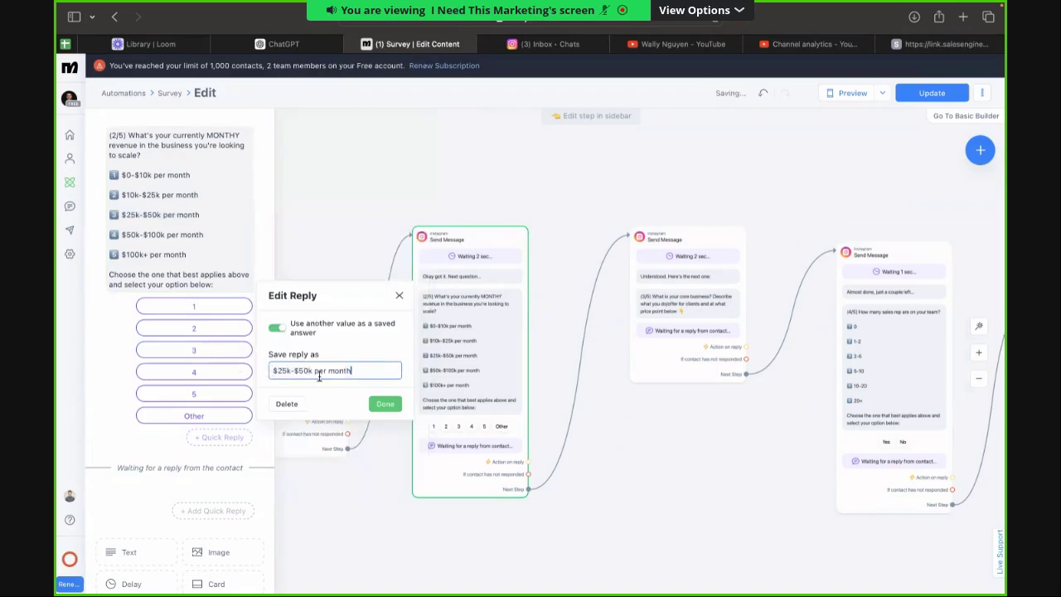
click(384, 403)
Copy the fourth revenue option and save quick reply 4 as "$50k-$100k per month".
click(179, 236)
drag(179, 236, 123, 234)
key(super+c)
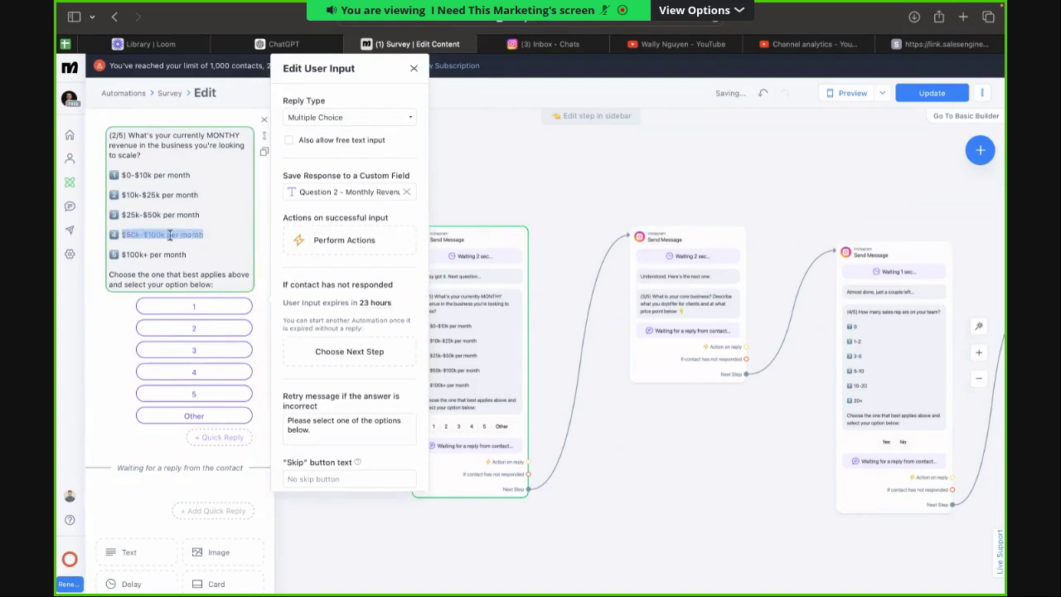
click(215, 364)
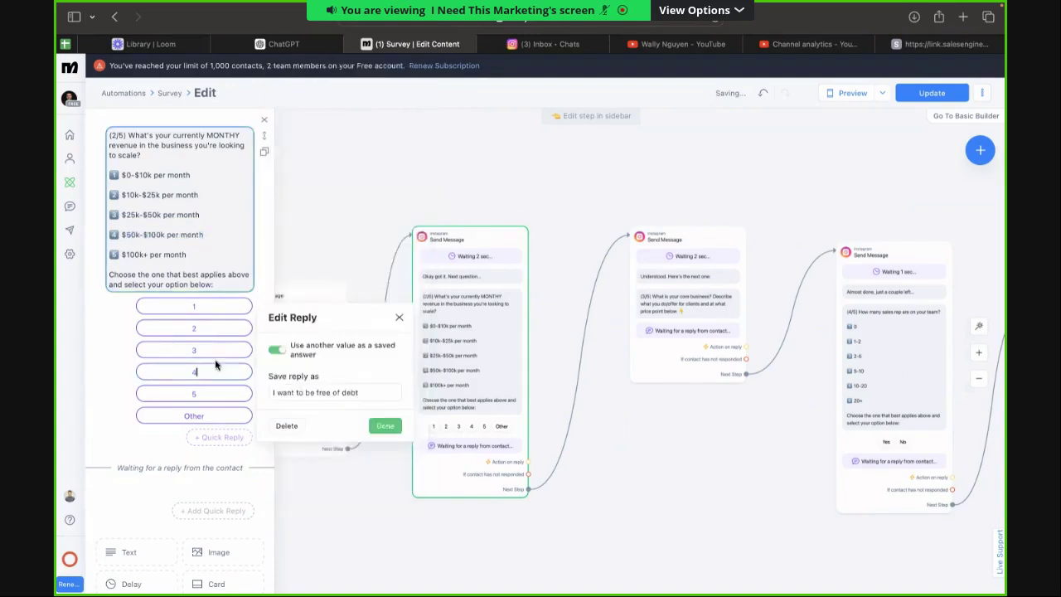
triple_click(302, 392)
key(super+v)
click(388, 423)
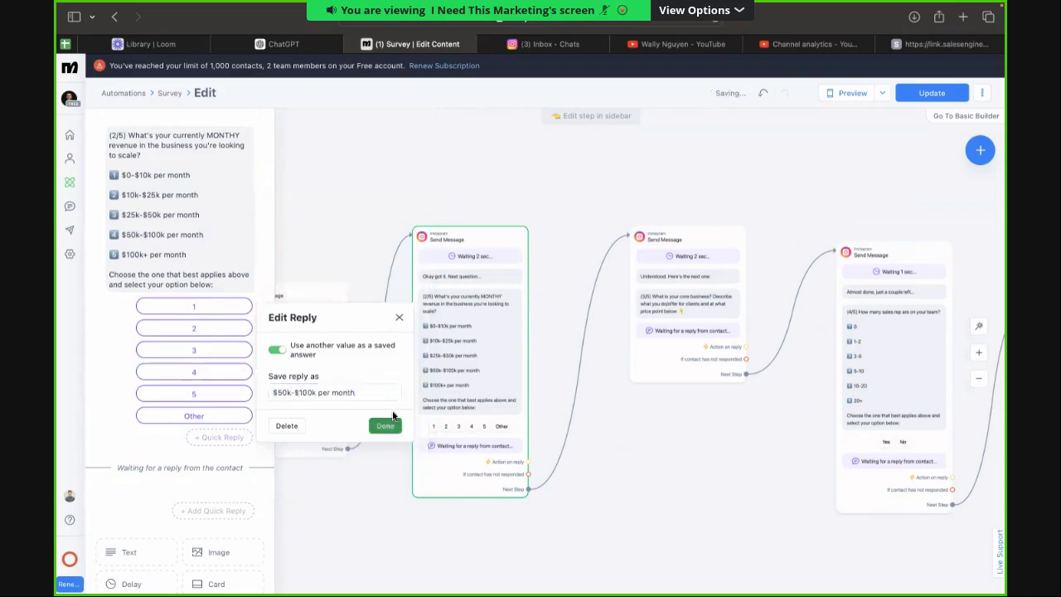
Save quick reply 5 of the revenue question as "$100k+ per month" and delete the "Other" quick reply.
mouse_move(199, 255)
mouse_down()
mouse_move(135, 258)
mouse_move(210, 249)
mouse_up()
key(ctrl+c)
click(136, 255)
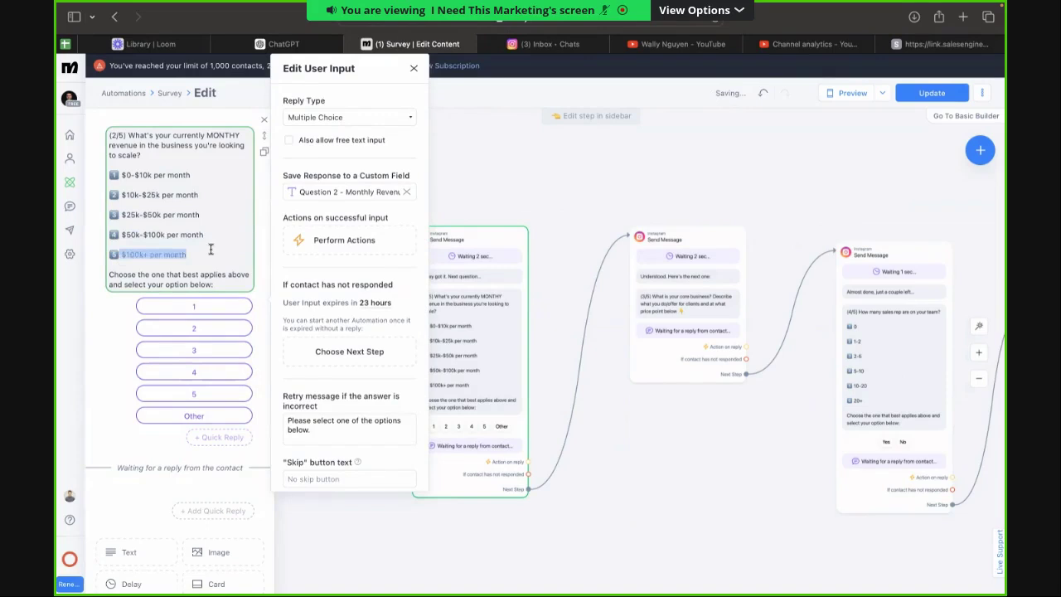
click(214, 394)
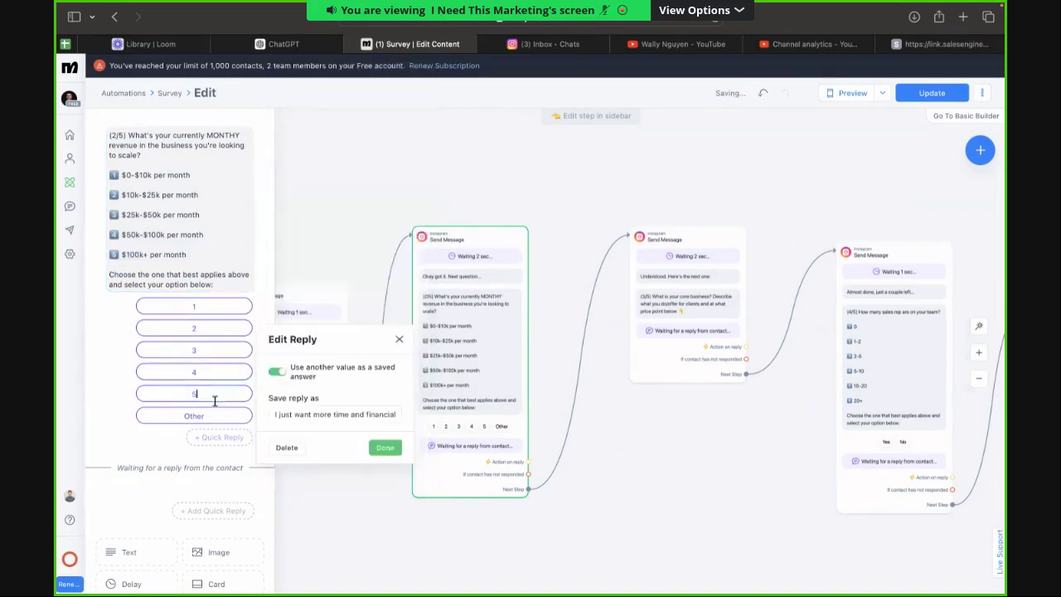
triple_click(310, 413)
key(ctrl+v)
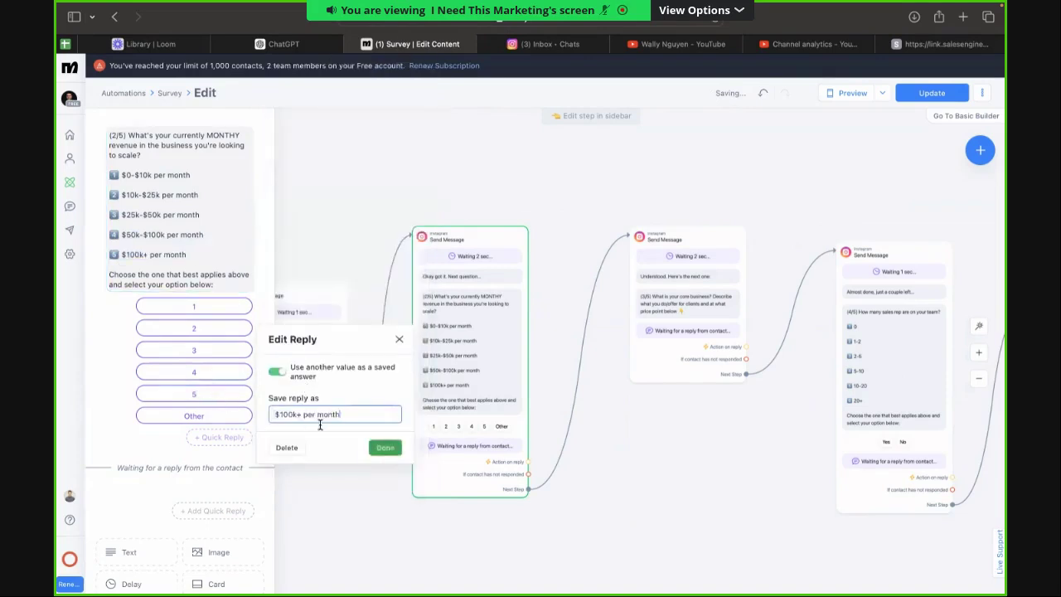
click(384, 448)
click(286, 449)
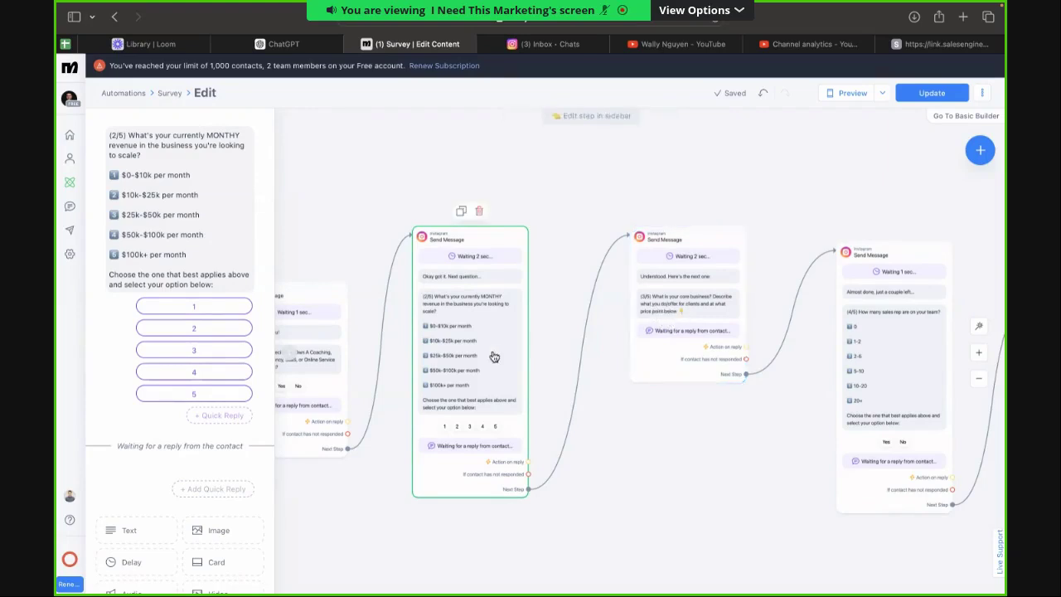
Delete the "Yes" and "No" quick replies from the sales rep question (4/5).
click(684, 303)
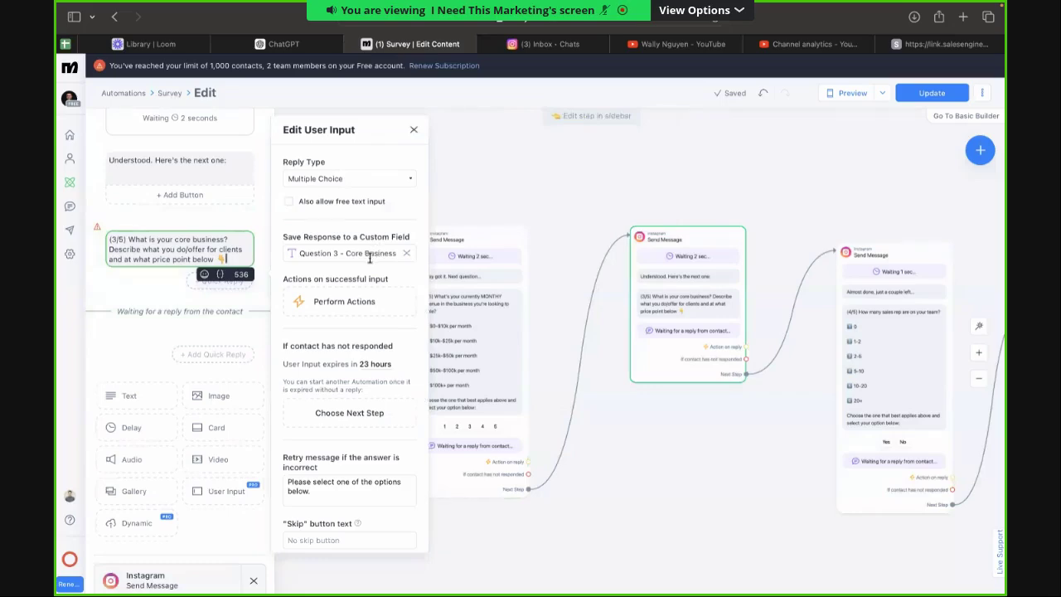
click(730, 439)
drag(730, 452, 485, 406)
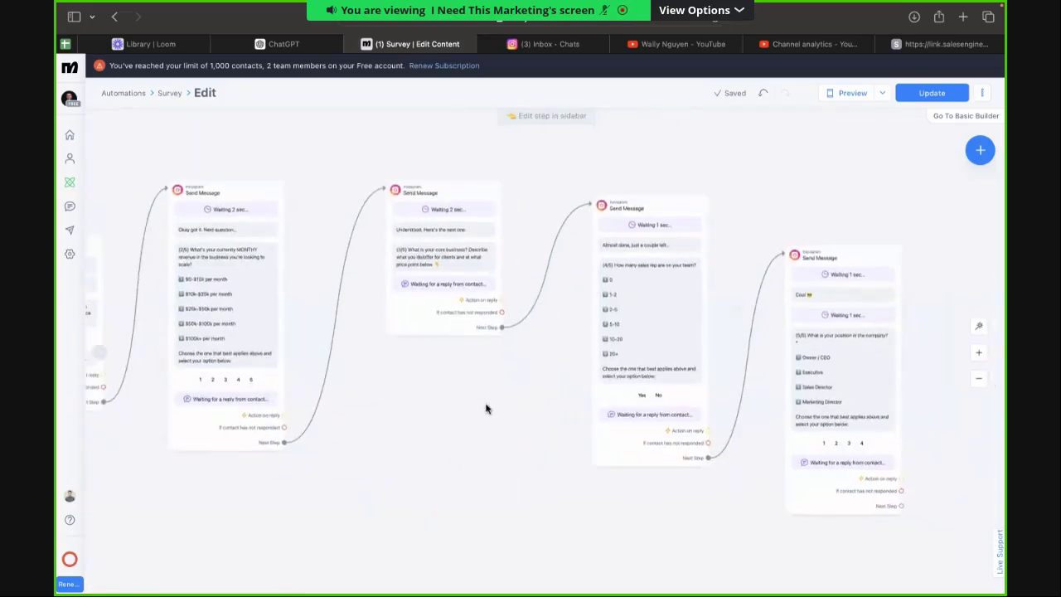
click(667, 364)
scroll(202, 378, down, 3)
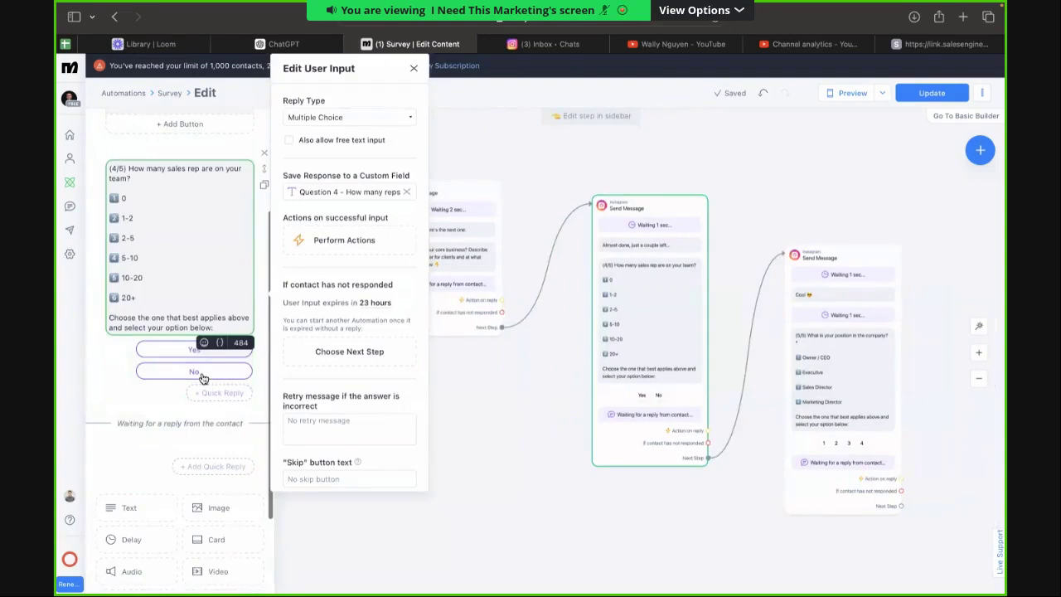
click(201, 373)
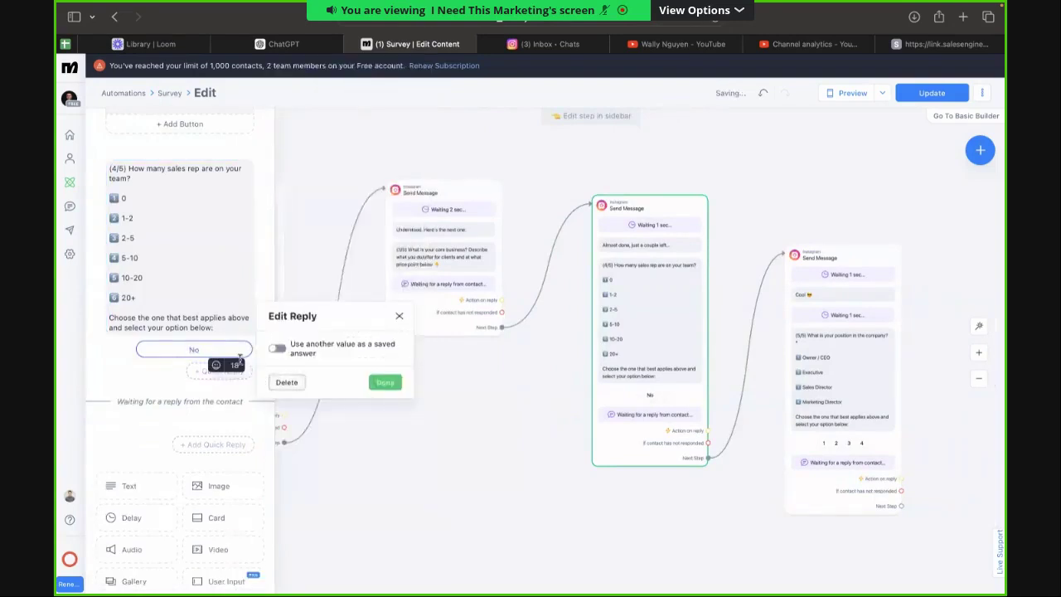
click(289, 382)
Add quick reply 1 to the sales rep question and save its answer as "0".
click(217, 356)
text(1)
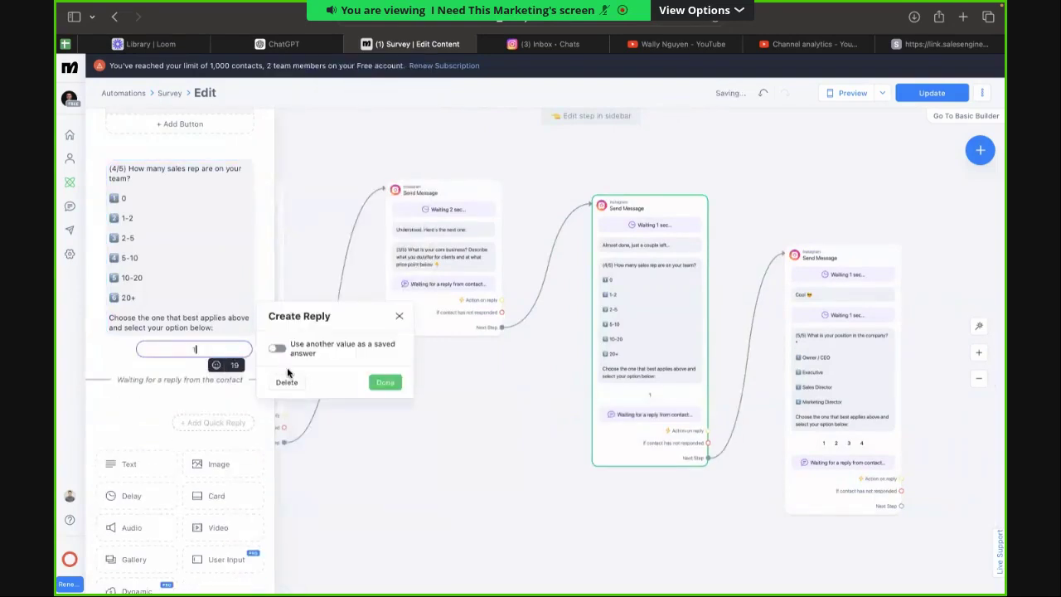
click(276, 348)
click(382, 403)
Add quick reply 2 to the sales rep question with the saved answer "1-2".
click(217, 371)
text(2)
click(282, 374)
click(305, 391)
text(1-2)
click(380, 422)
Add quick reply 3 to the sales rep question with the saved answer "2-5".
click(232, 393)
click(277, 393)
click(293, 412)
text(2-5)
click(383, 447)
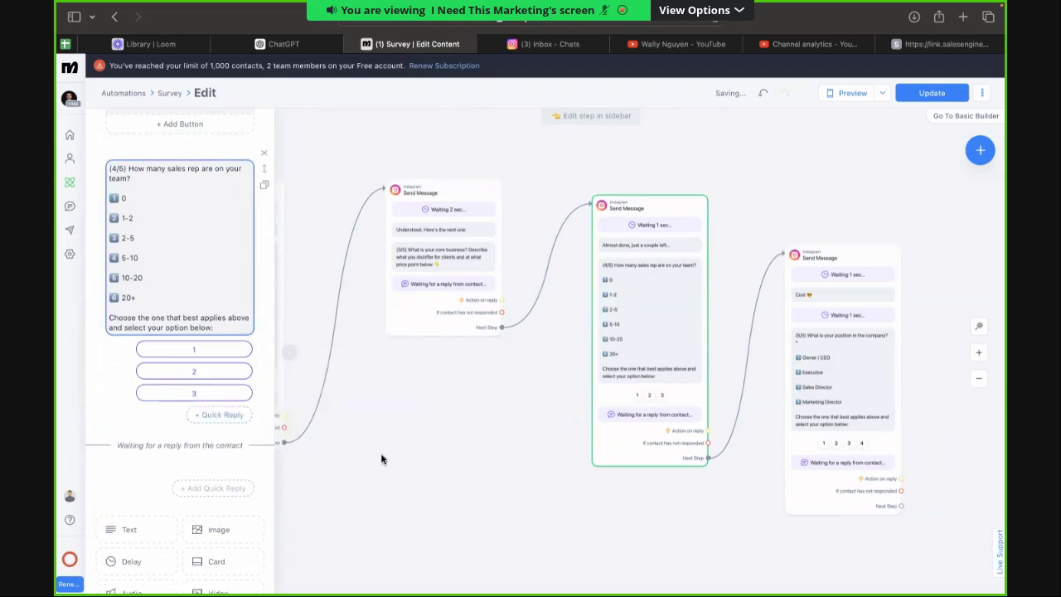
Add quick reply 4 to the sales rep question with the saved answer "5-10".
click(218, 414)
text(4)
click(275, 392)
click(304, 434)
text(5-10)
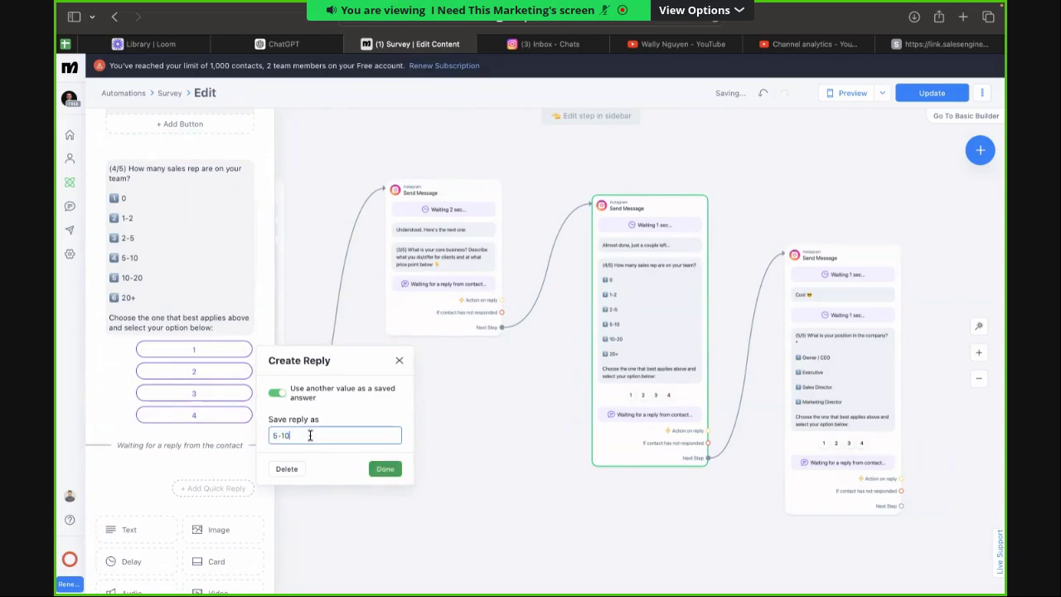
click(384, 469)
Add quick reply 5 to the sales rep question with the saved answer "10-20".
click(197, 434)
text(5-)
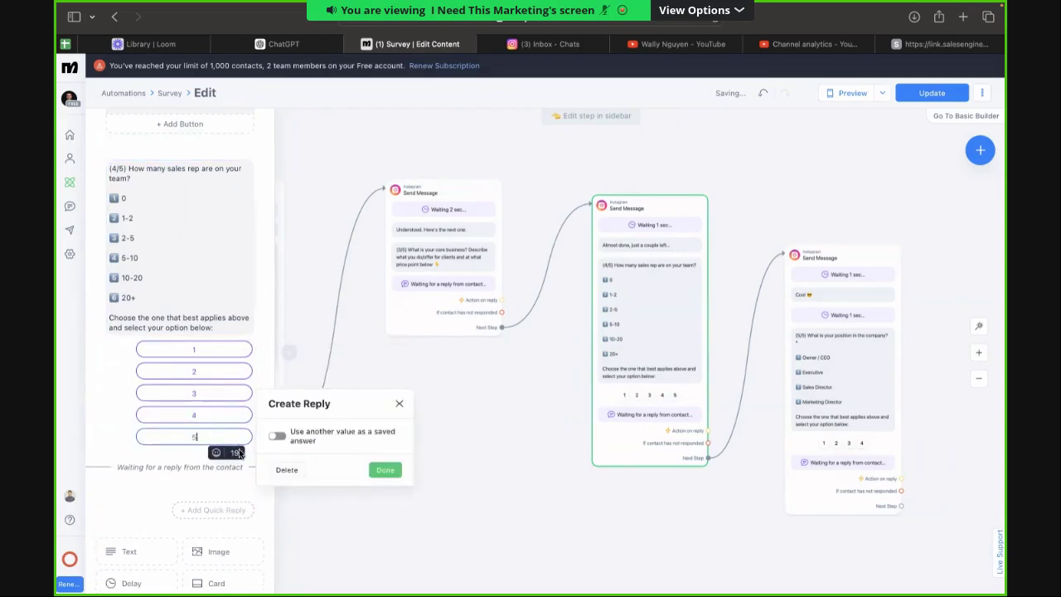
click(275, 435)
click(278, 454)
text(10-20)
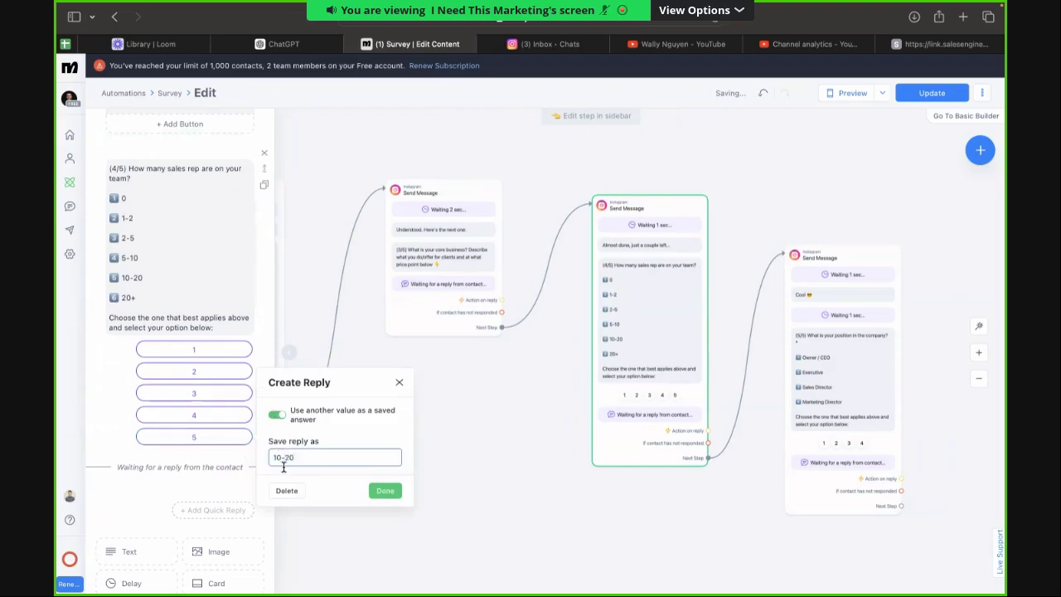
key(Return)
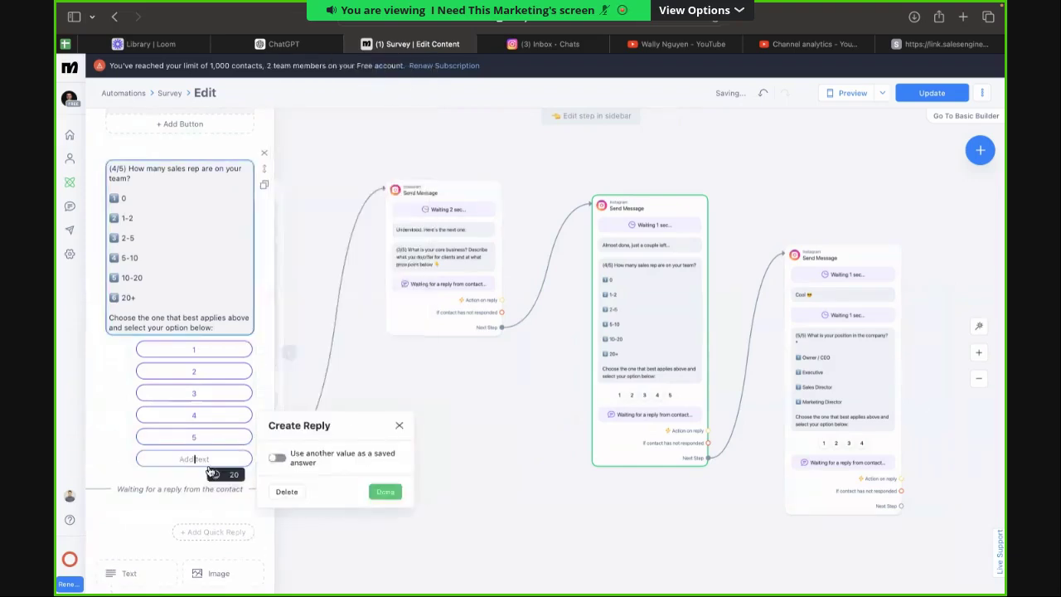
Add quick reply 6 with the saved answer "20+" and check the saved answers of quick replies 1 and 2.
text(6)
click(277, 458)
click(339, 477)
text(20+)
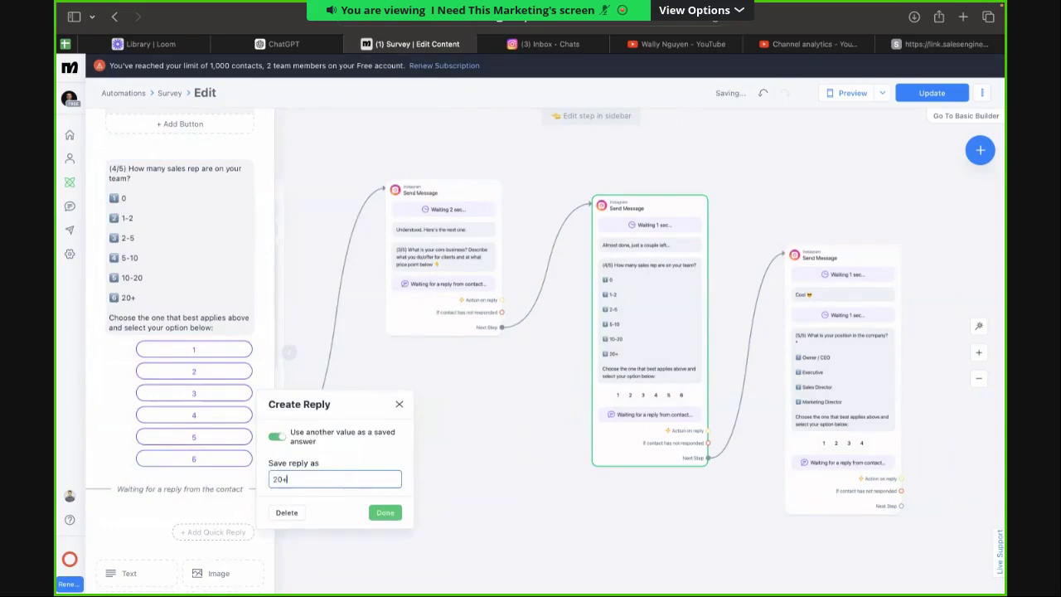
click(386, 512)
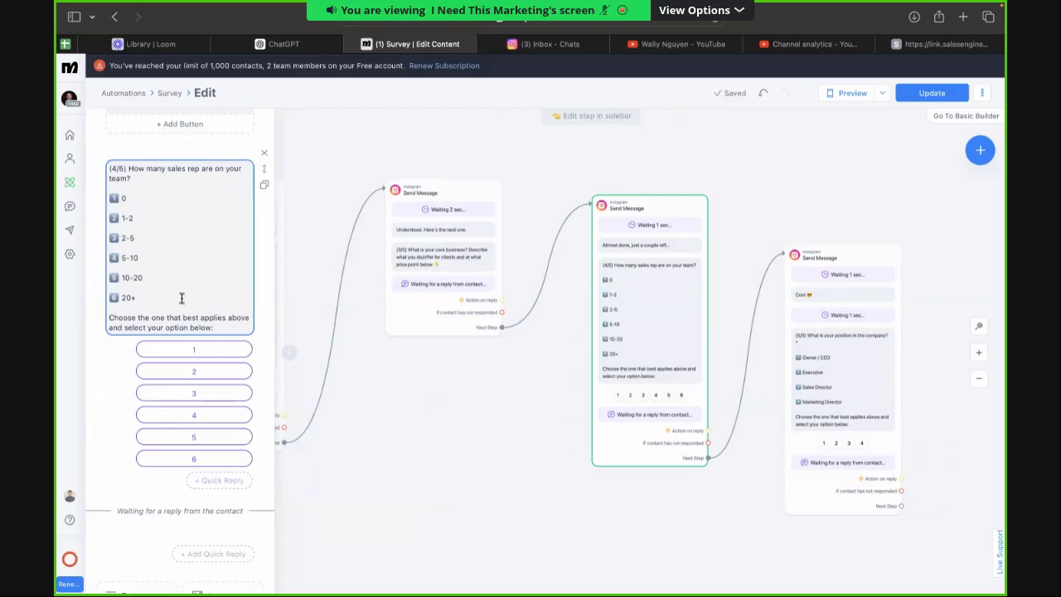
click(160, 258)
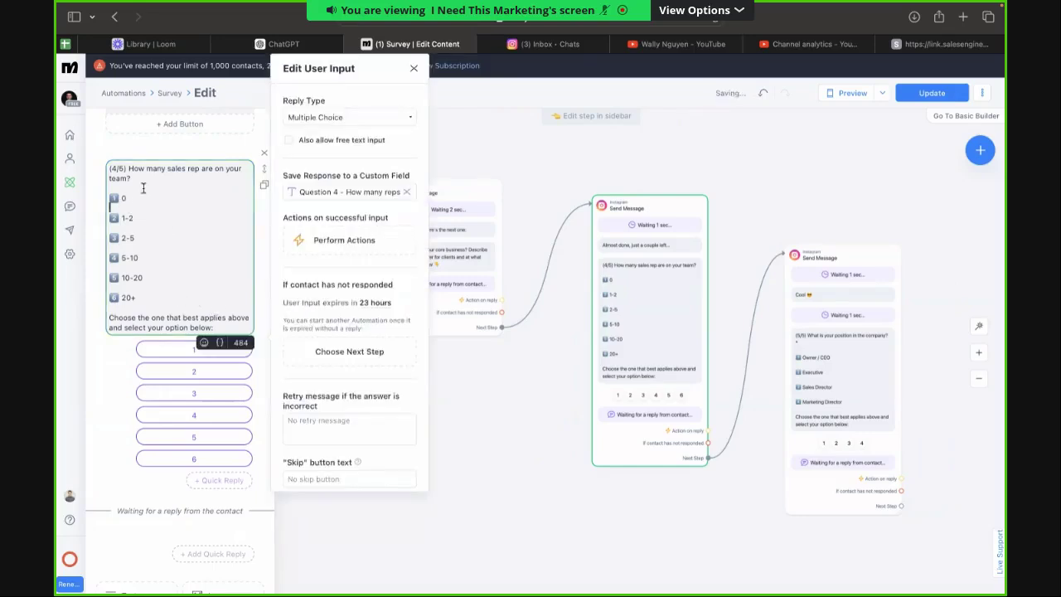
click(197, 349)
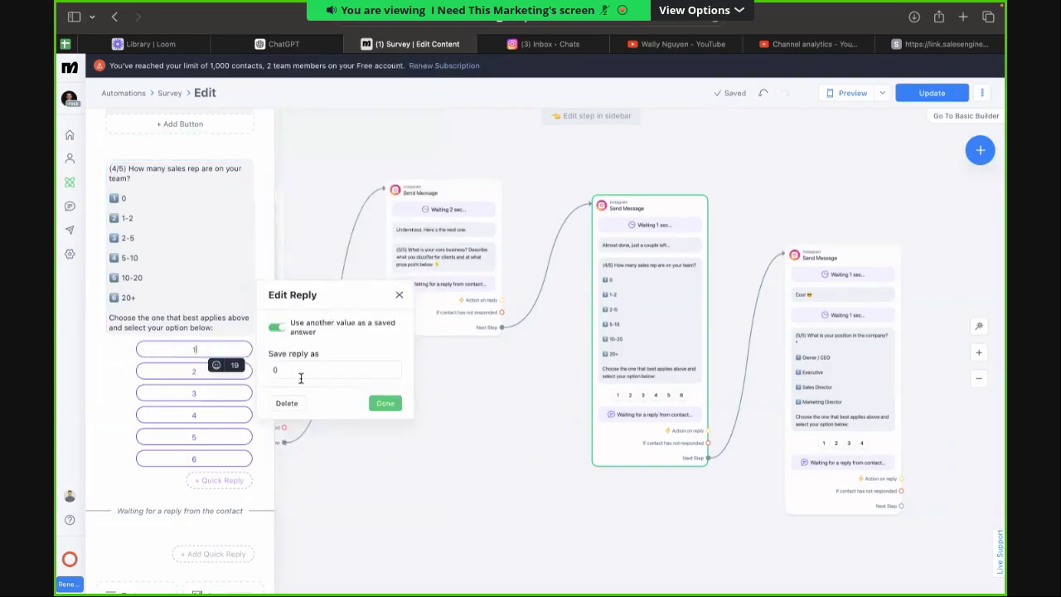
click(203, 371)
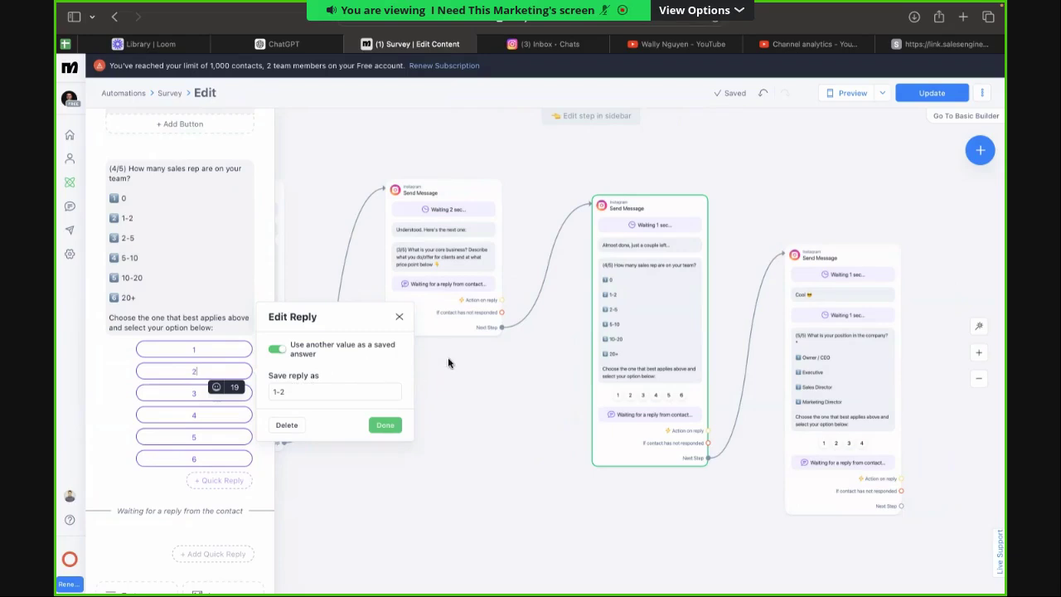
click(519, 361)
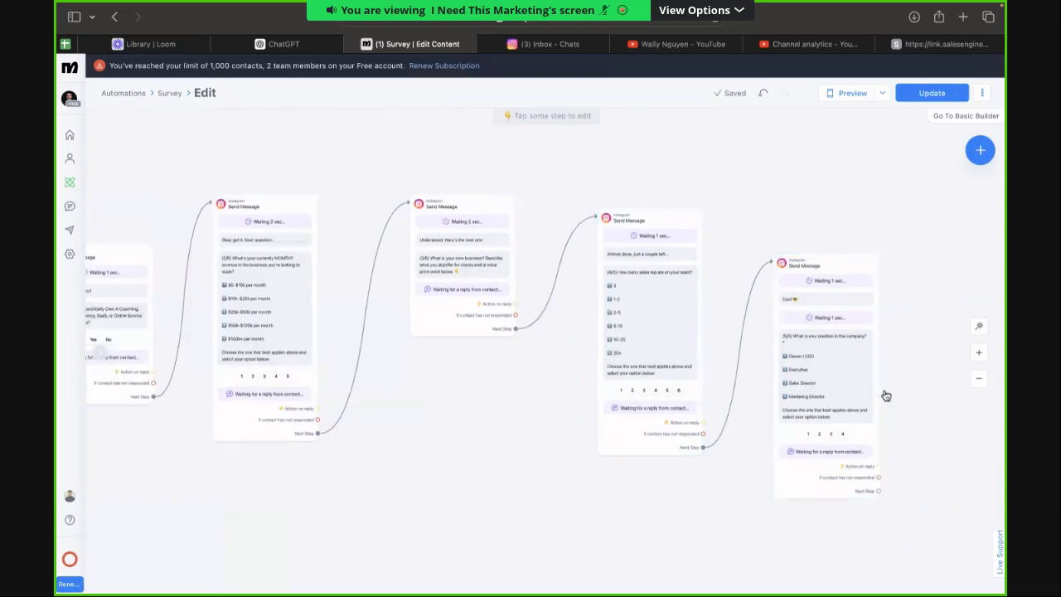
Set the saved answer of quick reply 1 in the company position question (5/5) to "Owner / CEO".
drag(886, 393, 802, 365)
click(620, 313)
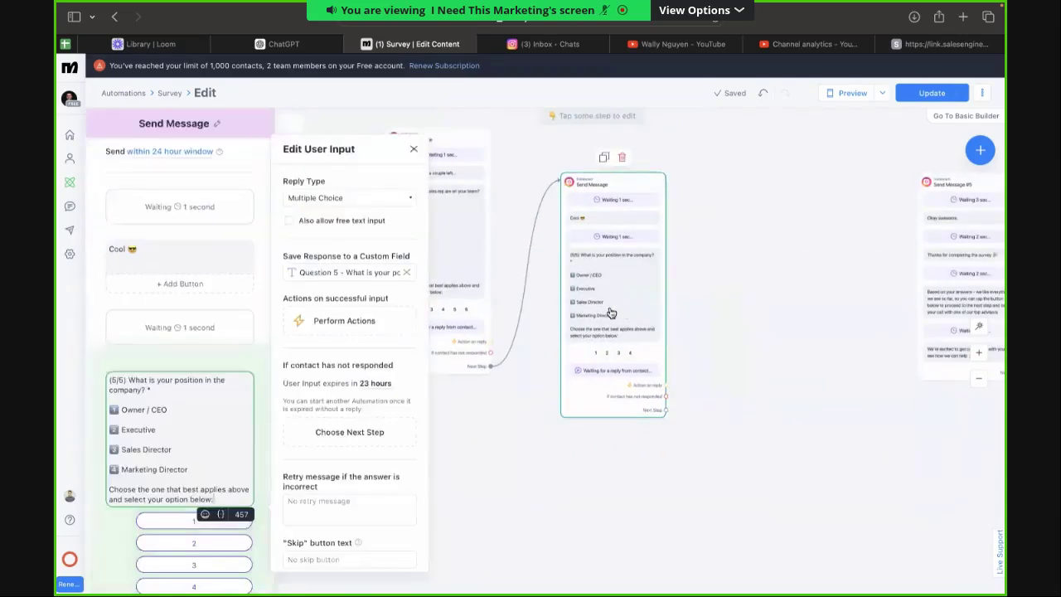
scroll(397, 314, down, 1)
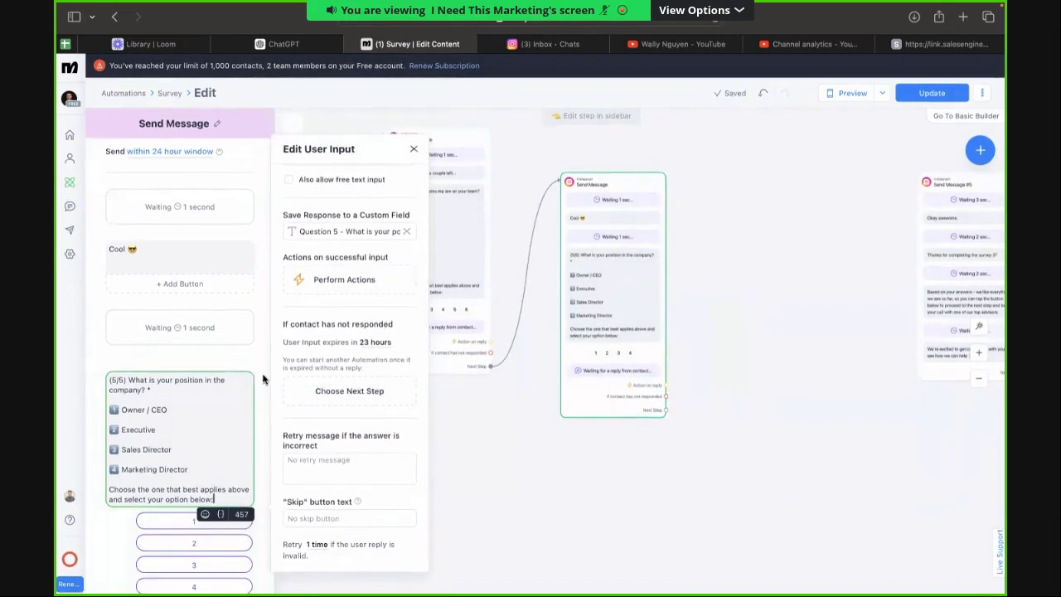
click(199, 520)
triple_click(319, 490)
text(O)
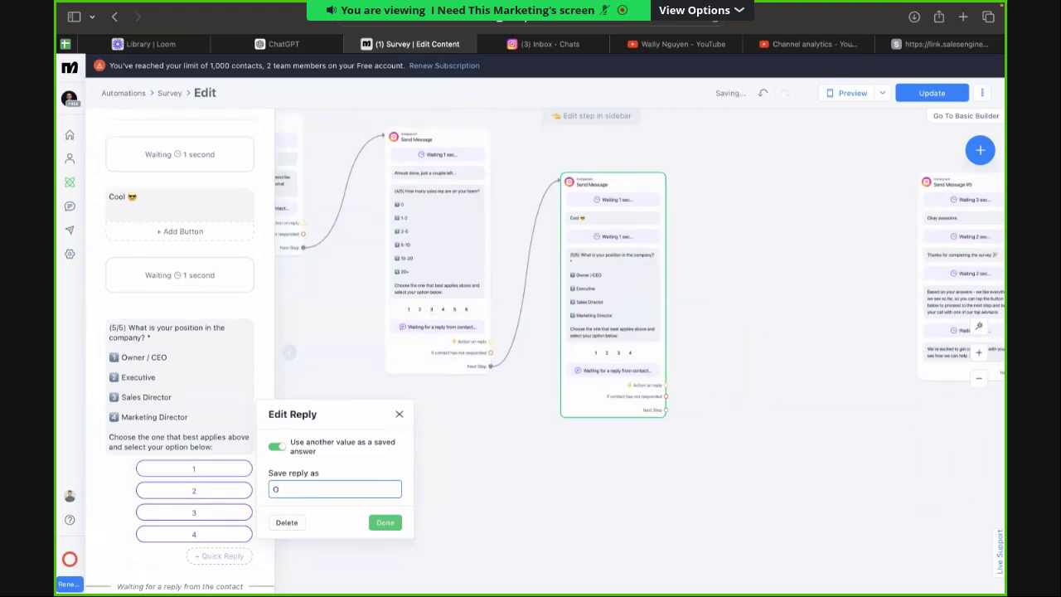
text(wner / CEO)
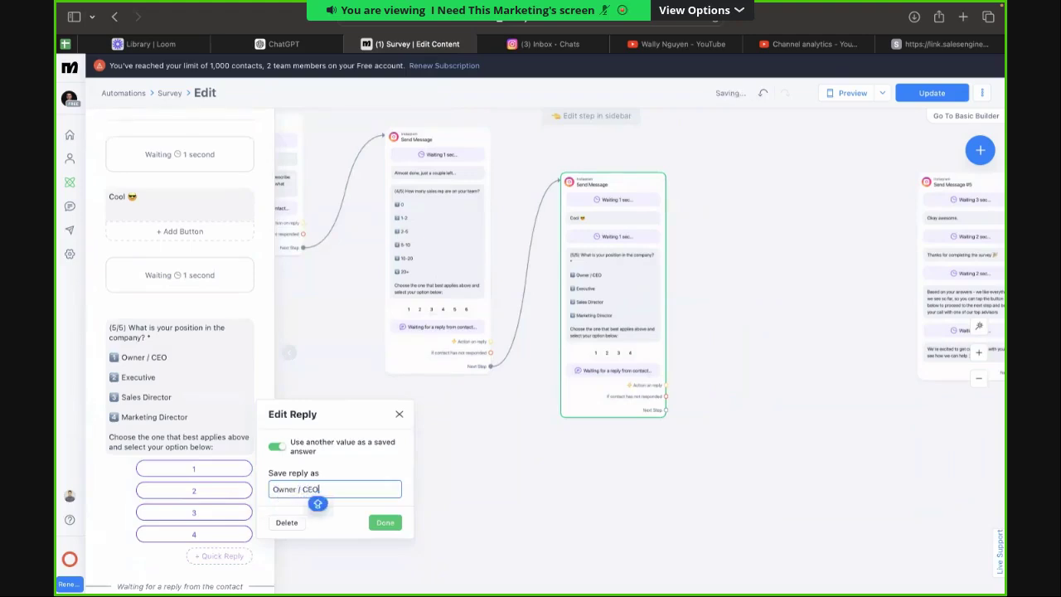
Set the saved answer of quick reply 2 in the position question to "Executive".
click(232, 490)
triple_click(290, 511)
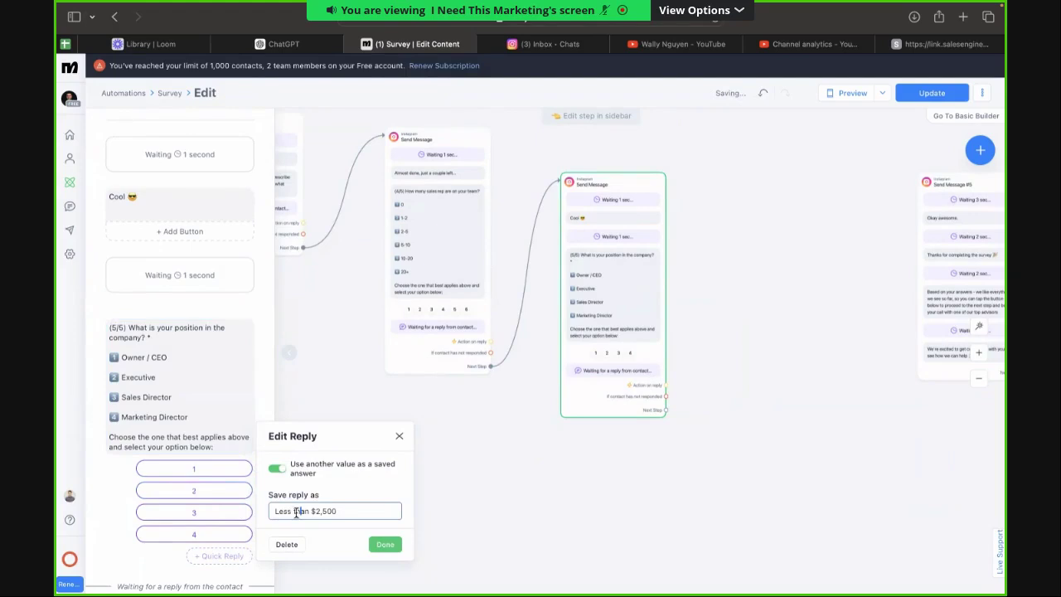
text(Executive)
Set the saved answer of quick reply 3 in the position question to "Sales Director".
click(220, 514)
triple_click(319, 531)
text(Sales)
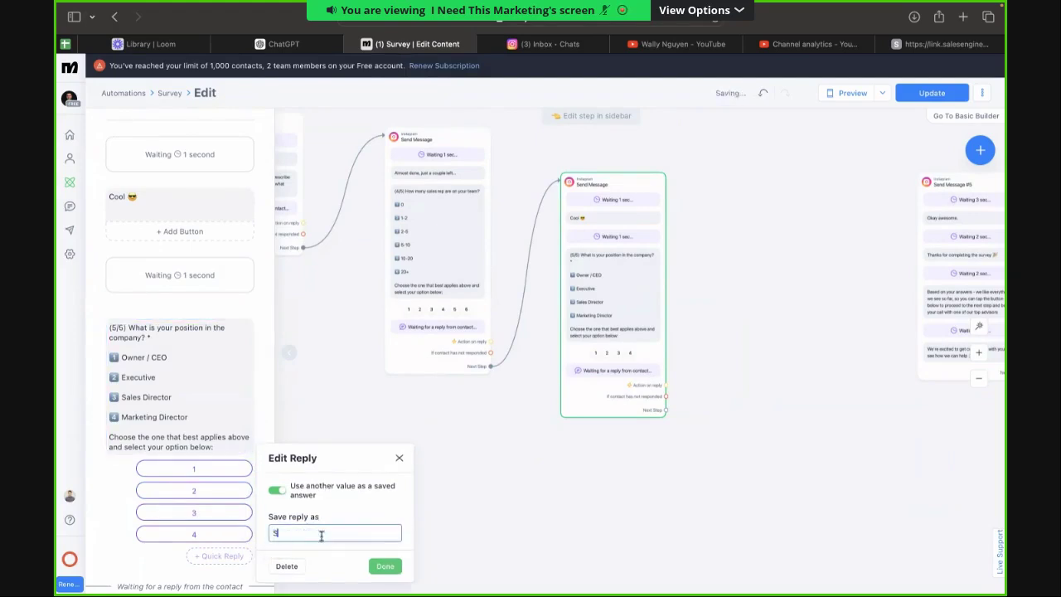
text( direc)
key(BackSpace)
key(BackSpace)
key(BackSpace)
key(BackSpace)
key(BackSpace)
text(Director)
Set the saved answer of quick reply 4 in the position question to "Marketing Director" and close the message editor.
click(247, 528)
text(Marketing )
text(Directro)
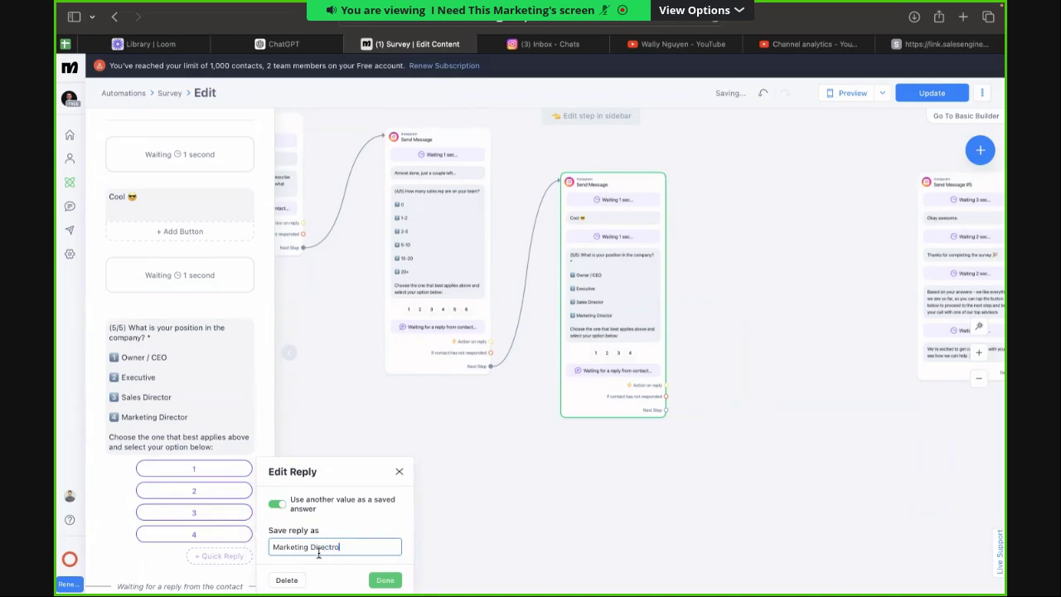
key(BackSpace)
key(BackSpace)
text(or)
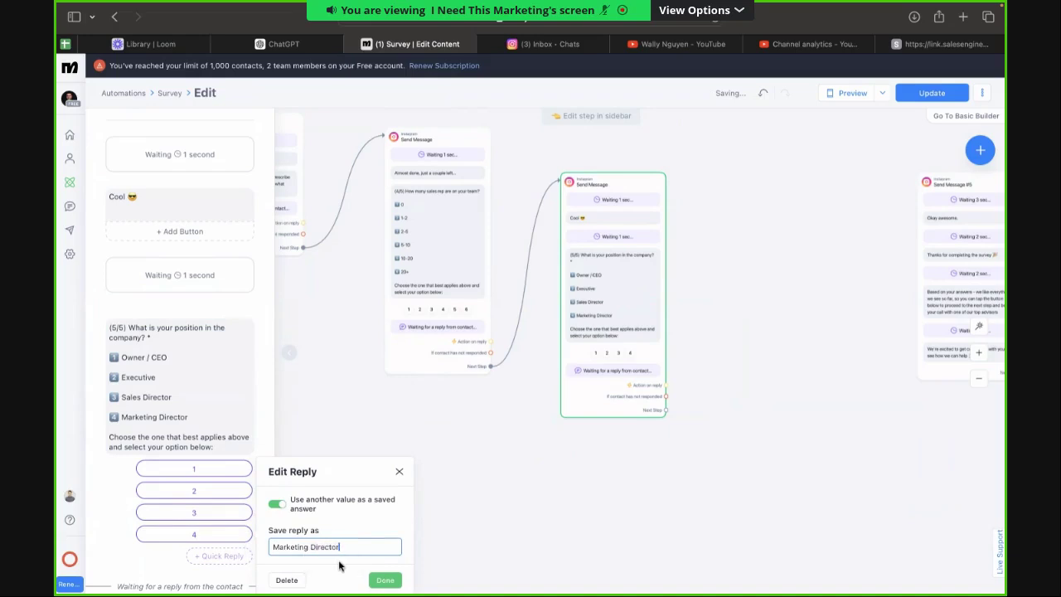
click(377, 580)
click(533, 515)
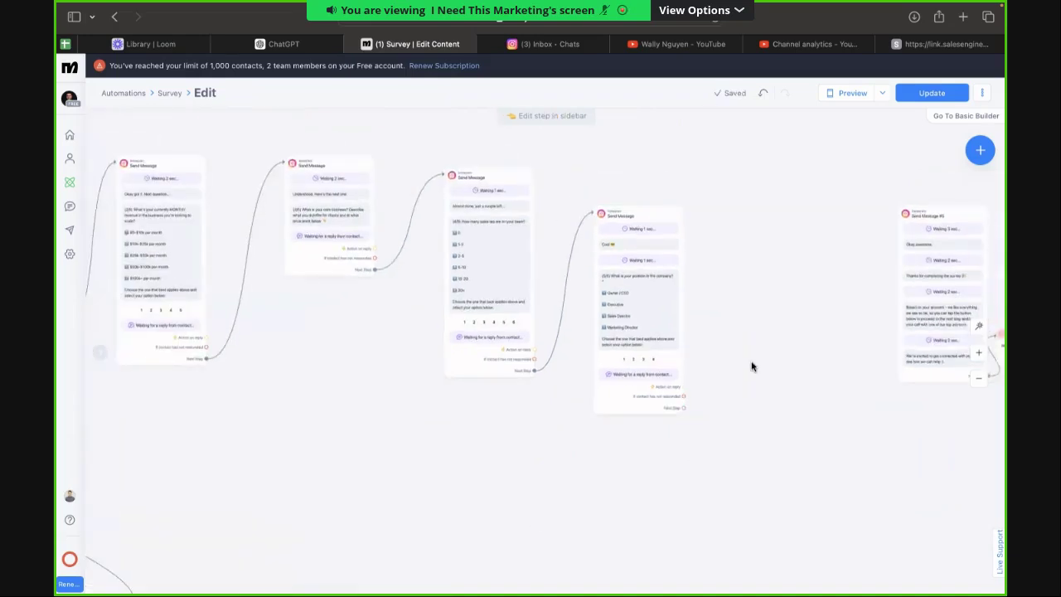
Add an empty Condition as the next step after the position question (5/5).
drag(751, 355, 610, 352)
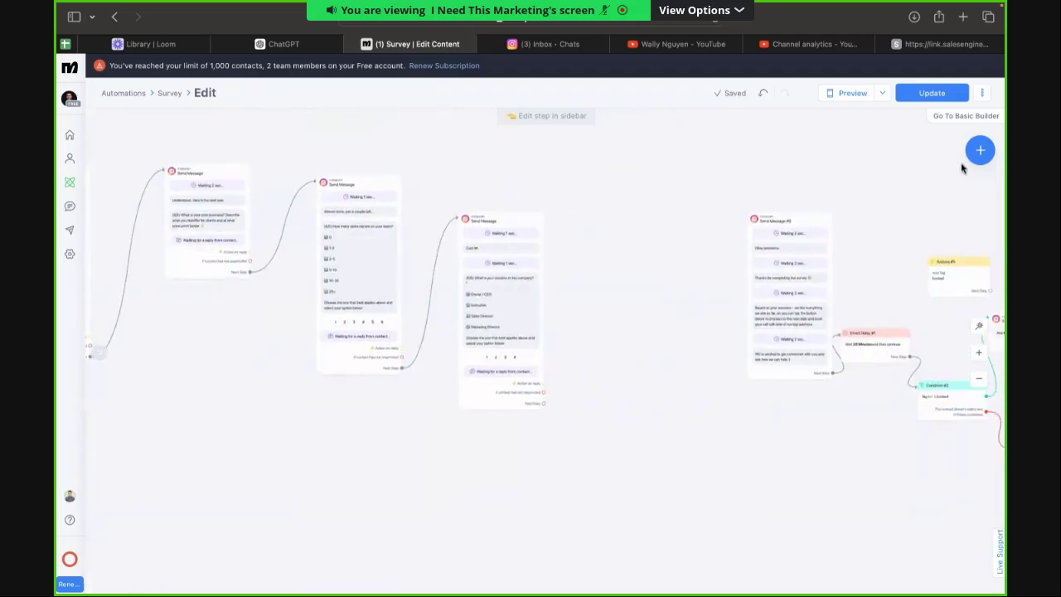
drag(544, 401, 601, 234)
click(638, 290)
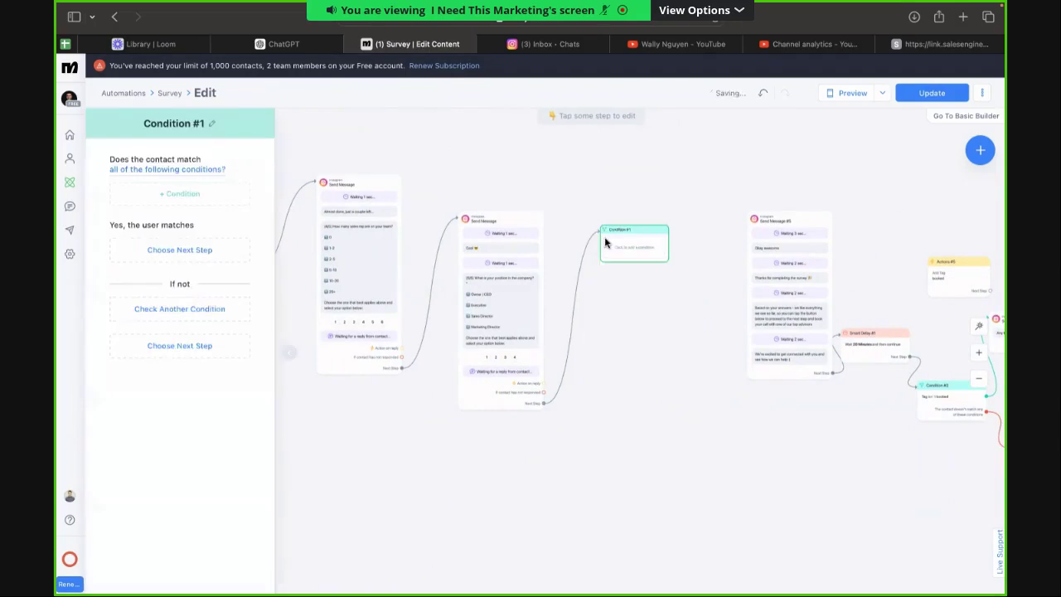
click(625, 177)
Review the chain of survey questions that leads up to the new condition.
drag(464, 153, 736, 233)
scroll(739, 230, left, 2)
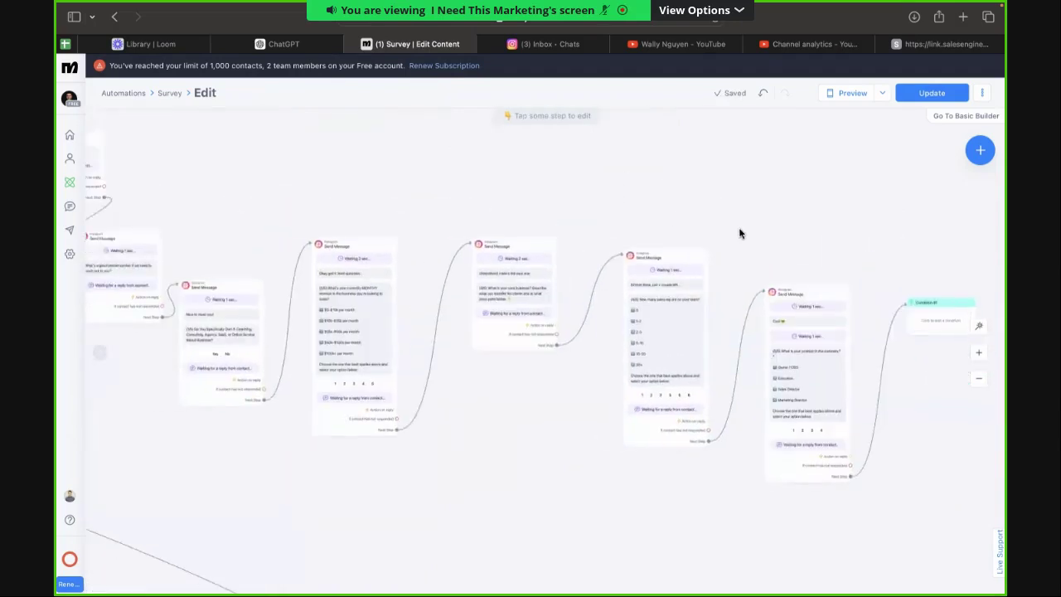
drag(883, 254, 879, 255)
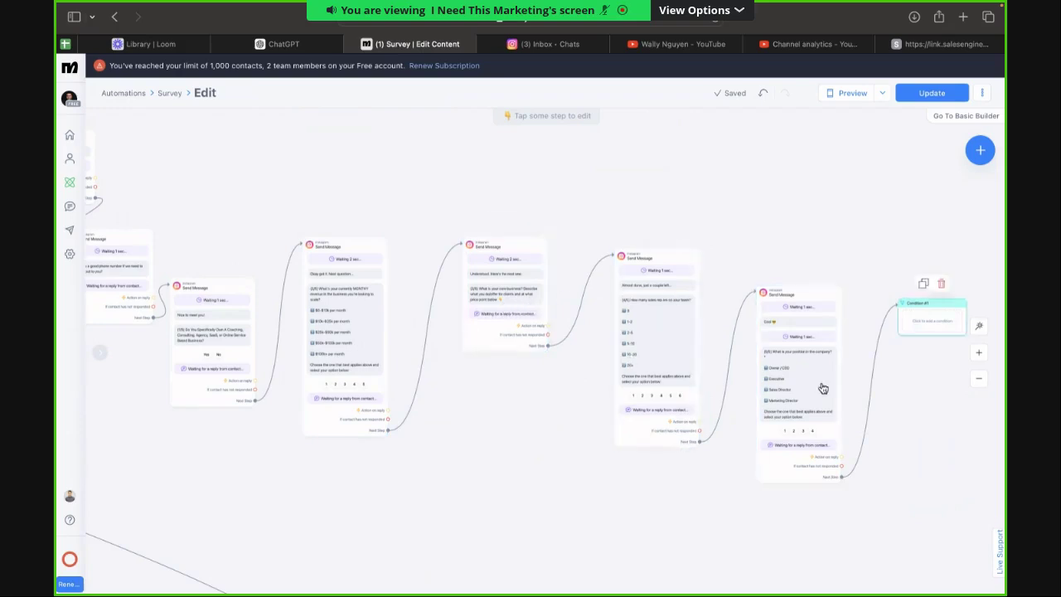
scroll(918, 278, right, 5)
scroll(918, 278, down, 2)
scroll(757, 207, up, 3)
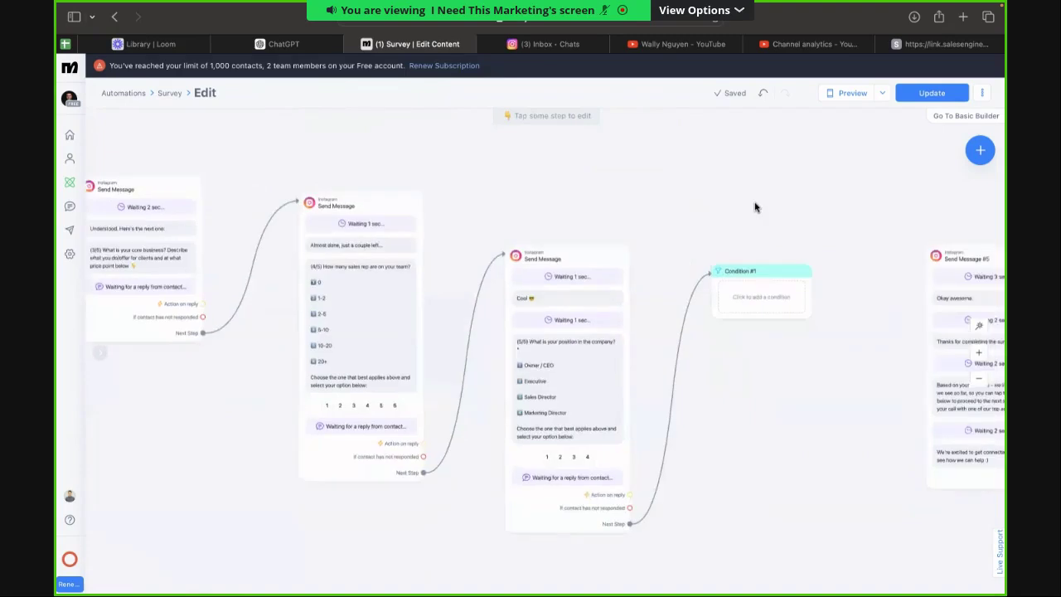
click(674, 295)
click(647, 252)
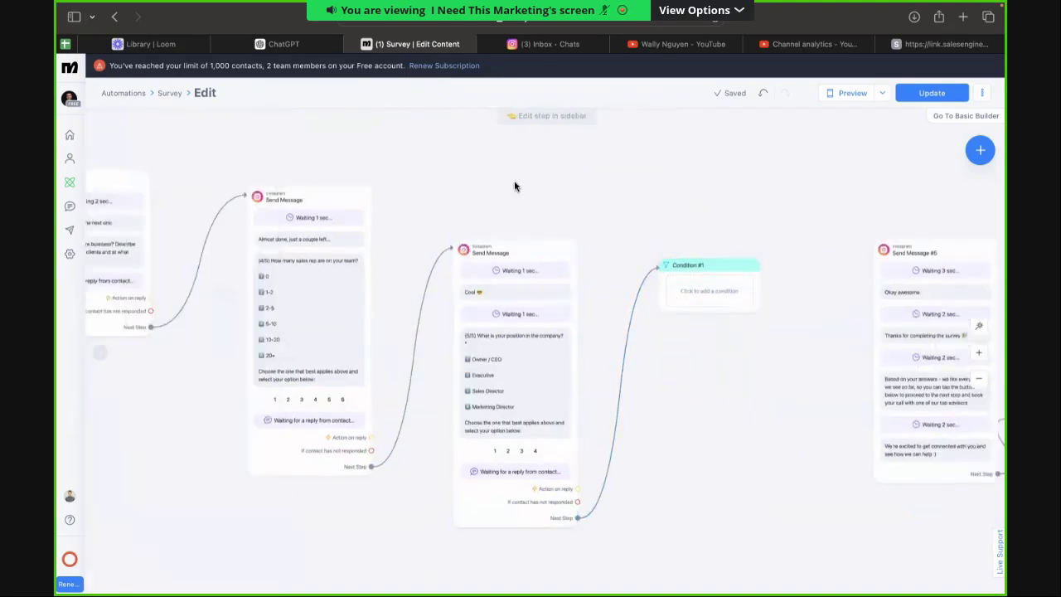
Examine which custom field stores the response to the business type question (1/5) and which other fields are available.
scroll(517, 187, left, 7)
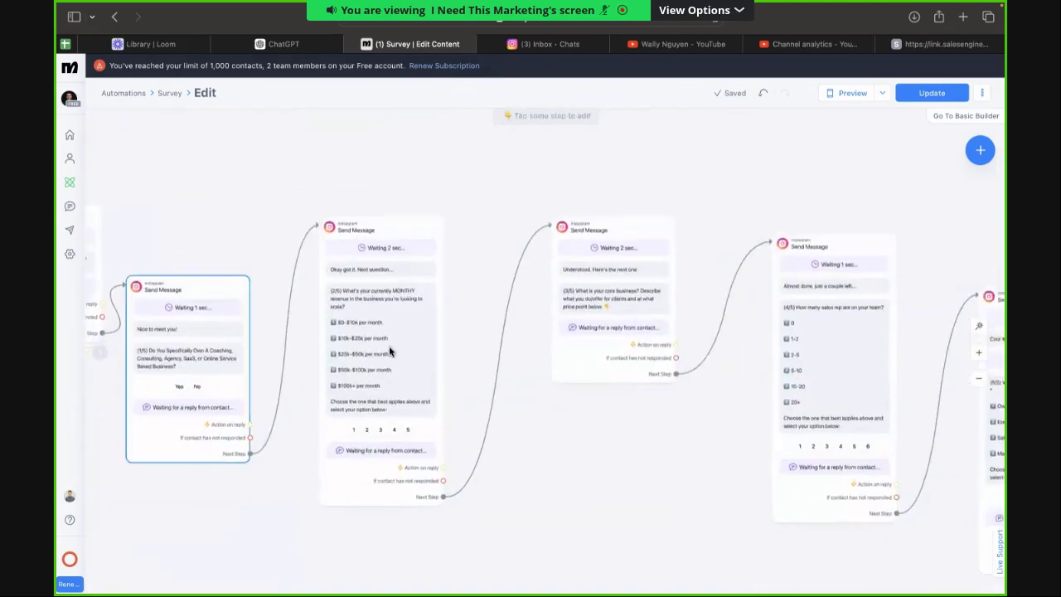
click(197, 381)
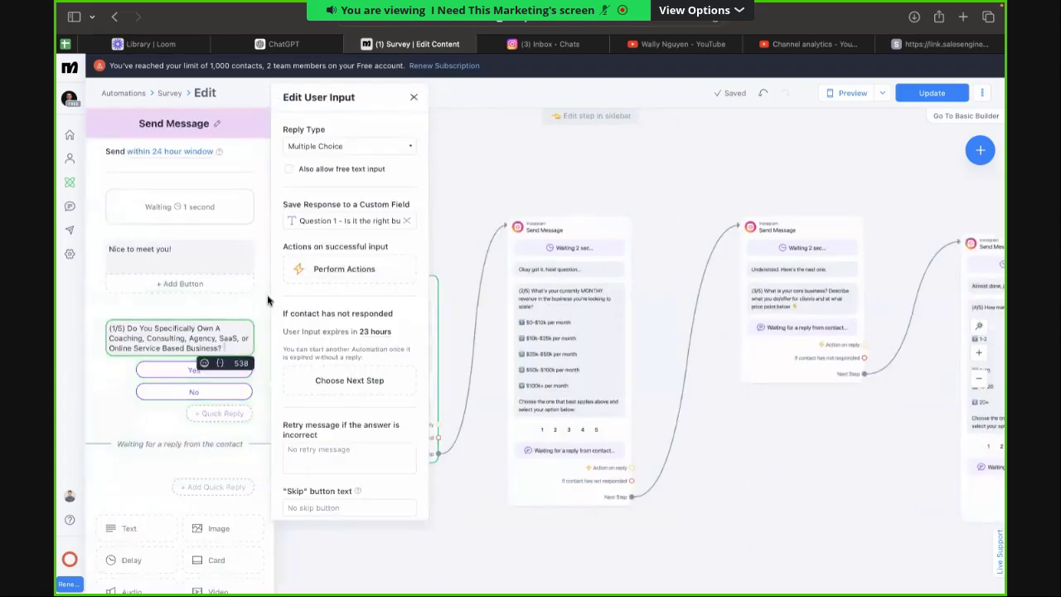
click(348, 220)
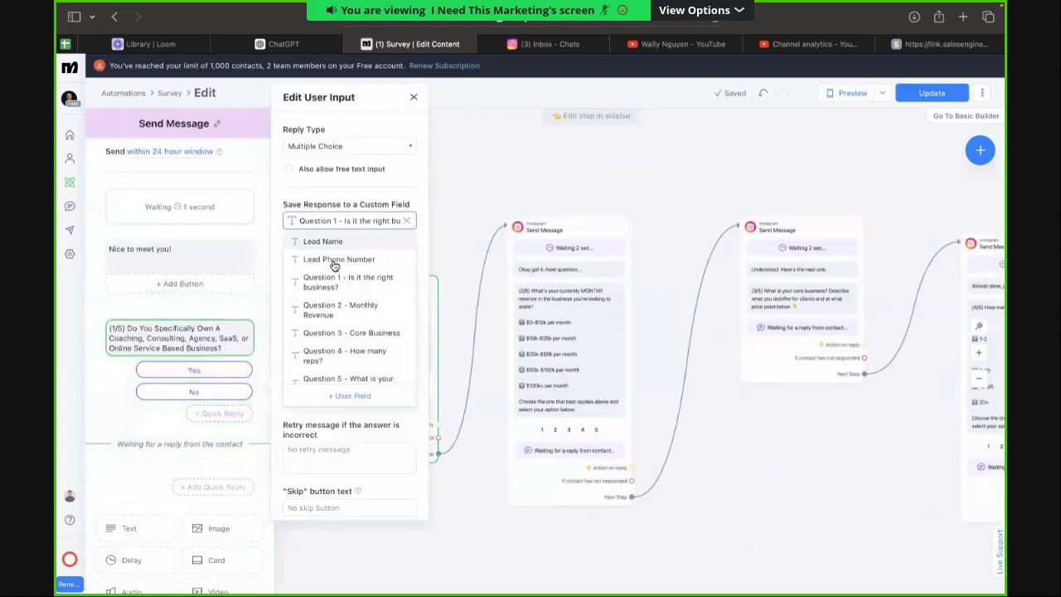
click(378, 224)
scroll(538, 199, right, 5)
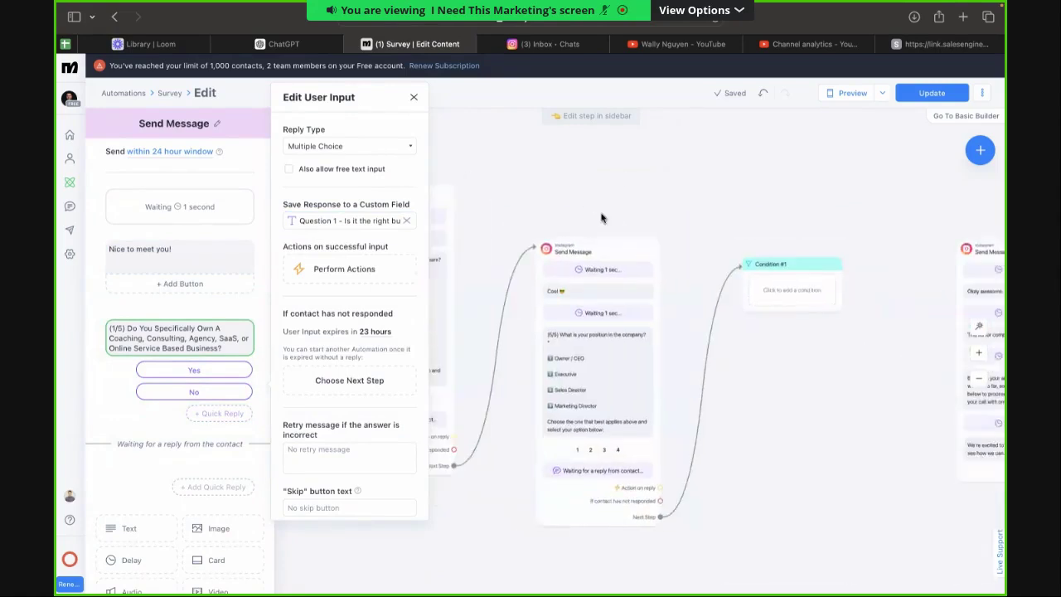
Define the empty condition after the position question so that the custom field "Question 1 - Is it the right business?" is "Yes".
click(791, 302)
click(179, 194)
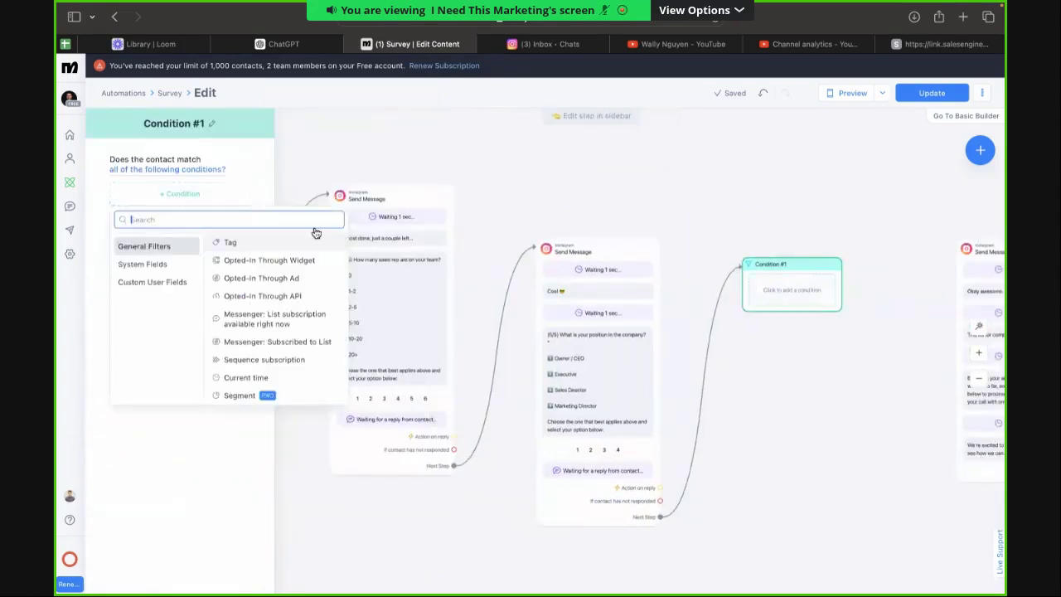
click(166, 263)
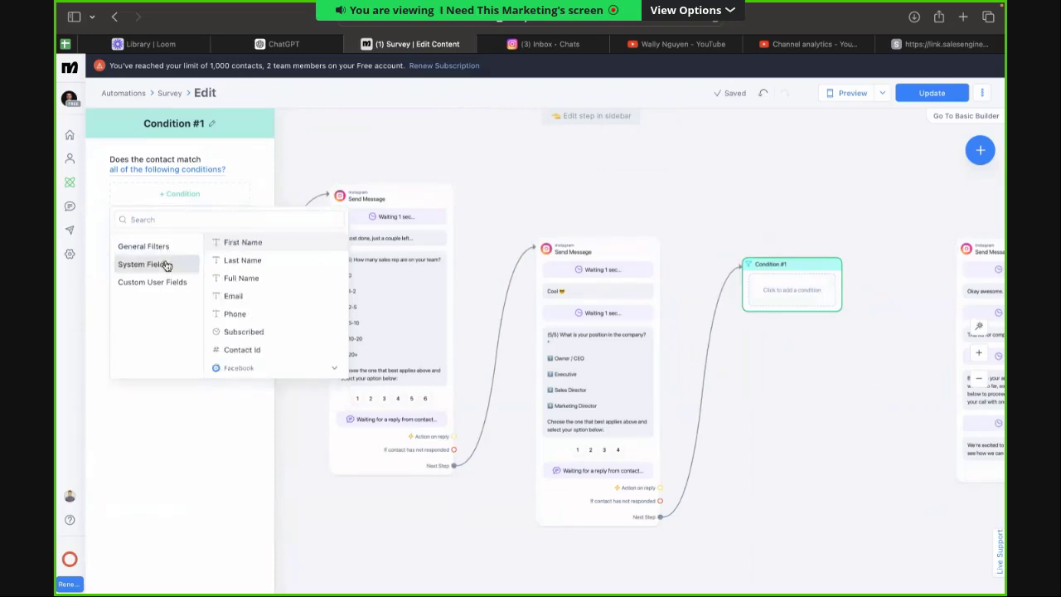
click(164, 282)
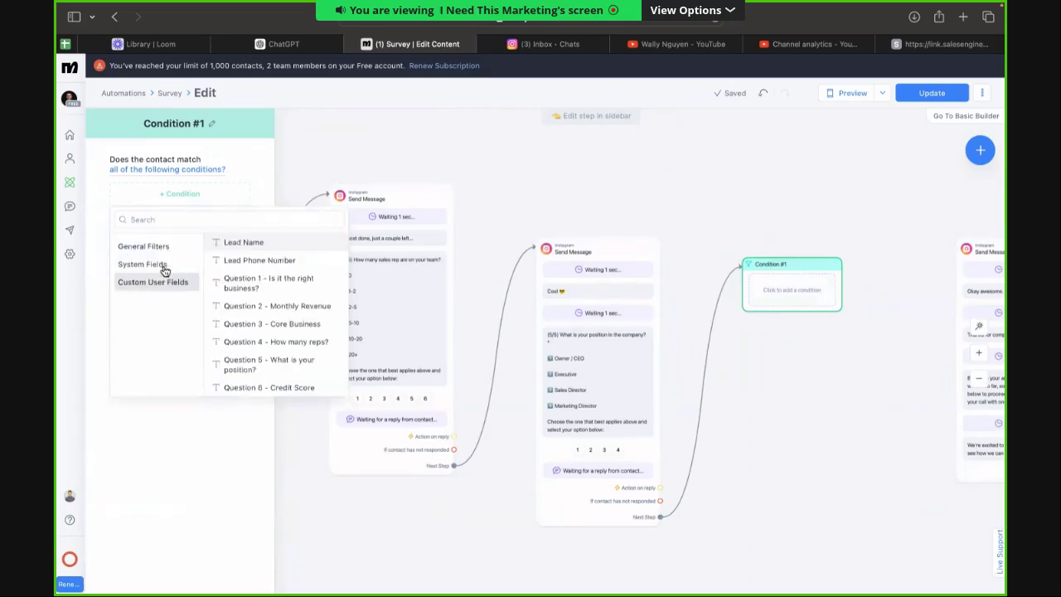
click(306, 281)
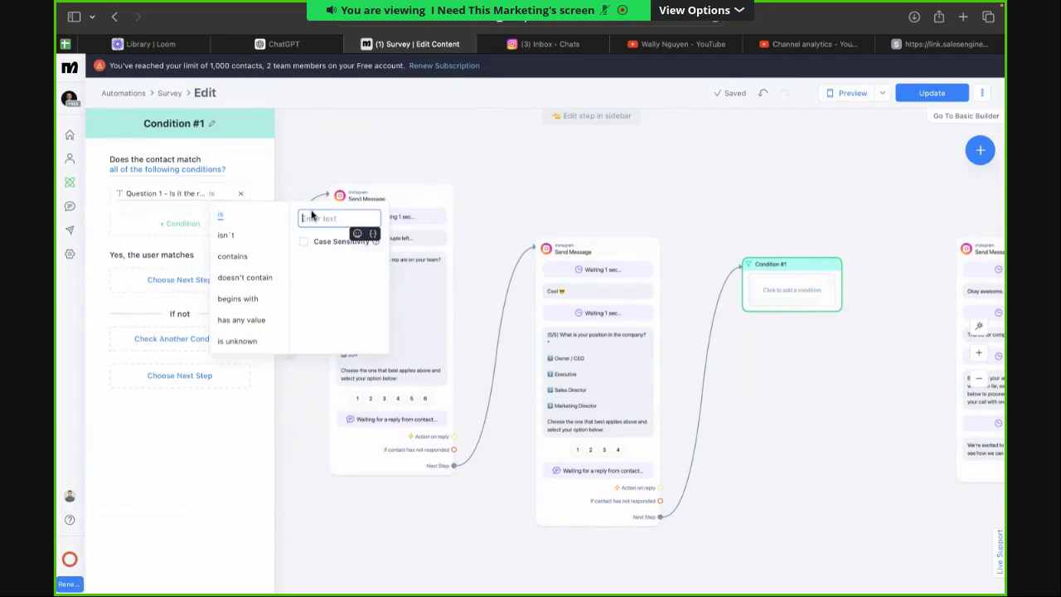
text(Y)
click(684, 242)
click(791, 294)
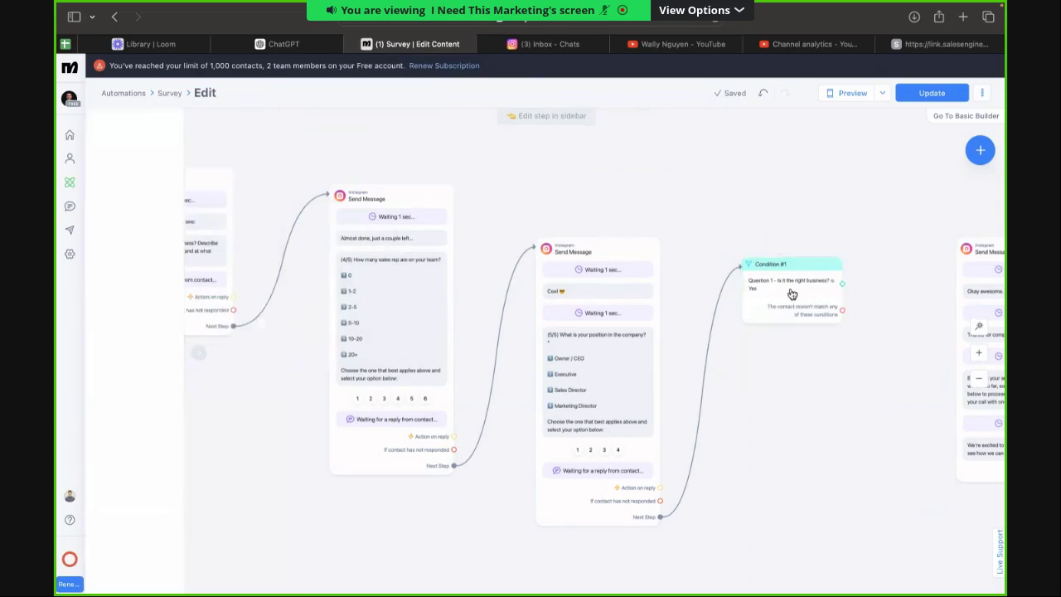
Move the business type condition up beside the position question and add an empty Condition on its match branch.
scroll(759, 229, down, 1)
drag(759, 229, 558, 182)
drag(597, 256, 555, 200)
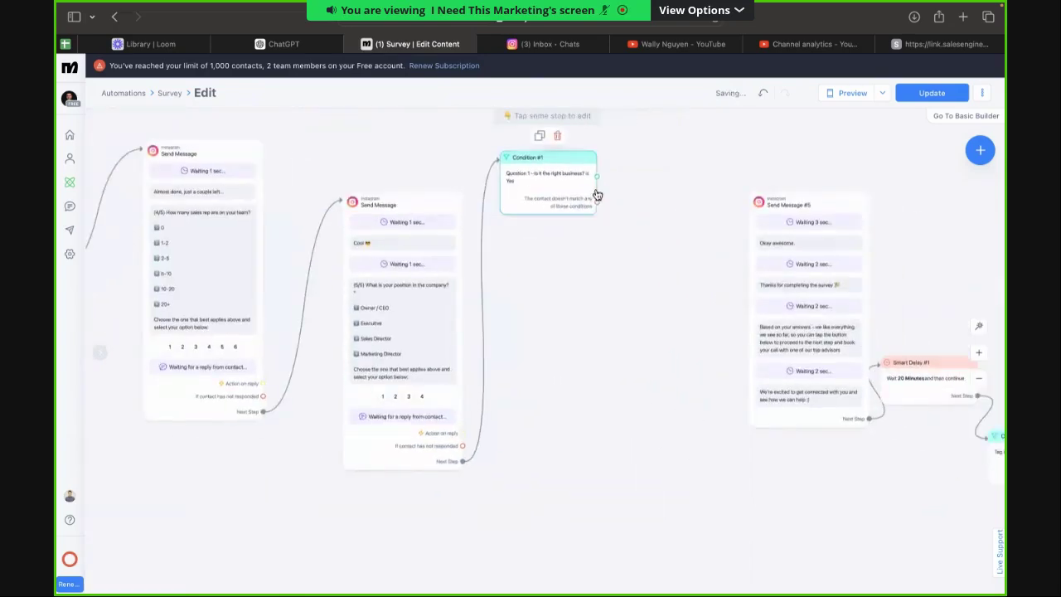
drag(583, 261, 575, 296)
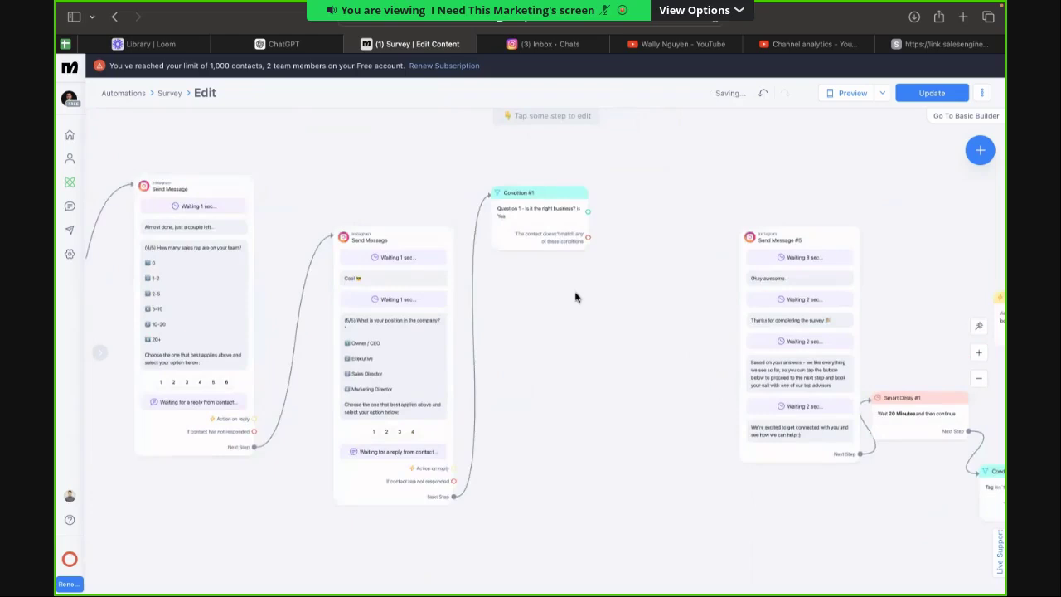
click(588, 212)
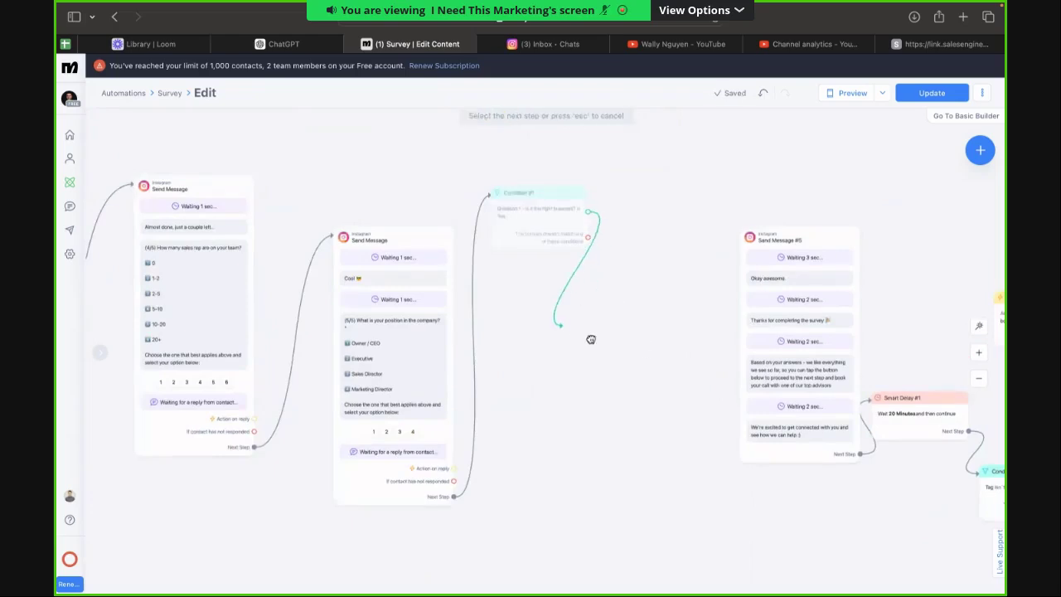
click(499, 292)
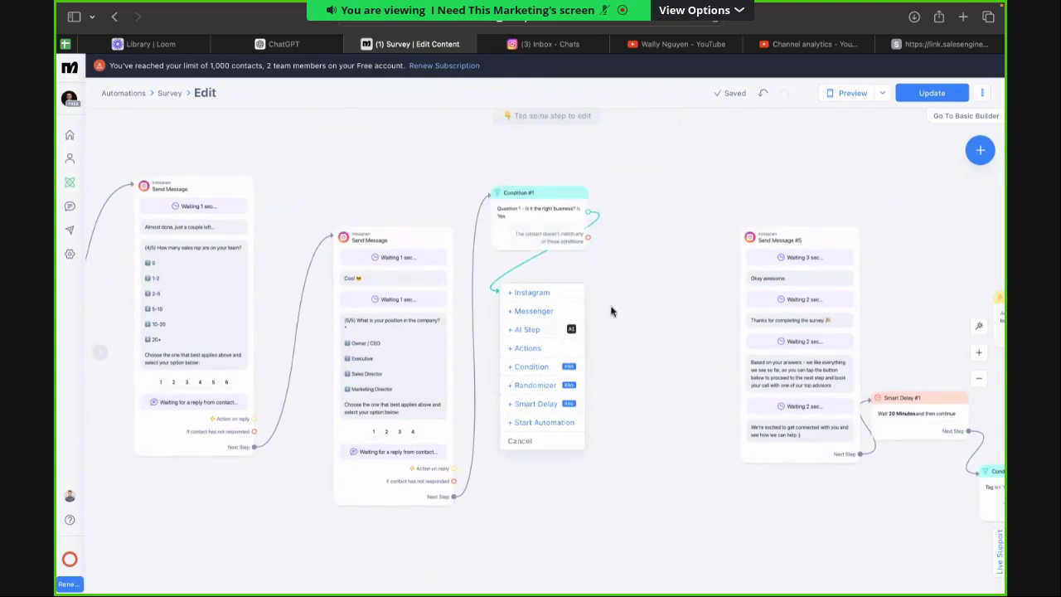
click(547, 367)
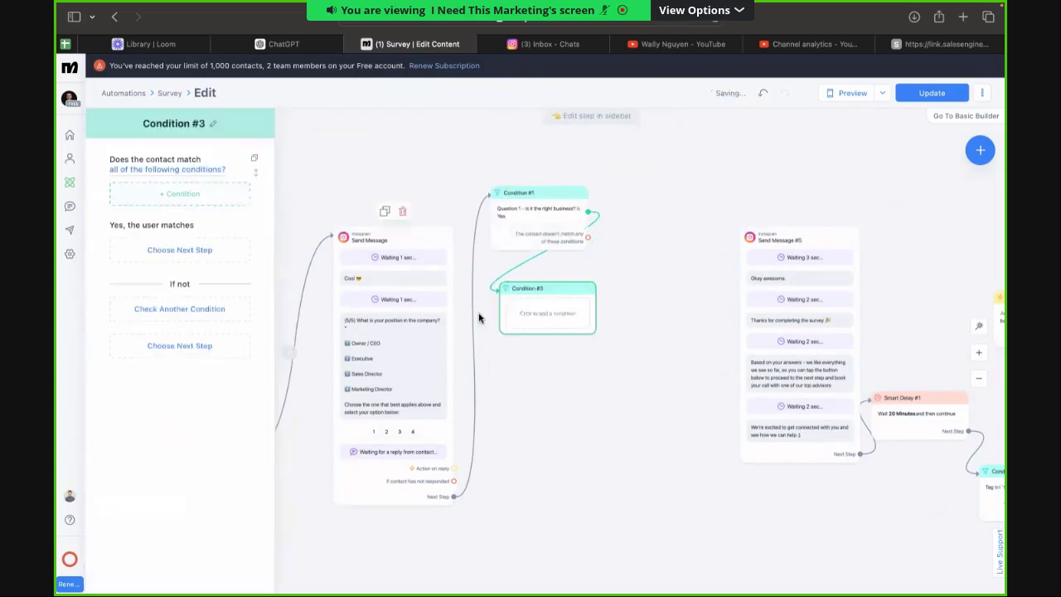
click(315, 178)
drag(315, 178, 852, 236)
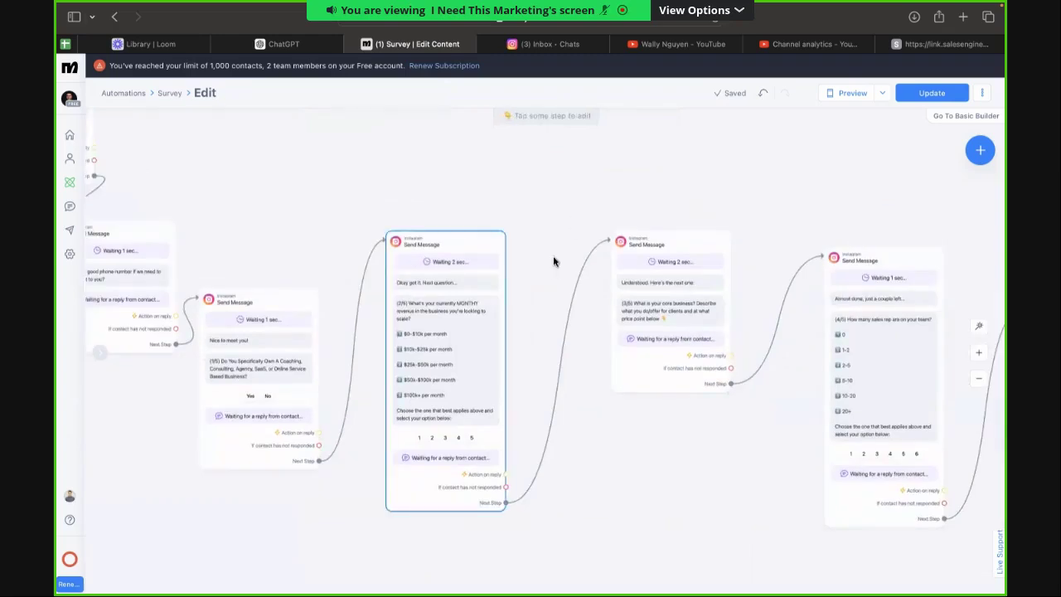
click(474, 361)
drag(705, 206, 259, 170)
click(764, 352)
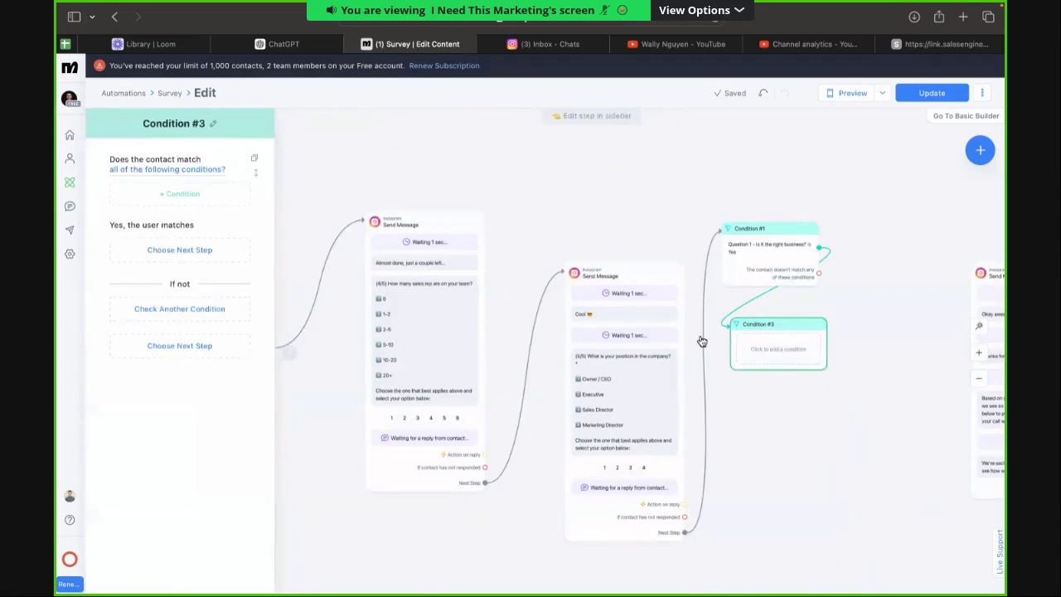
click(179, 193)
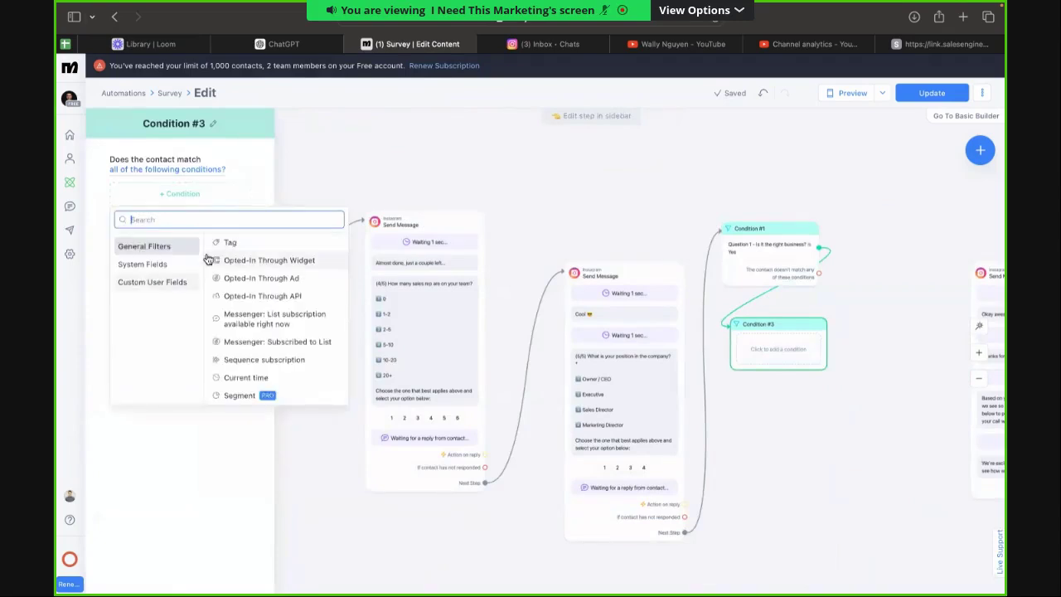
click(155, 284)
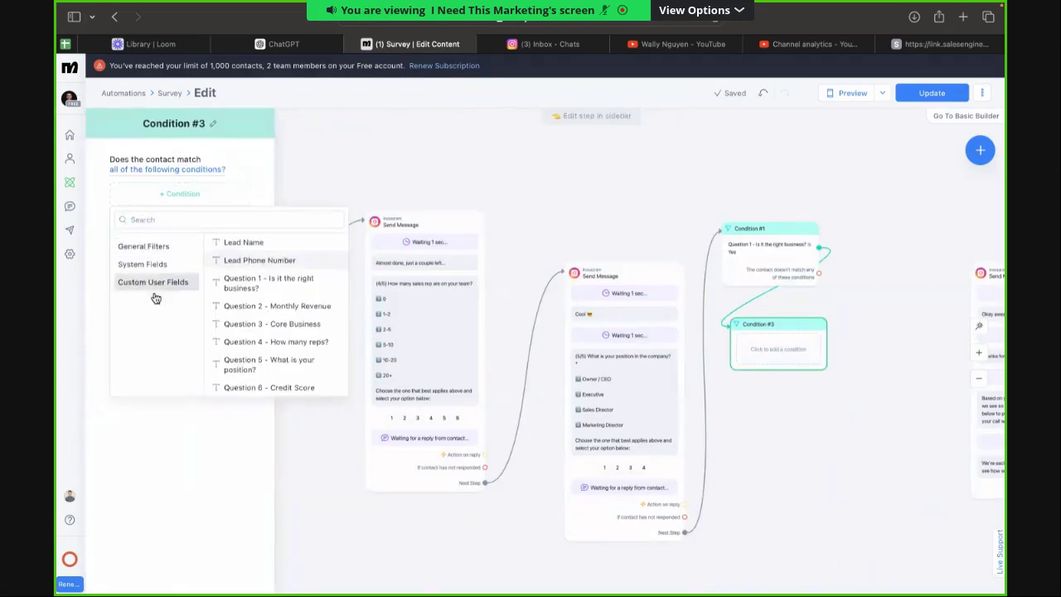
click(265, 305)
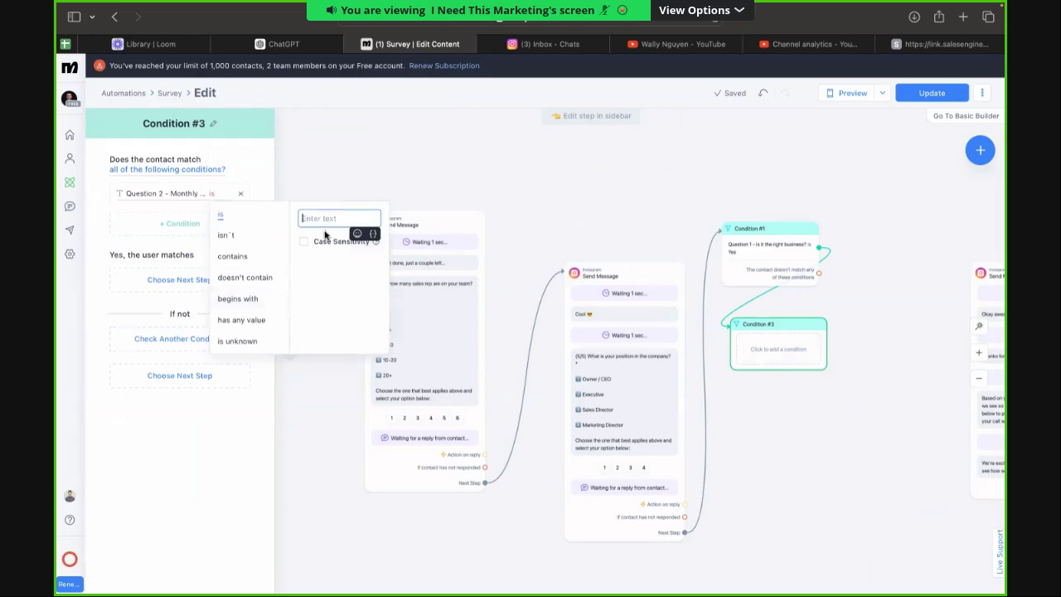
scroll(377, 168, left, 2)
click(327, 180)
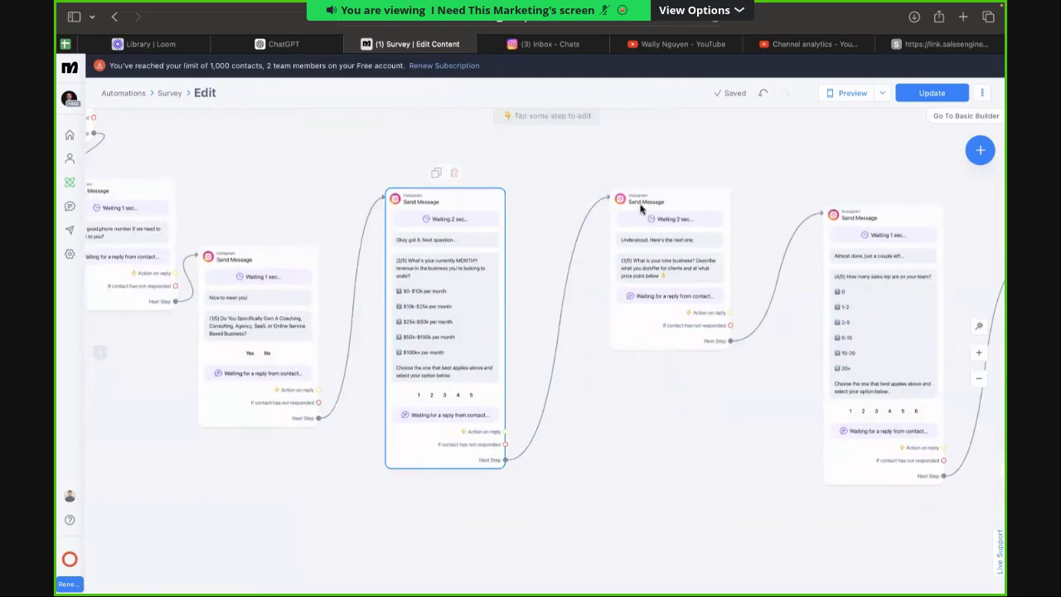
Copy the saved answer "$0-$10k per month" of quick reply 1 in the monthly revenue question (2/5).
click(454, 338)
triple_click(172, 369)
click(176, 370)
key(alt+shift+Left)
key(alt+shift+Left)
key(alt+shift+Left)
key(alt+shift+Left)
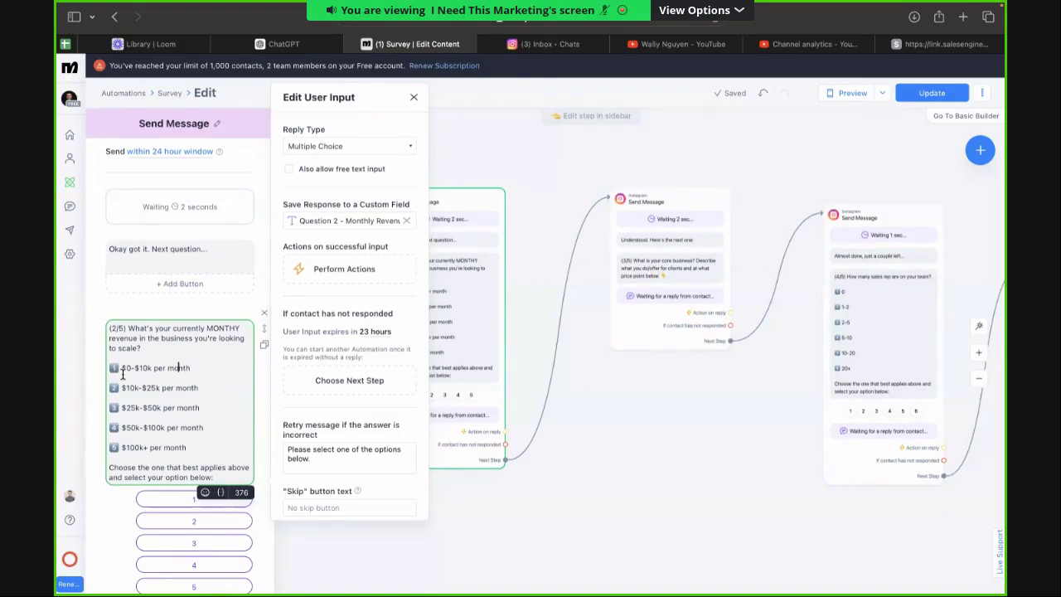
drag(192, 373, 126, 370)
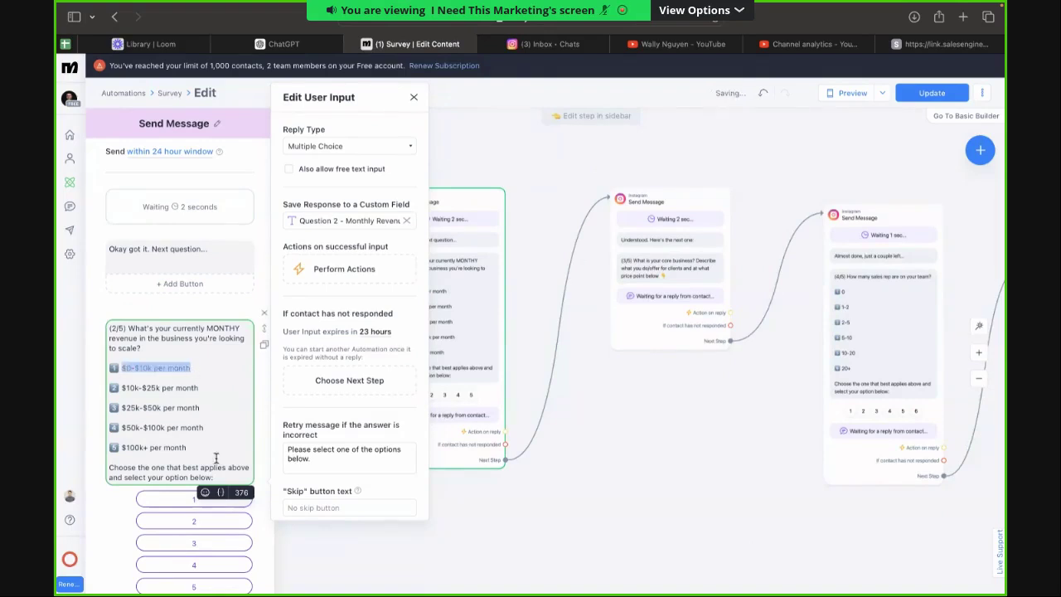
click(194, 498)
drag(273, 520, 348, 520)
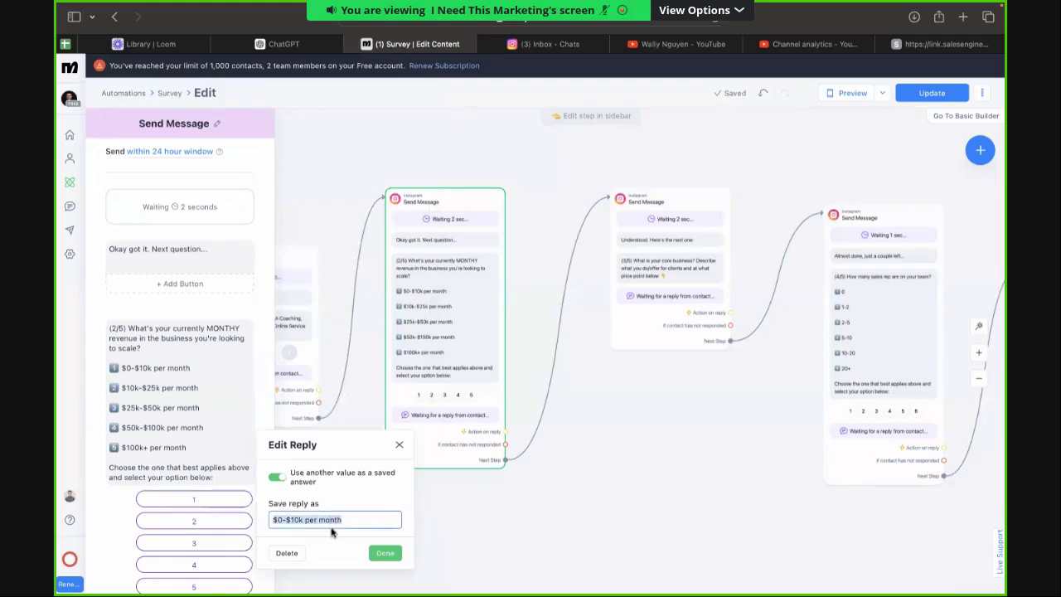
click(517, 227)
Define the empty second condition so that the custom field "Question 2 - Monthly Revenue" is "$0-$10k per month".
scroll(538, 180, right, 3)
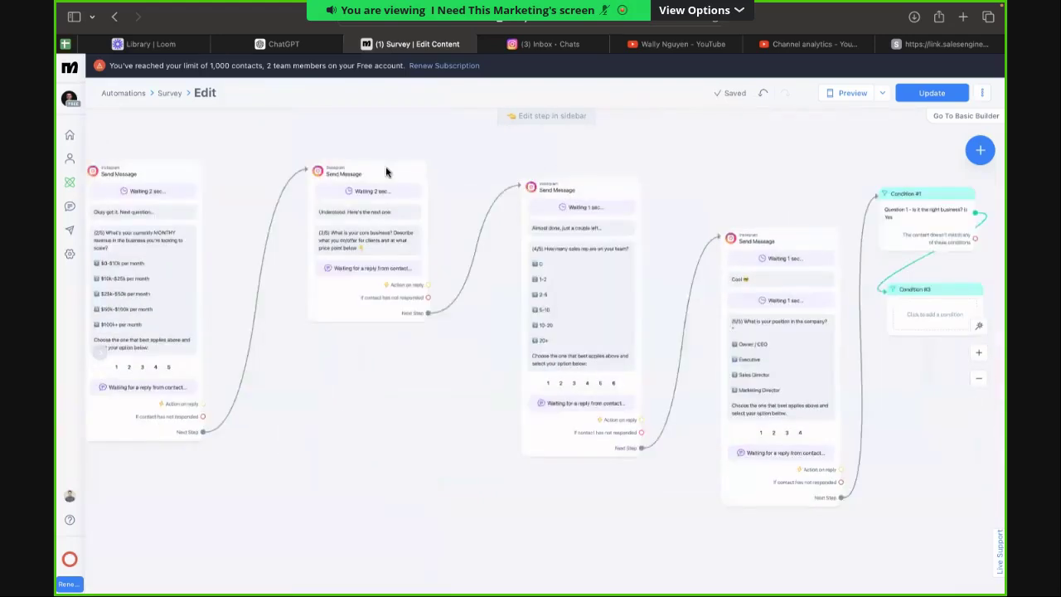
click(925, 282)
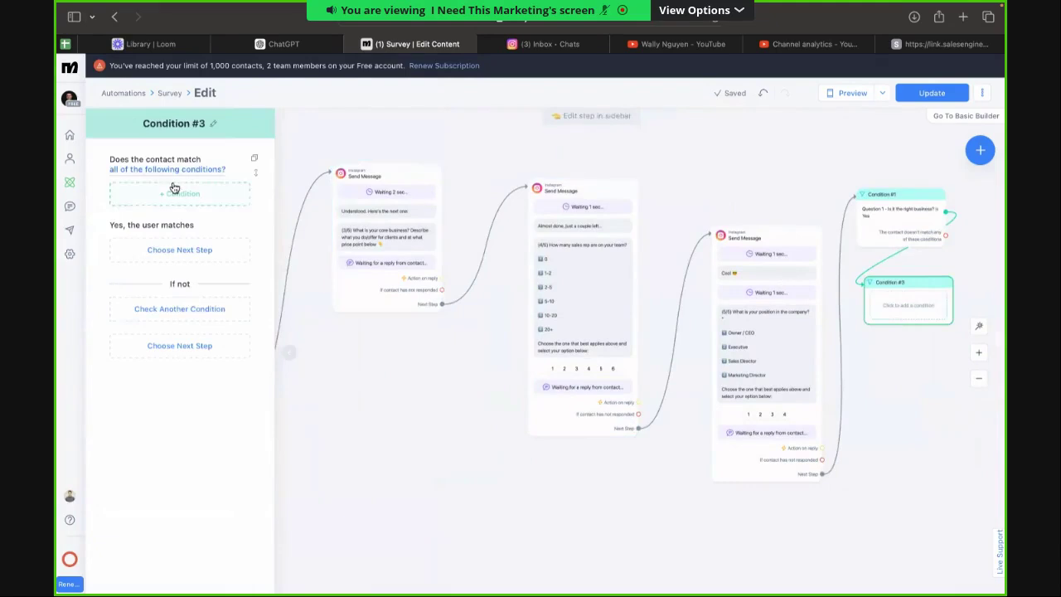
click(158, 192)
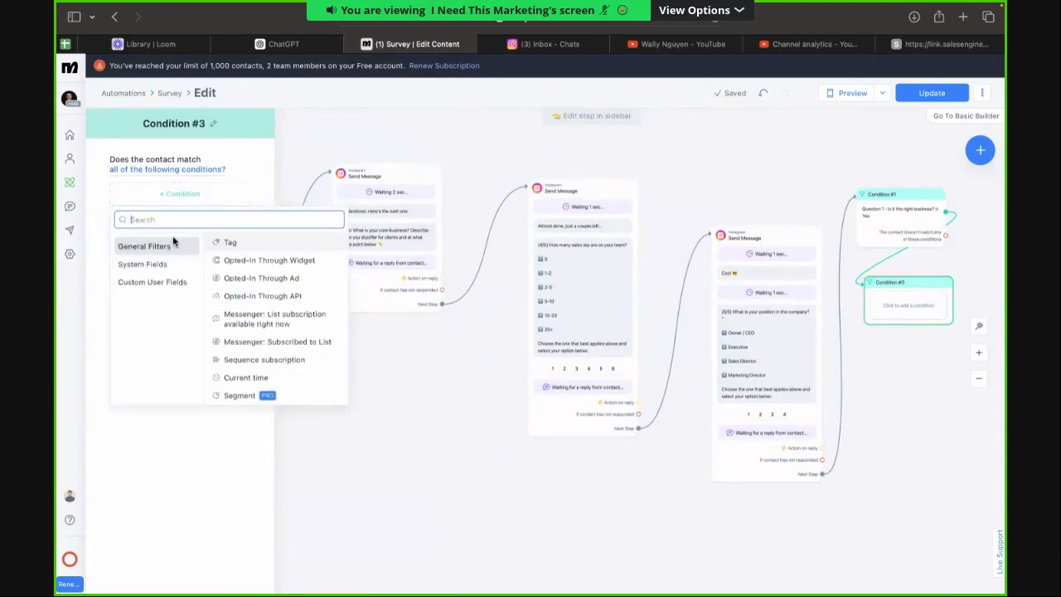
click(170, 283)
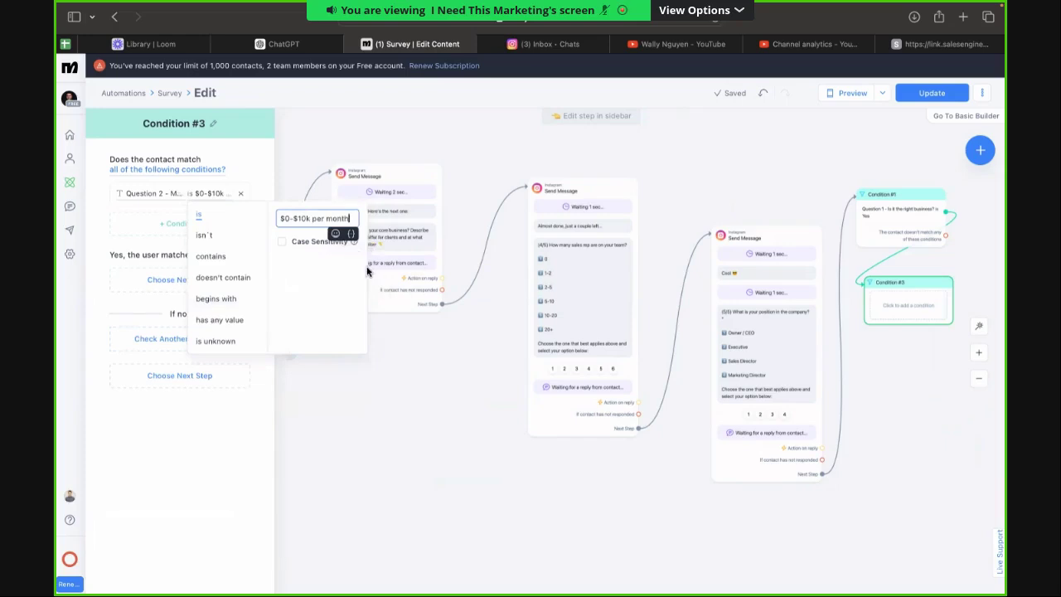
click(377, 282)
Add an empty Condition on the no-match branch of the monthly revenue condition, placed below it.
drag(897, 393, 609, 345)
drag(708, 217, 695, 268)
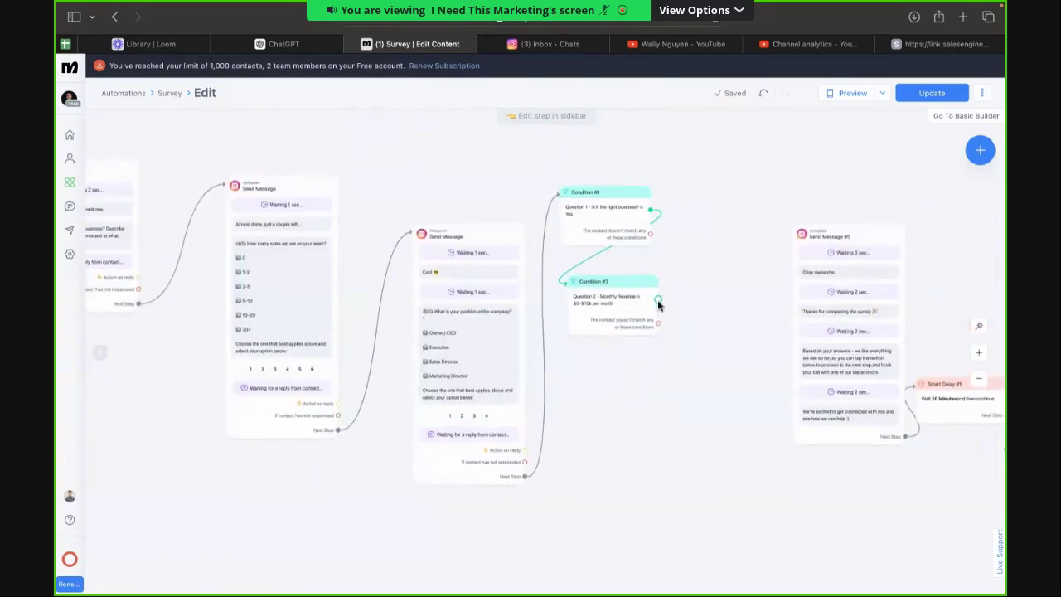
mouse_move(634, 314)
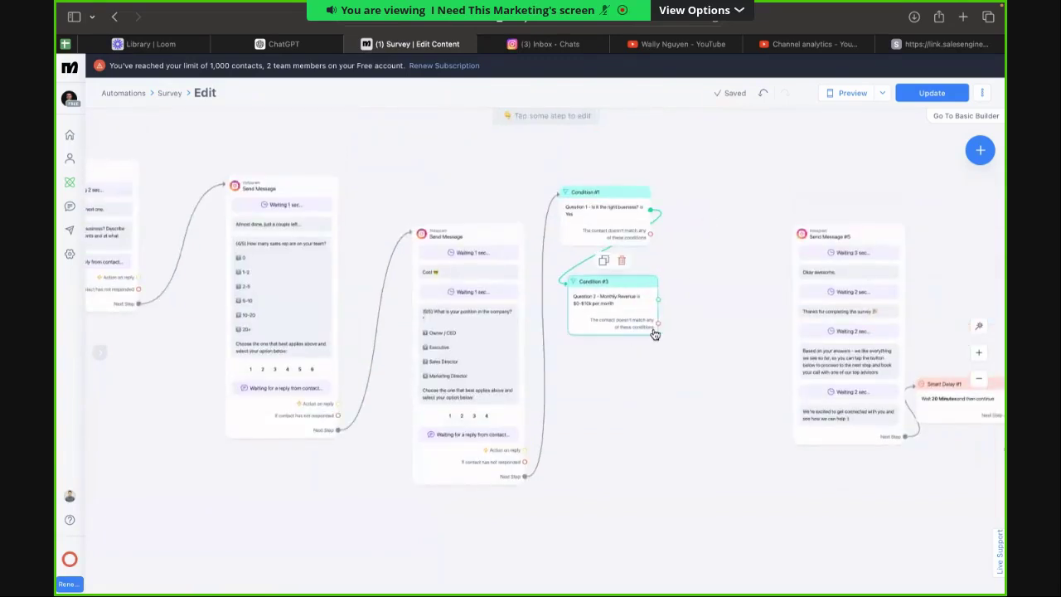
click(658, 323)
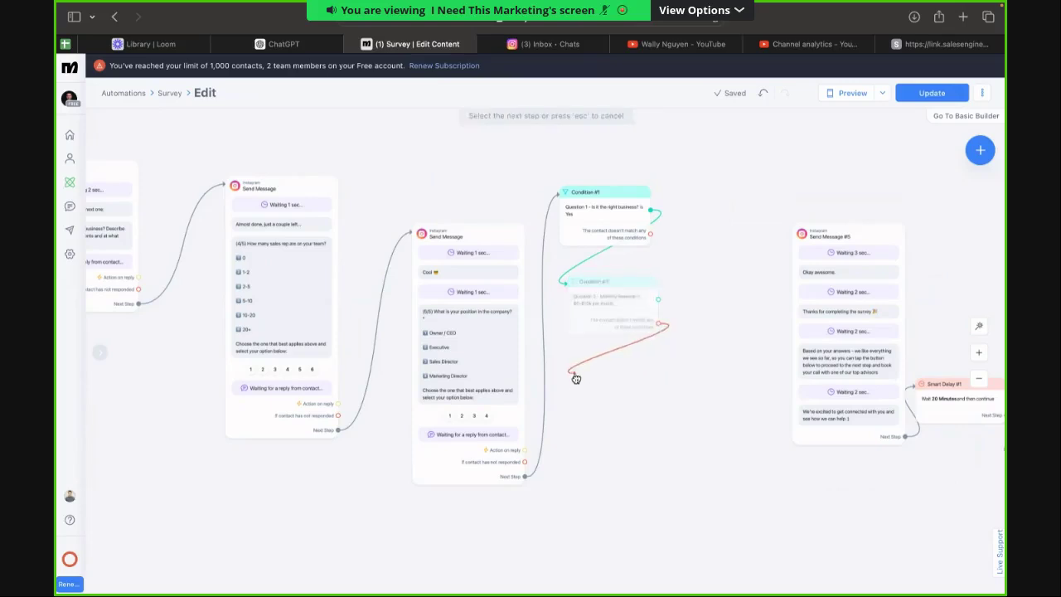
click(572, 375)
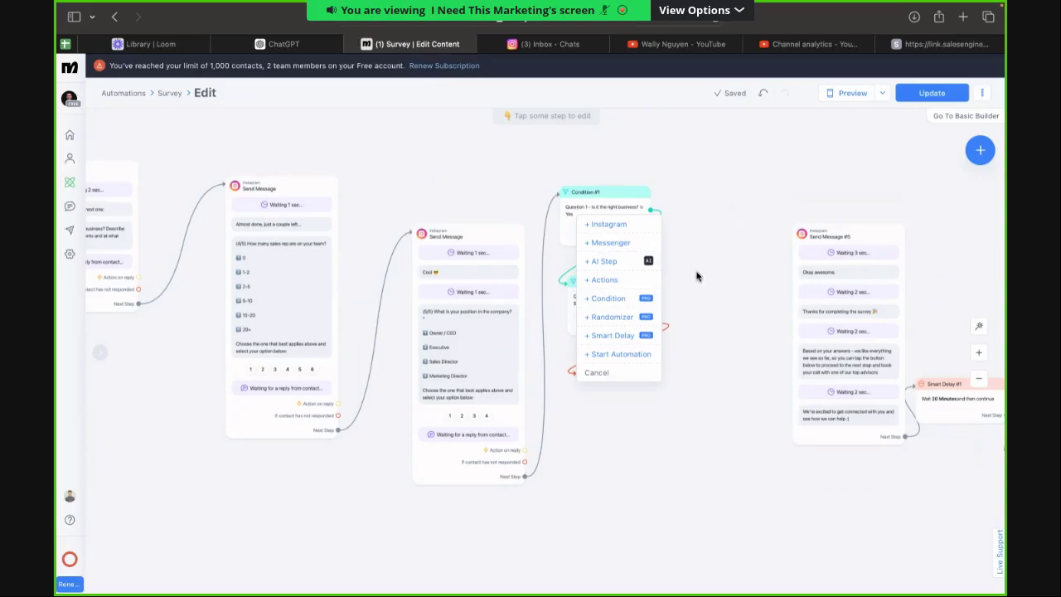
click(609, 298)
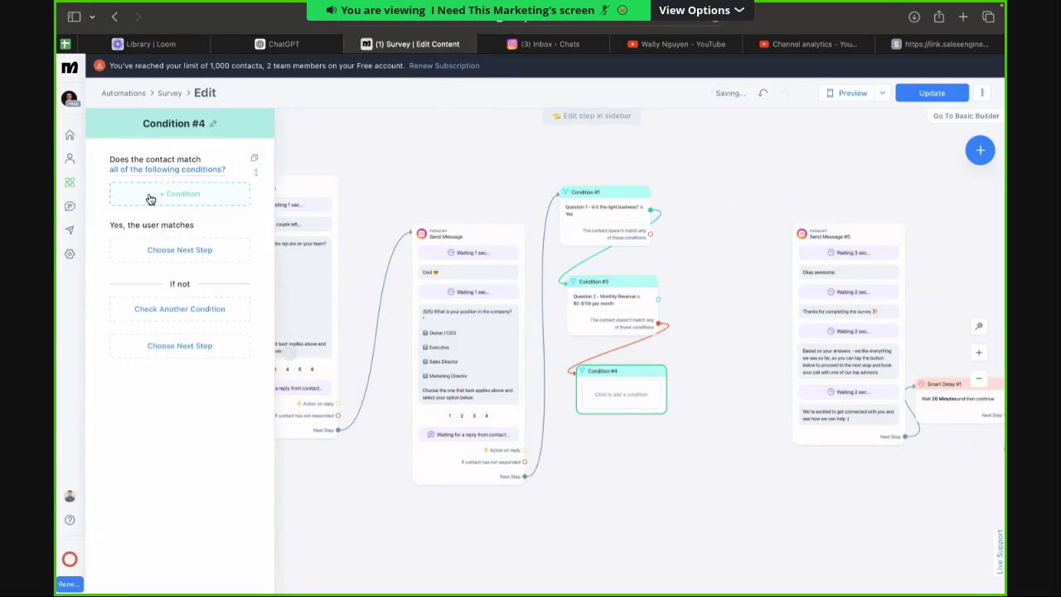
Define the new third condition so that the custom field "Question 4 - How many reps?" is "0".
click(151, 198)
click(170, 290)
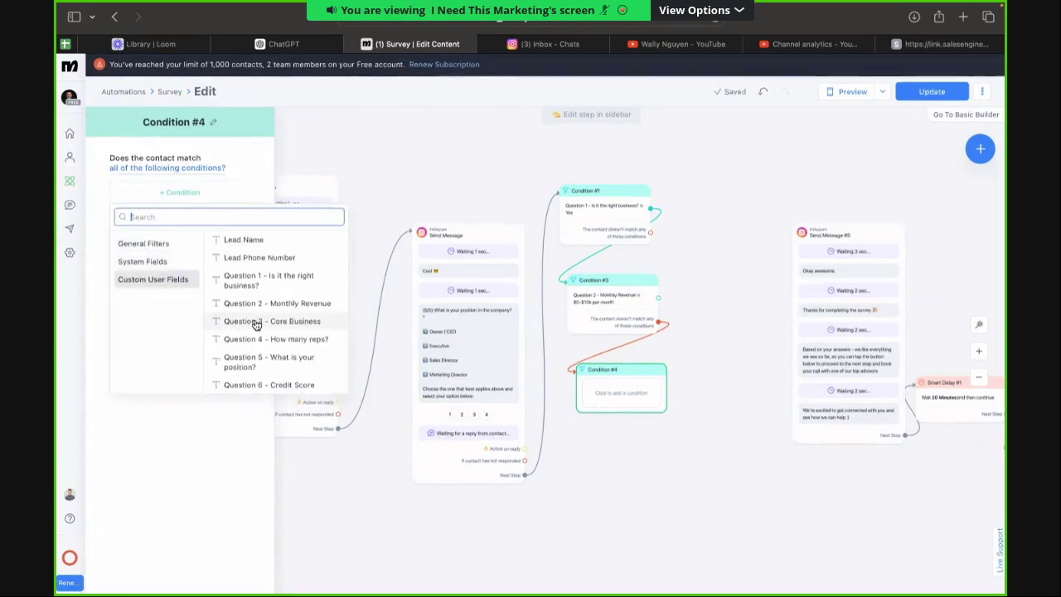
click(301, 340)
text(0)
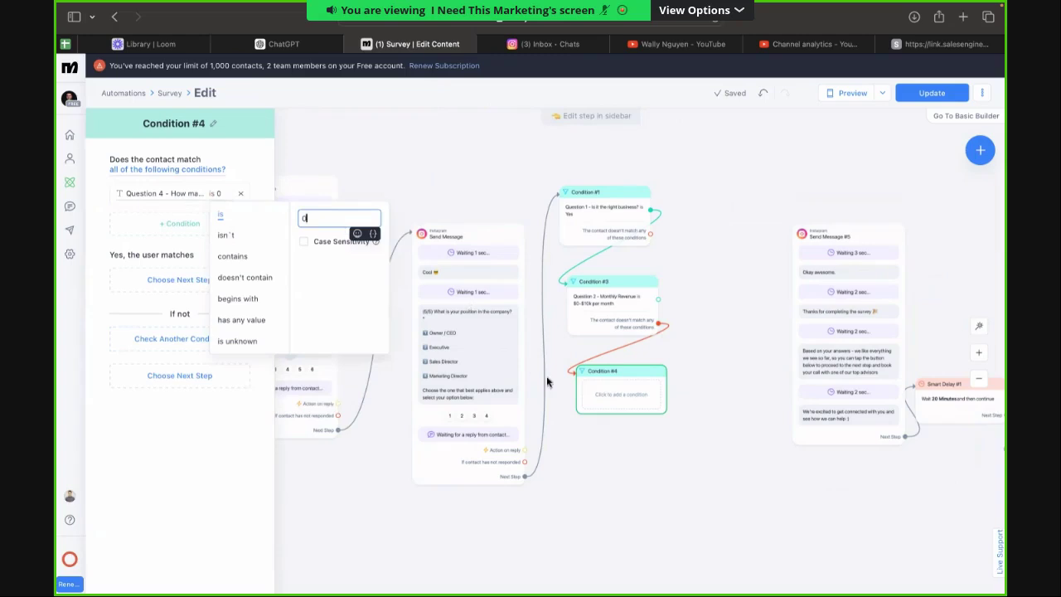
click(651, 437)
click(663, 444)
Review the three chained conditions and the preceding survey questions, focusing on the core business question (3/5).
drag(663, 450, 632, 414)
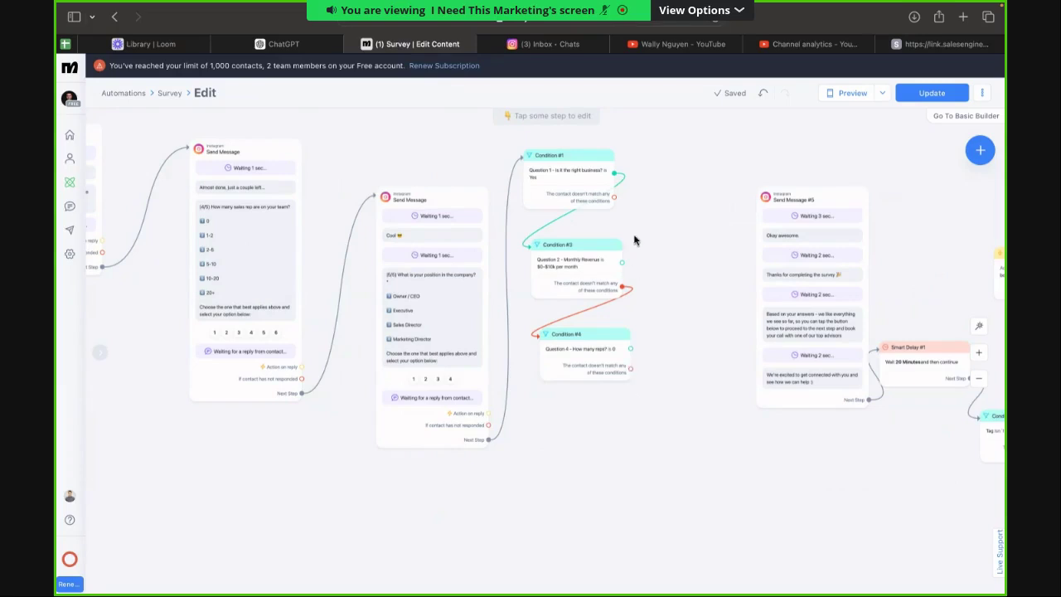
scroll(588, 265, down, 3)
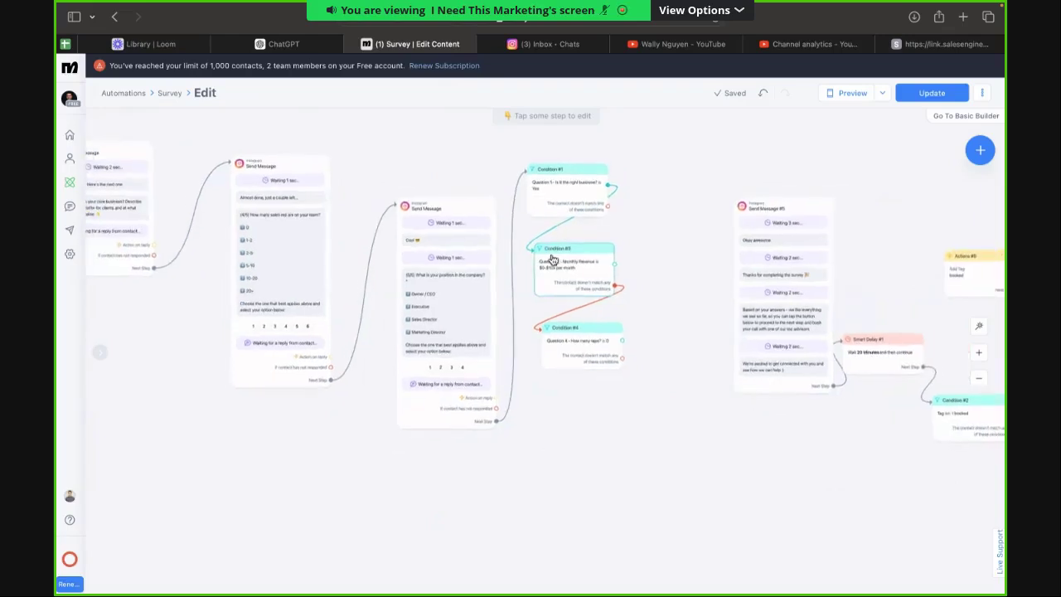
drag(571, 375, 866, 395)
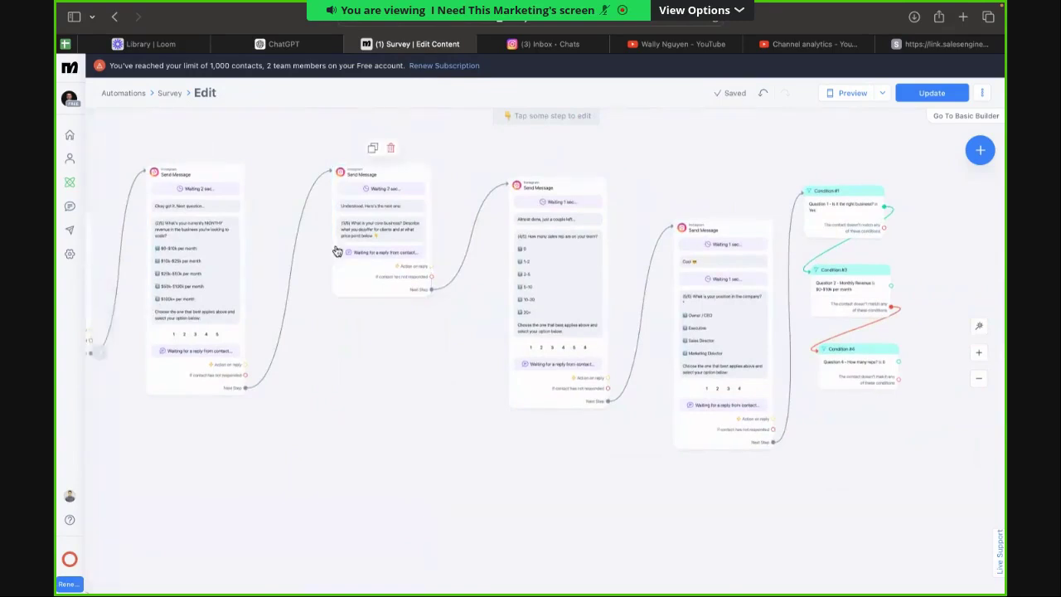
scroll(398, 304, left, 3)
scroll(458, 460, up, 6)
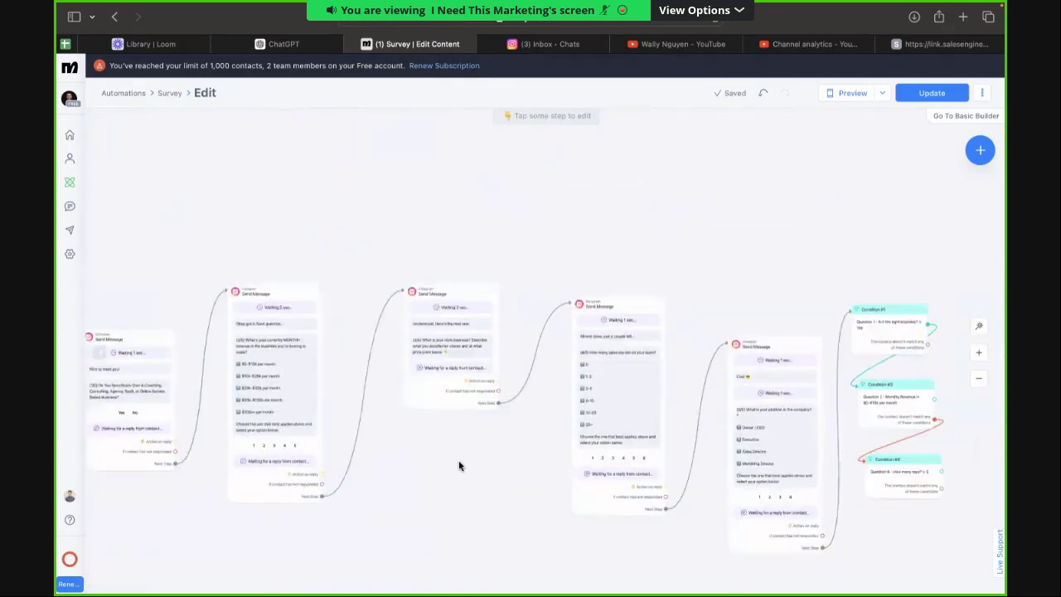
scroll(473, 301, up, 2)
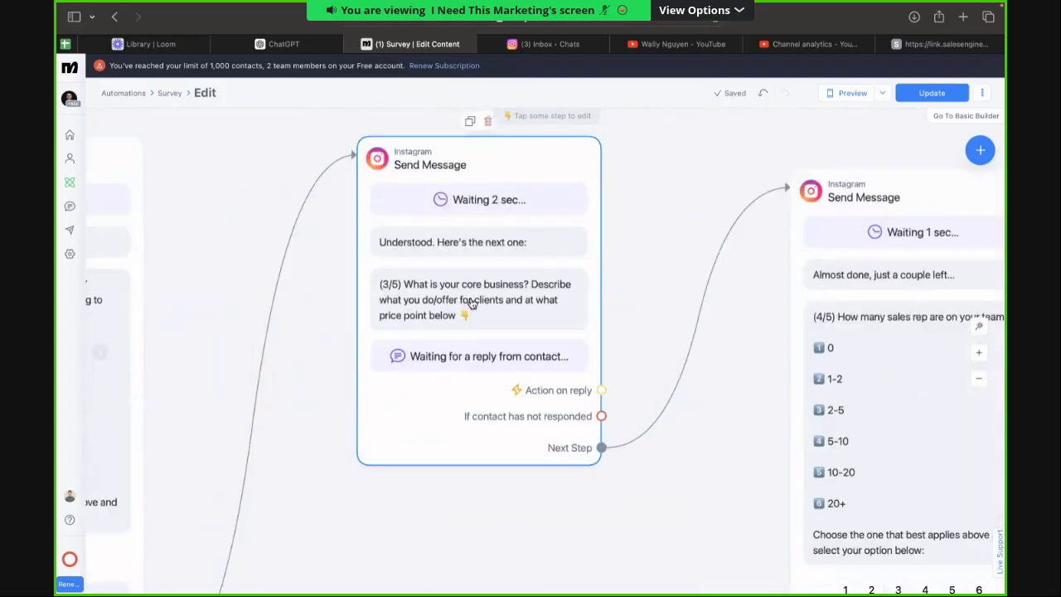
Duplicate the core business question message (3/5).
scroll(478, 301, down, 2)
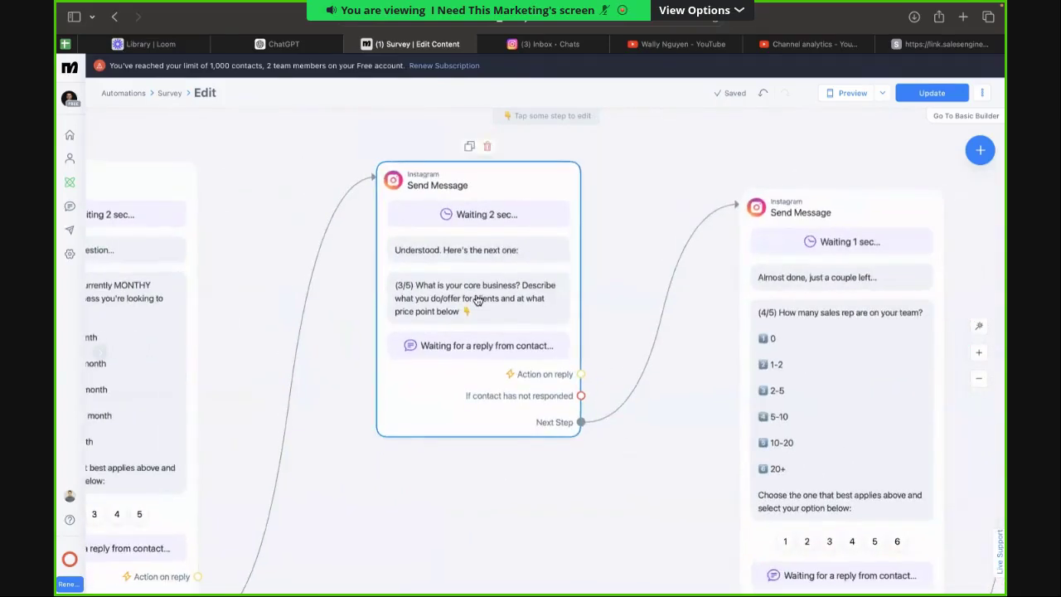
scroll(478, 301, down, 1)
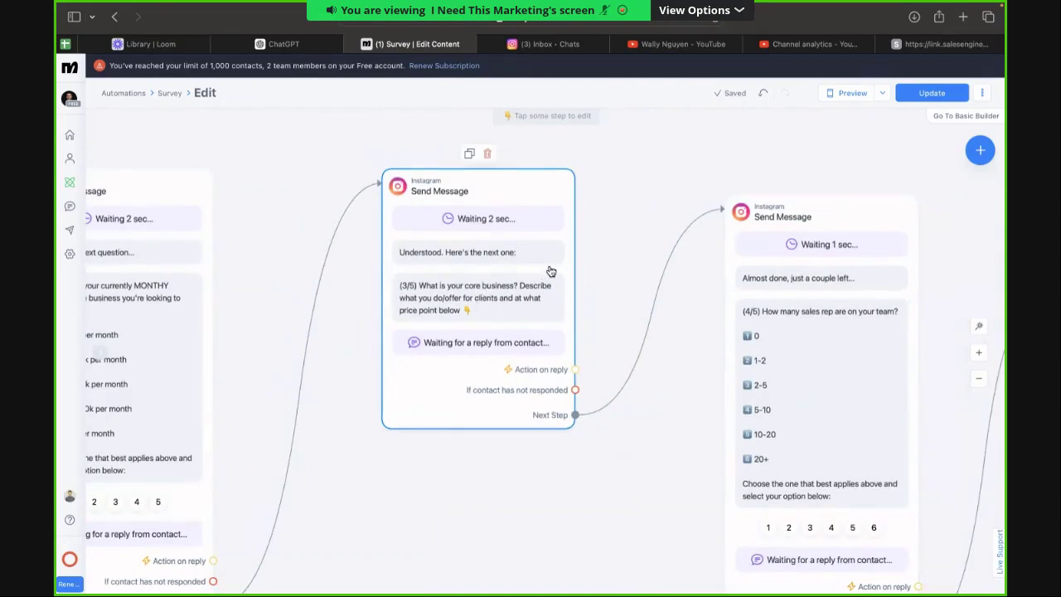
scroll(548, 269, down, 2)
click(475, 201)
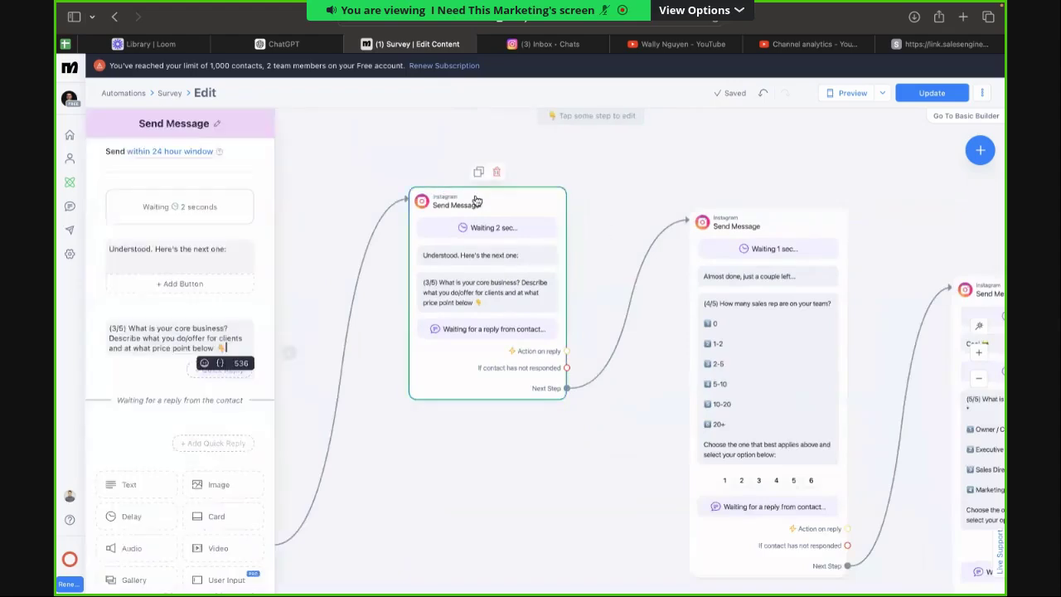
click(450, 172)
click(479, 196)
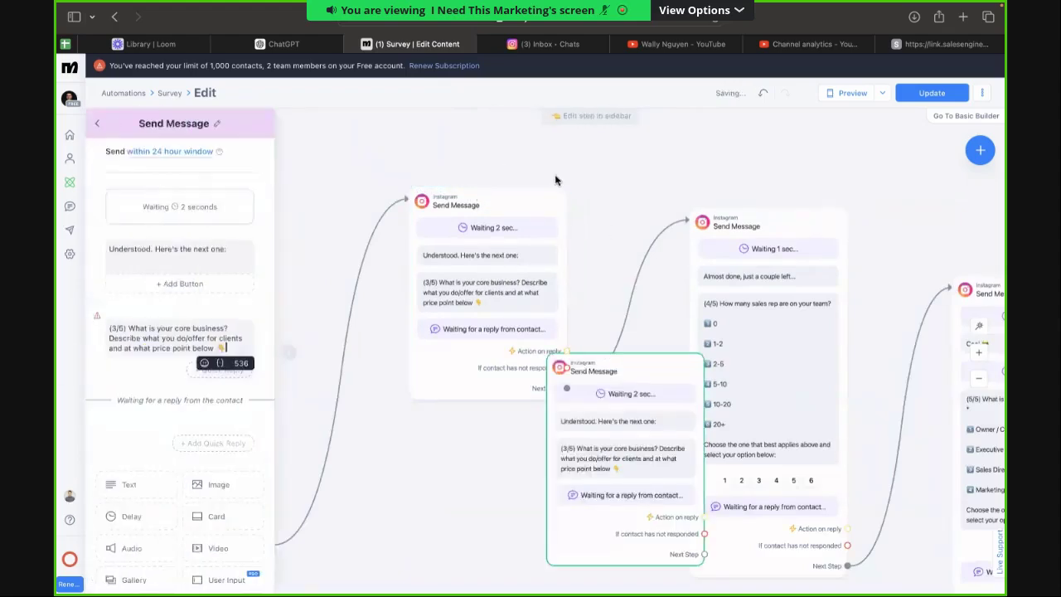
Shift the sales rep question and the company position question further right to make room for the duplicated message.
scroll(556, 177, down, 3)
scroll(620, 138, down, 3)
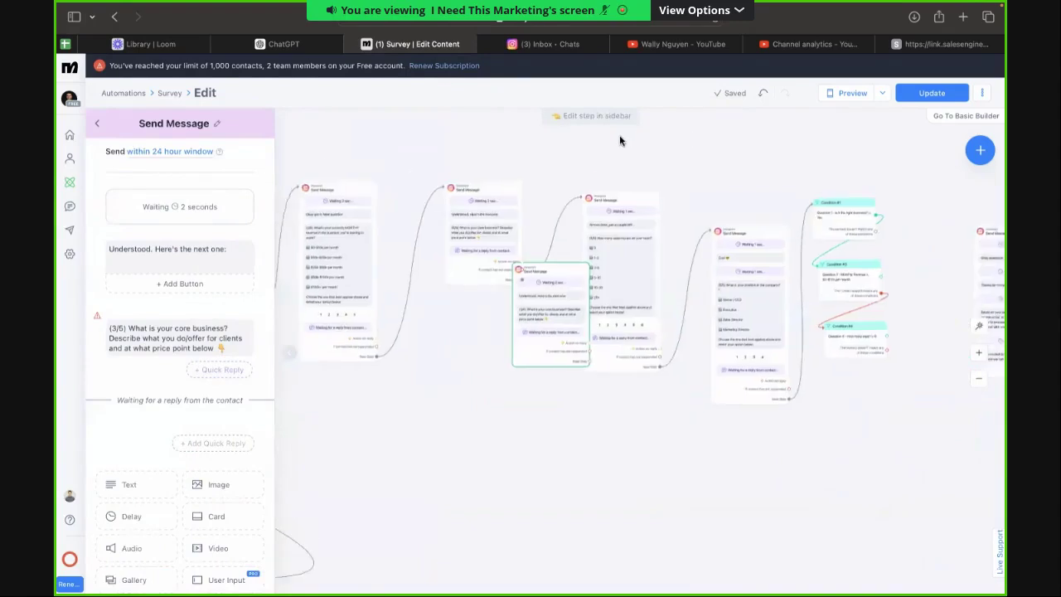
click(608, 204)
drag(615, 253, 640, 246)
drag(722, 287, 777, 276)
Arrange the three chained conditions in a column to the right of the company position question.
scroll(778, 275, down, 2)
drag(895, 181, 669, 194)
drag(608, 246, 663, 179)
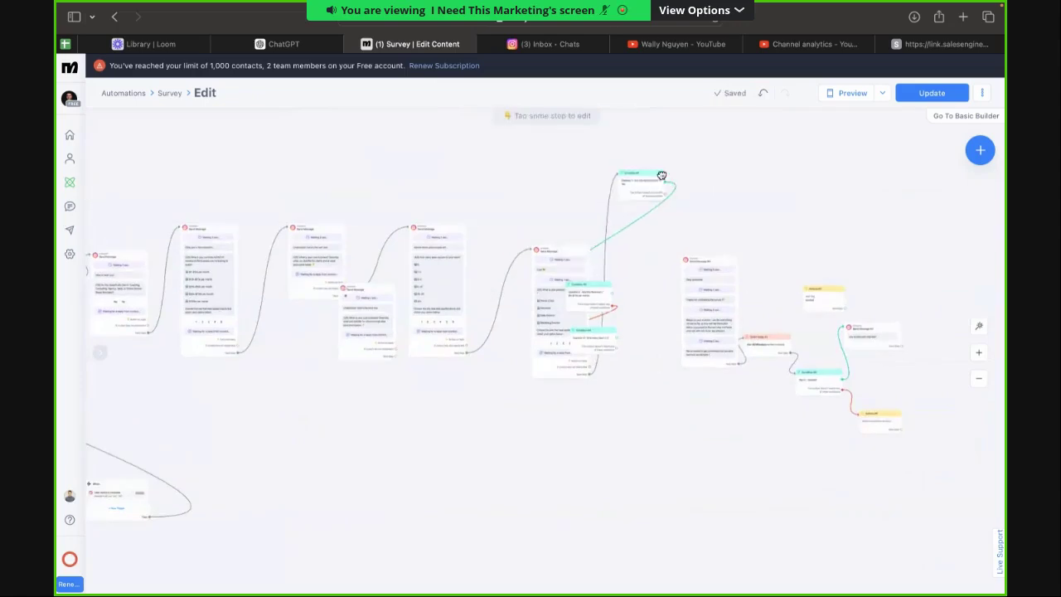
drag(605, 293, 658, 249)
drag(598, 343, 664, 372)
Spread the survey completion message and its following delay, condition, message and action blocks further right.
drag(710, 310, 770, 250)
drag(780, 356, 828, 352)
drag(830, 304, 870, 227)
drag(876, 357, 958, 308)
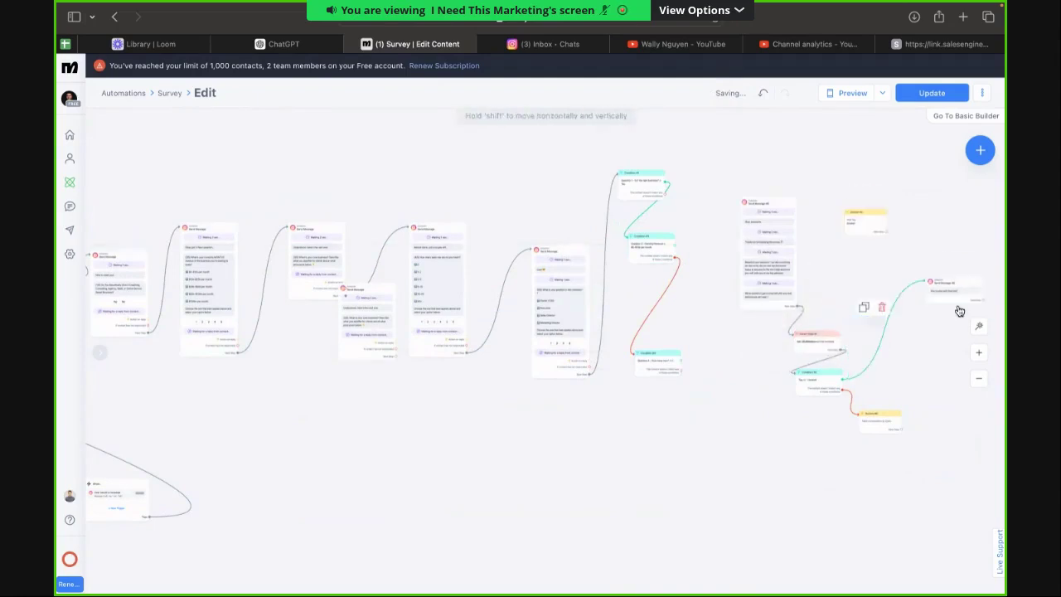
drag(824, 396, 924, 434)
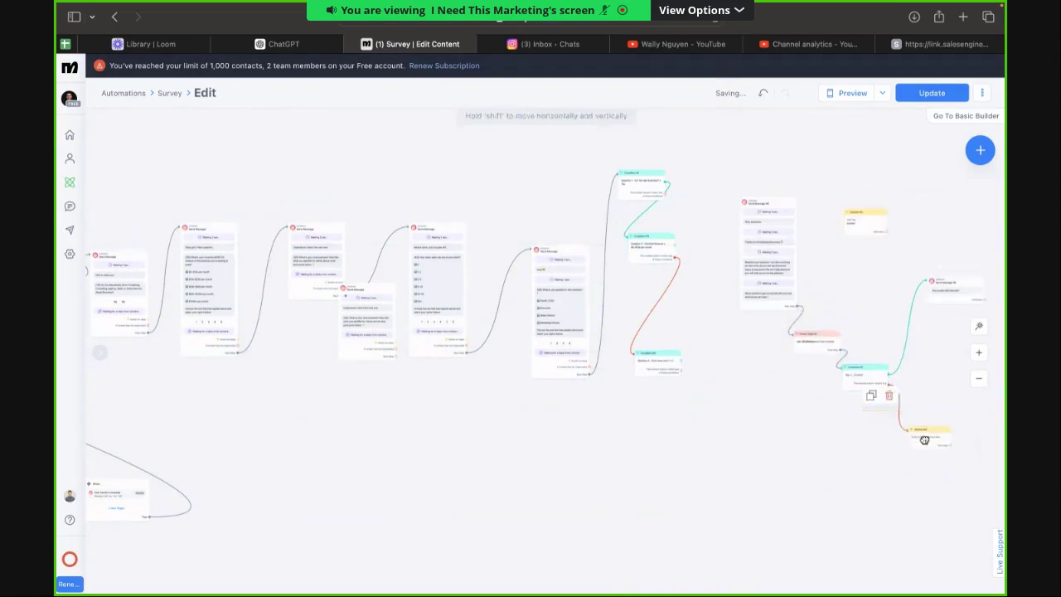
Disconnect the core business question from the sales rep question and place the duplicated message between them.
scroll(569, 326, up, 5)
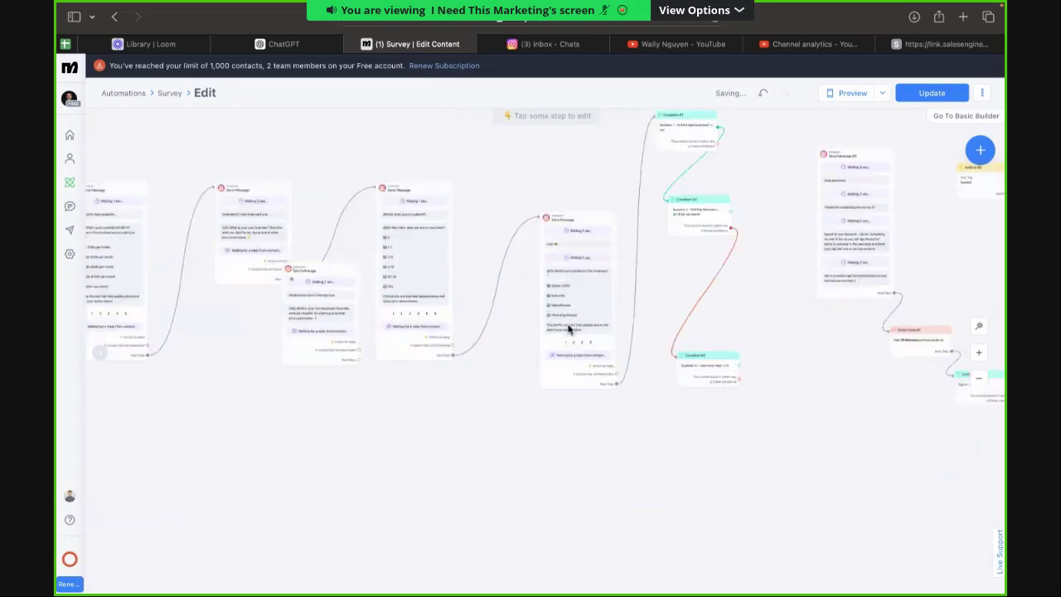
drag(422, 391, 522, 400)
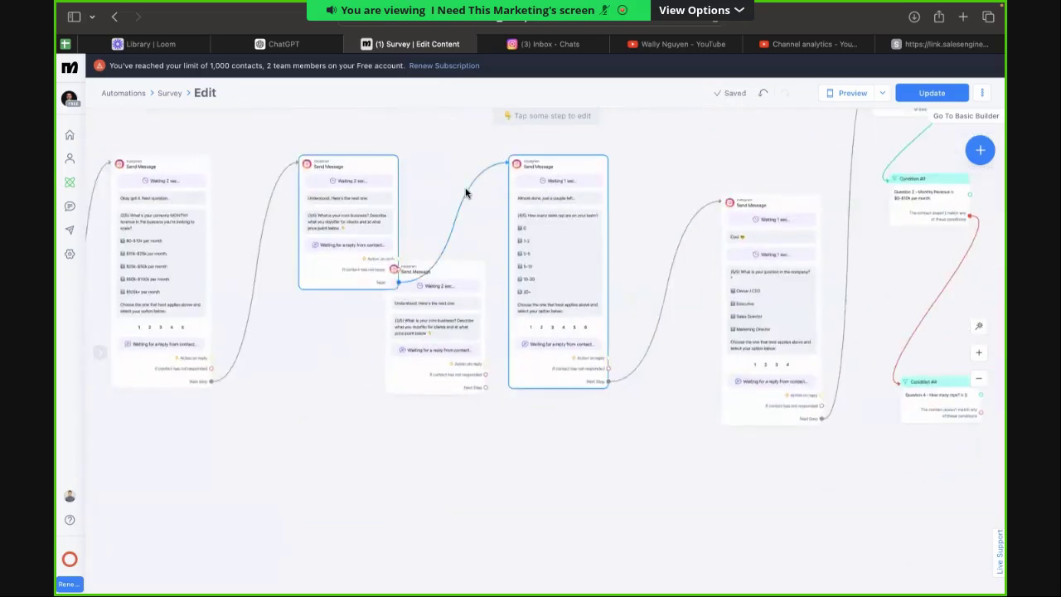
click(441, 266)
drag(440, 266, 480, 220)
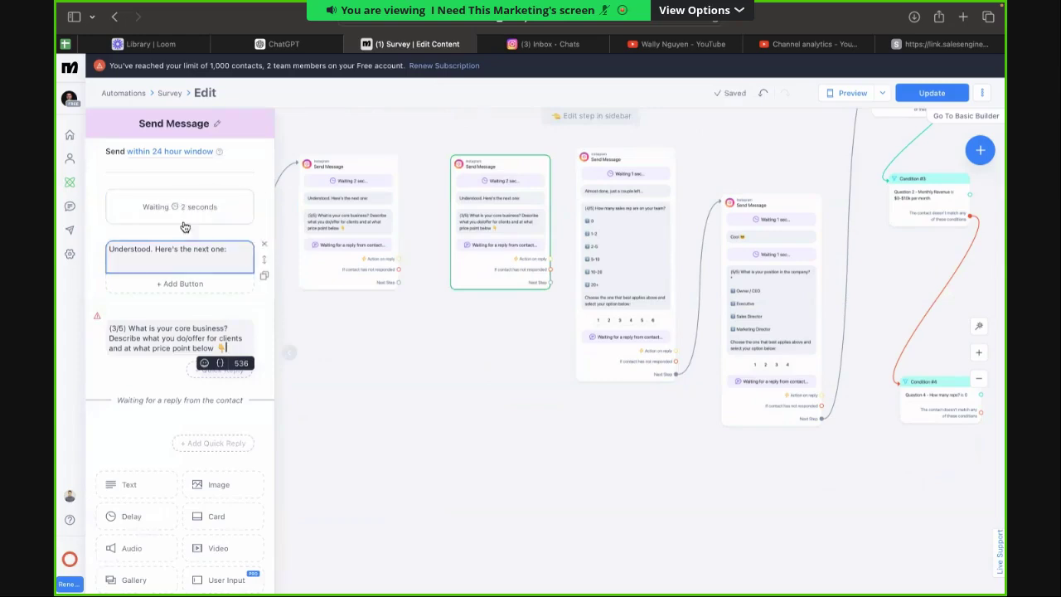
Change the duplicated message's intro text to "Thanks for clearing that up. I have the next question for you now:".
click(184, 249)
triple_click(184, 249)
drag(229, 252, 101, 257)
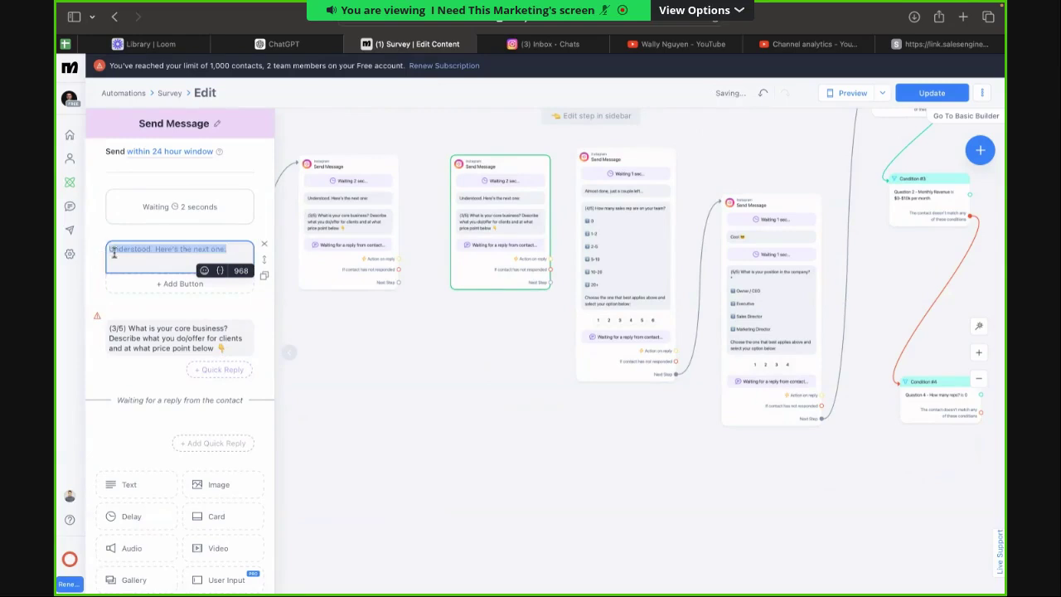
click(375, 358)
drag(375, 358, 491, 361)
drag(352, 340, 414, 351)
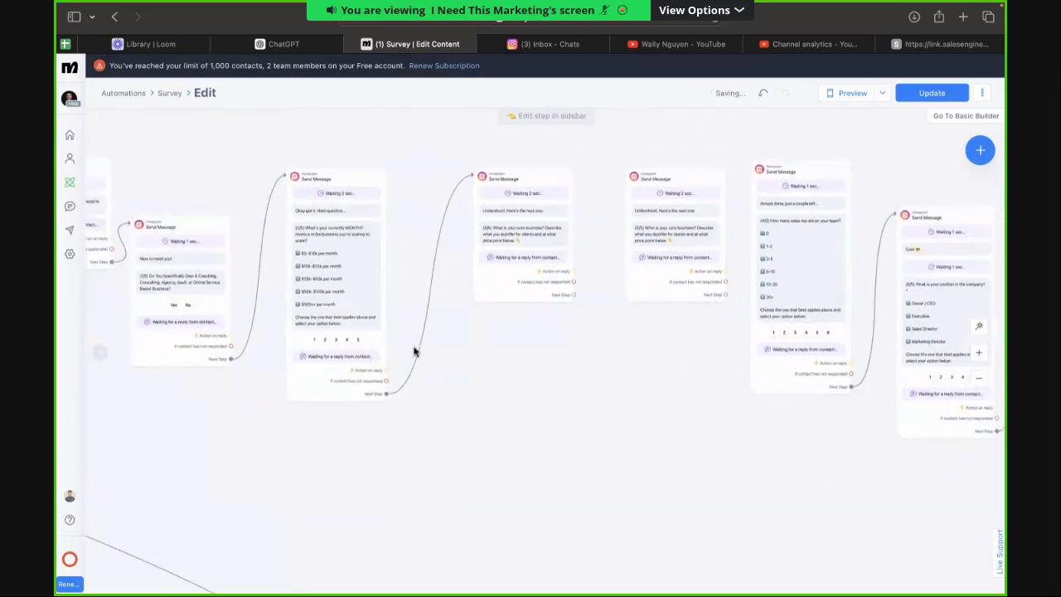
scroll(457, 356, right, 4)
click(503, 238)
triple_click(187, 249)
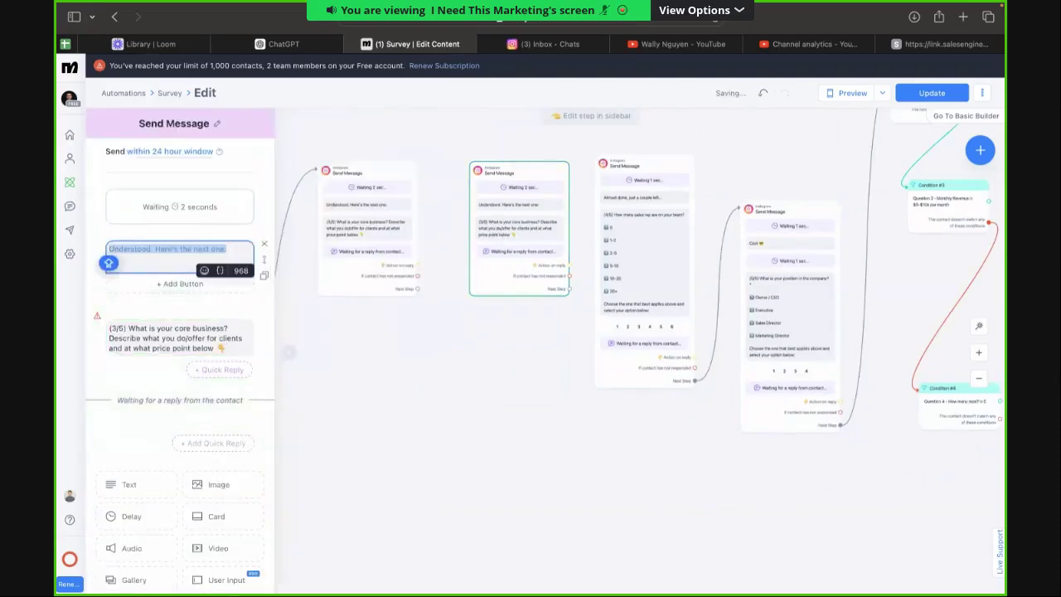
text(Thanks for clearing)
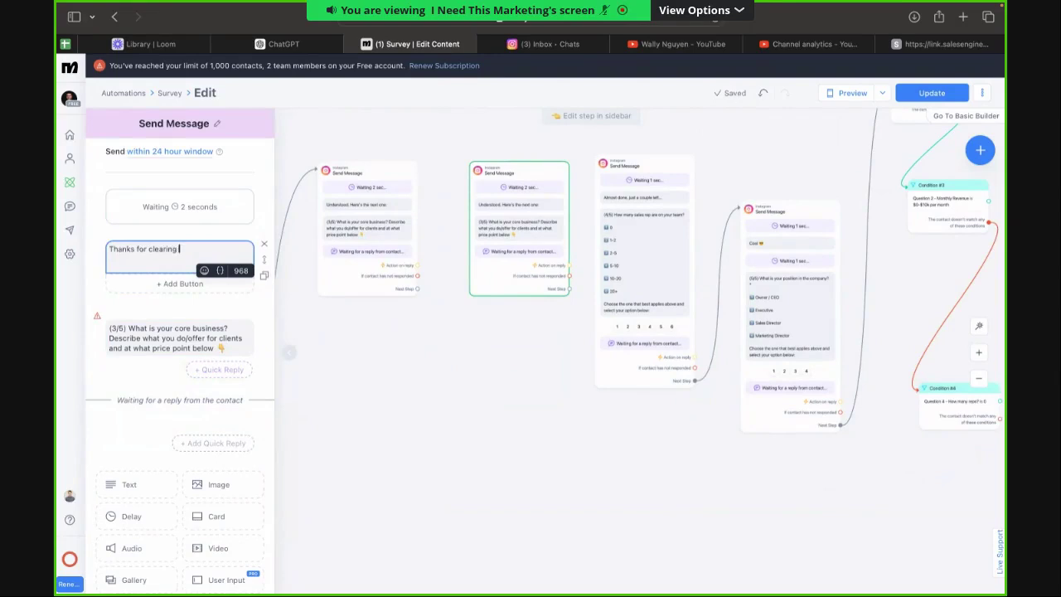
text( that up)
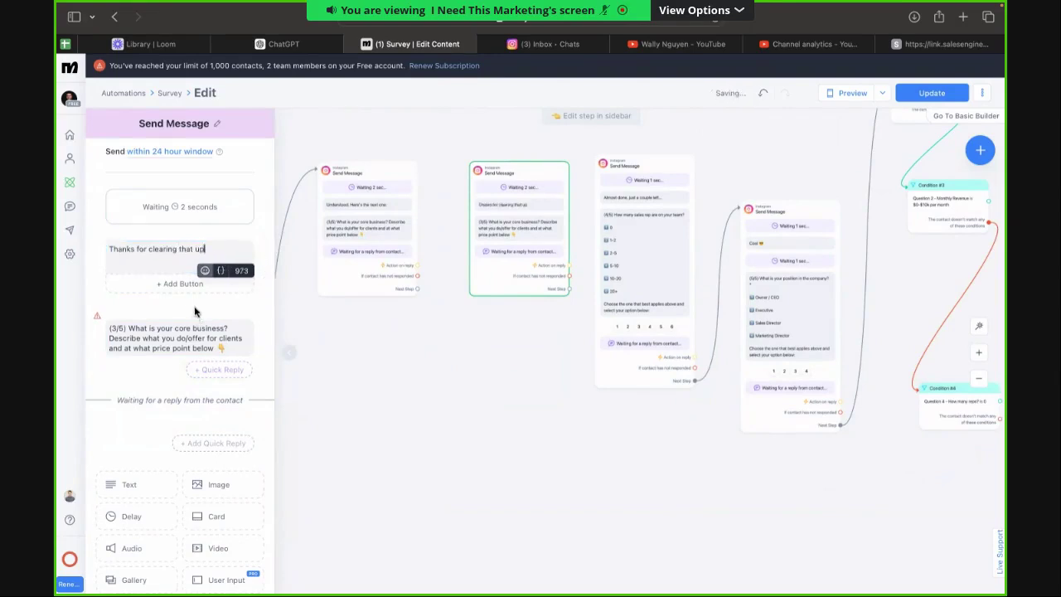
text(. He's t)
key(BackSpace)
key(BackSpace)
key(BackSpace)
key(BackSpace)
key(BackSpace)
key(BackSpace)
key(BackSpace)
key(BackSpace)
text(I have the next question for you now:)
Reword the duplicated question as "How do you get your leads and how many do you get per month on average? Provide as much detail as possible".
click(207, 331)
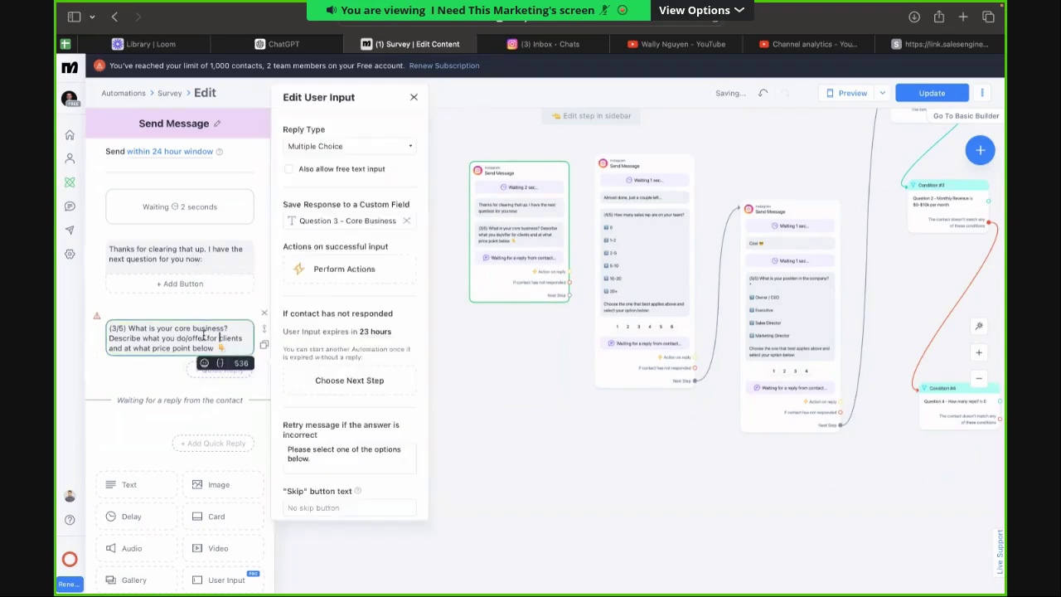
mouse_move(129, 331)
mouse_down()
mouse_move(222, 330)
mouse_move(223, 346)
mouse_move(145, 338)
mouse_up()
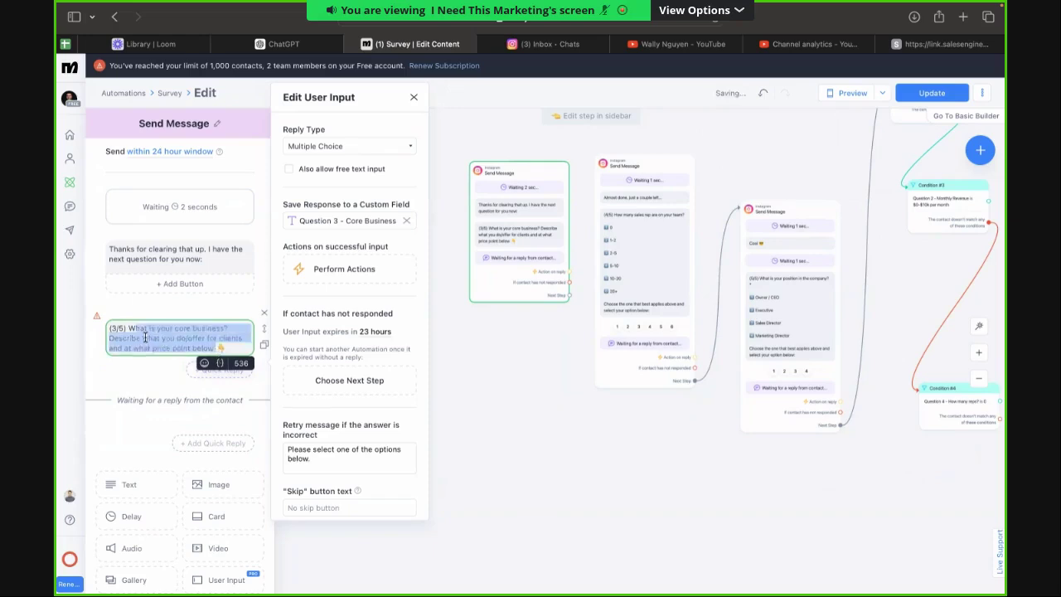
text(H)
text(do you get you leds)
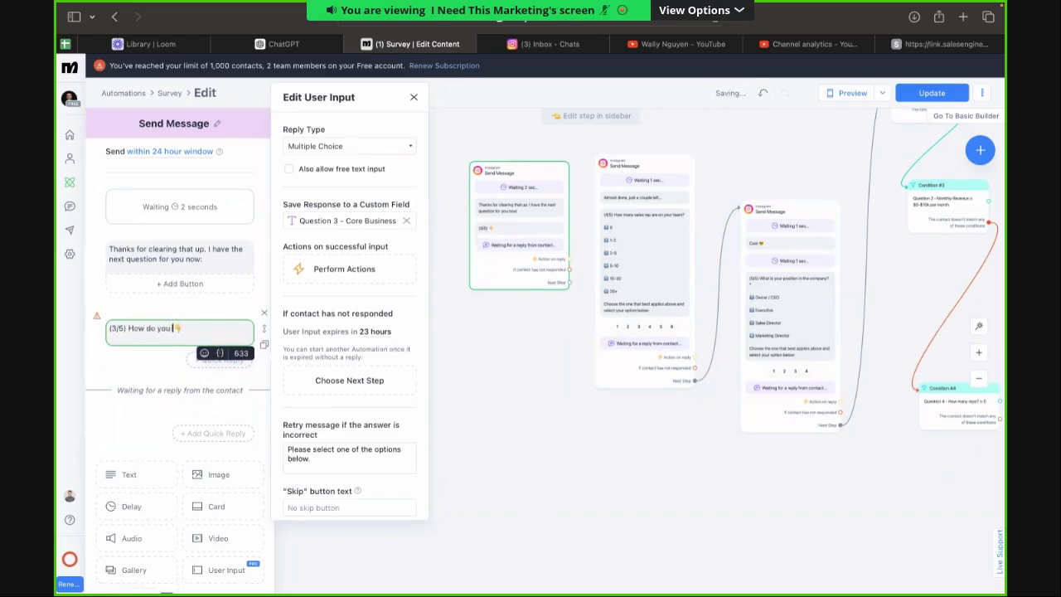
key(BackSpace)
key(BackSpace)
text(ads?)
key(BackSpace)
key(BackSpace)
key(BackSpace)
key(BackSpace)
key(BackSpace)
key(BackSpace)
key(BackSpace)
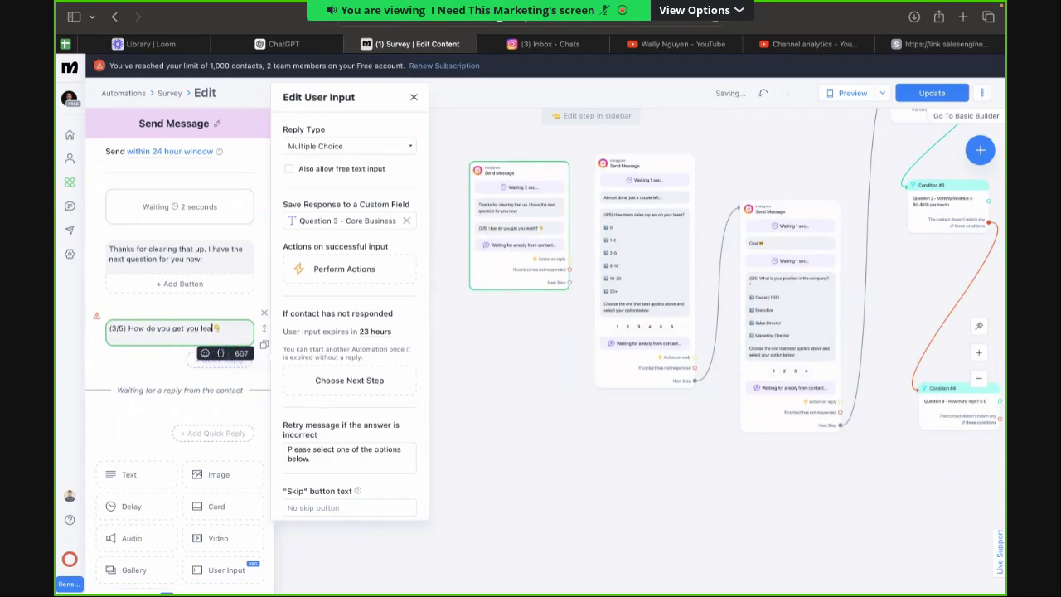
text(r leads and how many d)
text(o you ge)
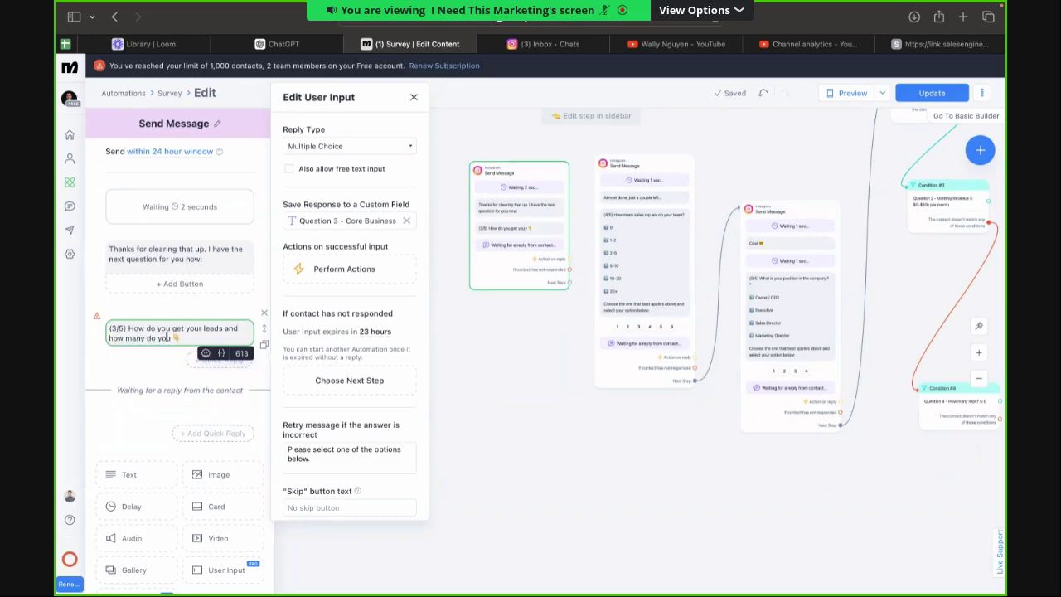
text(t per month on)
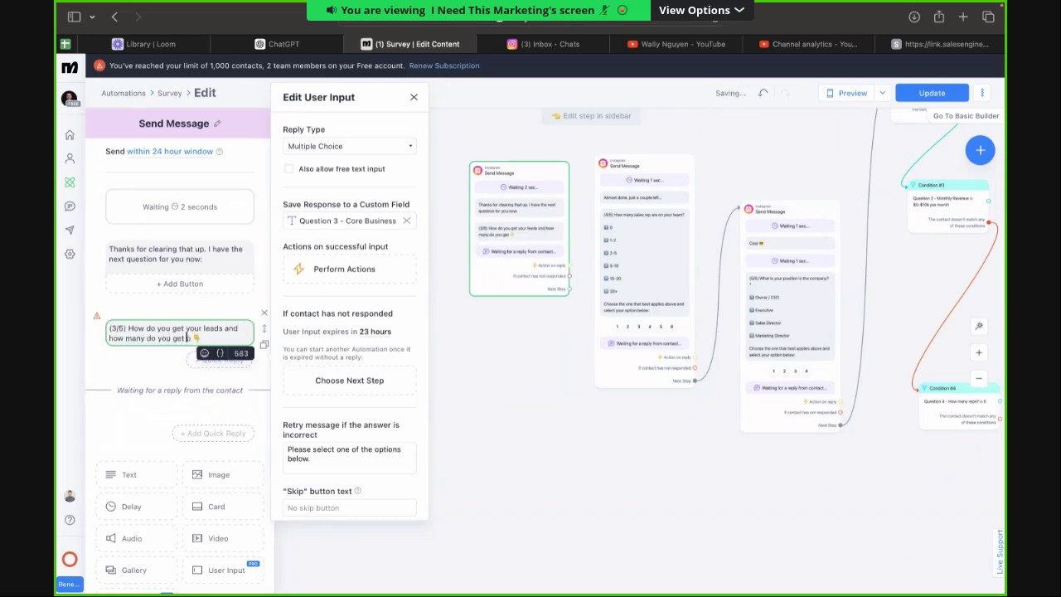
text( average?)
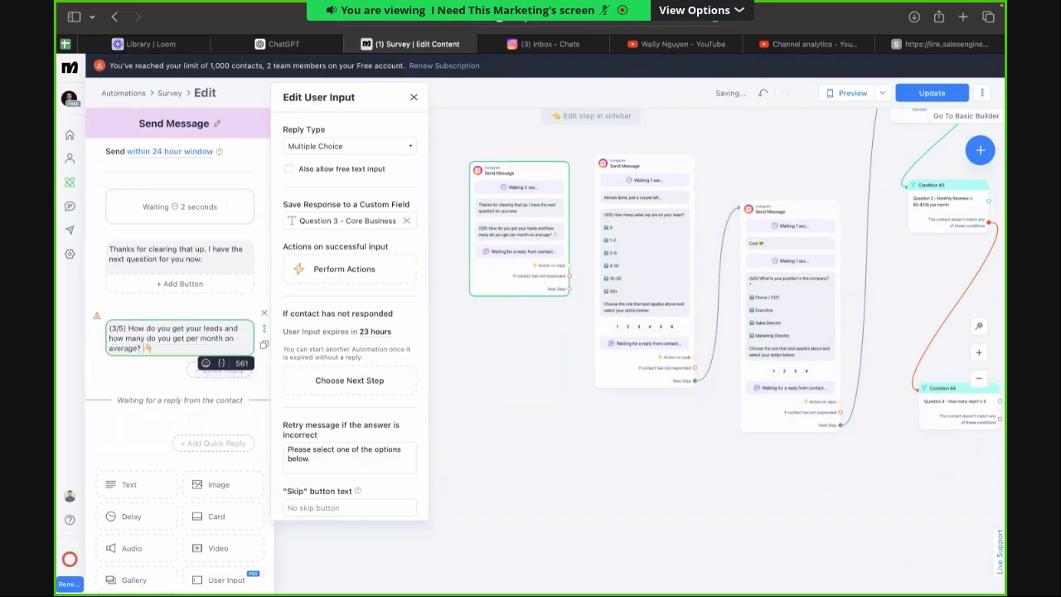
text( Pro)
text(vide as much d)
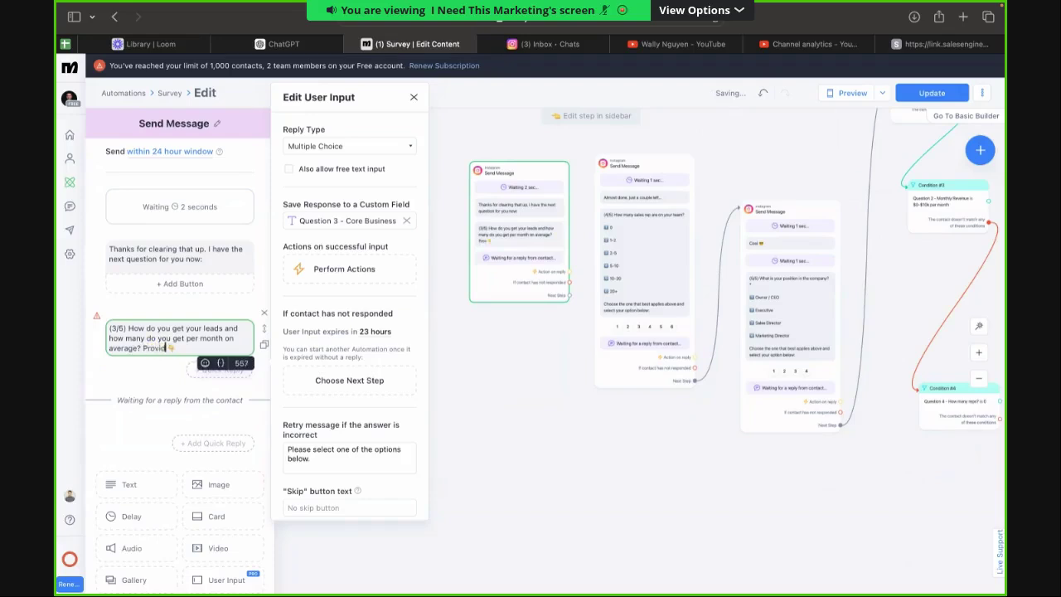
text(etail as possible)
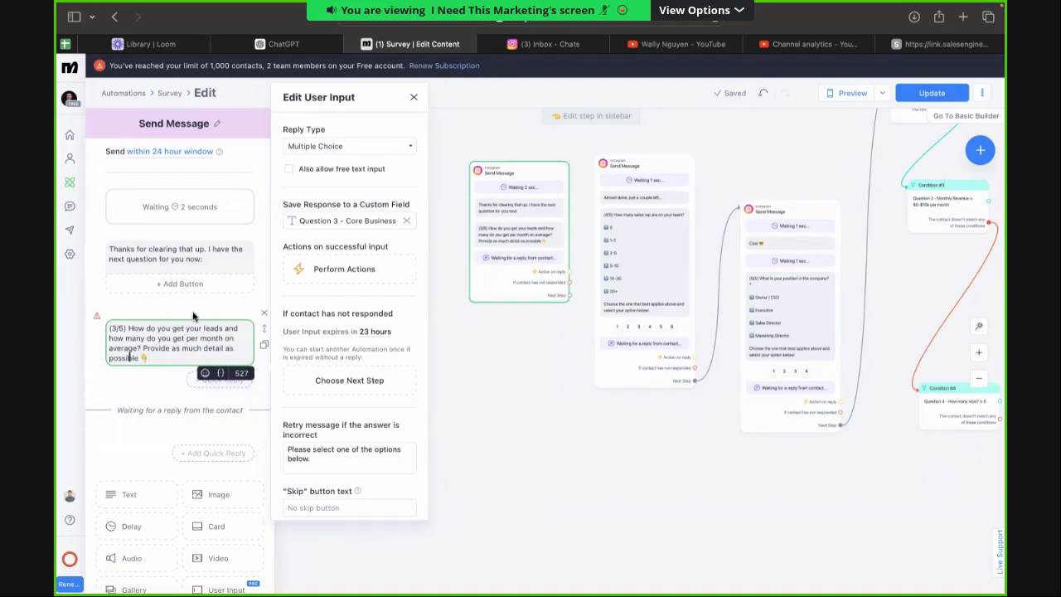
click(541, 381)
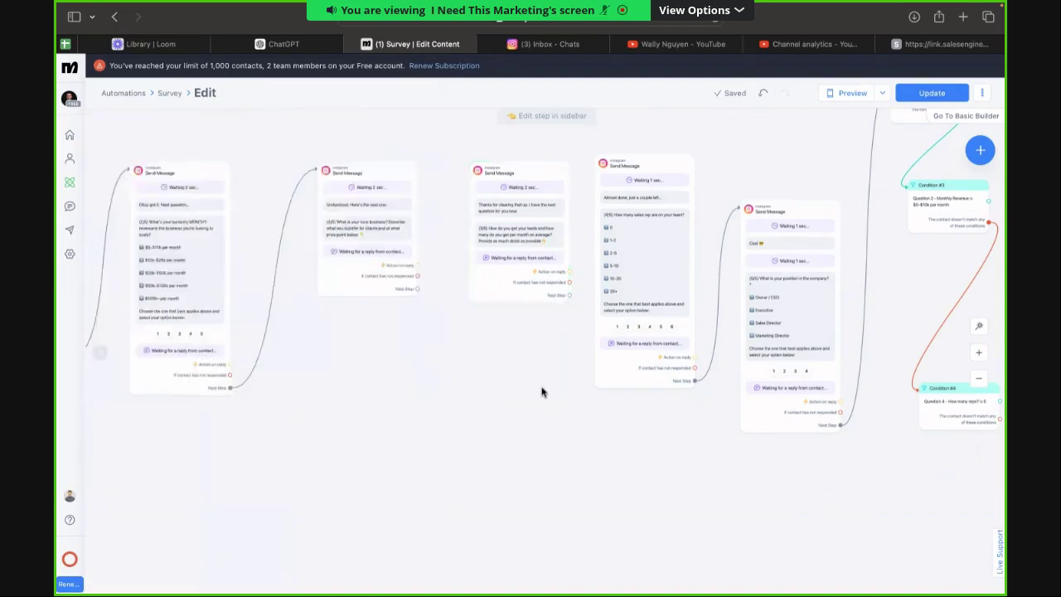
Change the counters of the business type, monthly revenue and core business questions to 1/6, 2/6 and 3/6.
click(203, 325)
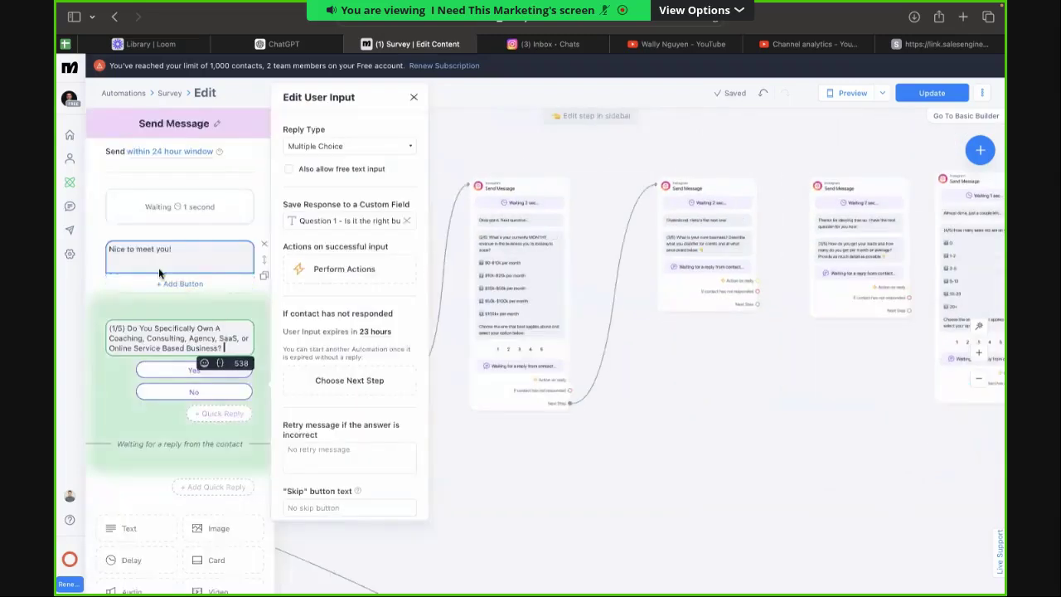
key(BackSpace)
text(6)
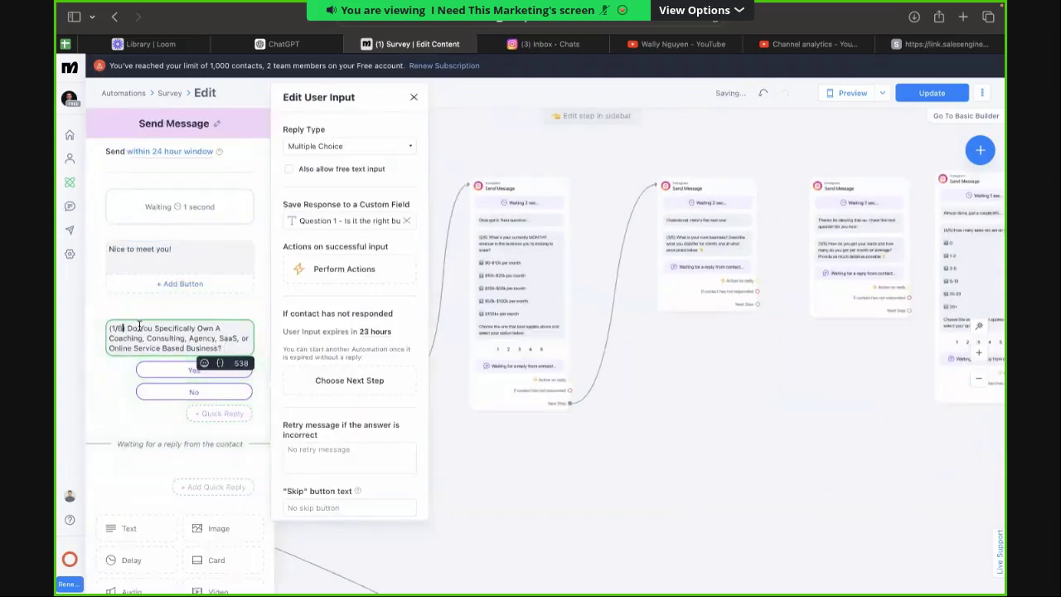
click(569, 272)
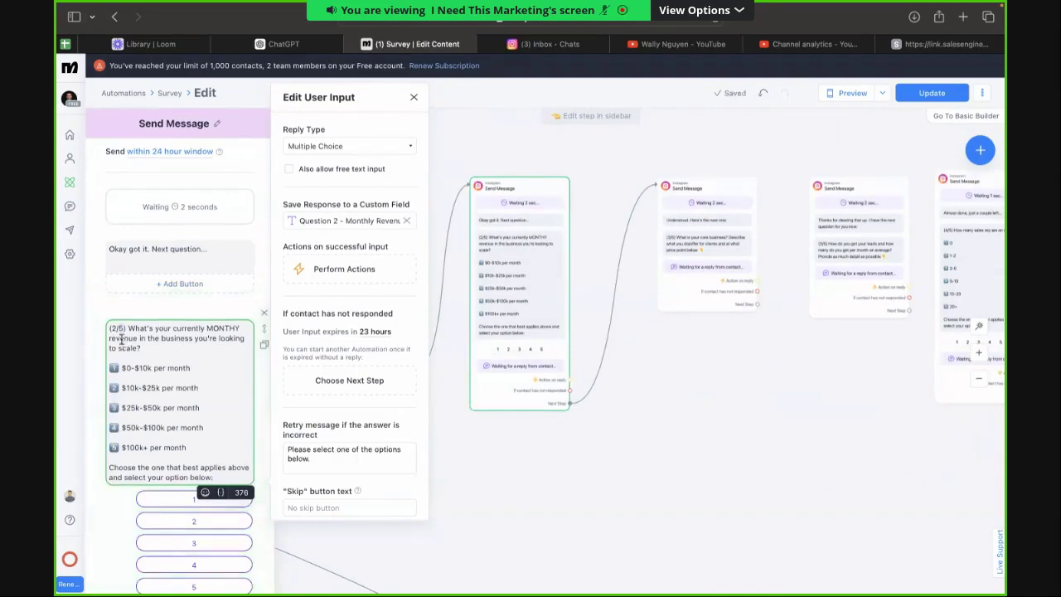
click(670, 363)
click(720, 300)
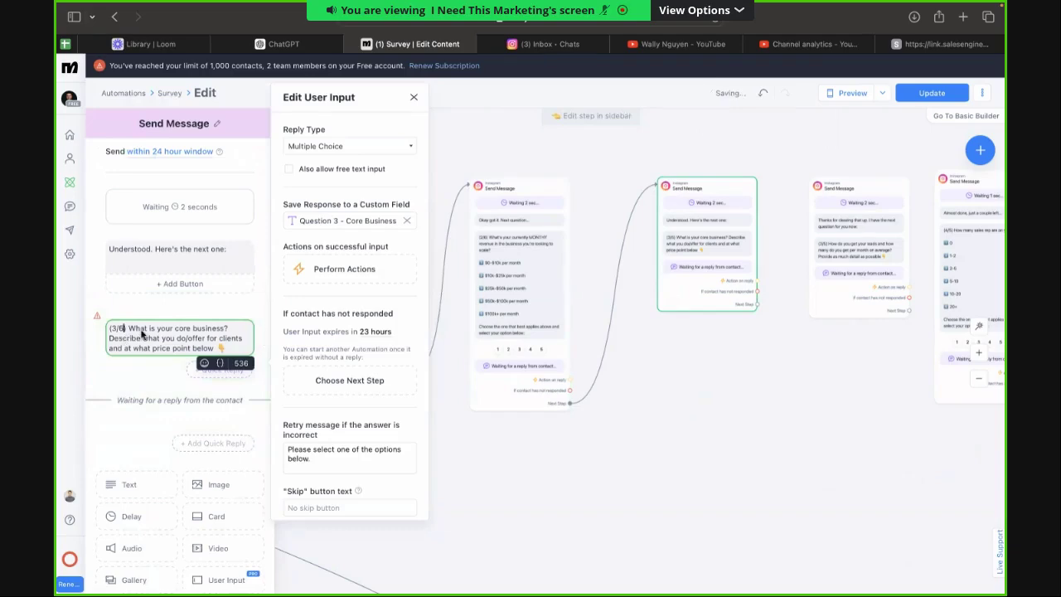
Set the question total to 6 in the counters of the leads, sales rep and company position questions.
click(688, 389)
scroll(779, 403, right, 3)
click(667, 262)
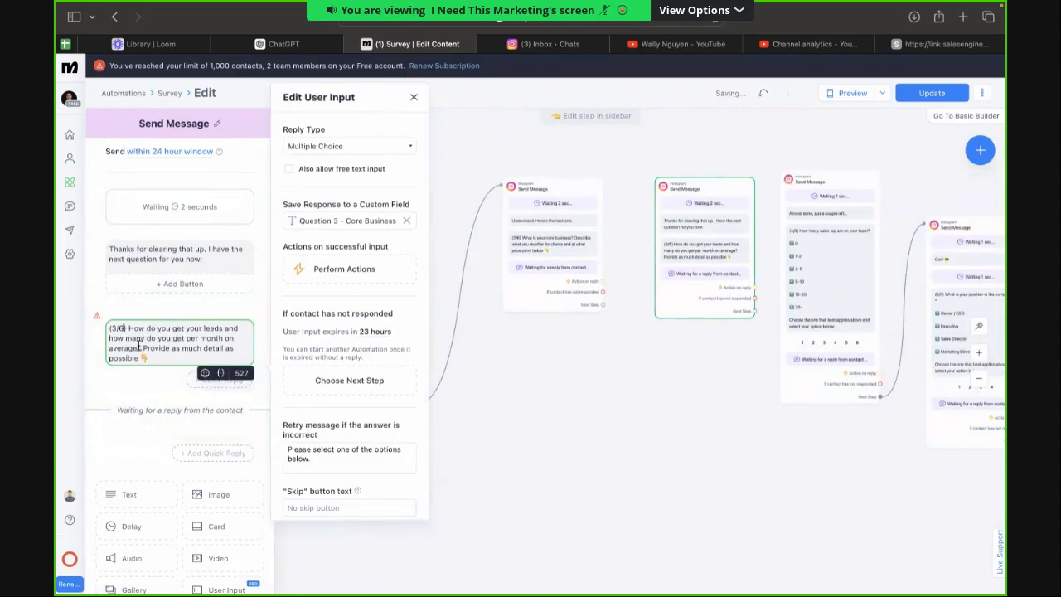
click(688, 407)
drag(688, 407, 469, 417)
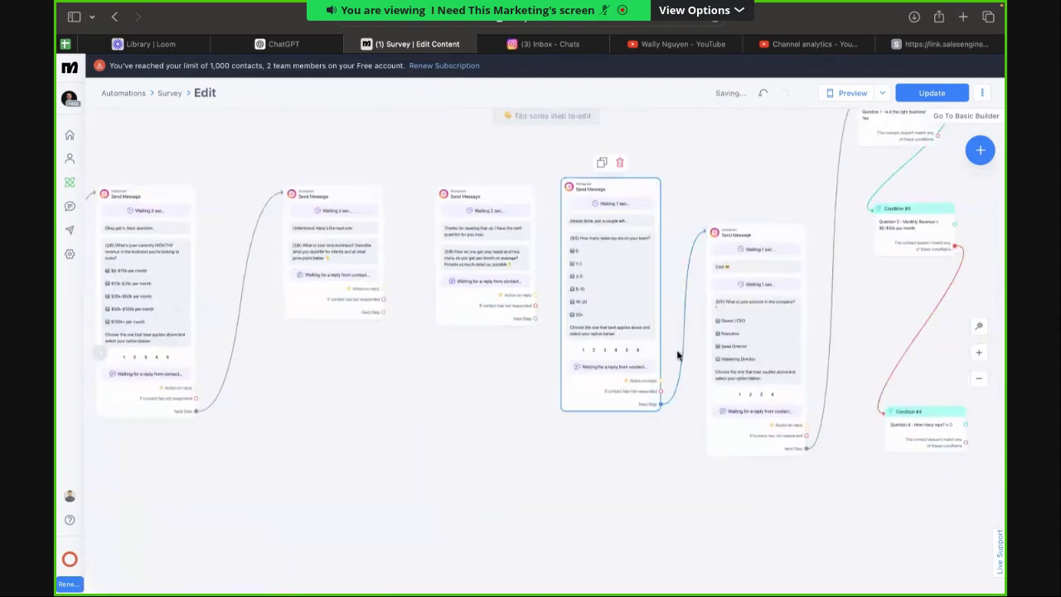
click(742, 357)
click(123, 380)
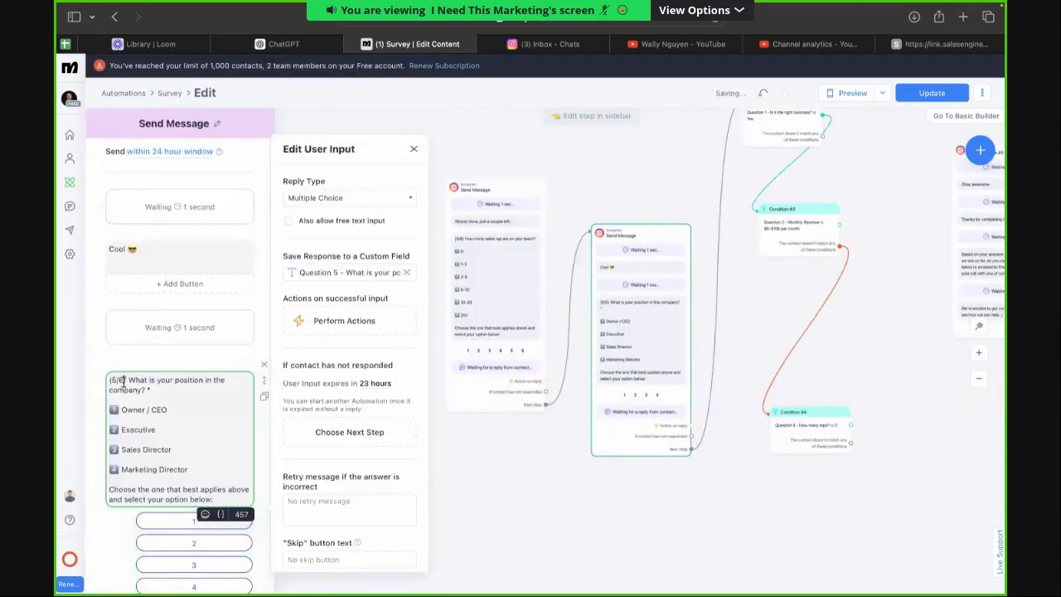
click(504, 452)
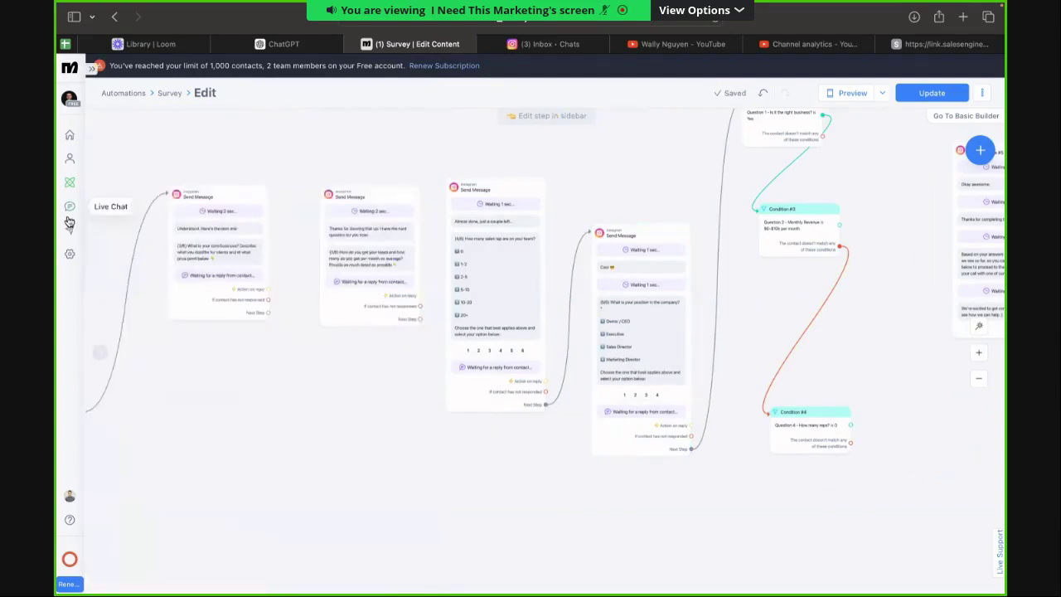
click(70, 254)
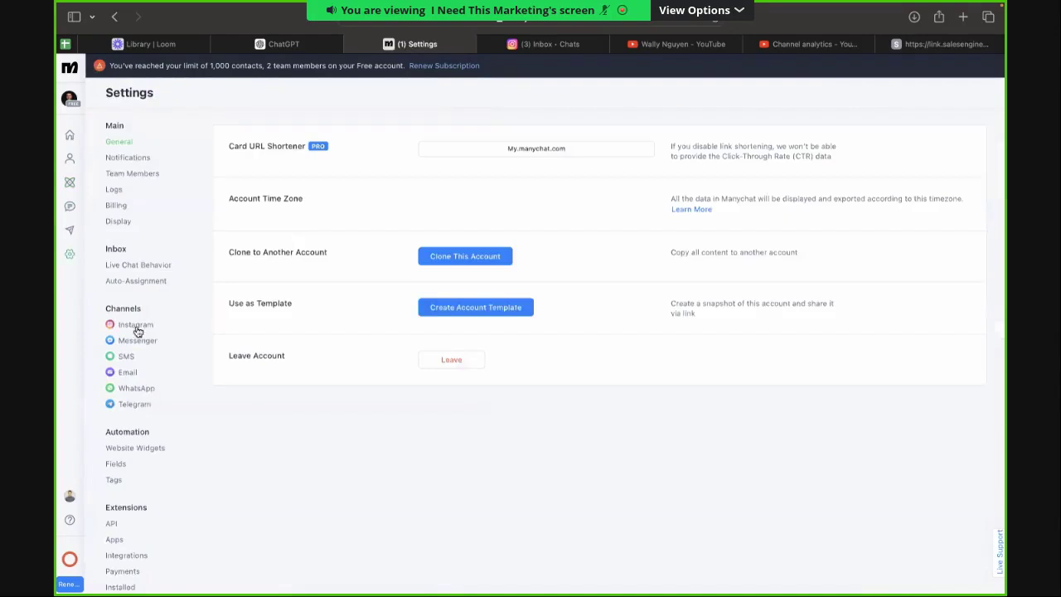
click(70, 182)
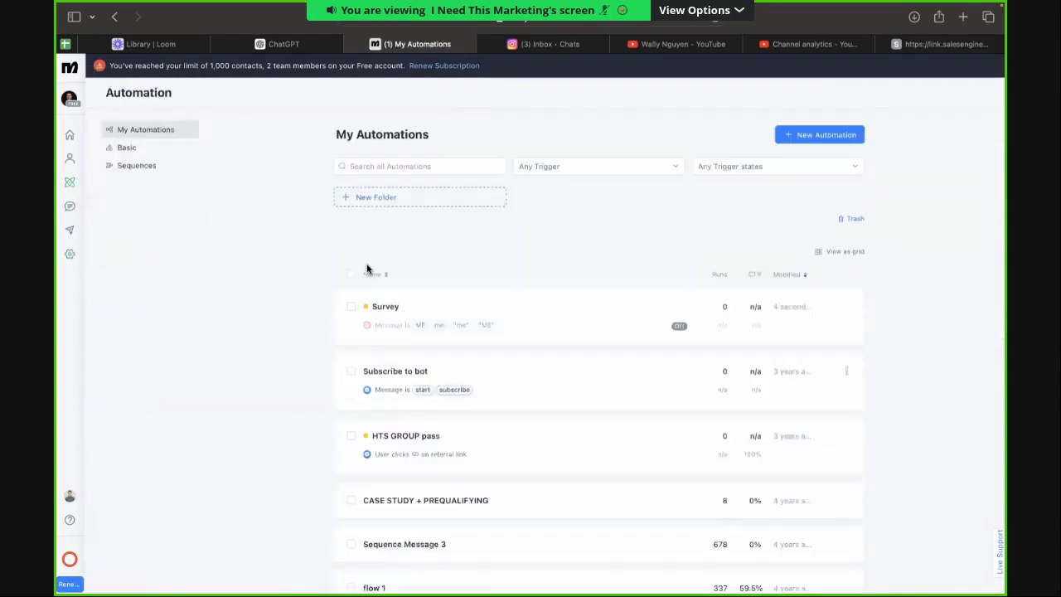
click(70, 212)
mouse_move(78, 220)
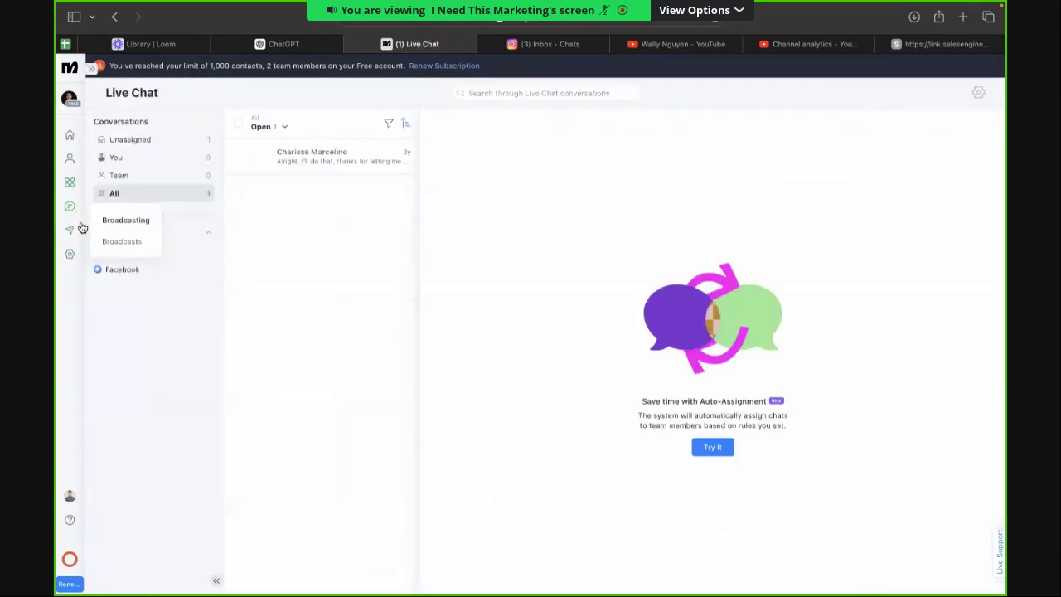
click(70, 253)
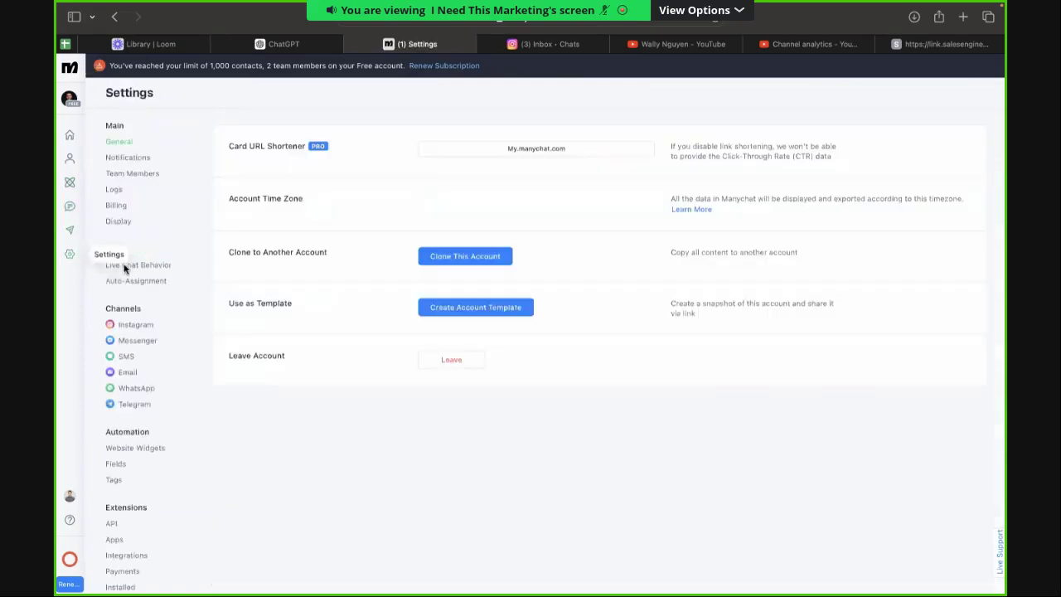
click(70, 211)
Reopen the Survey automation from the automations list and put it in edit mode.
click(69, 183)
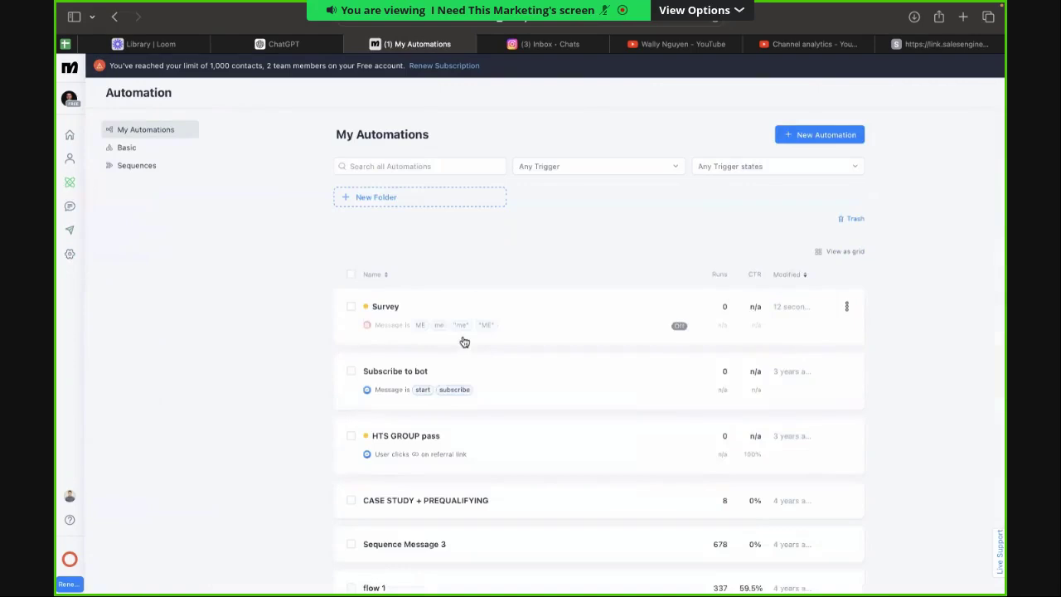
click(466, 331)
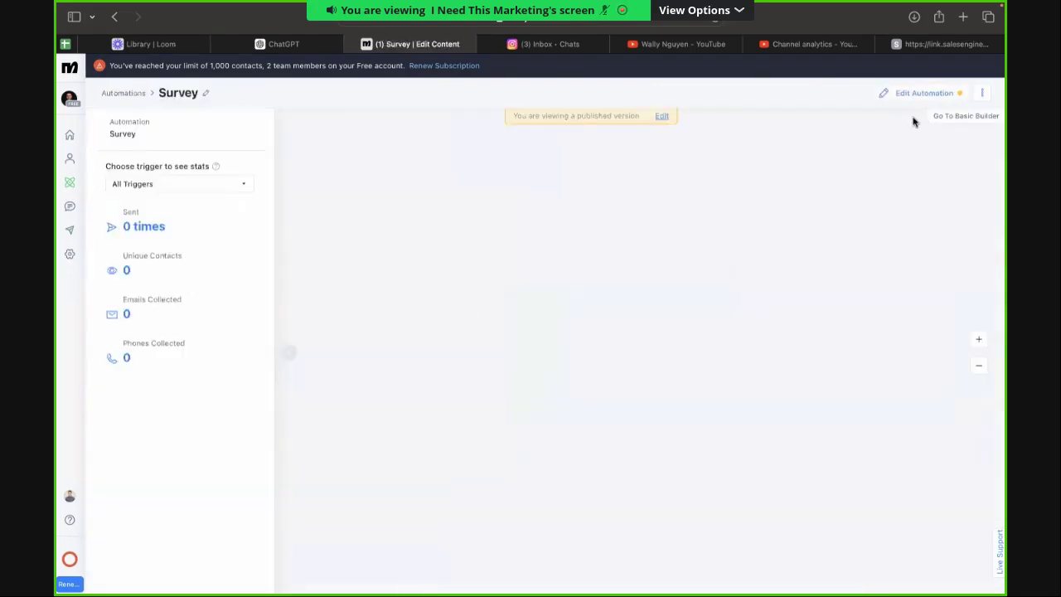
click(920, 92)
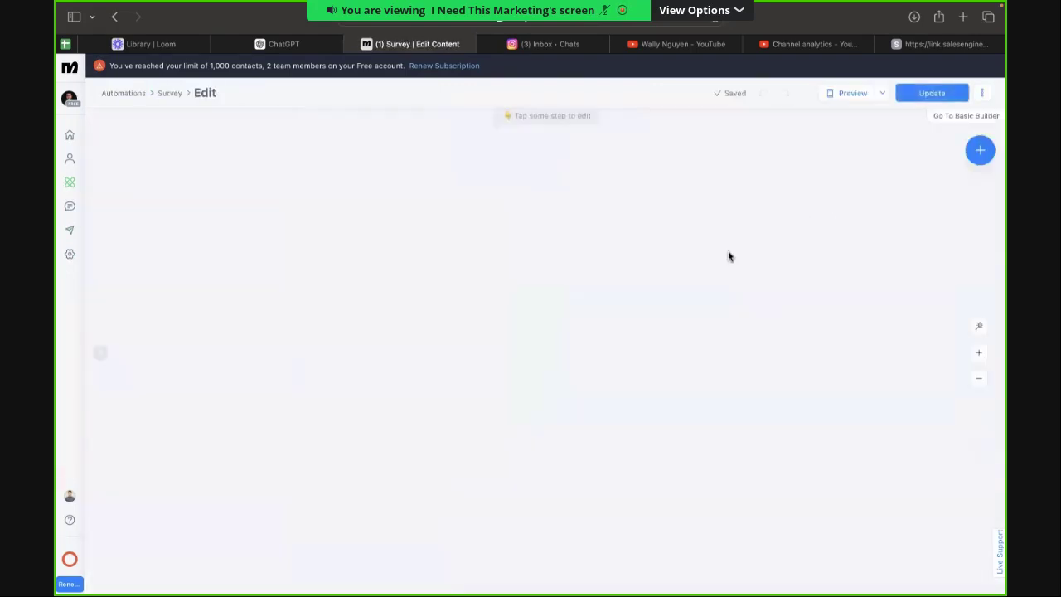
Reposition the leads question message between the core business and sales rep question messages, roughly level with them.
scroll(728, 255, up, 5)
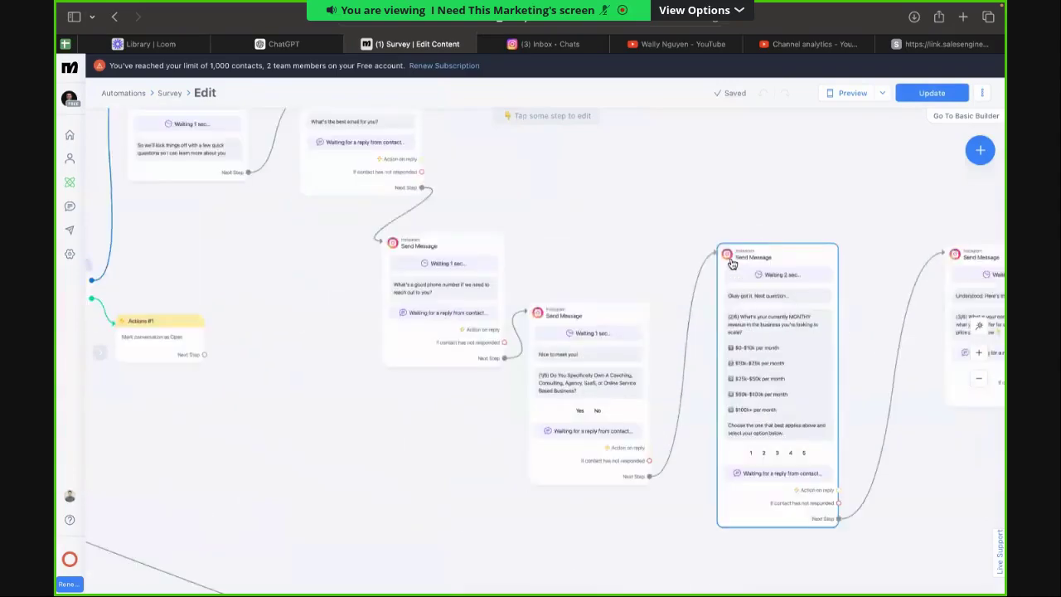
scroll(757, 247, down, 5)
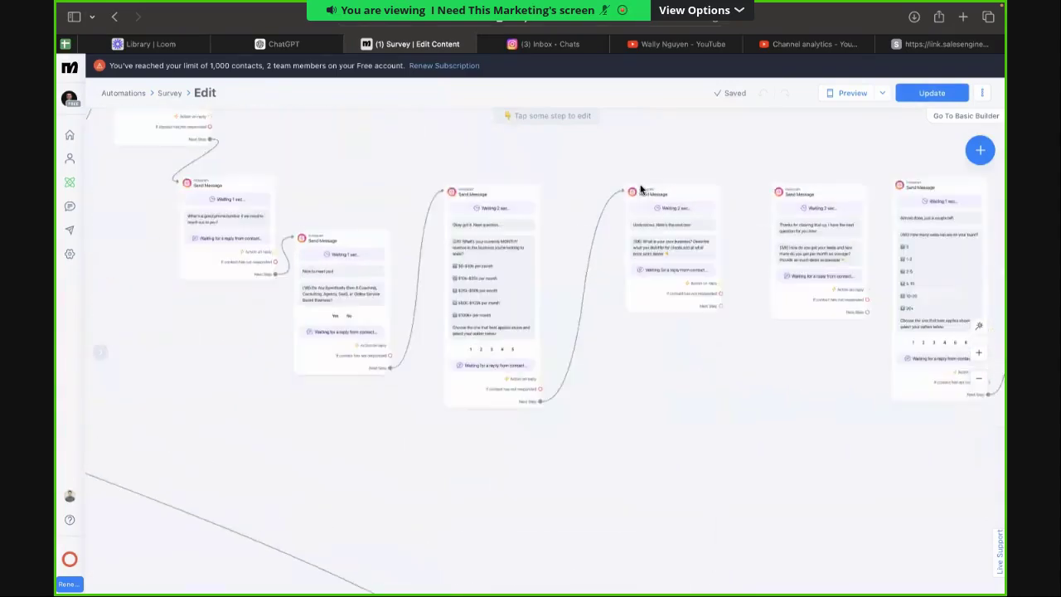
scroll(525, 210, up, 5)
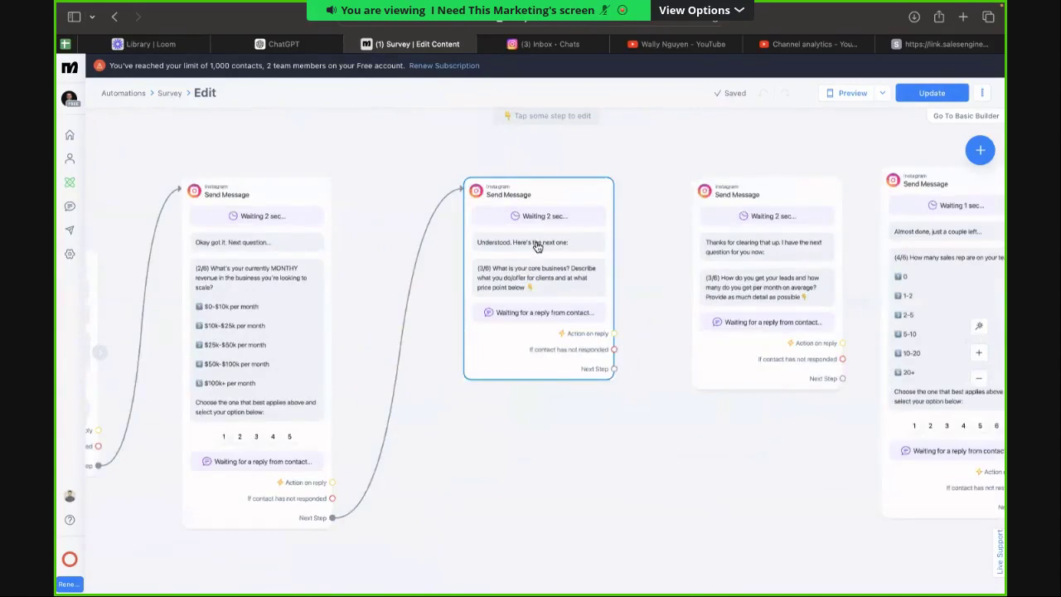
scroll(570, 370, up, 3)
drag(693, 387, 718, 394)
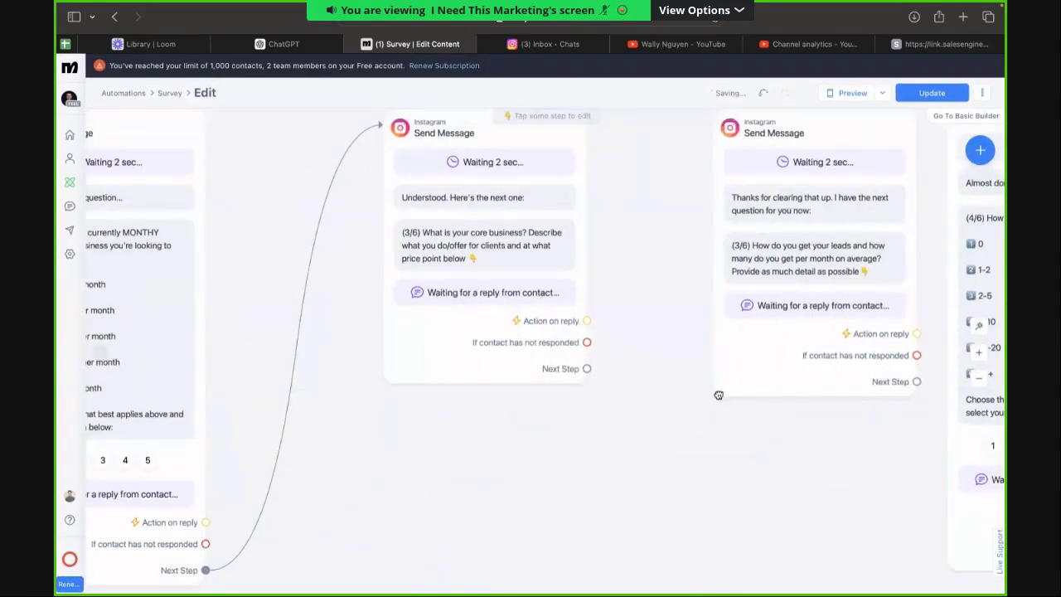
scroll(679, 446, down, 1)
scroll(679, 445, right, 5)
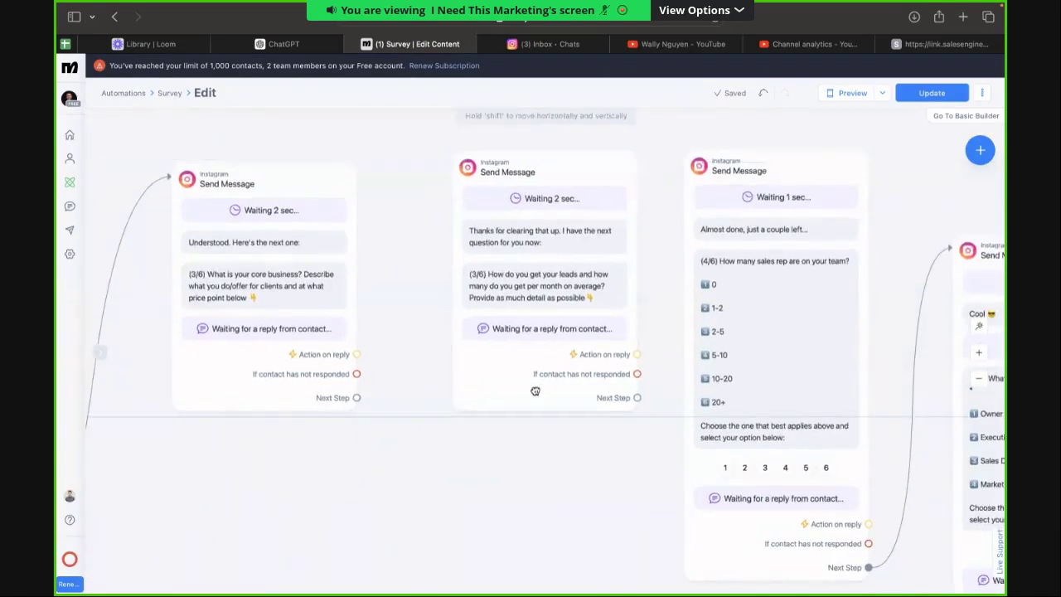
drag(532, 390, 523, 412)
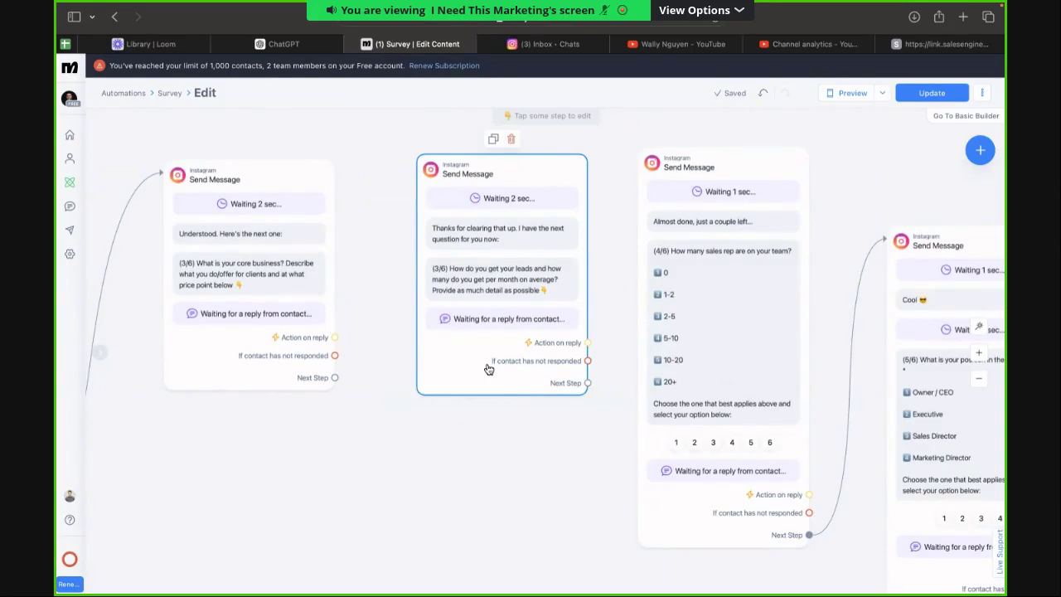
Arrange Condition #1, Condition #3 and Condition #4 in a compact vertical stack beside the company position question.
scroll(484, 397, down, 2)
scroll(489, 416, down, 3)
scroll(453, 402, down, 3)
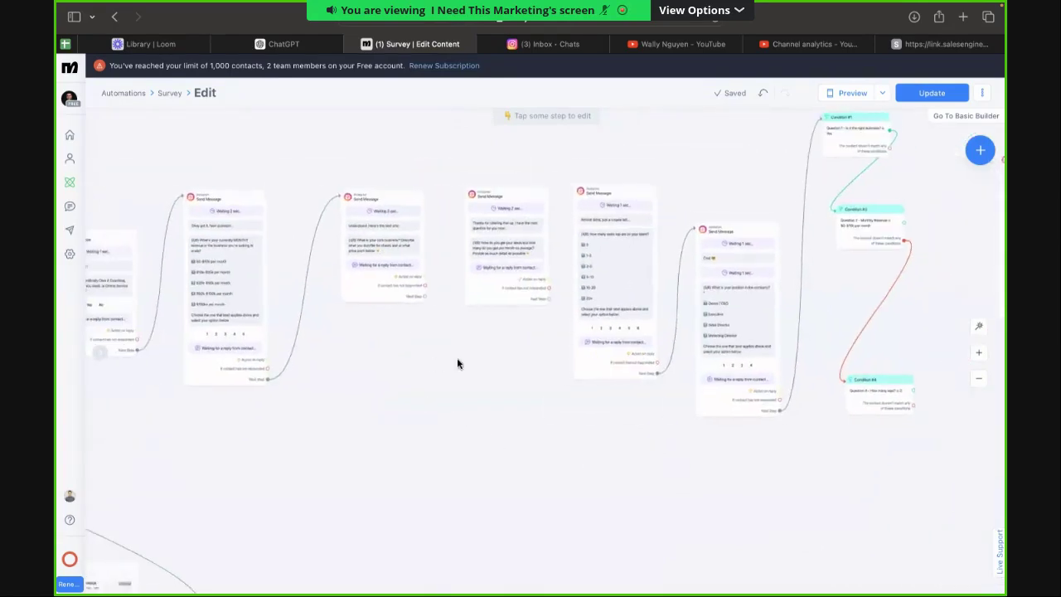
drag(878, 409, 870, 304)
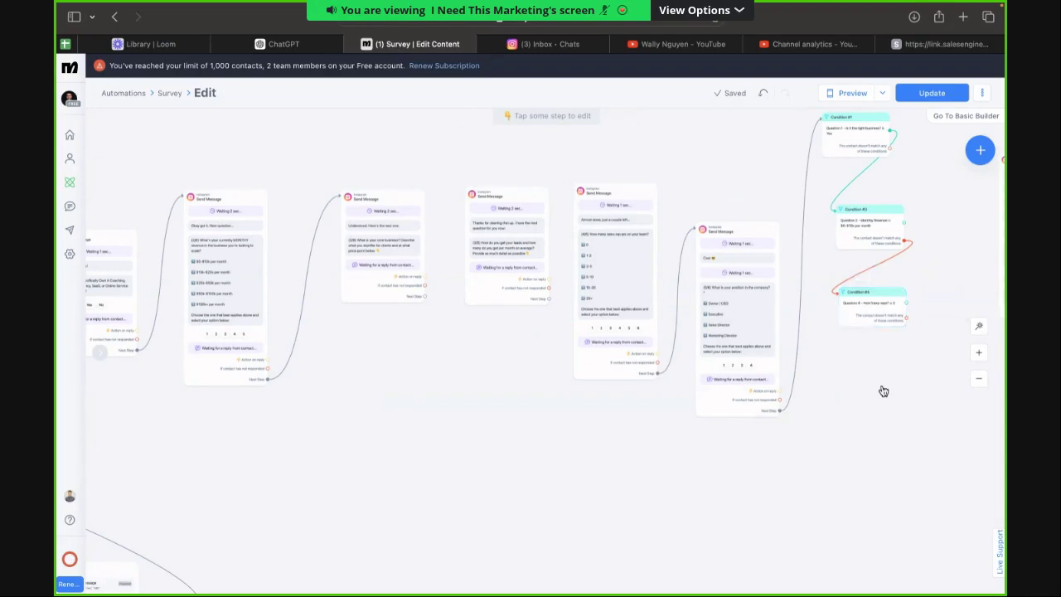
scroll(885, 387, down, 2)
drag(894, 382, 696, 376)
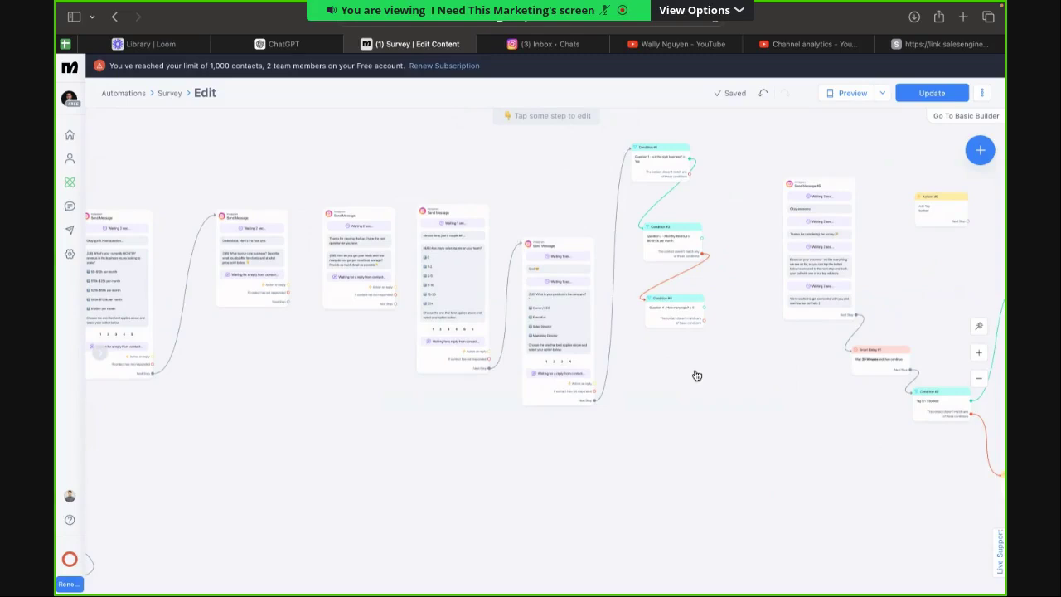
mouse_move(655, 195)
drag(657, 165, 667, 248)
drag(668, 311, 668, 290)
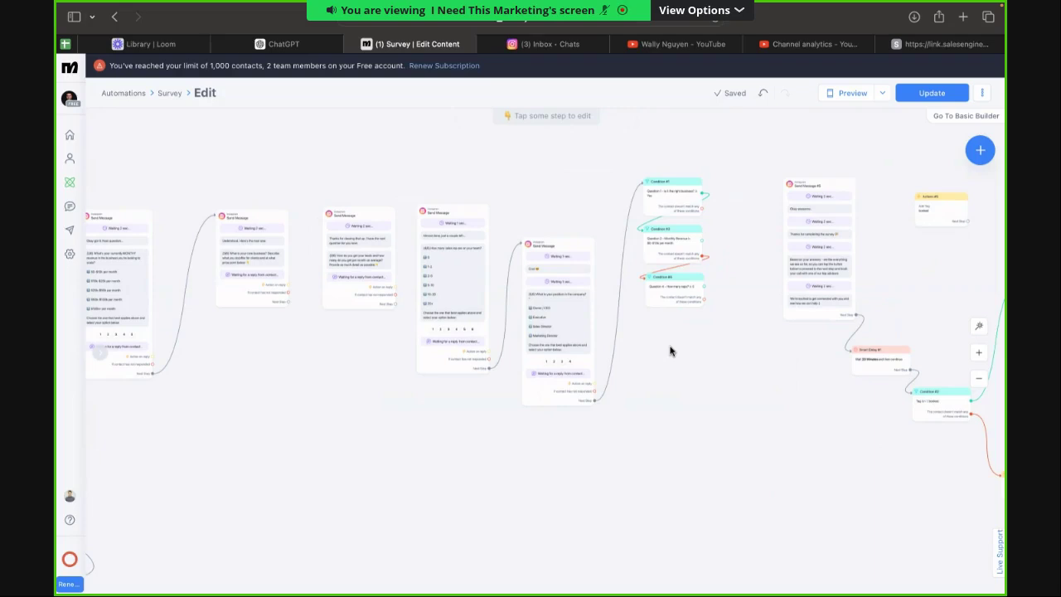
Connect the non-matching output of Condition #4 to Send Message #5, the message for qualified leads.
scroll(670, 351, up, 5)
scroll(692, 344, right, 5)
scroll(692, 344, up, 2)
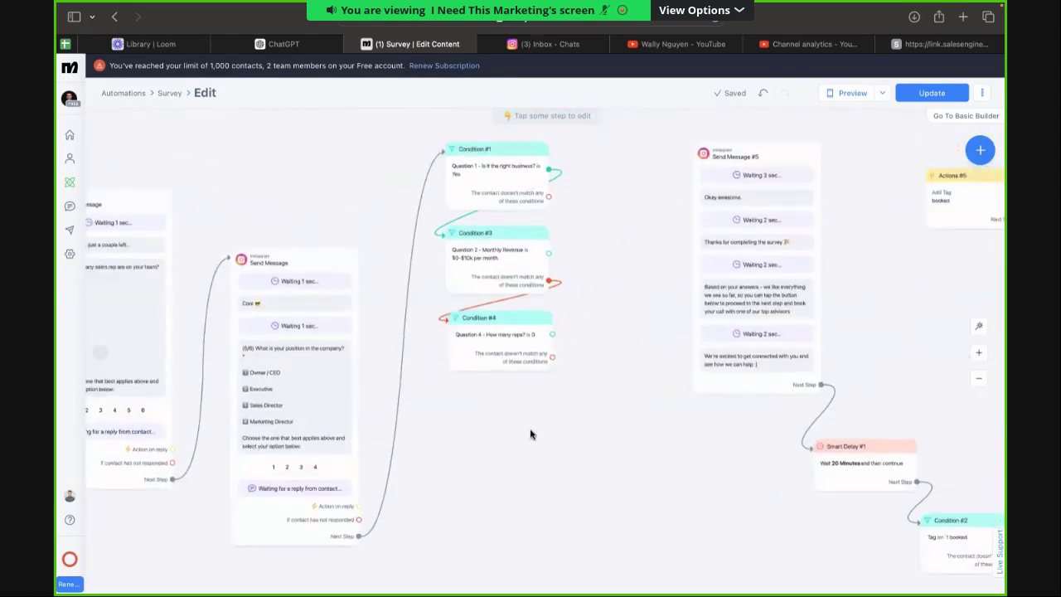
mouse_move(489, 183)
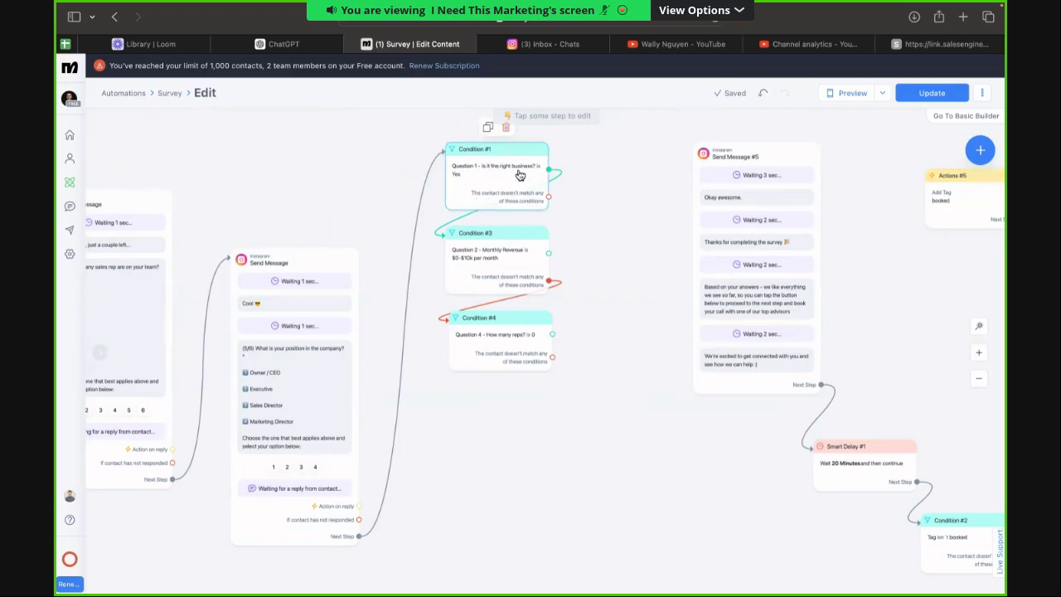
mouse_move(525, 237)
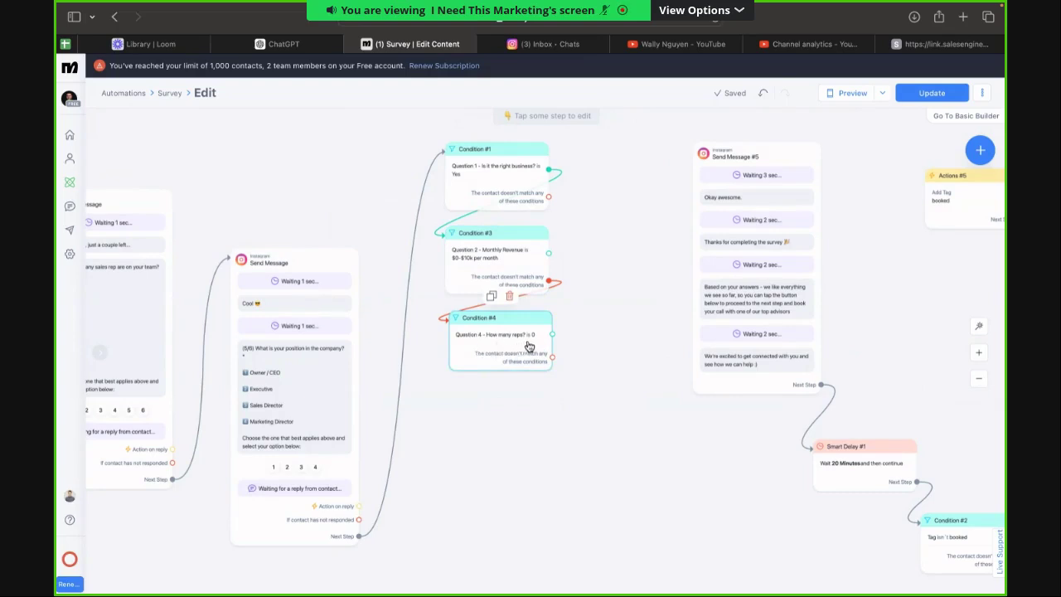
drag(548, 361, 732, 267)
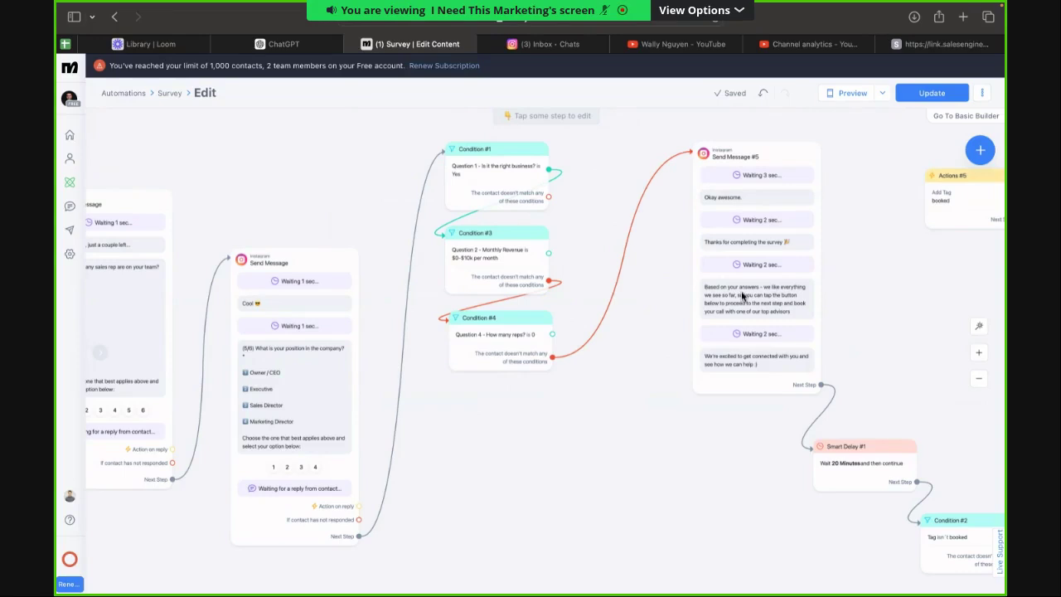
Connect the core business question's next step to the leads question and the leads question's next step to the sales rep question.
scroll(363, 276, left, 5)
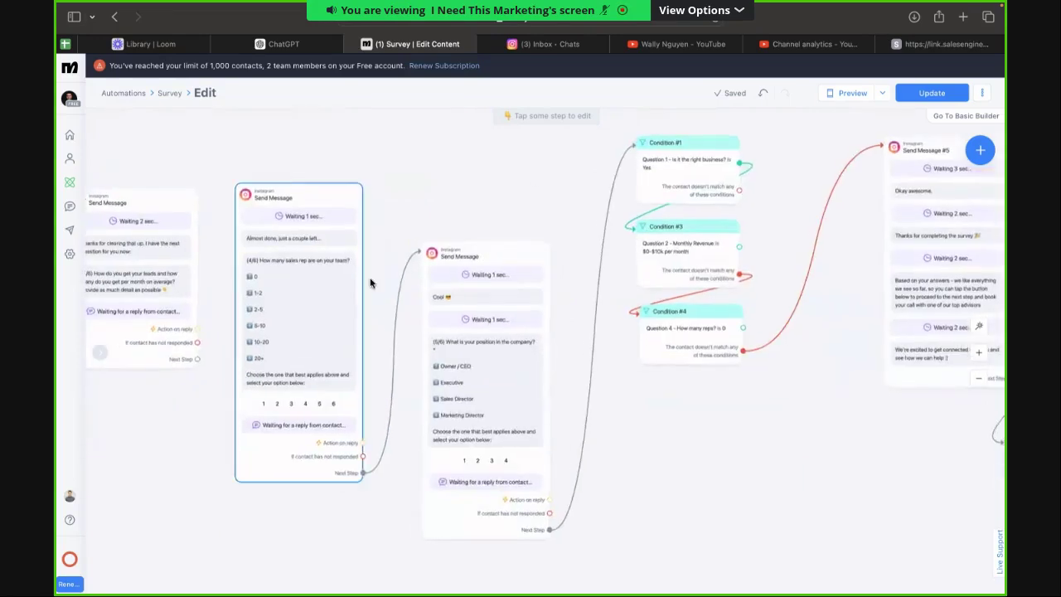
scroll(406, 356, left, 5)
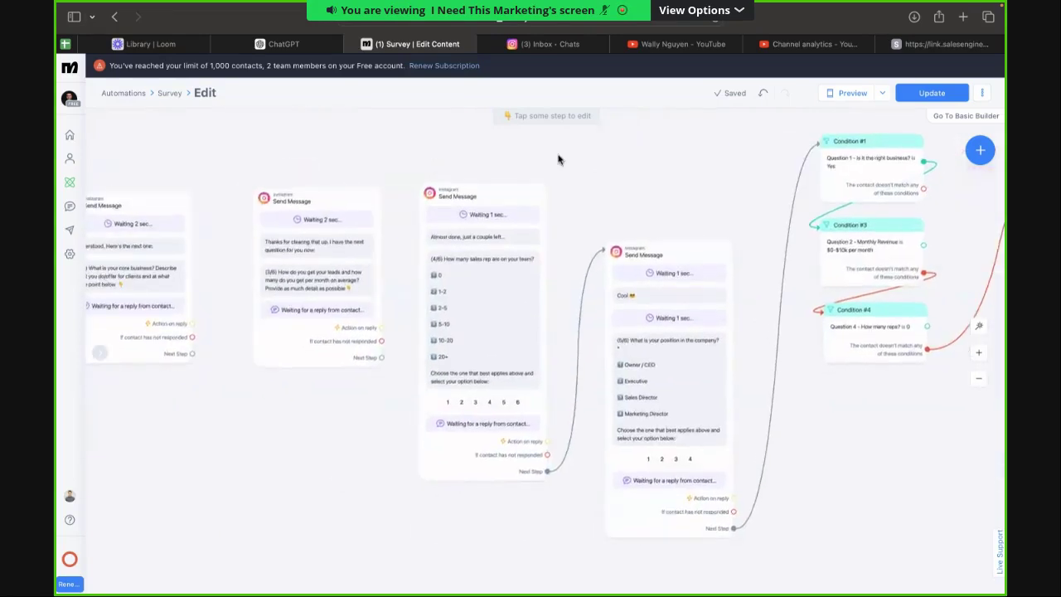
scroll(329, 330, left, 3)
drag(315, 355, 390, 350)
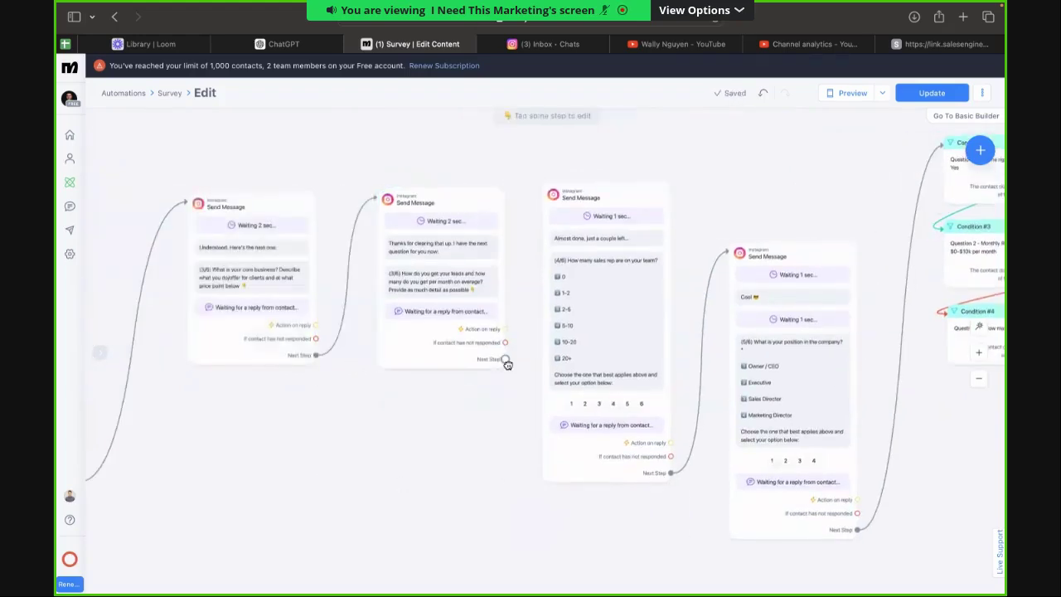
Change the leads question's counter to (4/6).
click(411, 285)
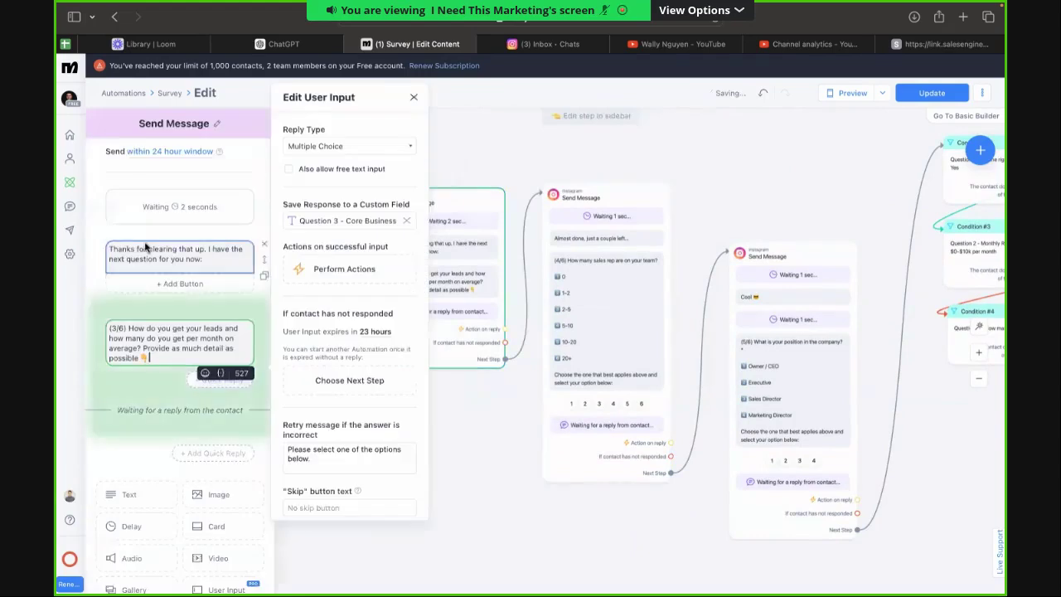
key(BackSpace)
key(BackSpace)
text(4)
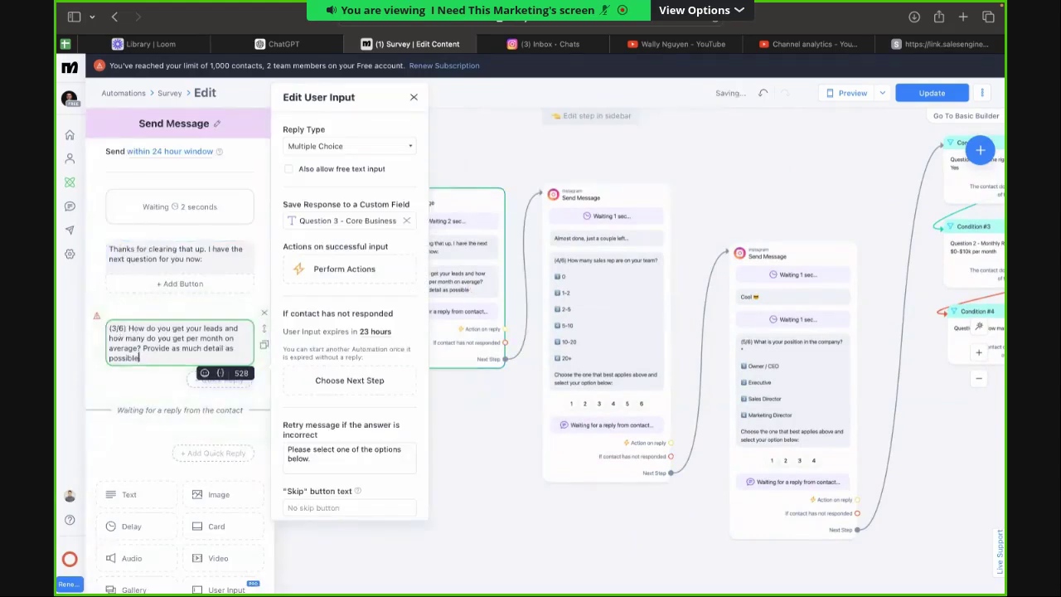
key(ctrl+z)
click(465, 422)
Change the sales rep question's counter to (5/6) and the company position question's counter to (6/6).
click(574, 341)
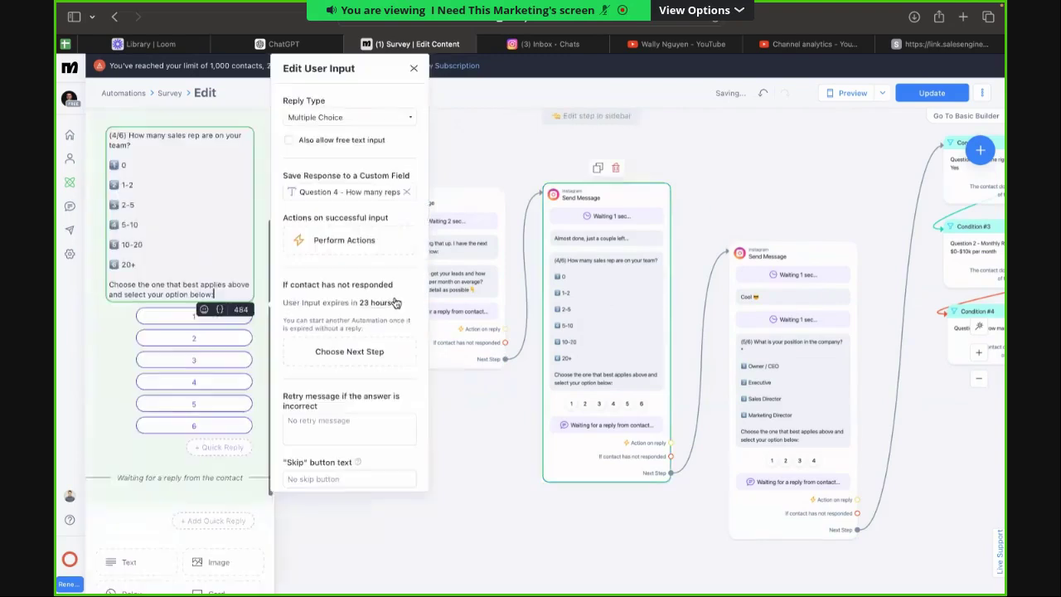
click(118, 134)
key(BackSpace)
text(5)
click(117, 189)
key(BackSpace)
text(6)
click(587, 255)
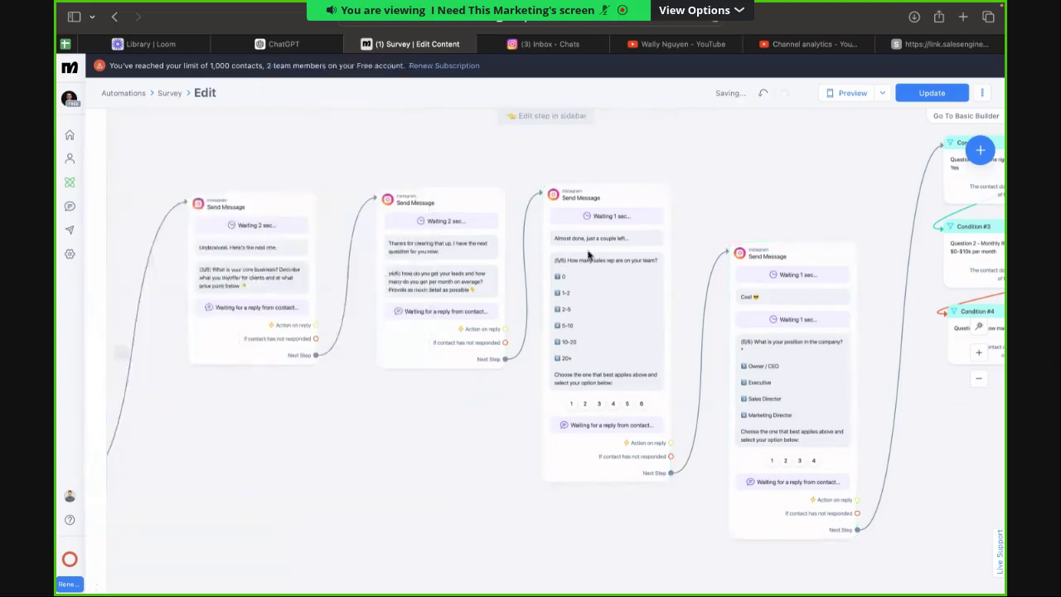
Open the user fields in the account settings.
scroll(663, 258, down, 2)
scroll(697, 224, right, 3)
scroll(728, 189, left, 3)
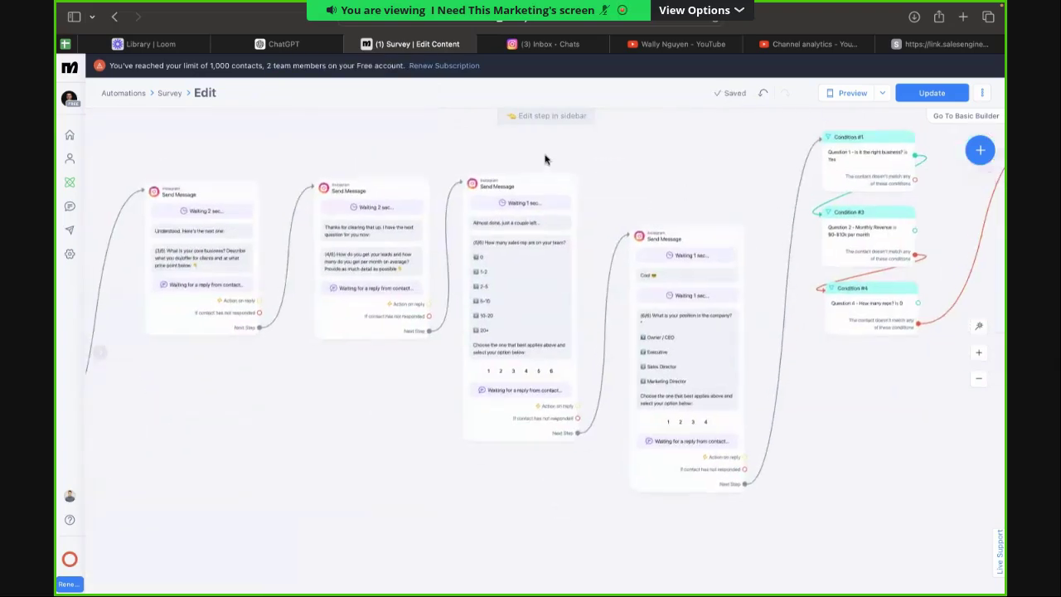
click(70, 254)
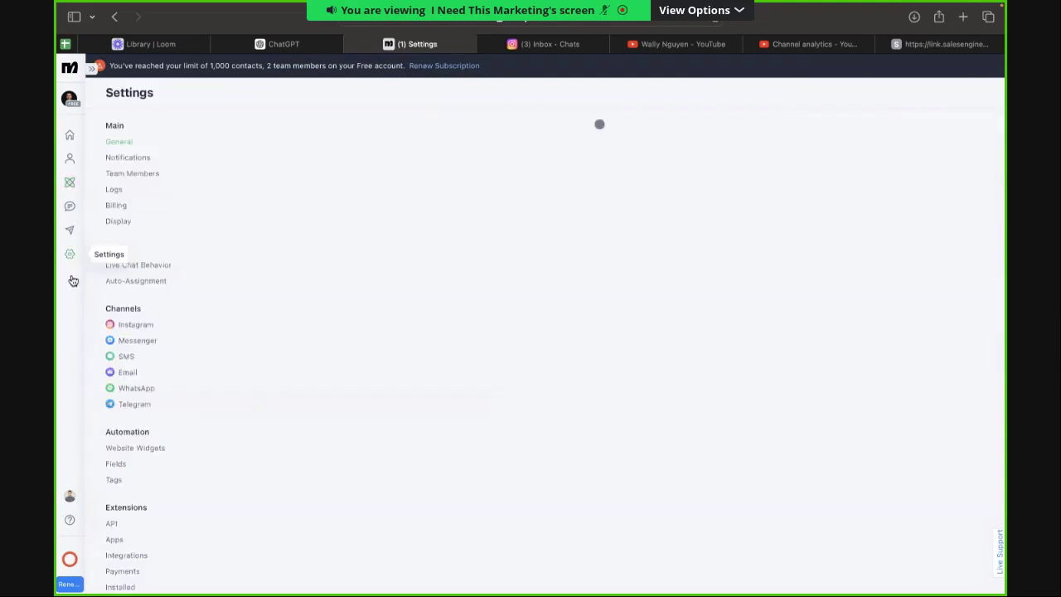
click(69, 254)
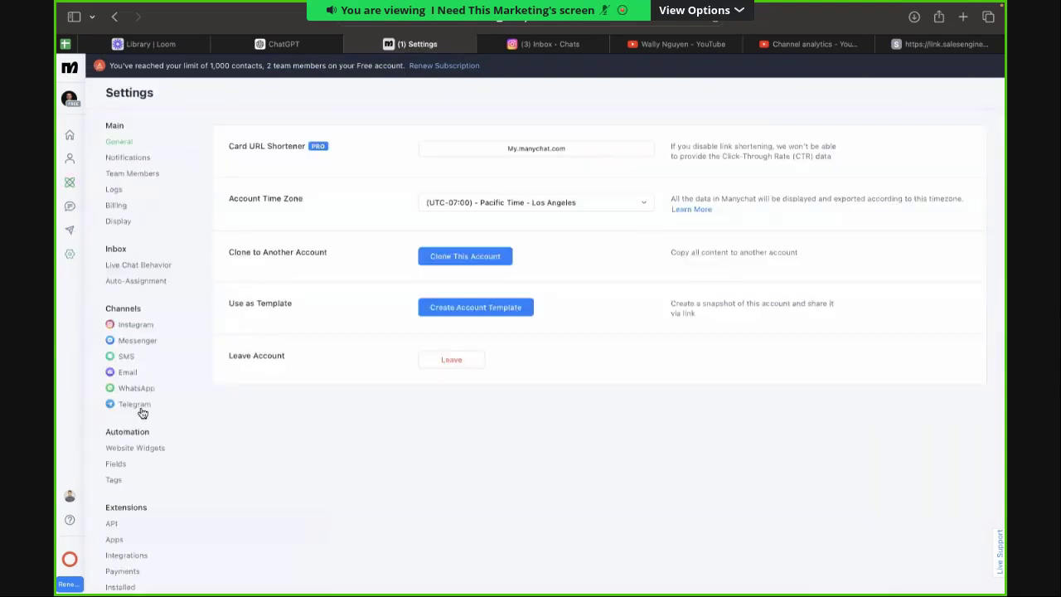
click(120, 464)
scroll(372, 433, down, 1)
Rename the sixth question's user field as "Question 6 - Leads".
click(361, 437)
click(389, 446)
key(BackSpace)
key(BackSpace)
key(BackSpace)
key(BackSpace)
key(BackSpace)
key(BackSpace)
key(BackSpace)
key(BackSpace)
text(Leads)
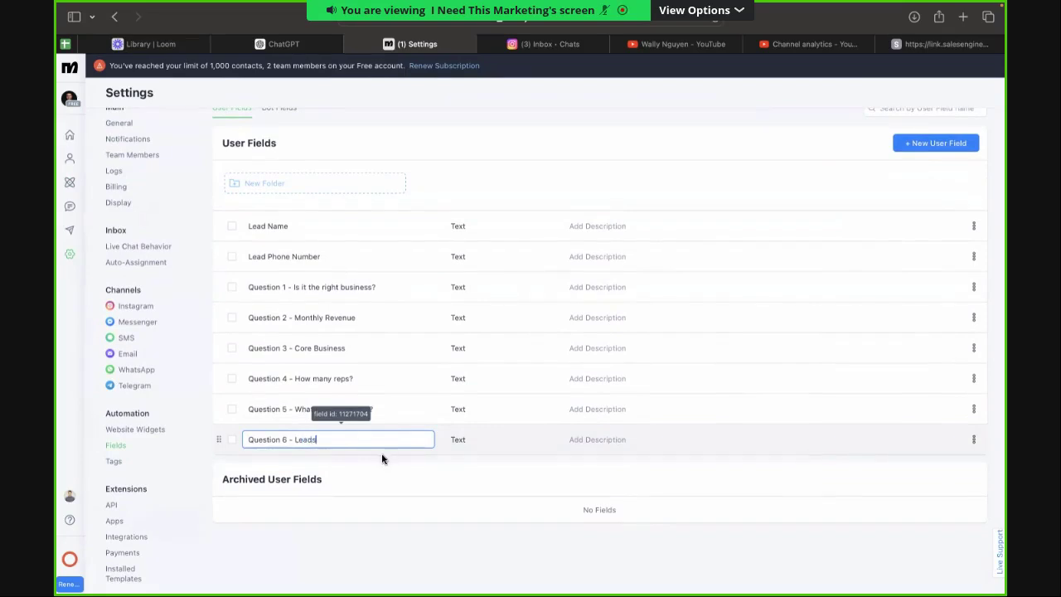
key(Return)
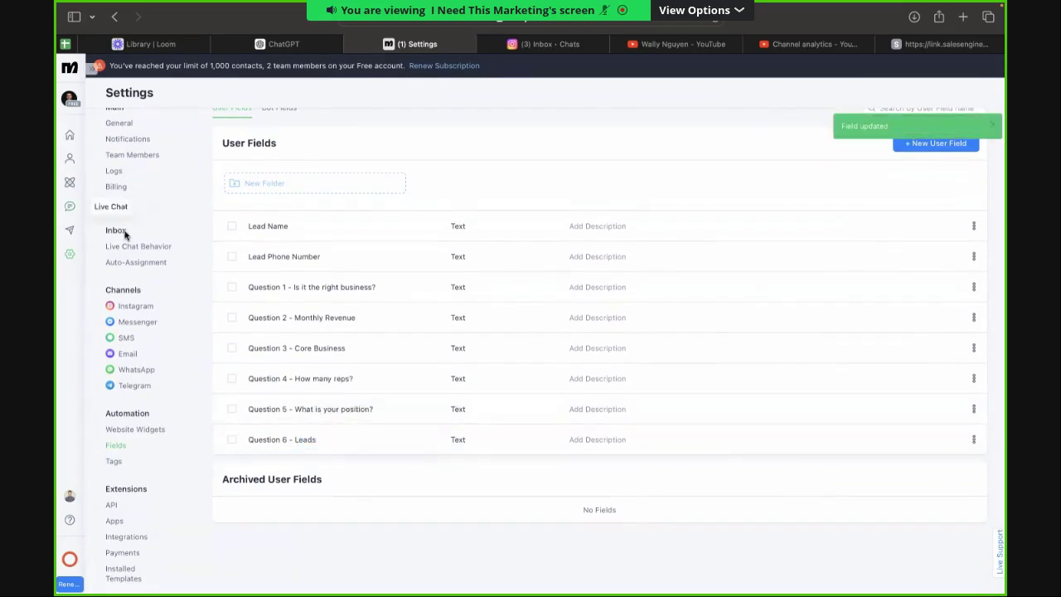
Return to the automations list and open the Survey automation.
click(69, 207)
click(71, 186)
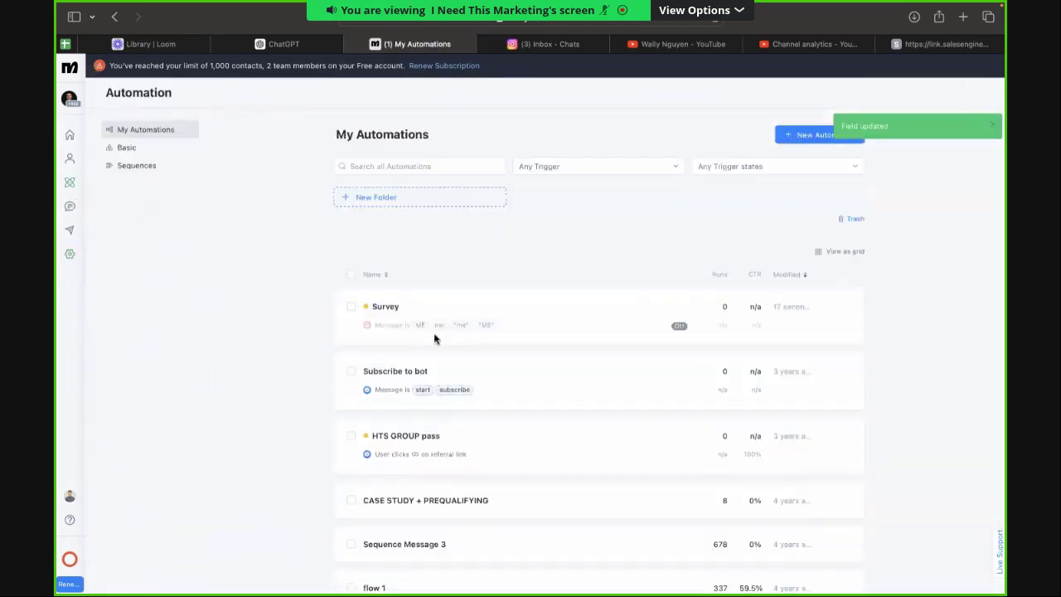
click(479, 319)
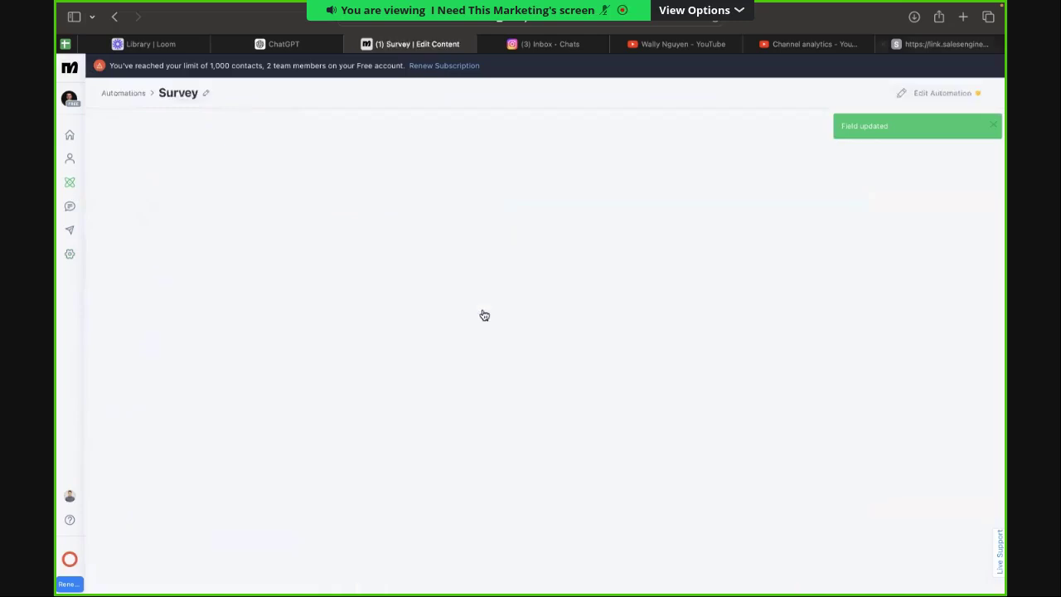
Save the response of the (4/6) leads question to the "Question 6 - Leads" custom field in the Survey automation.
click(911, 91)
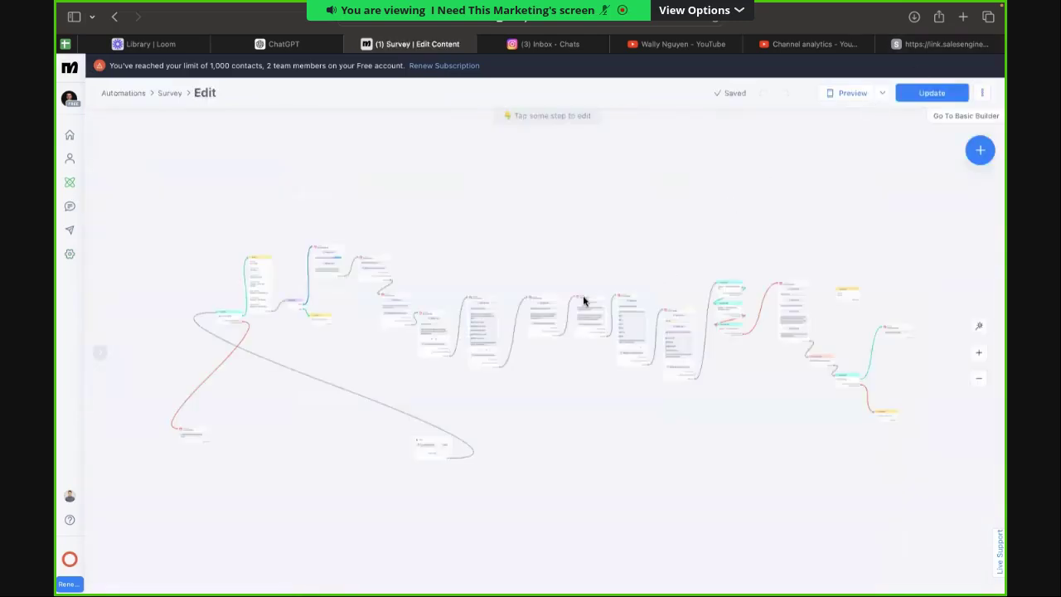
scroll(319, 290, up, 5)
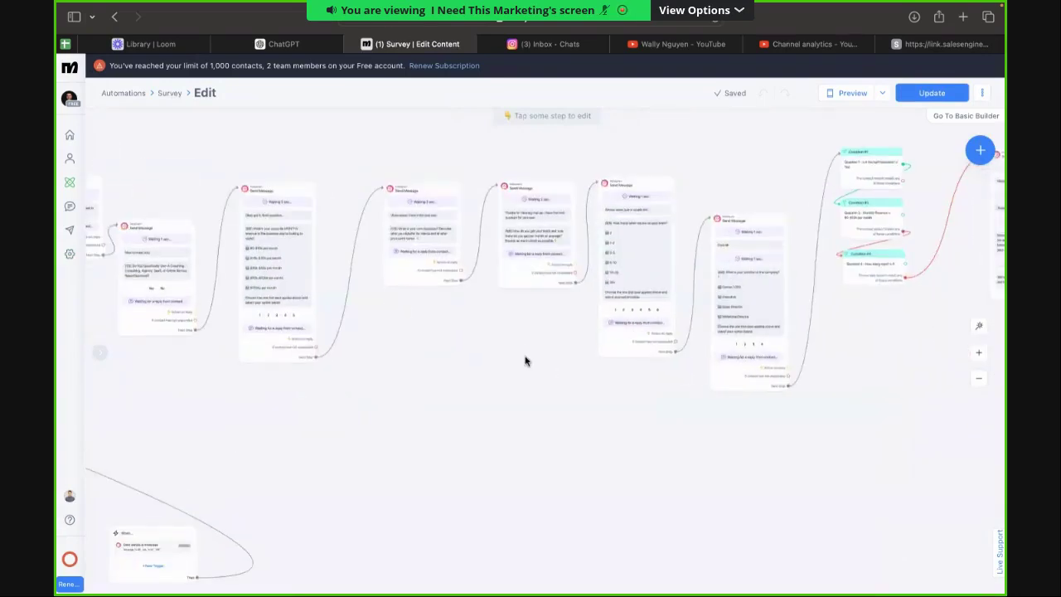
scroll(794, 439, right, 5)
scroll(712, 440, left, 5)
click(539, 279)
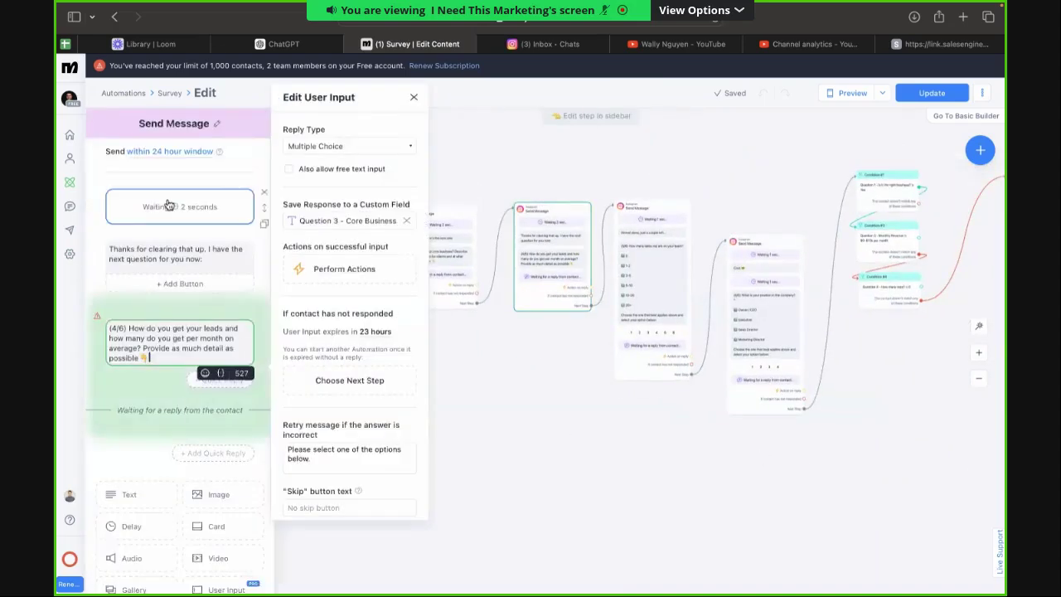
click(406, 220)
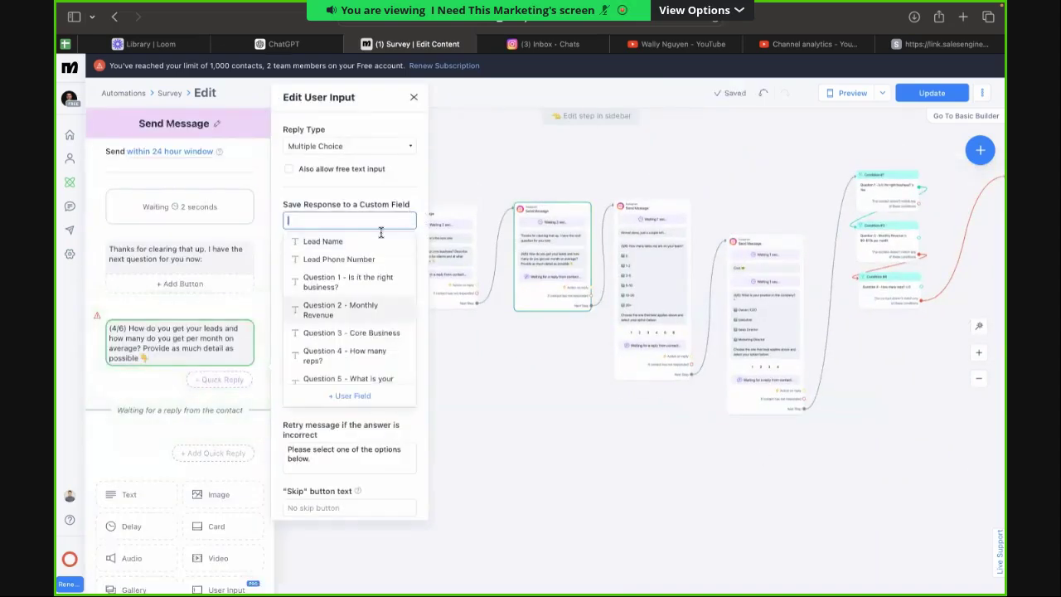
scroll(364, 332, down, 3)
scroll(373, 348, up, 1)
click(362, 373)
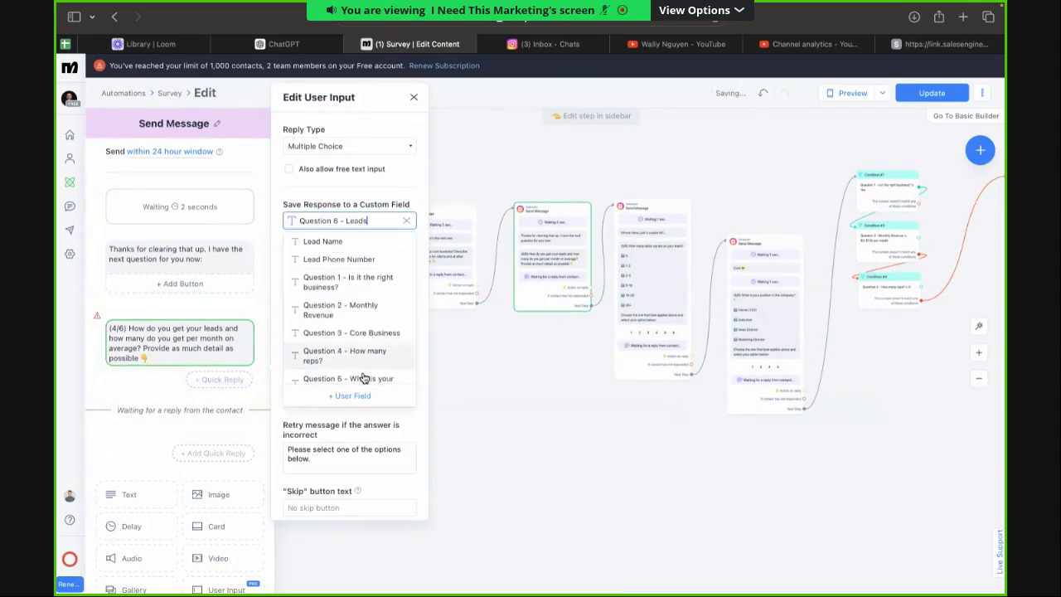
click(503, 413)
Open the Roadmap Call booking page to copy its web address and return to the Survey automation.
drag(540, 452, 360, 419)
drag(674, 414, 606, 415)
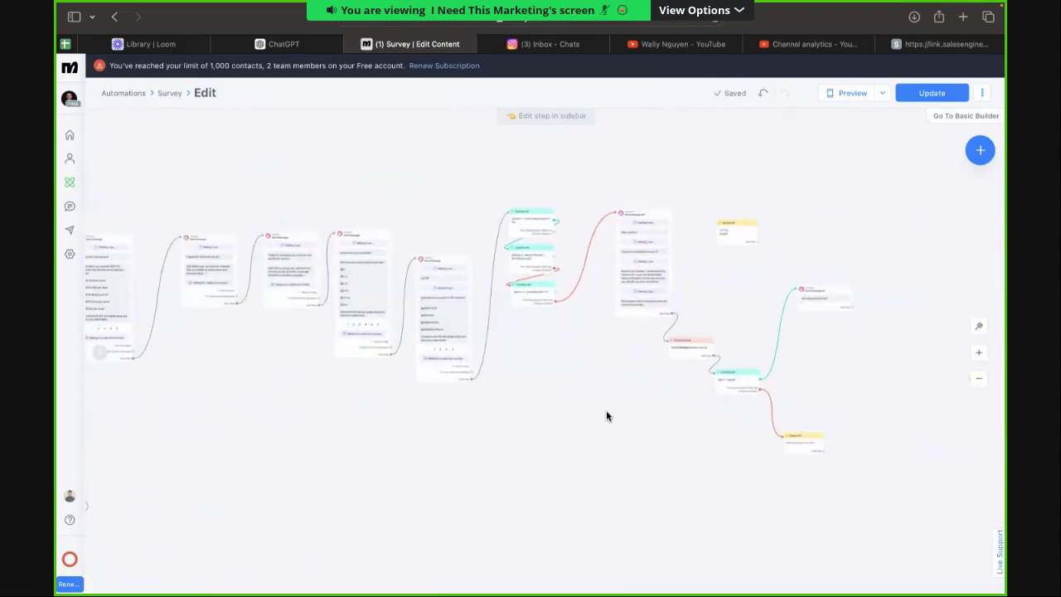
mouse_move(535, 22)
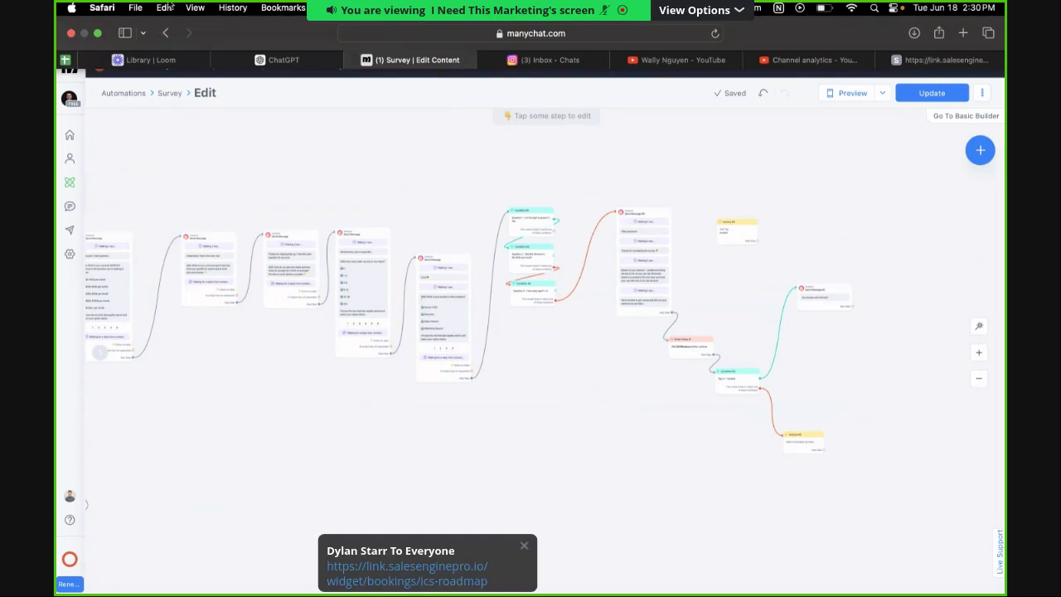
click(480, 213)
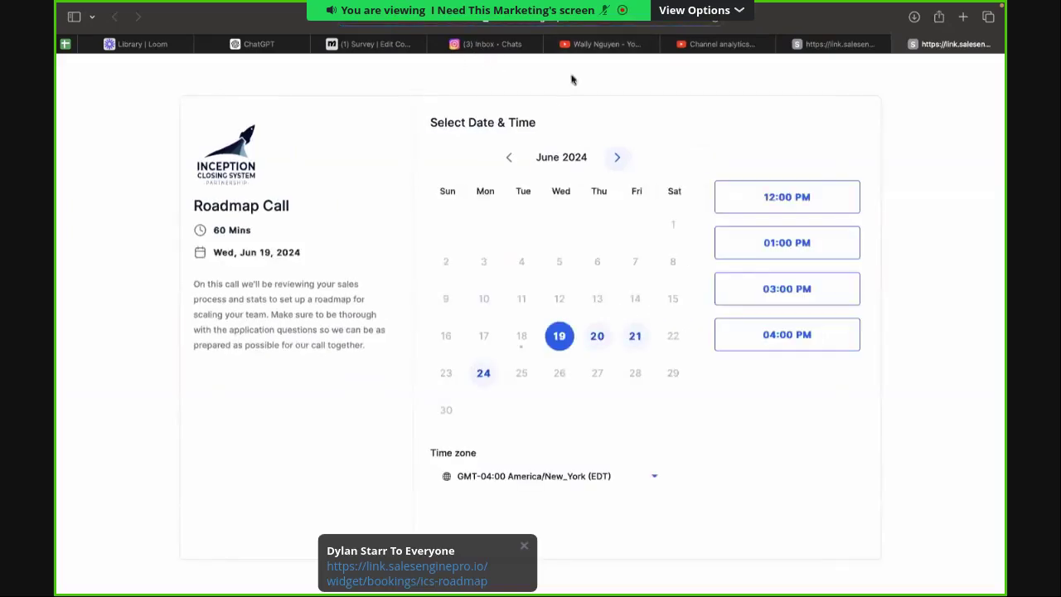
click(566, 22)
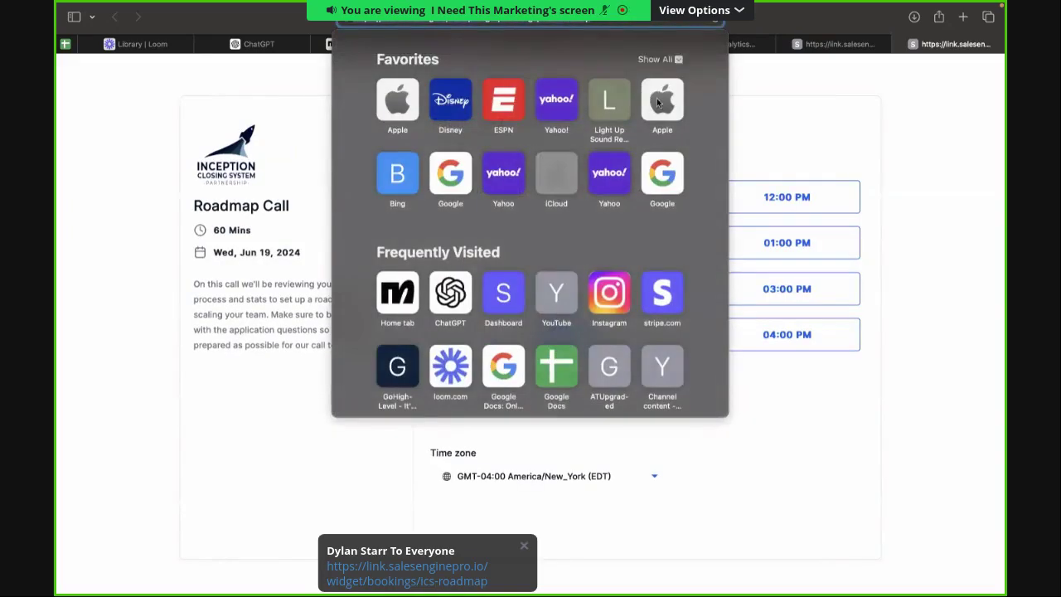
click(825, 57)
click(388, 45)
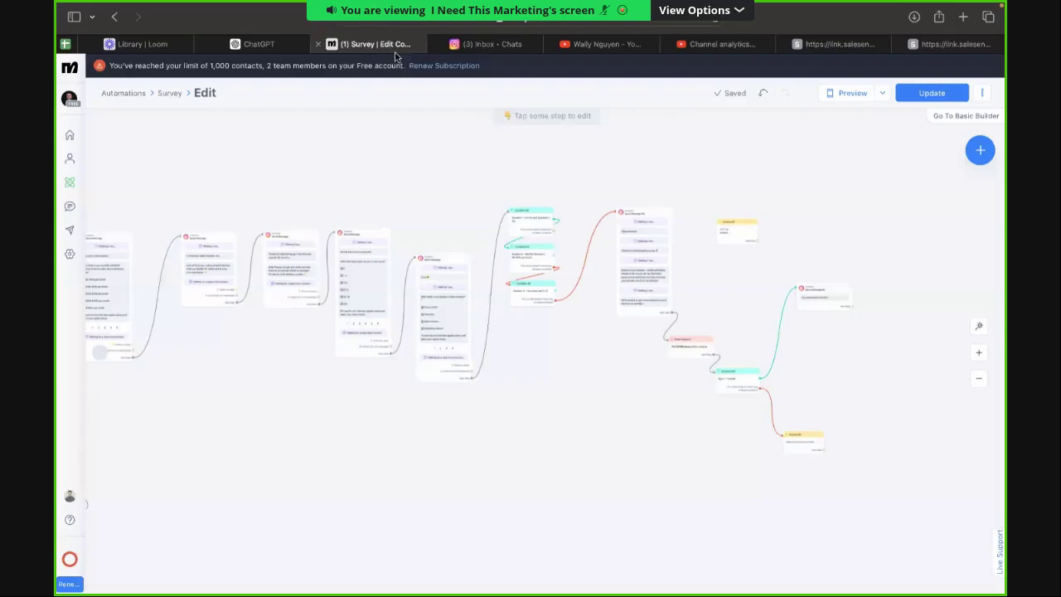
click(568, 282)
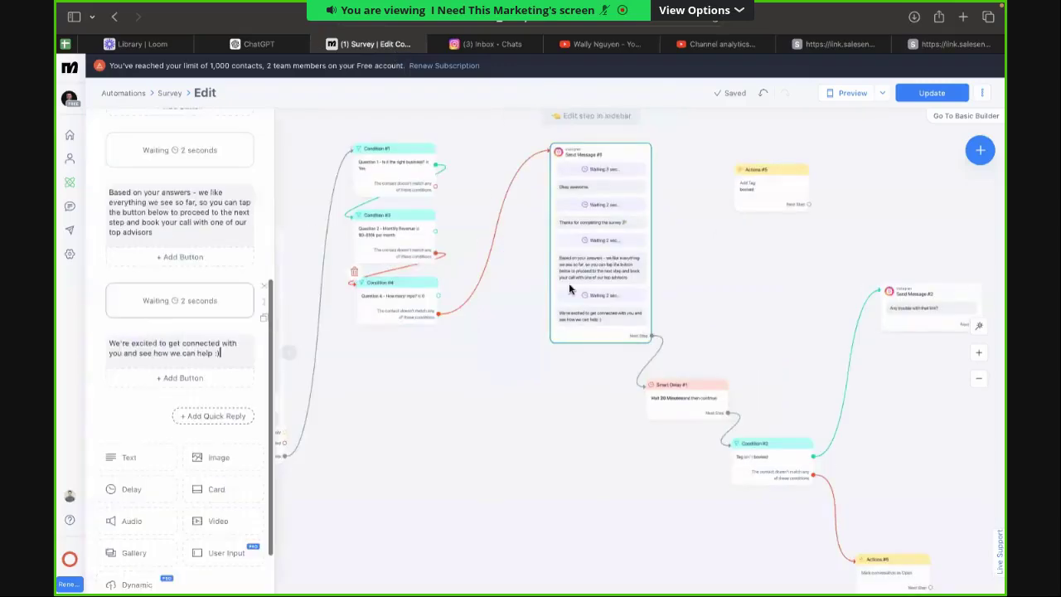
click(180, 257)
click(332, 236)
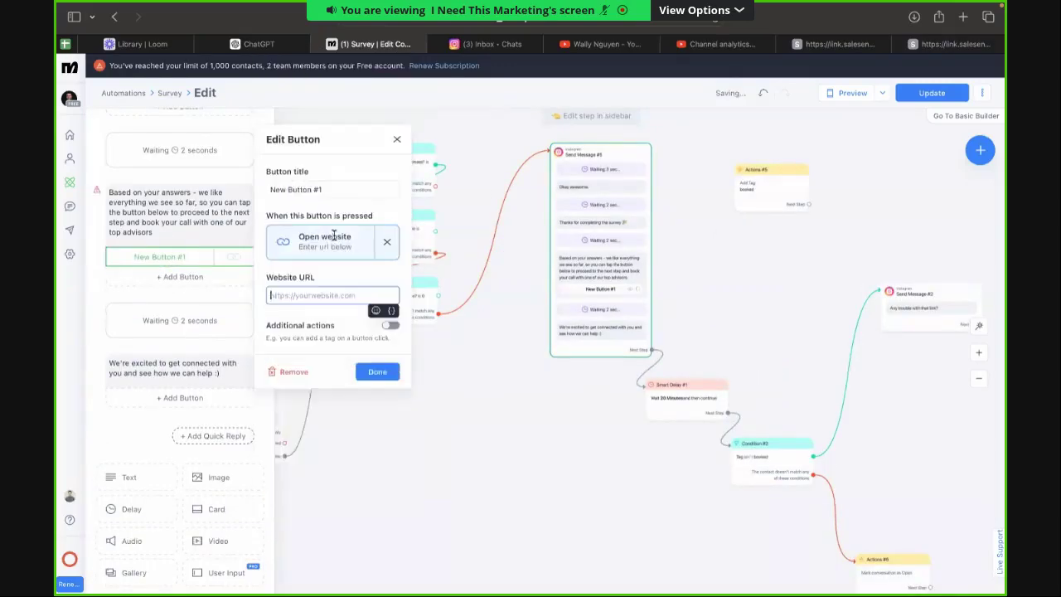
text(https://link.salesenginepro.io/widget/bookings/ics-roadmap)
click(370, 377)
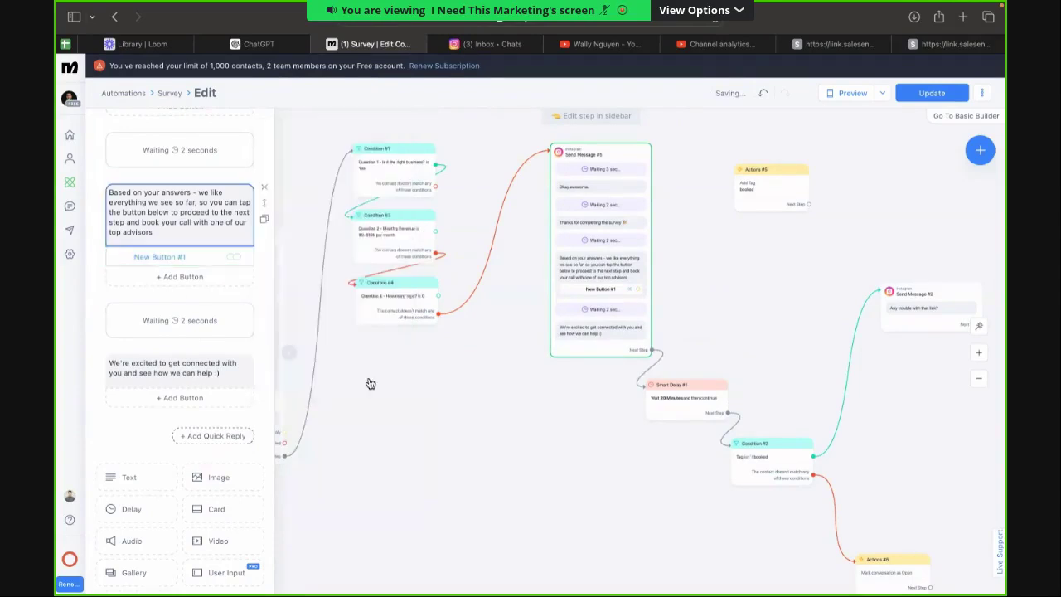
Title the booking link button "Book Your Call".
click(193, 233)
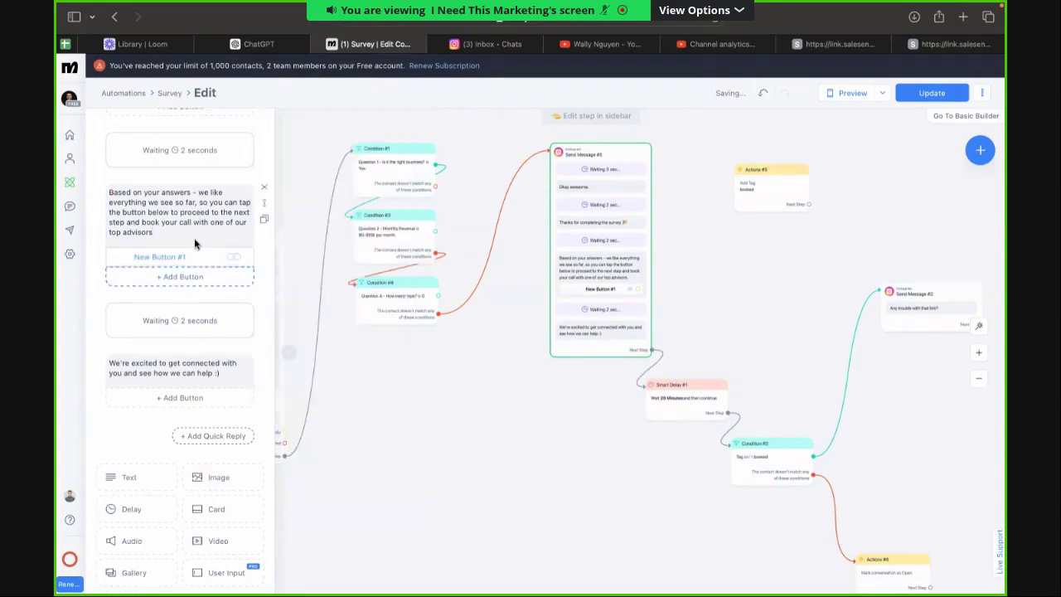
click(159, 256)
text(Book Your Call)
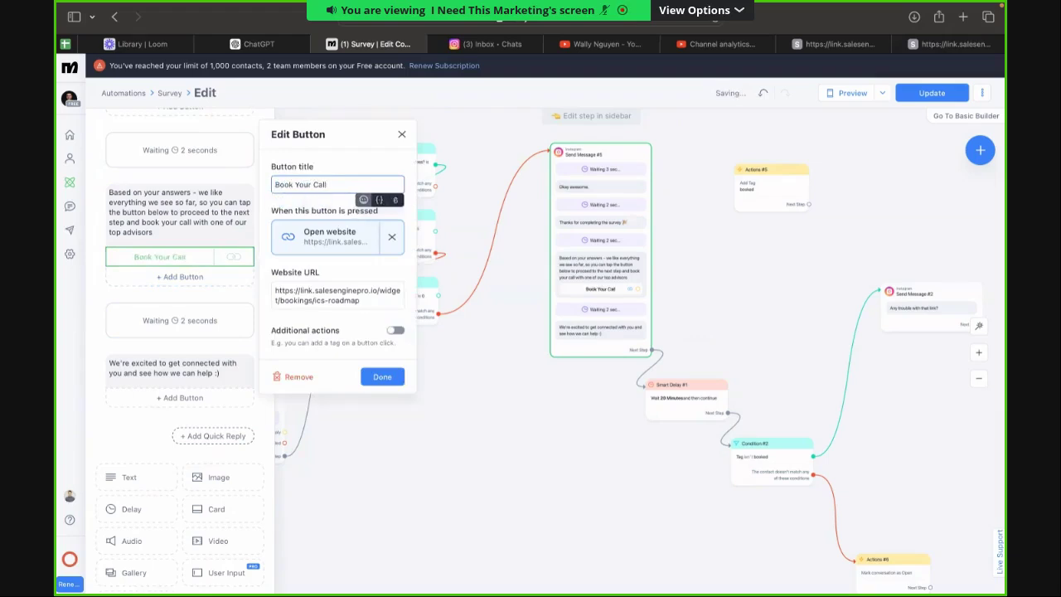
Enable additional actions on the "Book Your Call" button so it adds the "booked" tag, and move that action block slightly up.
click(381, 390)
click(399, 343)
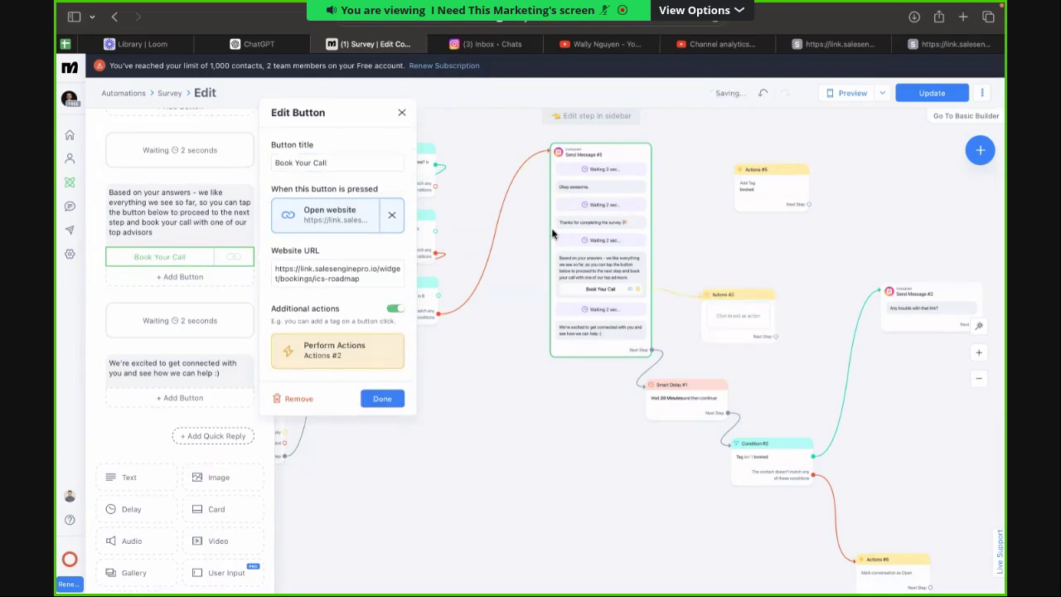
click(765, 277)
click(748, 303)
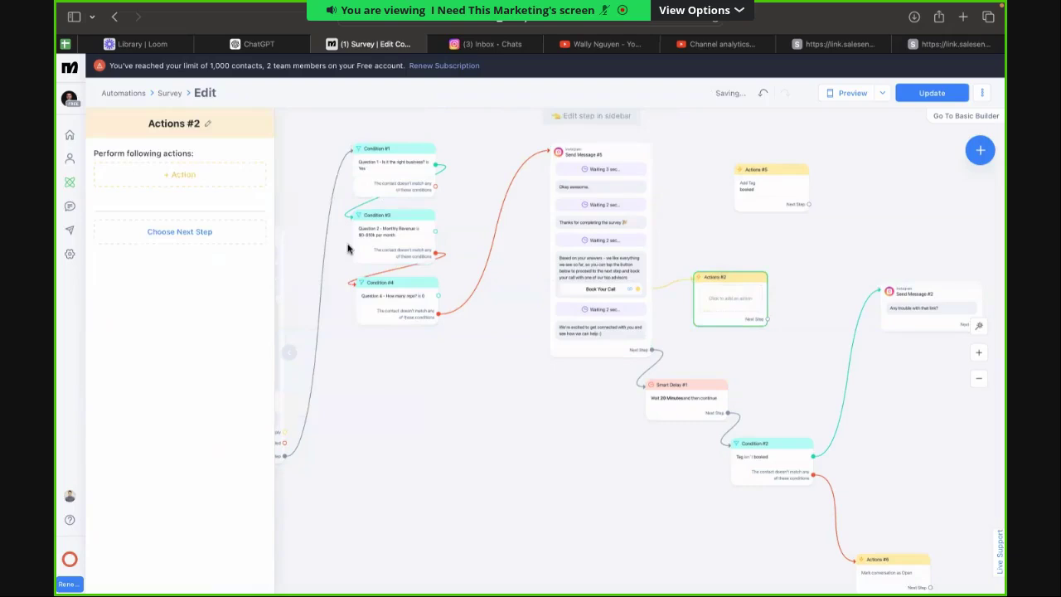
click(180, 174)
click(468, 153)
click(174, 194)
text(book)
click(203, 214)
click(782, 280)
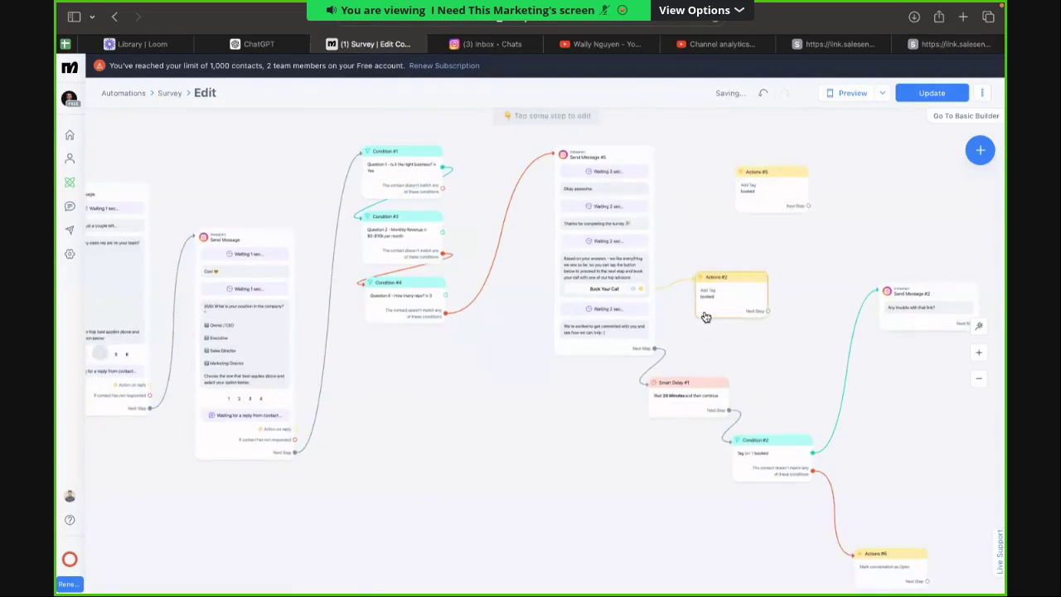
drag(705, 318, 701, 280)
scroll(847, 214, right, 5)
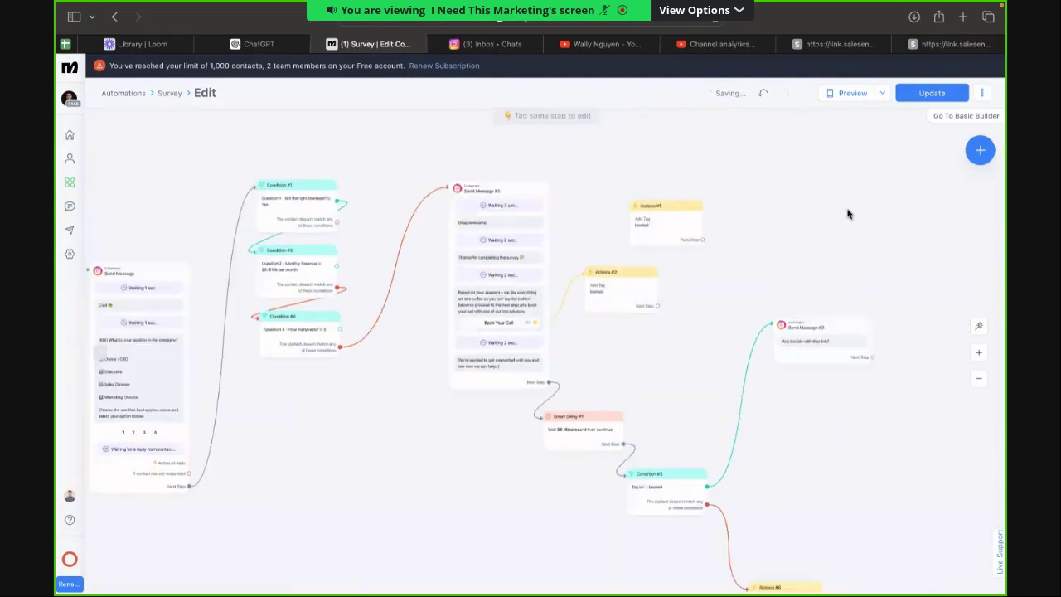
Copy the "Based on your answers" text above the "Book Your Call" button and replace it with "Here's the link:".
click(518, 316)
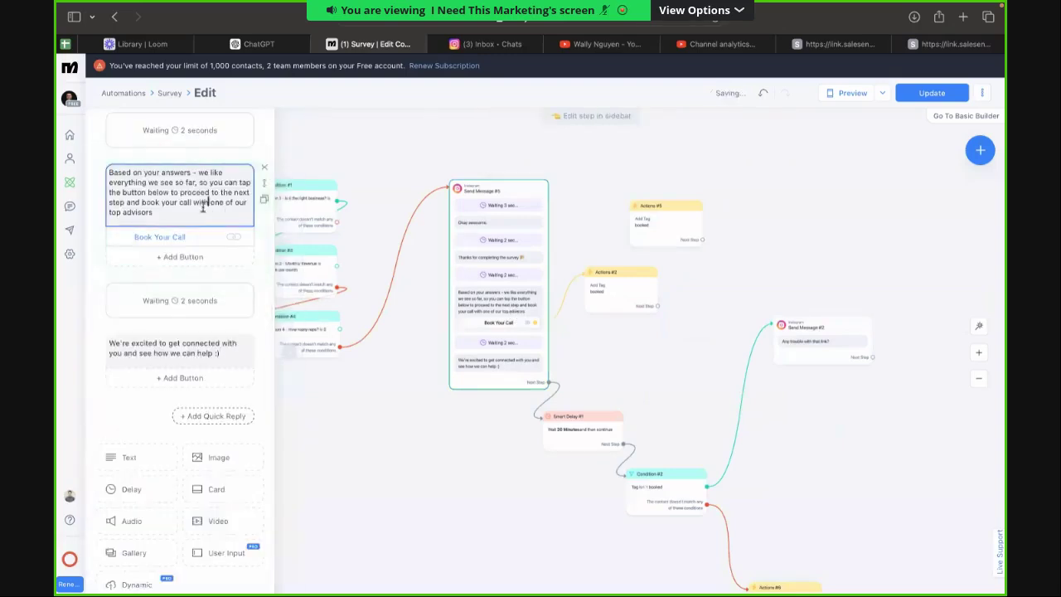
scroll(174, 216, up, 1)
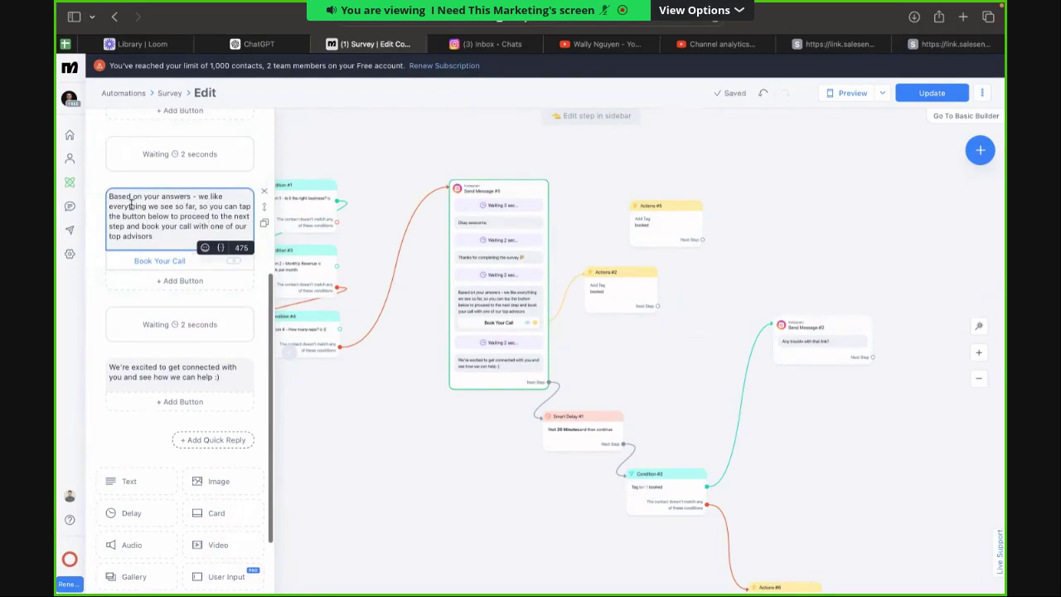
mouse_move(114, 208)
mouse_down()
mouse_move(139, 205)
mouse_move(126, 217)
mouse_move(107, 205)
mouse_up()
click(166, 215)
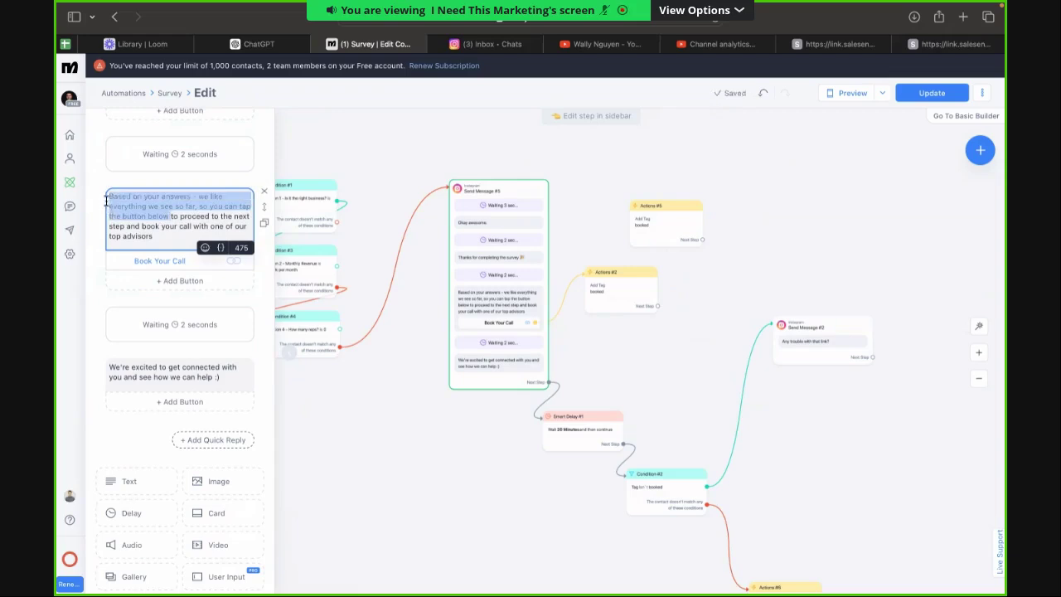
click(137, 219)
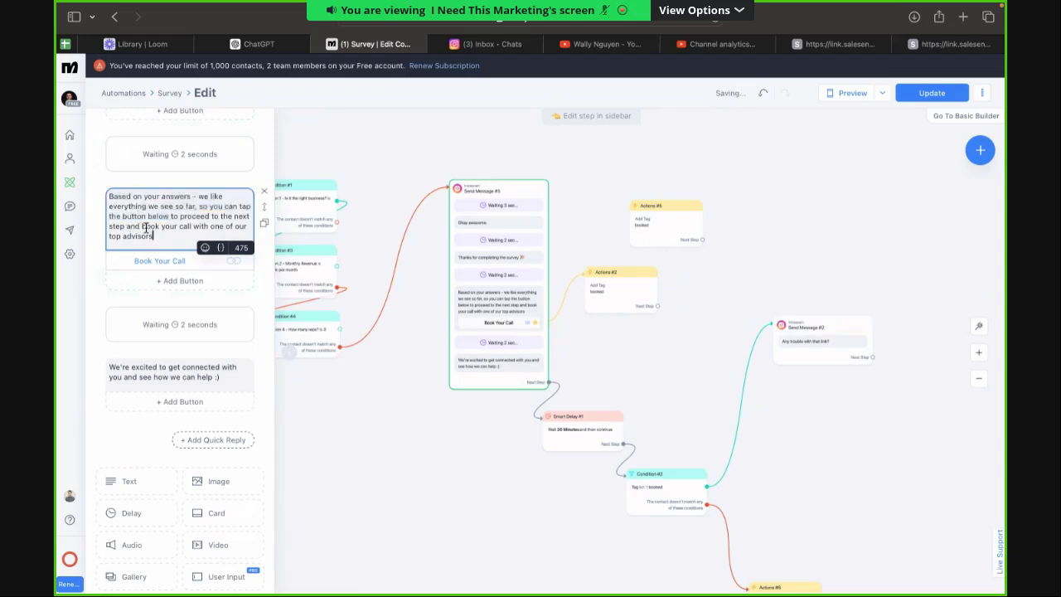
scroll(152, 230, up, 2)
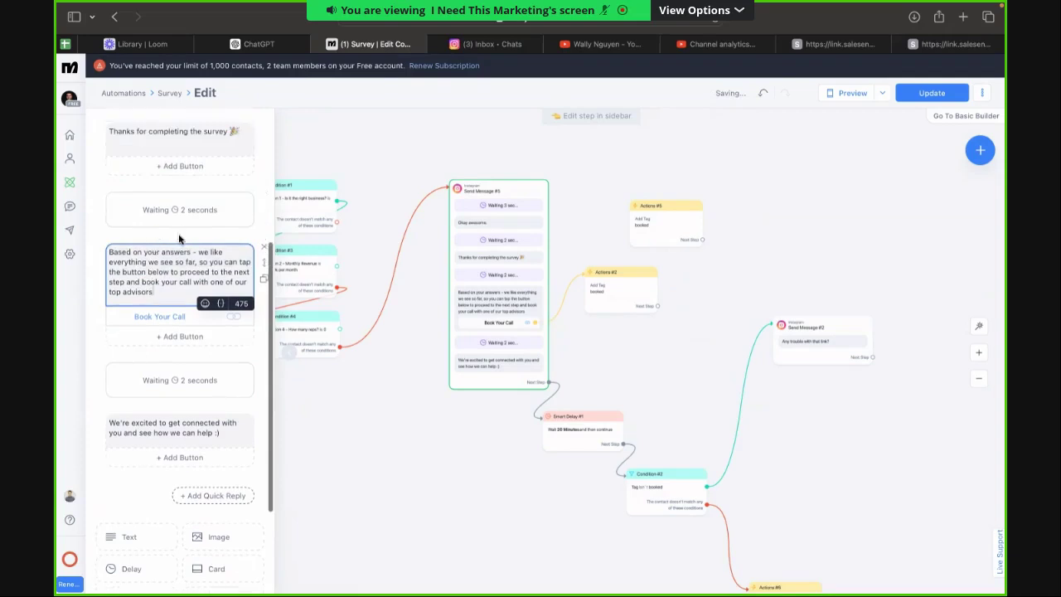
drag(154, 292, 105, 259)
key(ctrl+c)
key(BackSpace)
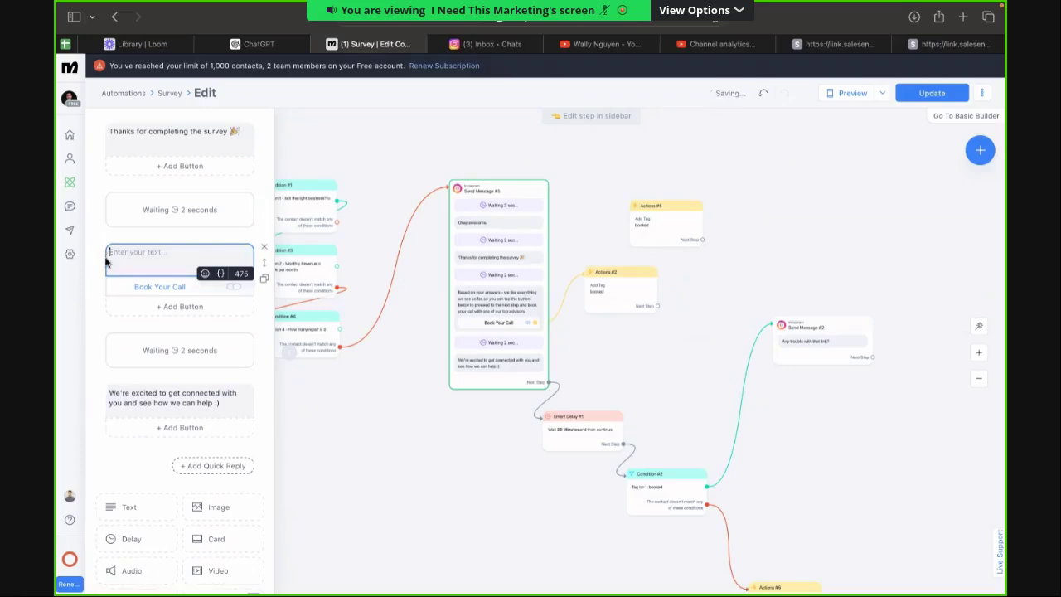
text(Here's the link:)
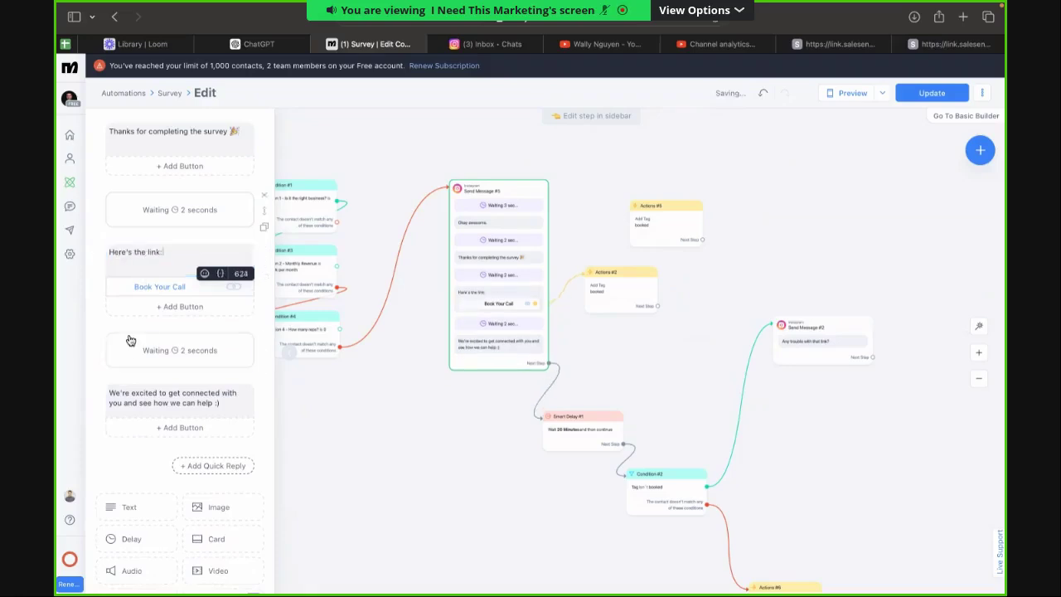
Insert the copied "Based on your answers" text as its own block with a 2-second delay before "Here's the link:".
click(159, 221)
scroll(207, 253, up, 1)
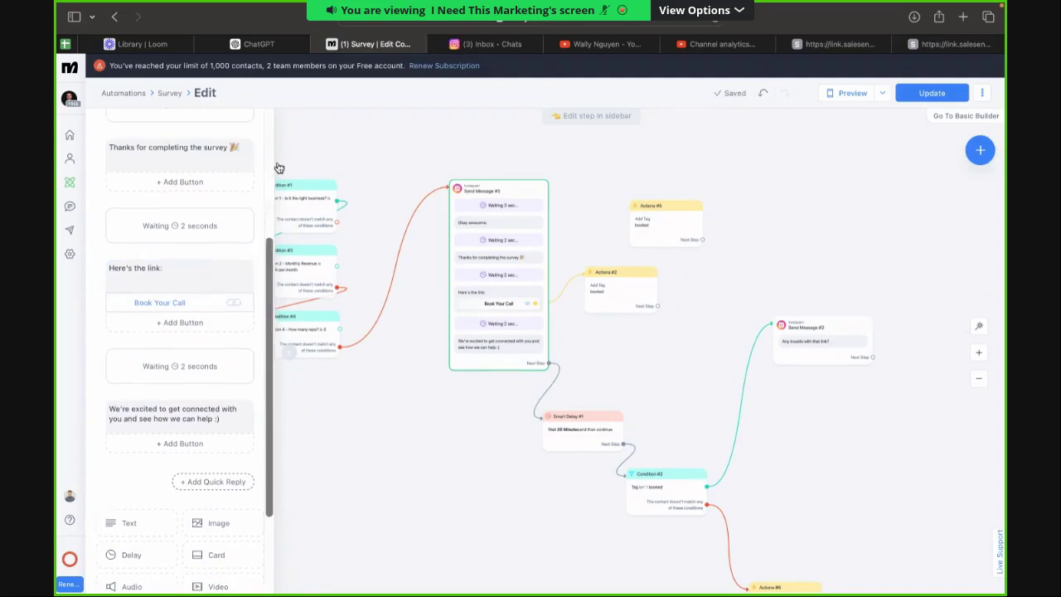
click(262, 176)
key(ctrl+a)
key(ctrl+v)
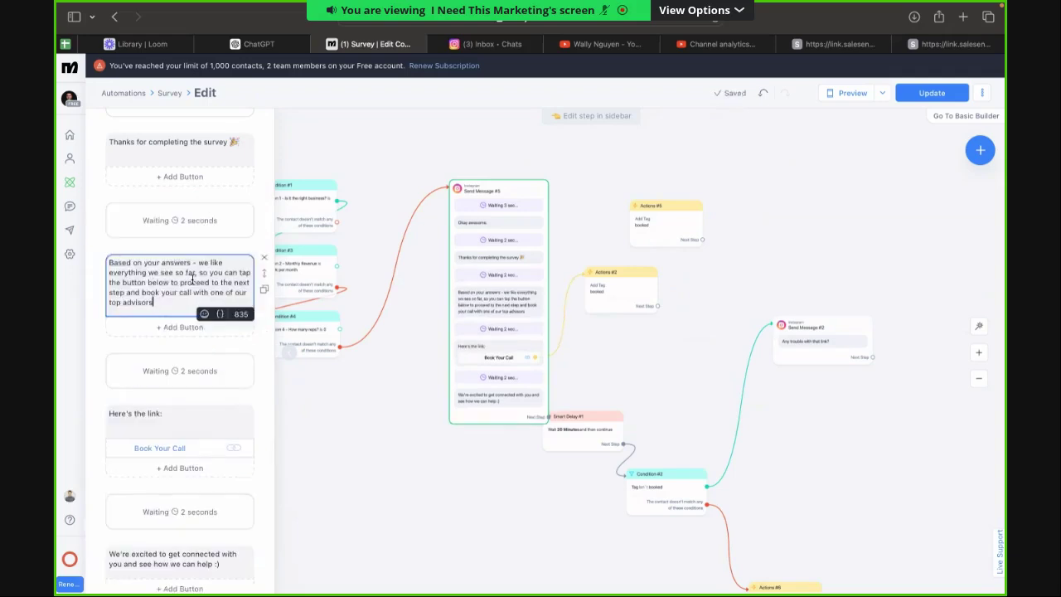
Shorten the "Based on your answers" text to read "so you can proceed to the next step", removing the mention of tapping the button.
drag(190, 293, 196, 308)
click(193, 304)
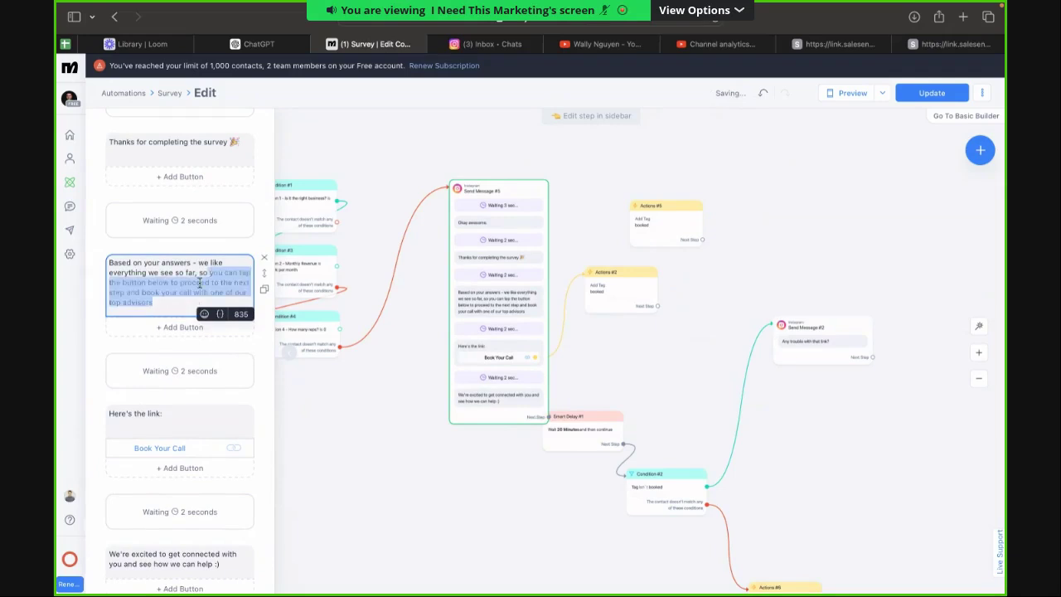
drag(208, 273, 178, 284)
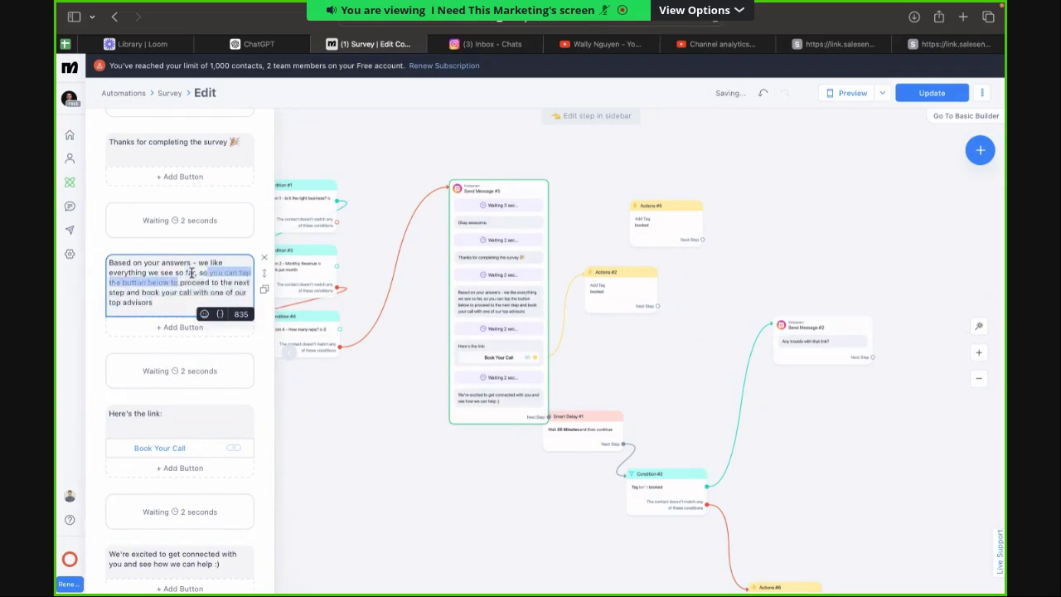
key(BackSpace)
click(208, 273)
text(you c)
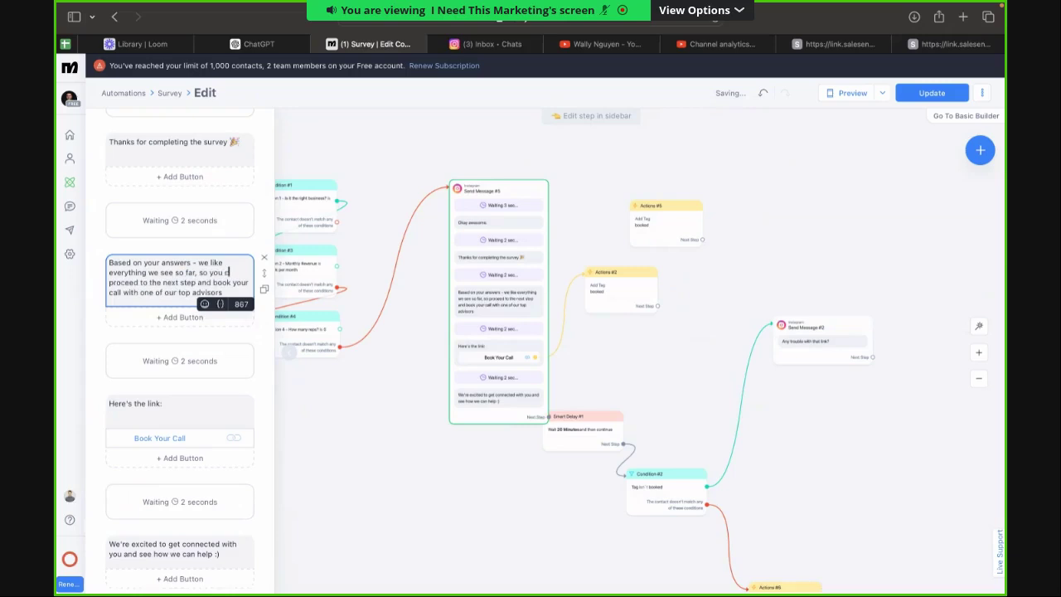
triple_click(215, 284)
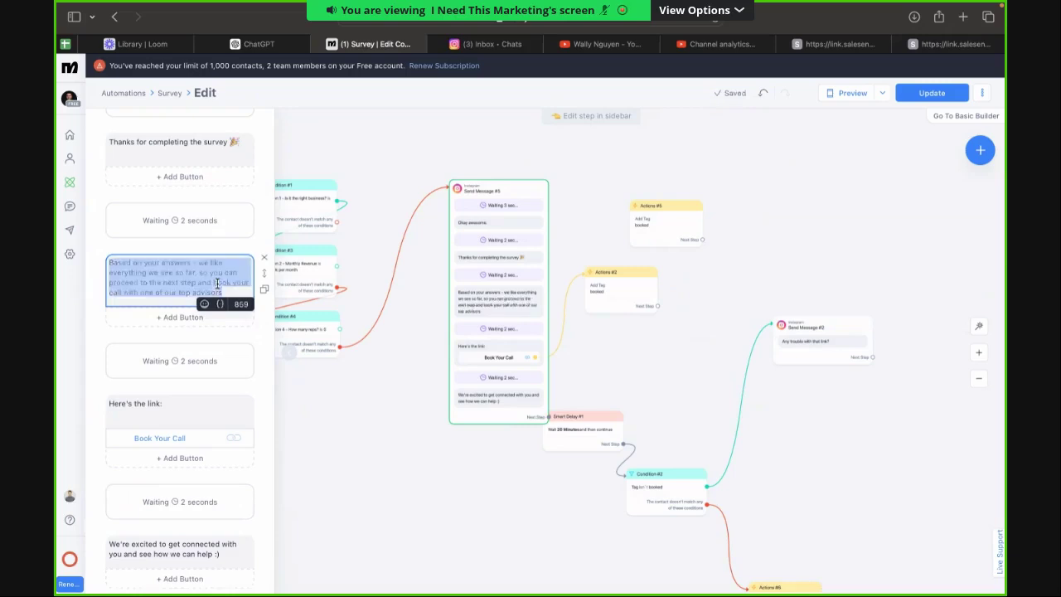
click(217, 283)
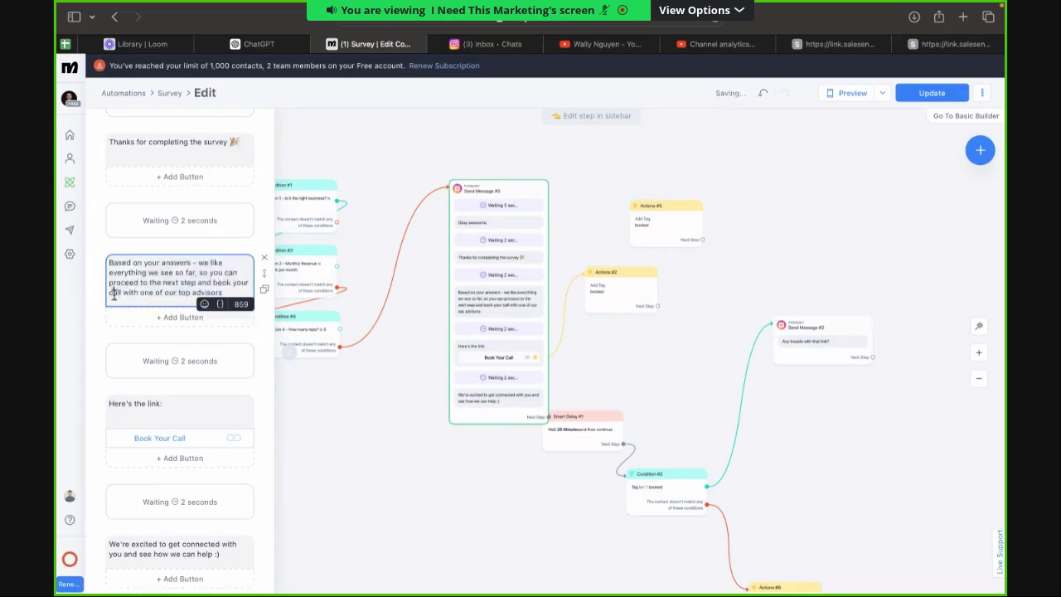
Remove "with one of our top advisors" from the end of the "Based on your answers" text.
triple_click(114, 294)
click(141, 297)
key(Tab)
key(Tab)
click(239, 300)
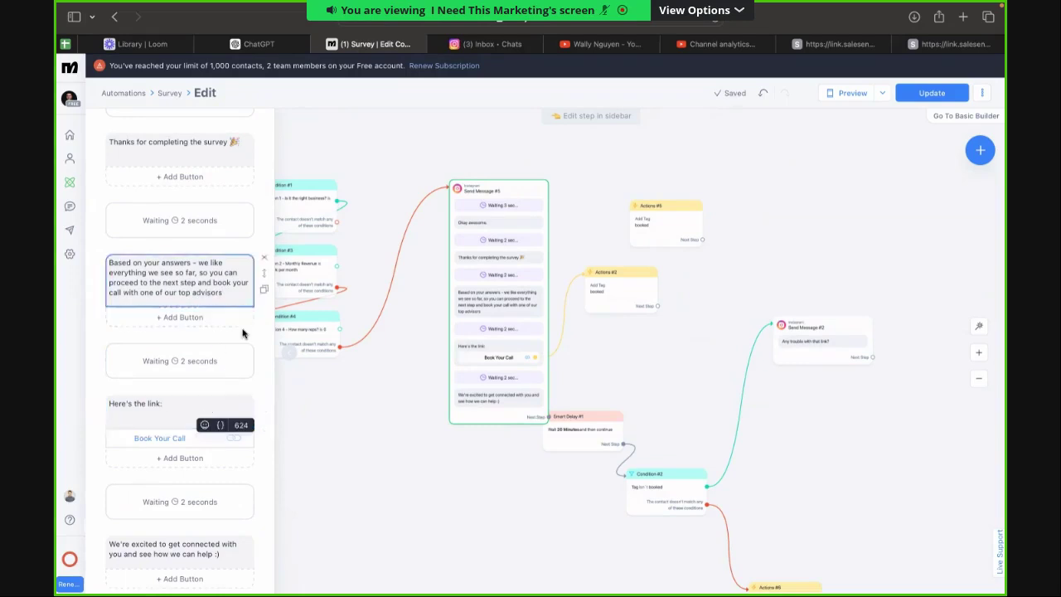
drag(222, 292, 121, 293)
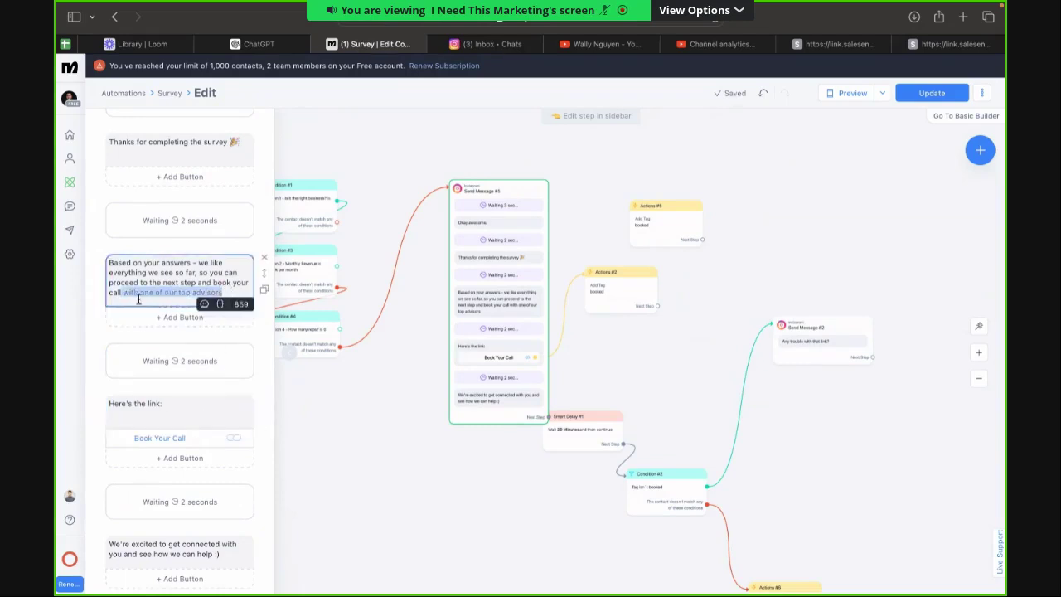
key(BackSpace)
text(k)
key(BackSpace)
text(l)
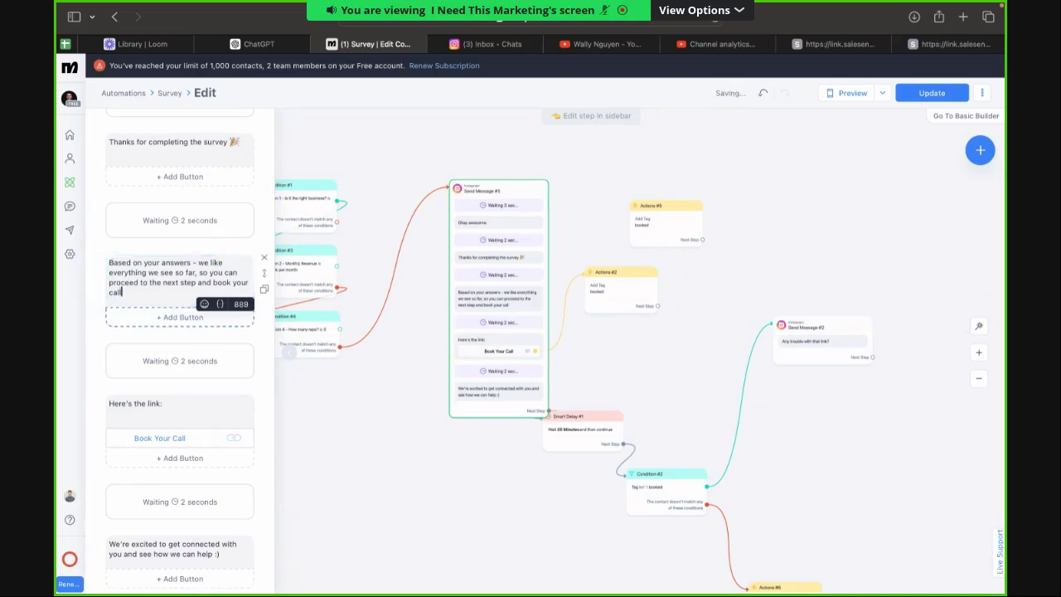
Extend the "Based on your answers" text with "to see if we're a good fit to work together" after "book your call".
scroll(210, 364, down, 2)
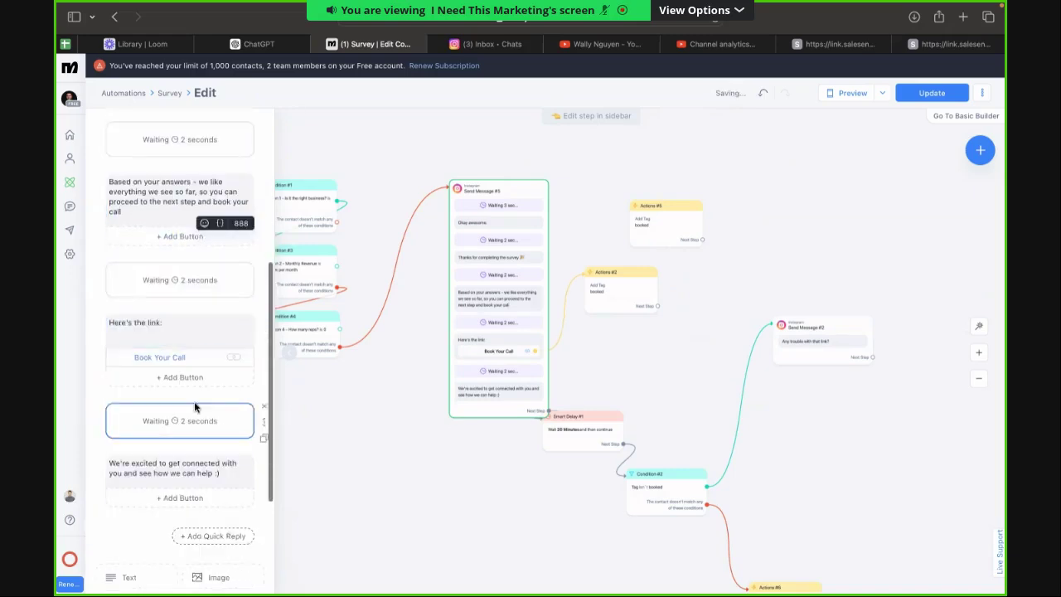
click(155, 467)
scroll(187, 383, up, 2)
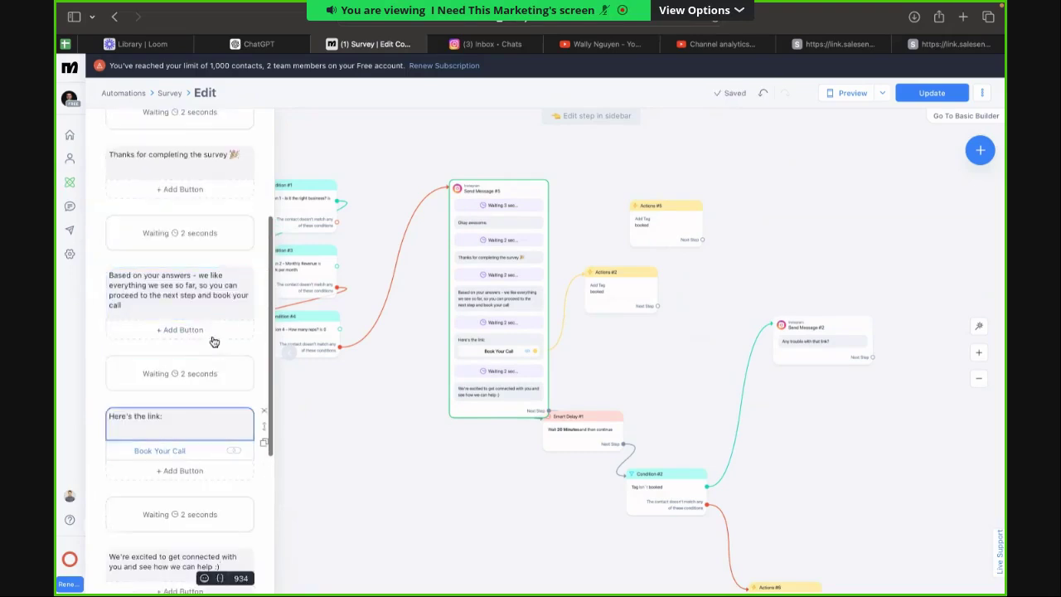
click(190, 304)
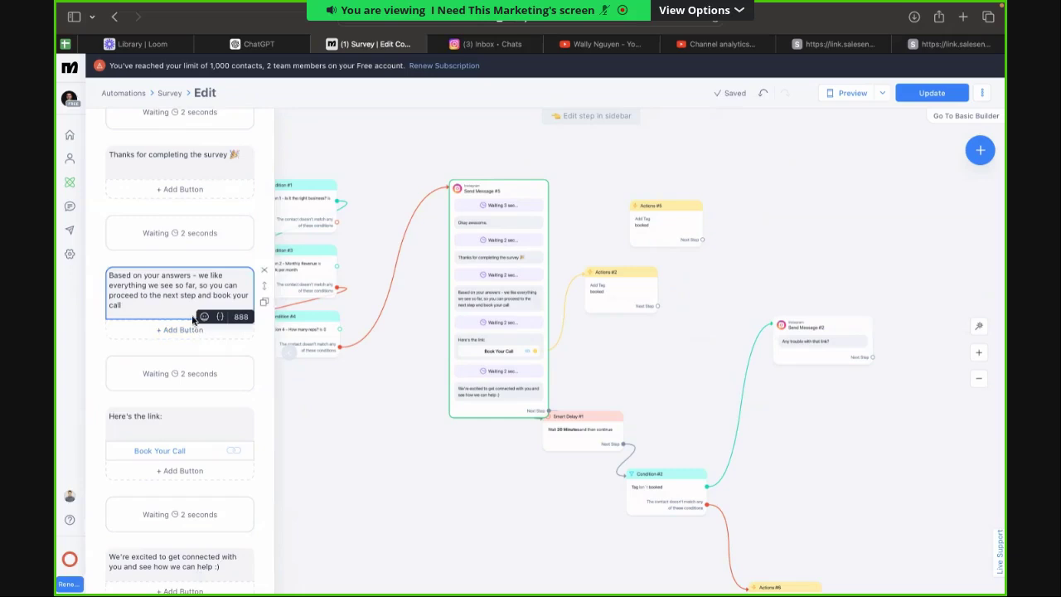
text(to find)
key(BackSpace)
key(BackSpace)
text(we're a food fit to work together)
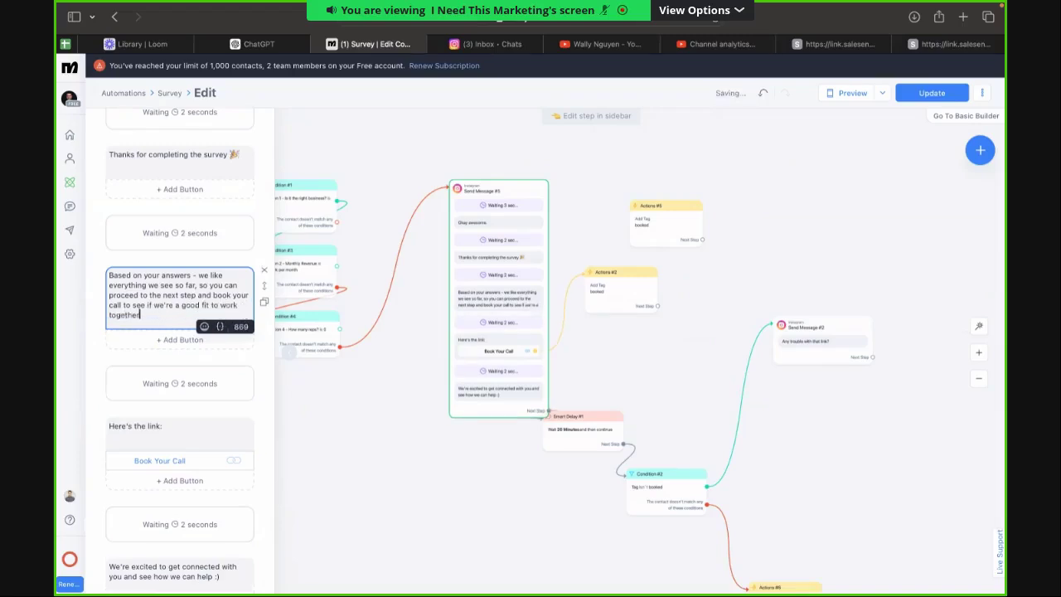
scroll(687, 228, down, 2)
click(756, 238)
Try to publish the updated Survey automation.
scroll(769, 244, down, 2)
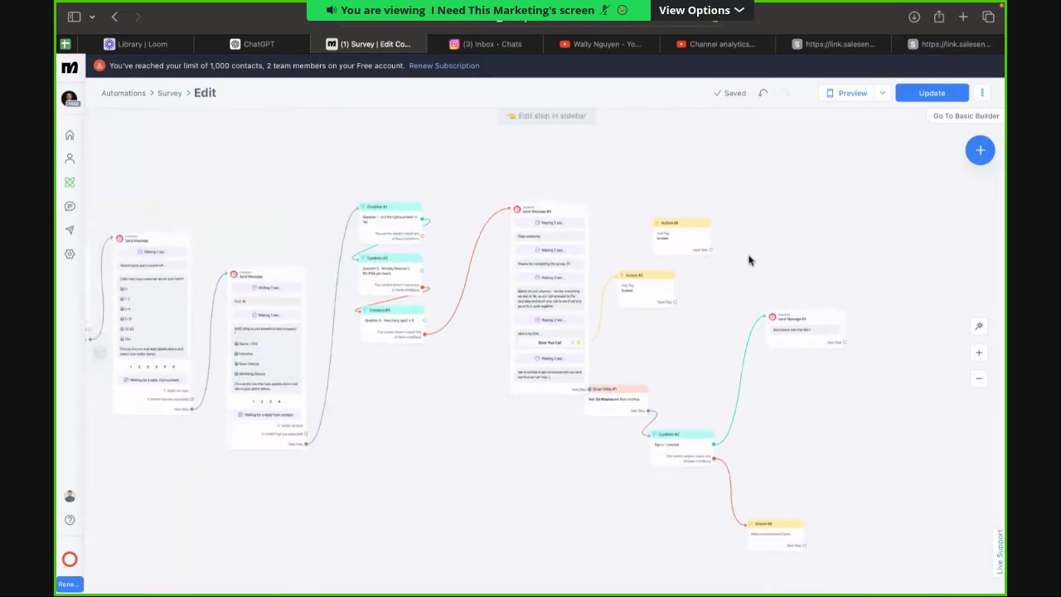
scroll(684, 340, down, 2)
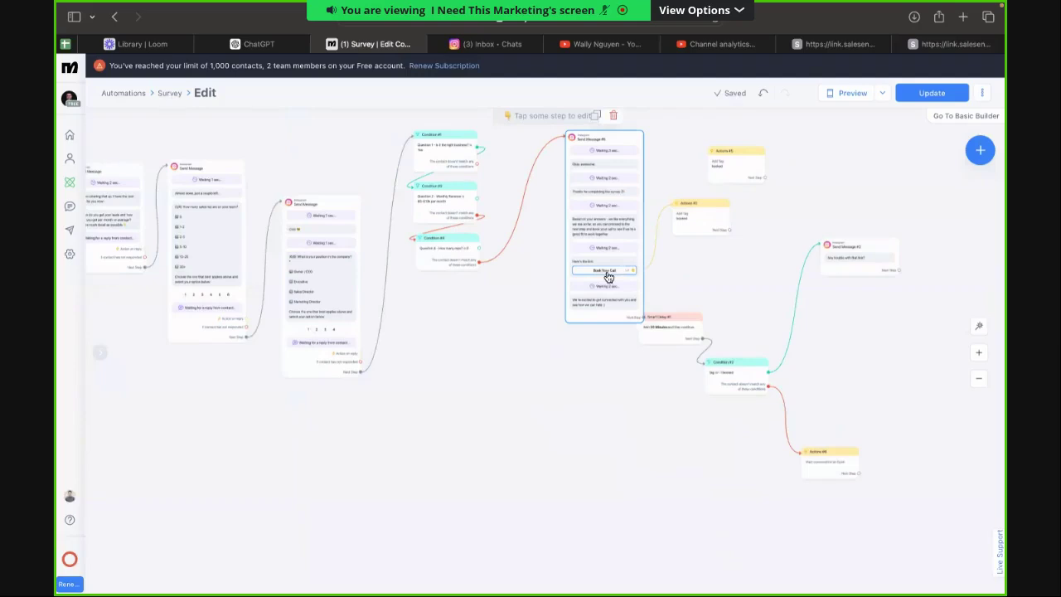
scroll(505, 378, left, 4)
scroll(505, 377, up, 1)
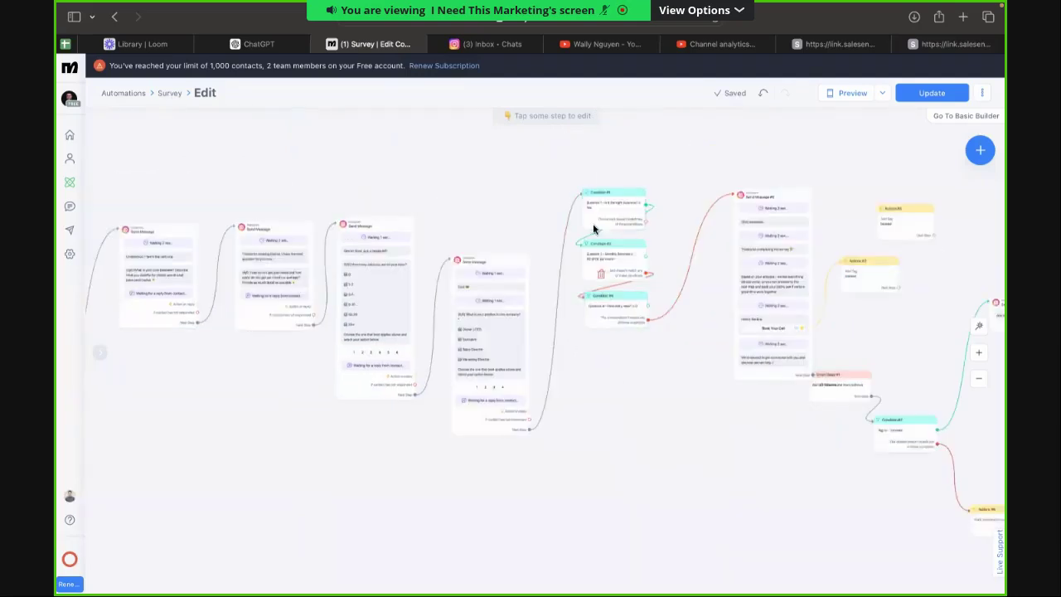
scroll(635, 327, left, 5)
scroll(635, 326, down, 1)
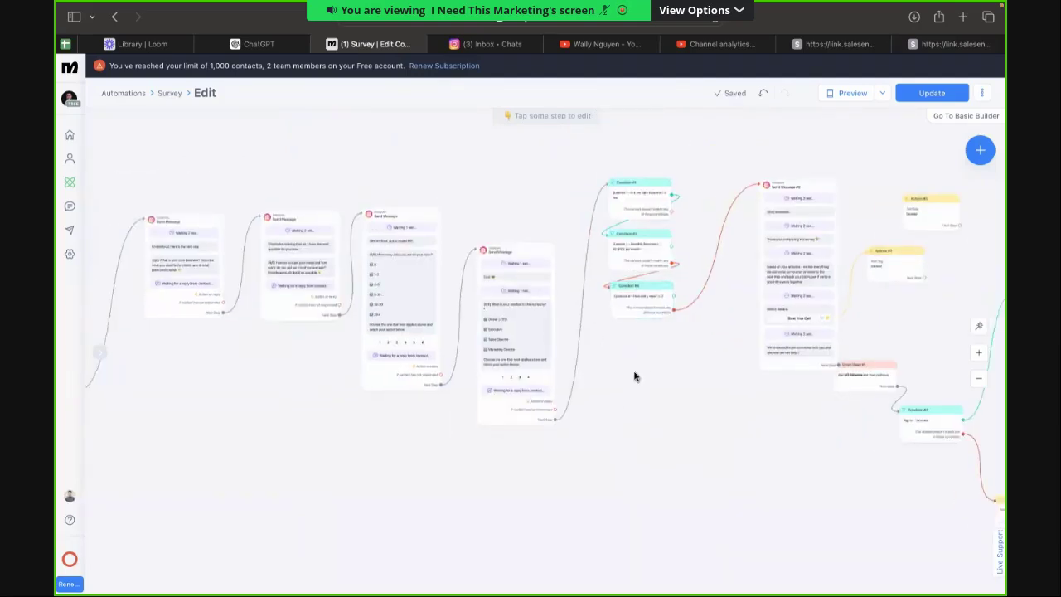
click(926, 91)
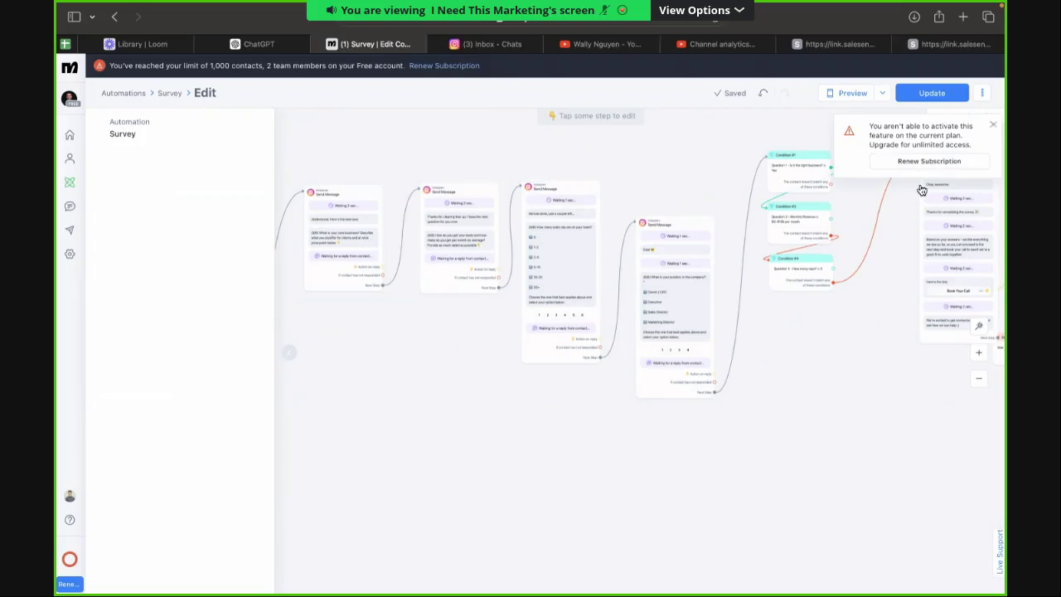
Add a Clear User Field action for "Question 5 - What is your position?" to the Actions step that adds the quiz_started tag.
scroll(270, 353, left, 3)
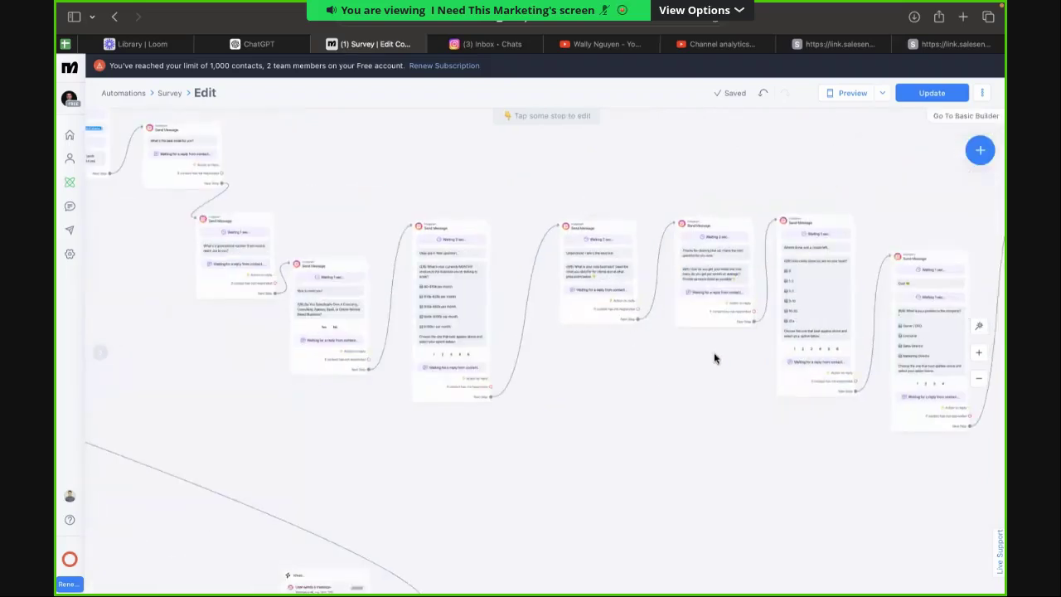
scroll(720, 344, down, 4)
scroll(422, 351, left, 5)
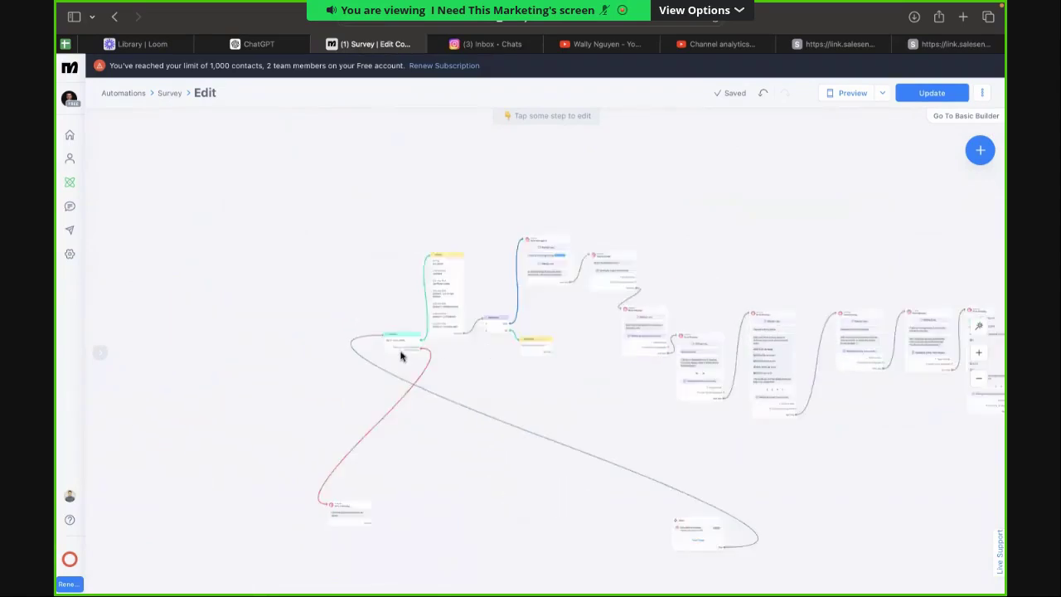
scroll(615, 392, up, 3)
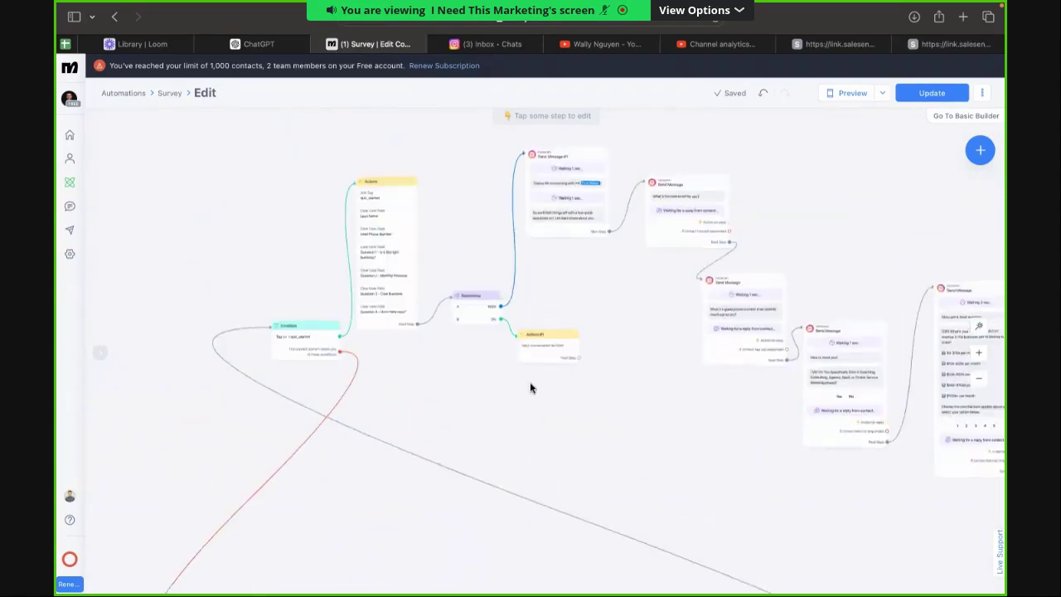
scroll(472, 428, up, 5)
scroll(455, 410, up, 3)
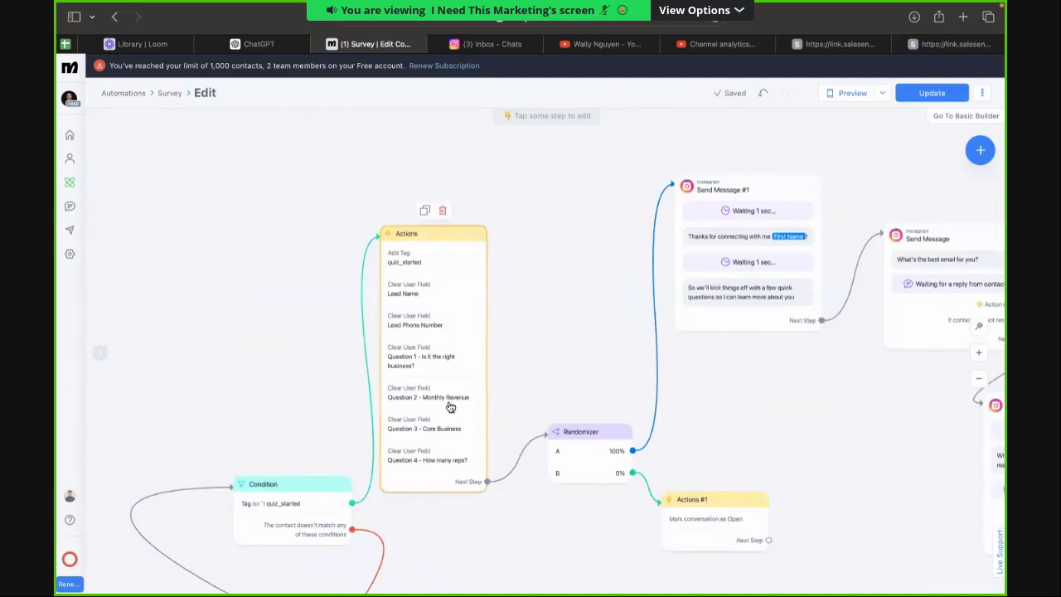
click(455, 408)
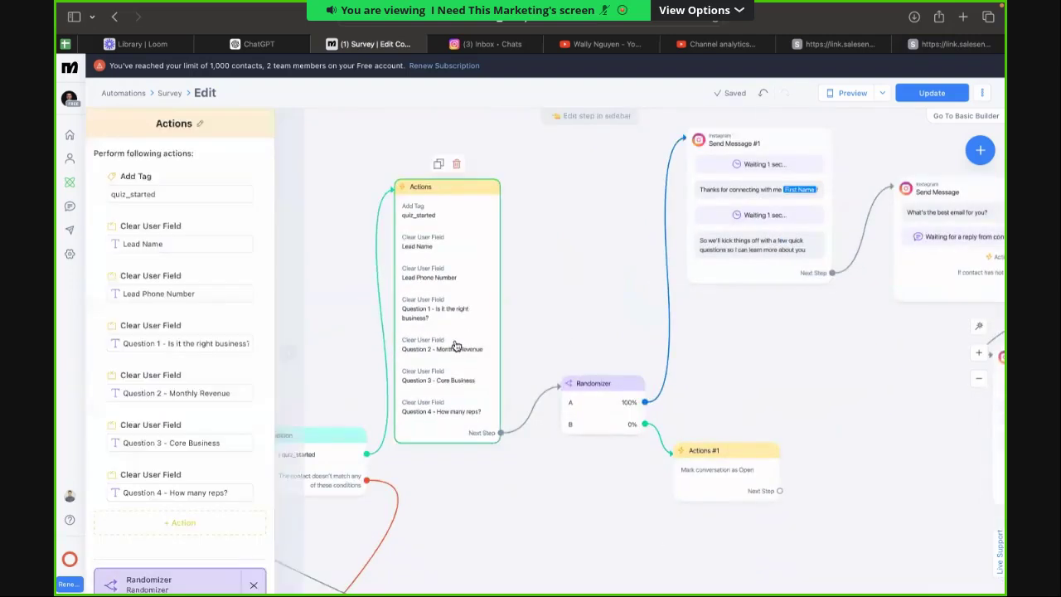
scroll(180, 327, down, 2)
click(183, 507)
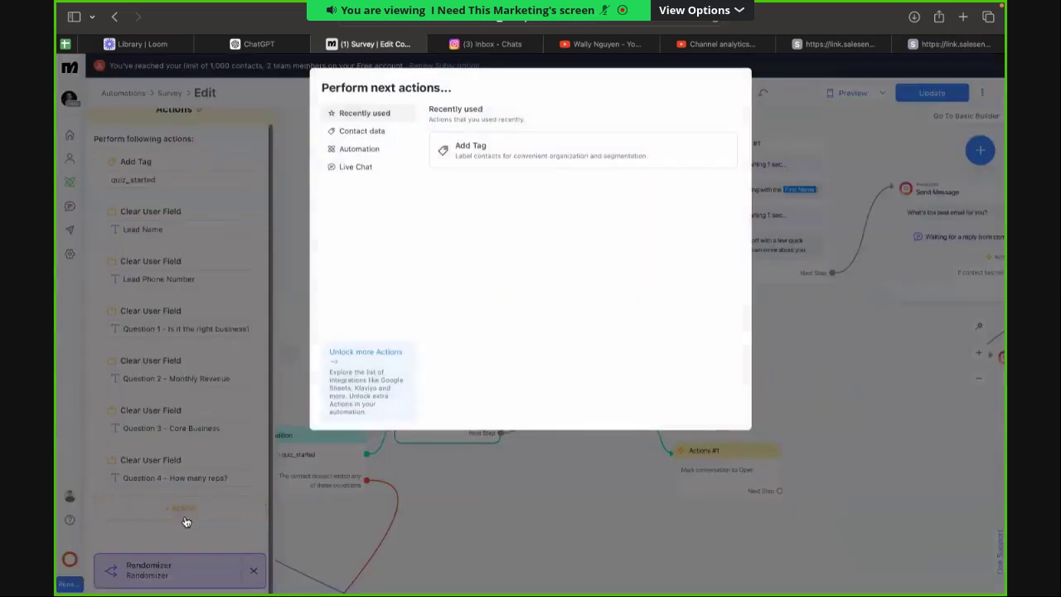
click(379, 137)
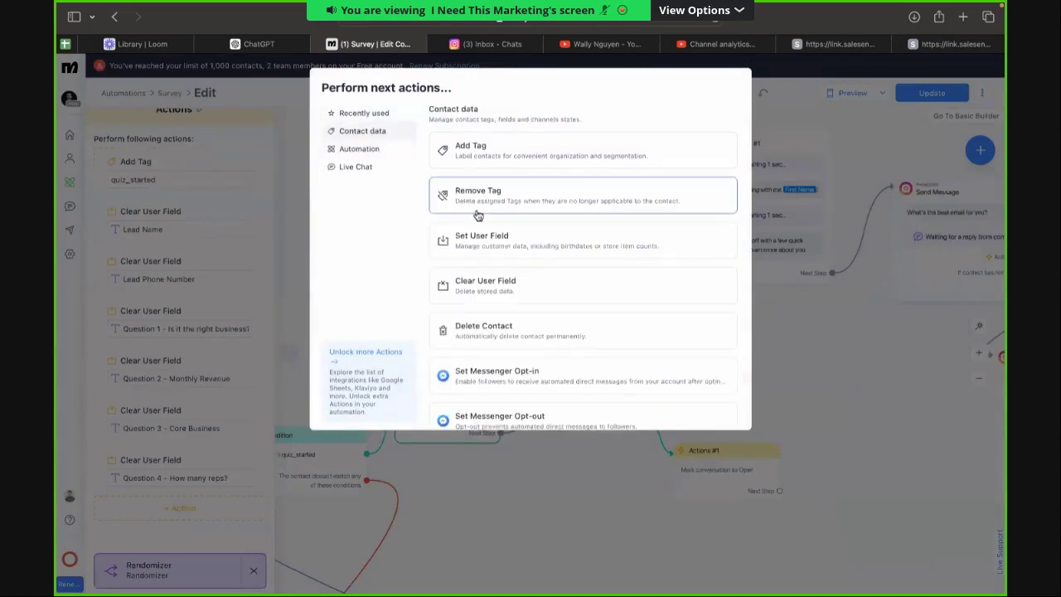
click(455, 280)
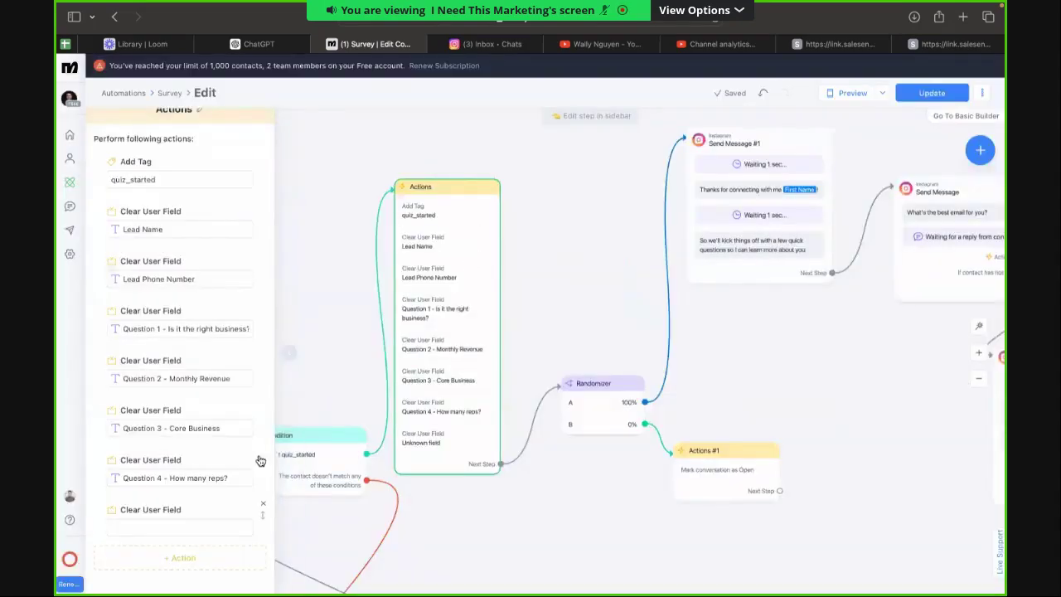
click(249, 526)
click(216, 485)
Add another Clear User Field action for "Question 6 - Leads" to the same Actions step.
scroll(216, 507, down, 2)
click(207, 509)
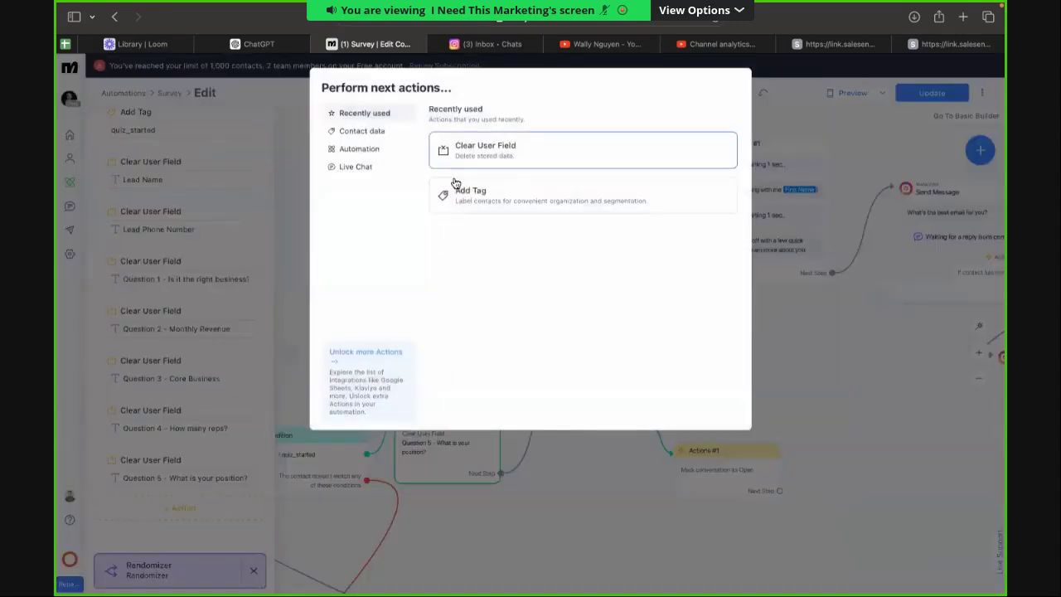
click(473, 156)
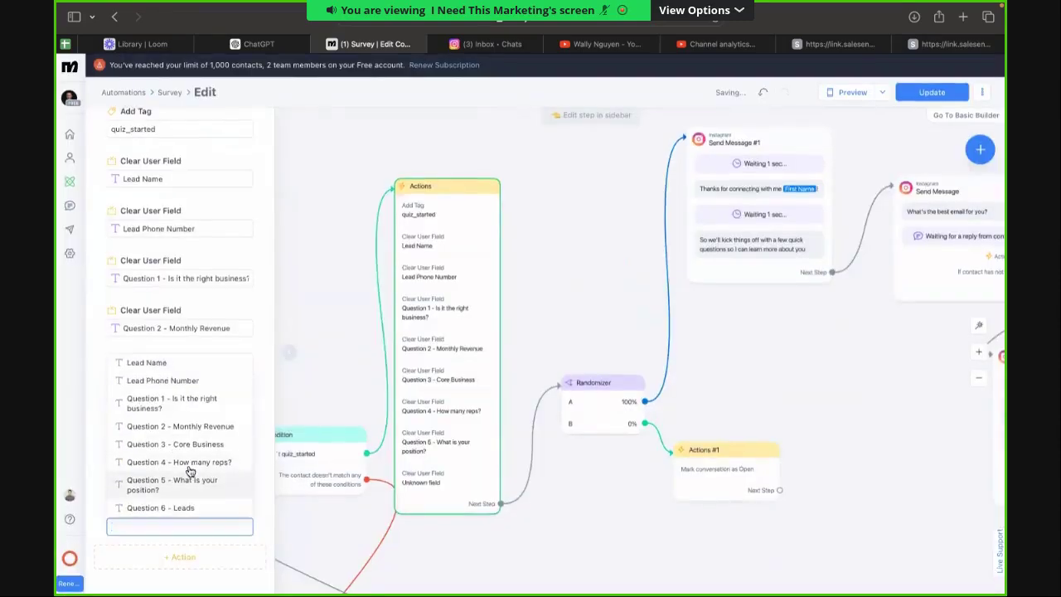
click(178, 509)
click(459, 449)
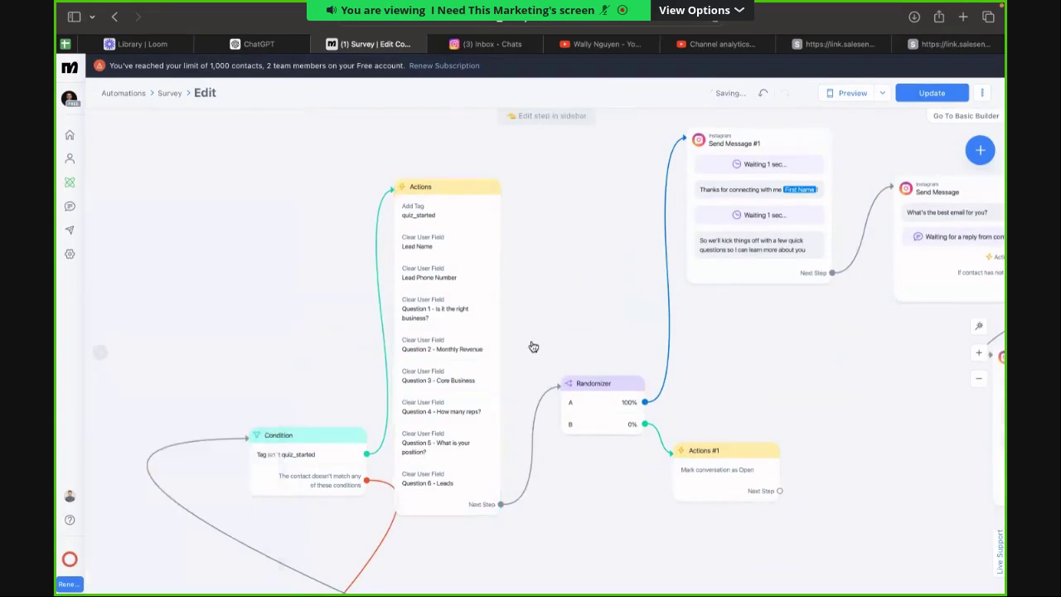
Open the "User sends a message" trigger and remove its keywords ME, me and the quoted lowercase "me".
scroll(338, 414, down, 3)
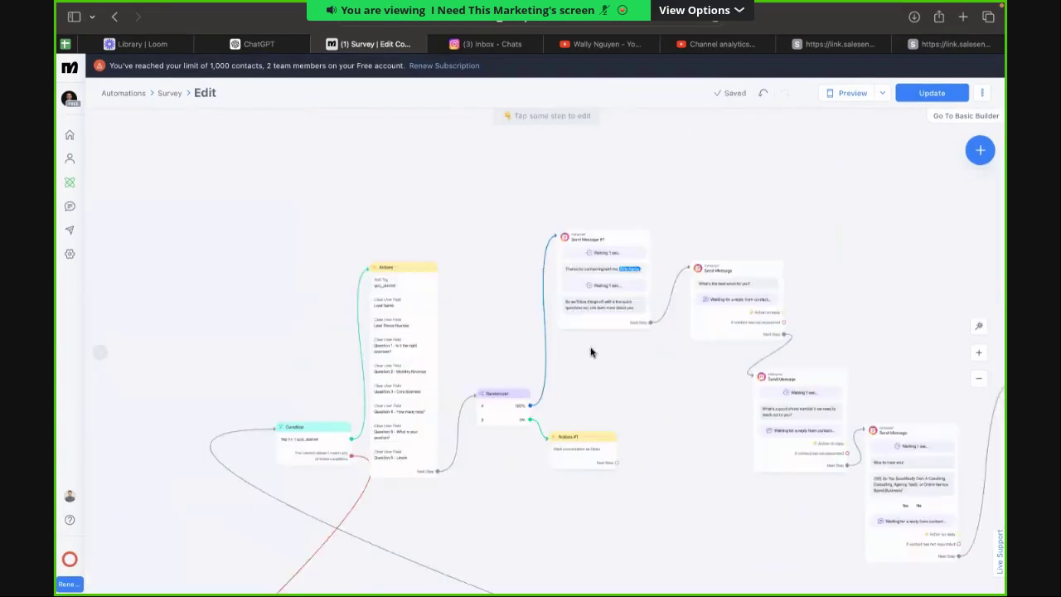
drag(339, 414, 290, 239)
scroll(290, 238, left, 3)
scroll(412, 192, up, 2)
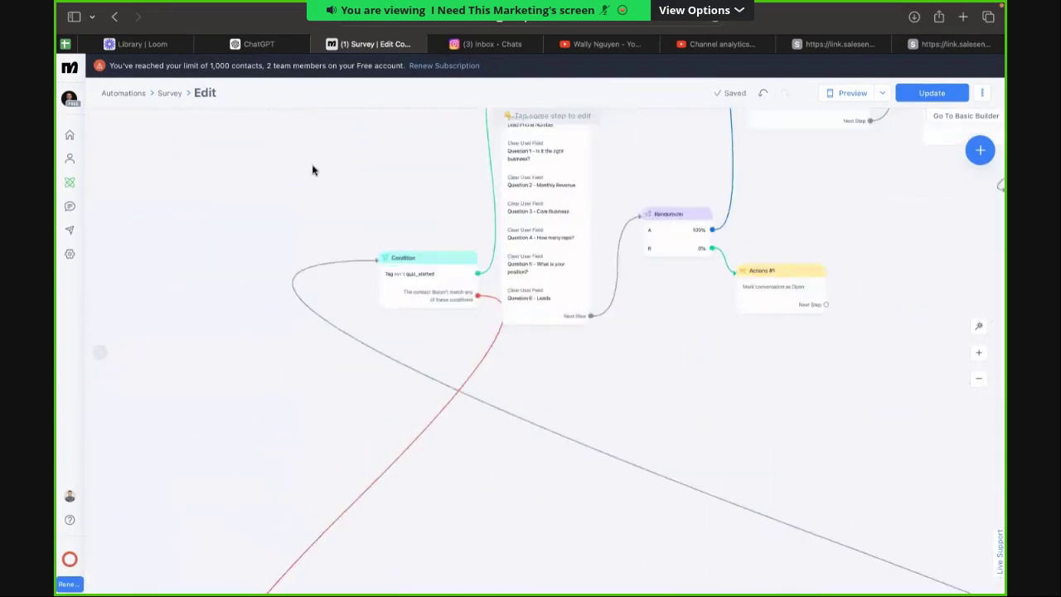
scroll(414, 272, down, 4)
scroll(460, 290, down, 5)
scroll(460, 290, right, 4)
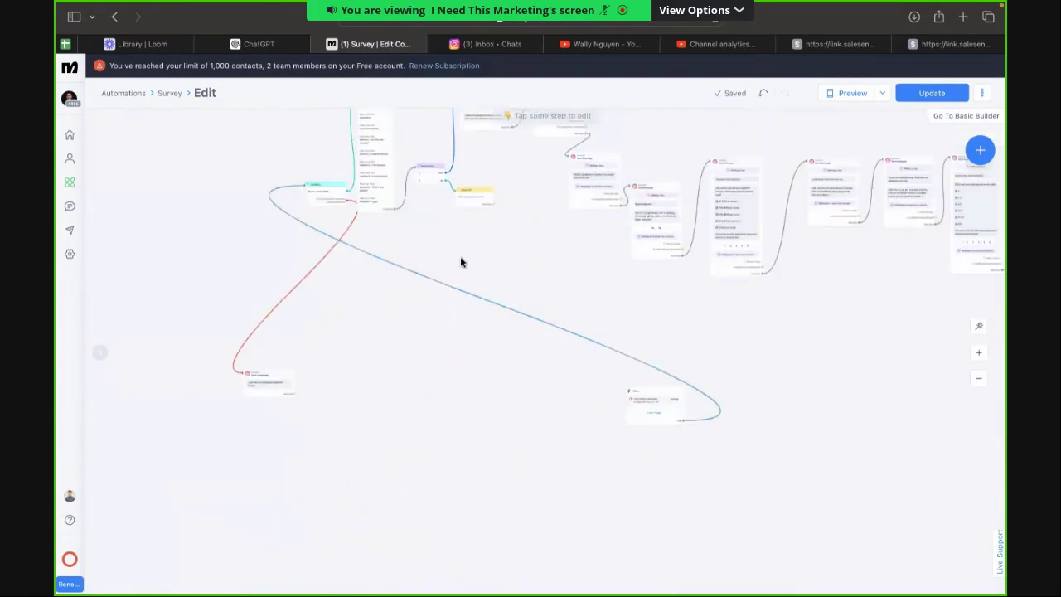
click(651, 406)
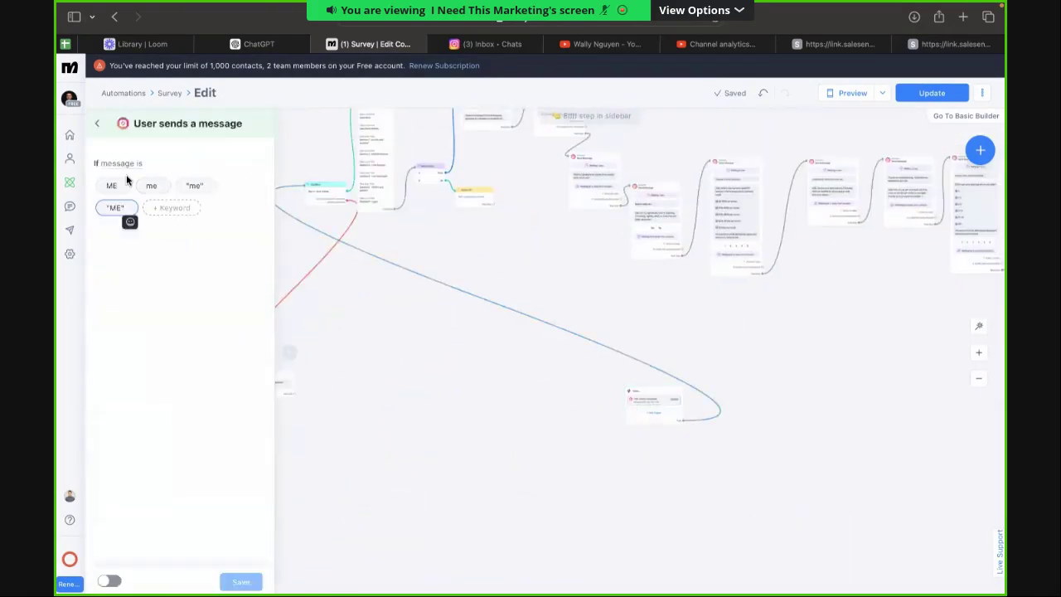
click(125, 186)
click(124, 186)
click(124, 185)
Add the unquoted trigger keywords SCALE and scale, and remove the remaining quoted "ME" keyword.
key(Return)
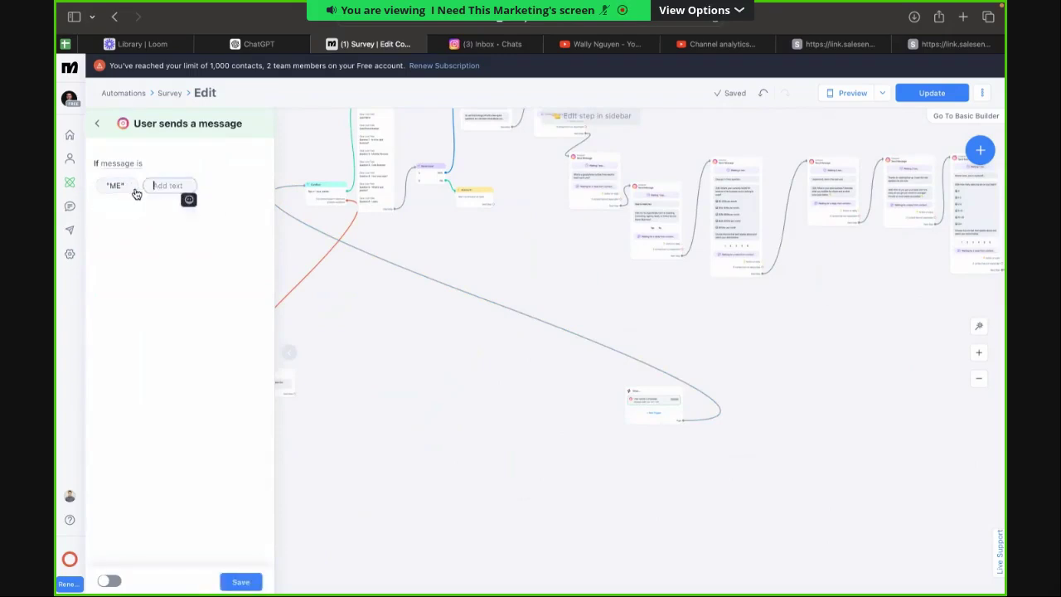
text(ECALE)
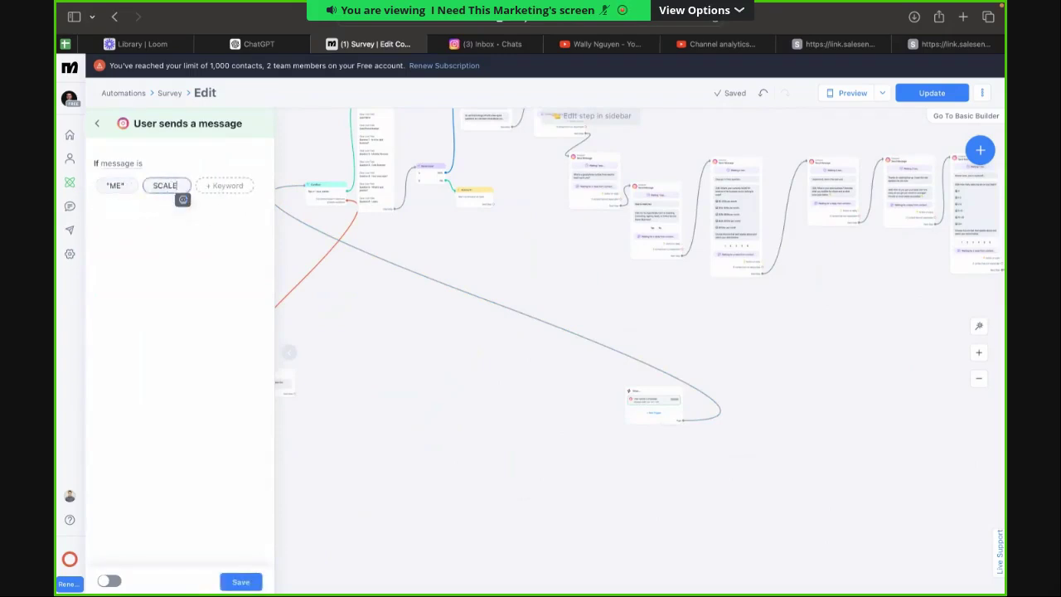
click(138, 199)
key(Return)
text(scale)
key(Return)
Add the quoted keywords "scale" and "SCALE" to the message trigger and save it.
text(sc)
key(BackSpace)
key(BackSpace)
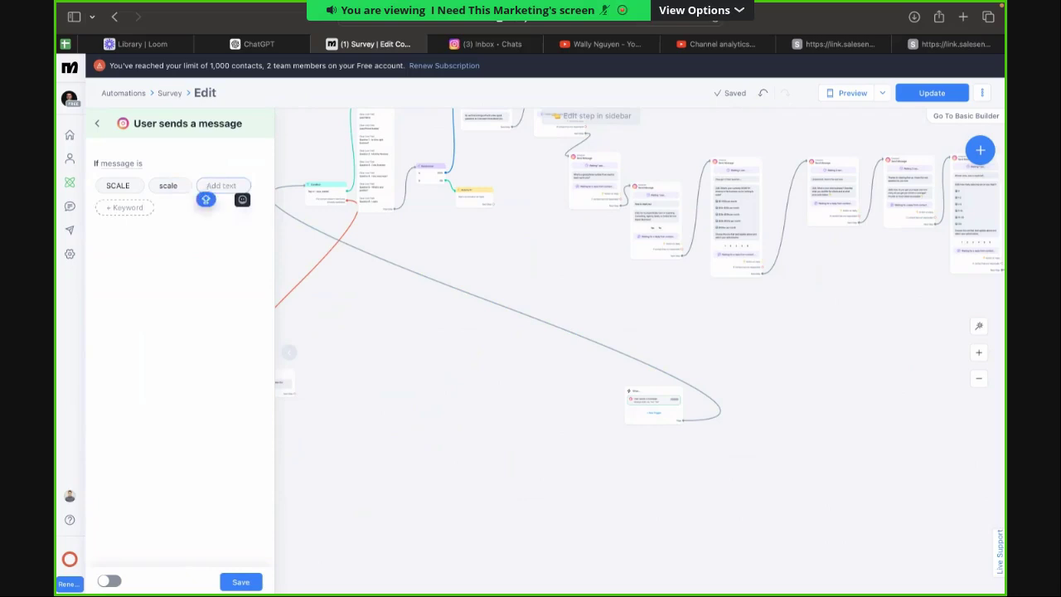
text("scale")
key(Return)
text("sCALE")
click(178, 275)
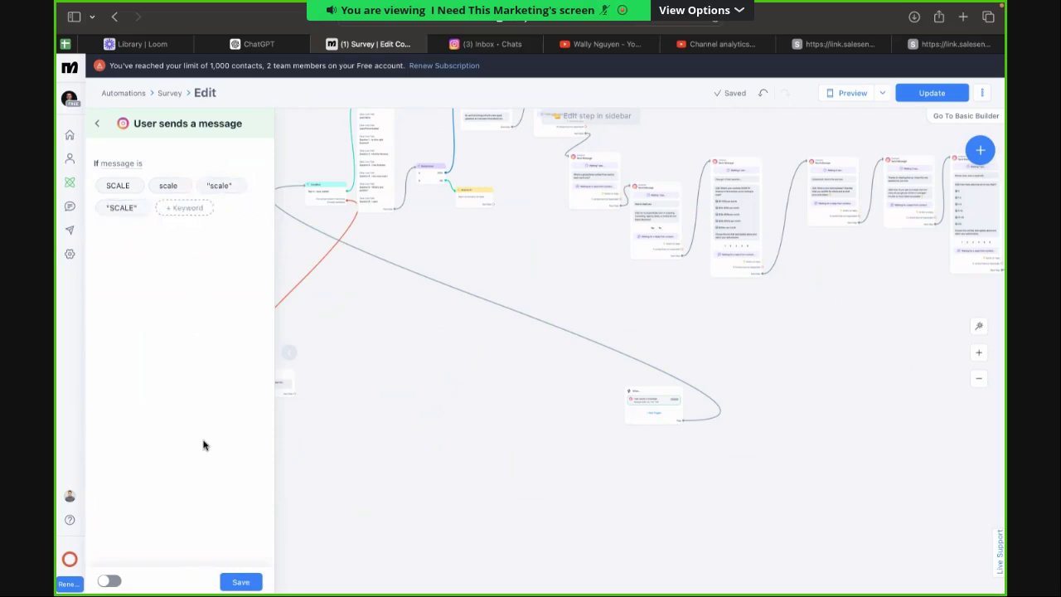
click(237, 578)
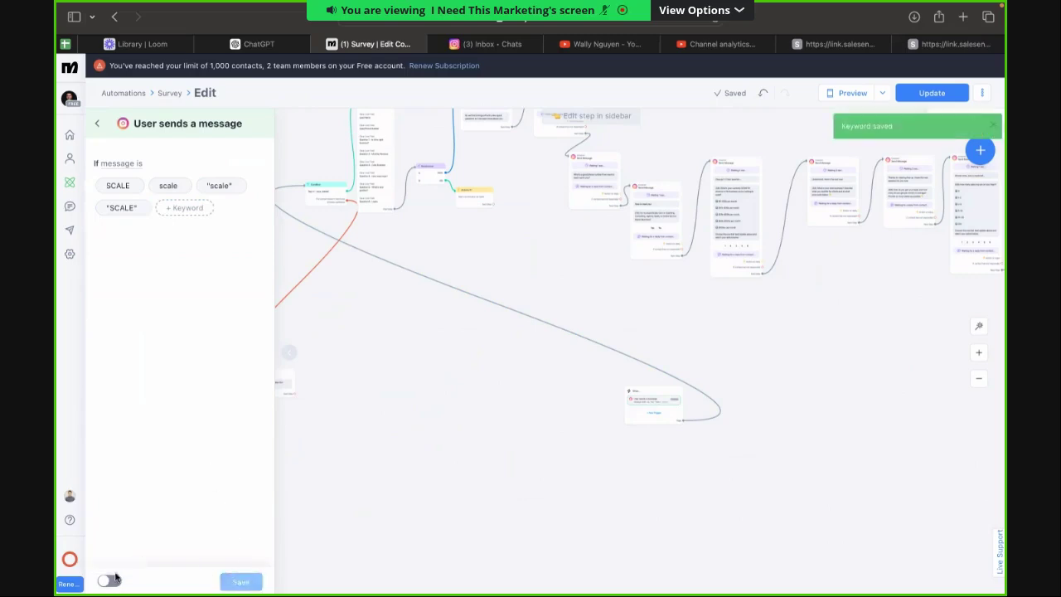
Look over the survey flow from the starting actions through the question messages to the qualification conditions.
click(376, 419)
drag(676, 406, 235, 179)
drag(534, 324, 322, 402)
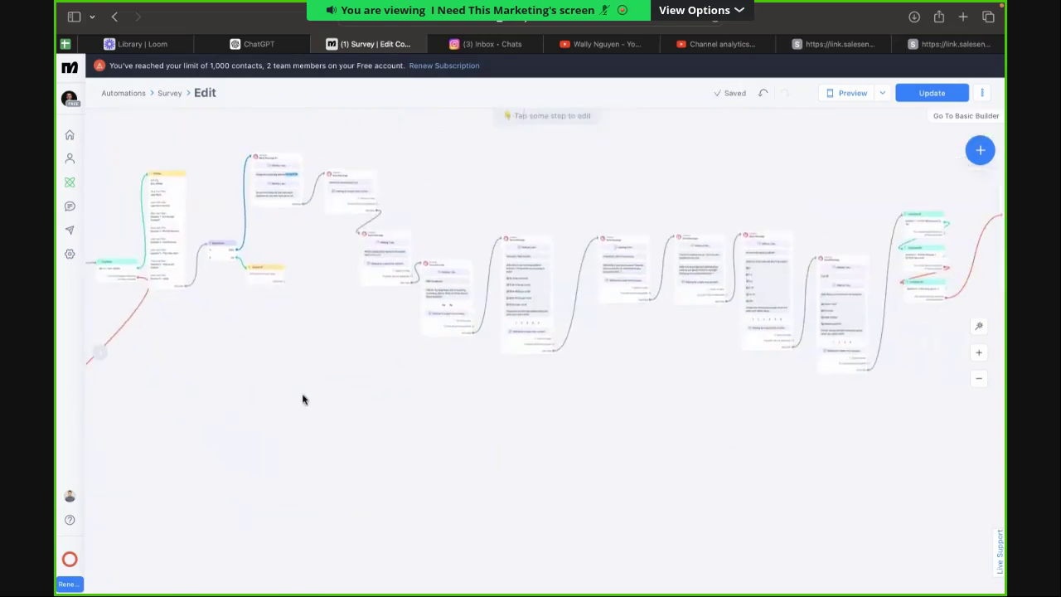
scroll(300, 396, up, 2)
scroll(284, 391, up, 3)
drag(377, 328, 253, 361)
scroll(254, 362, right, 1)
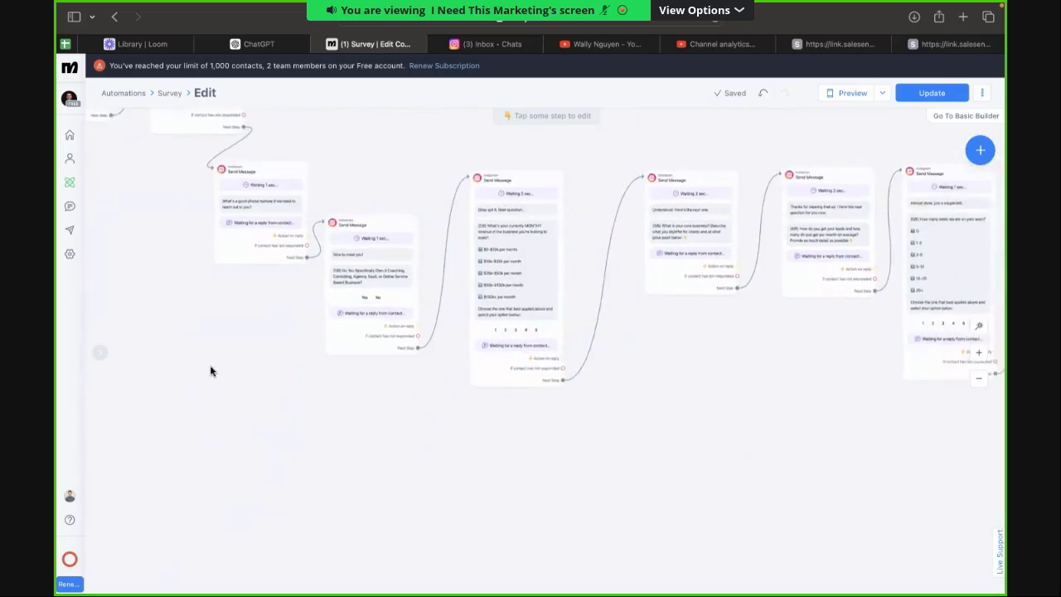
scroll(208, 372, down, 1)
scroll(585, 360, right, 6)
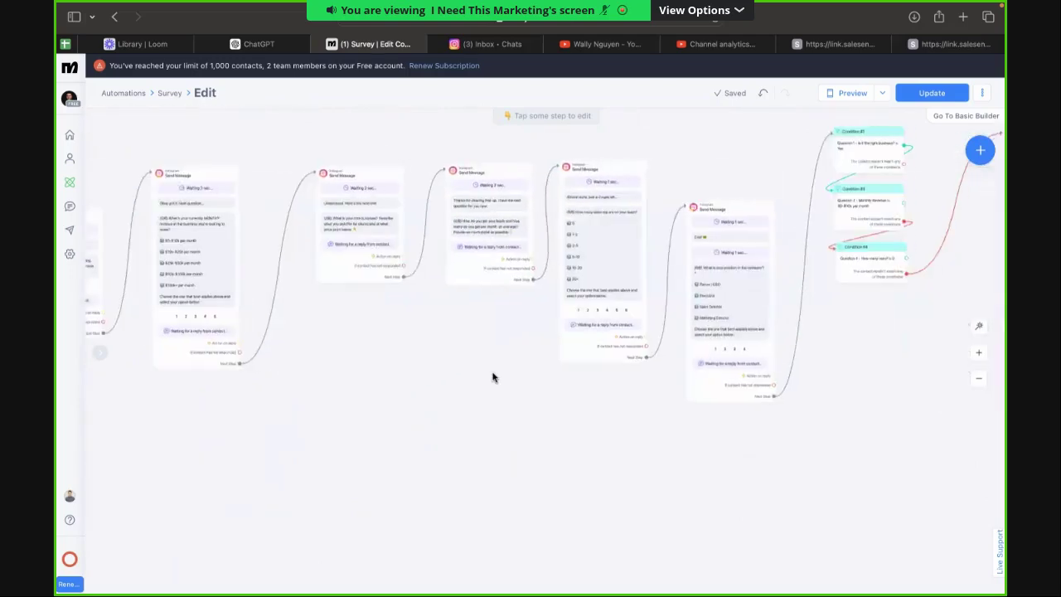
Look over the survey flow from its SCALE message trigger through the question messages and conditions, and dismiss the subscription plan offer.
scroll(293, 354, right, 4)
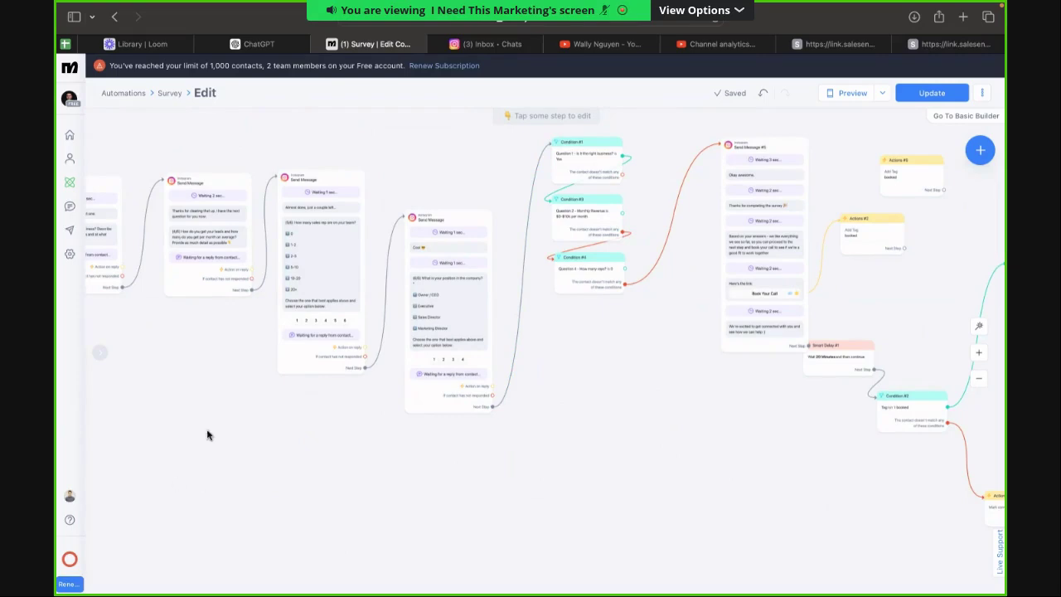
scroll(629, 452, left, 10)
scroll(459, 357, left, 6)
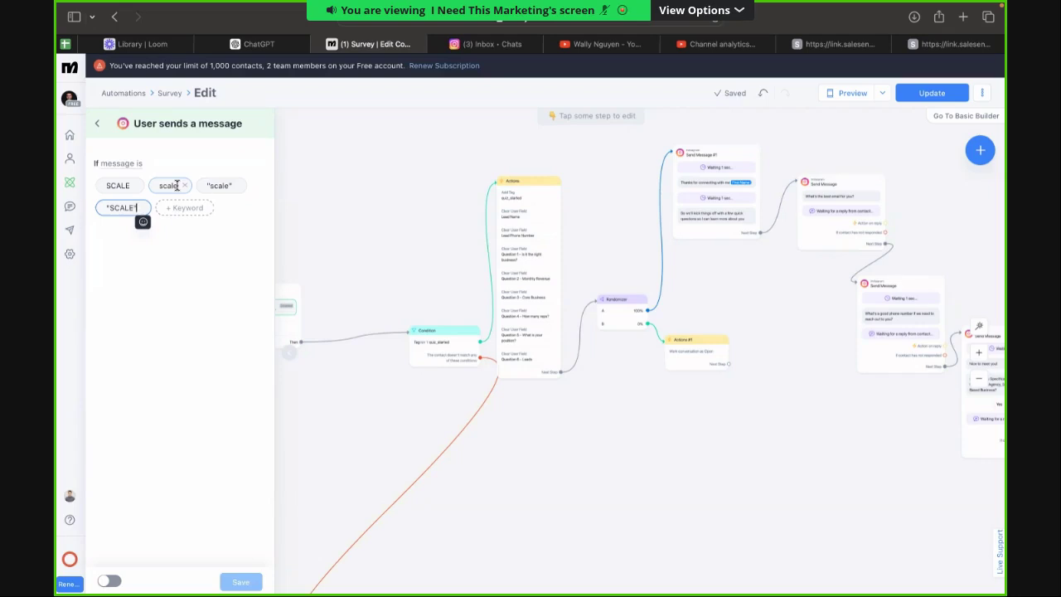
click(334, 249)
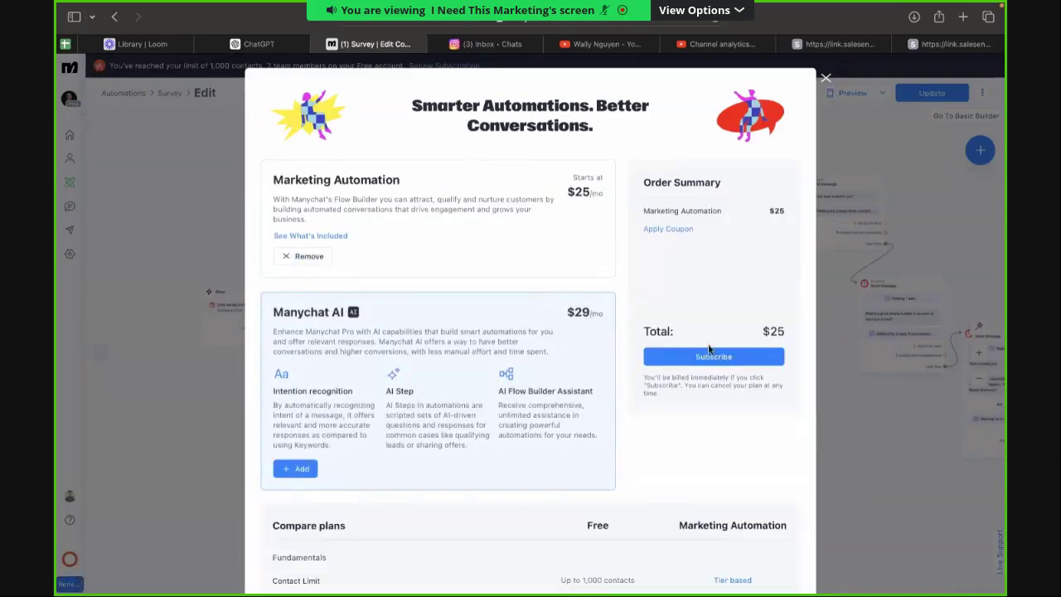
click(817, 103)
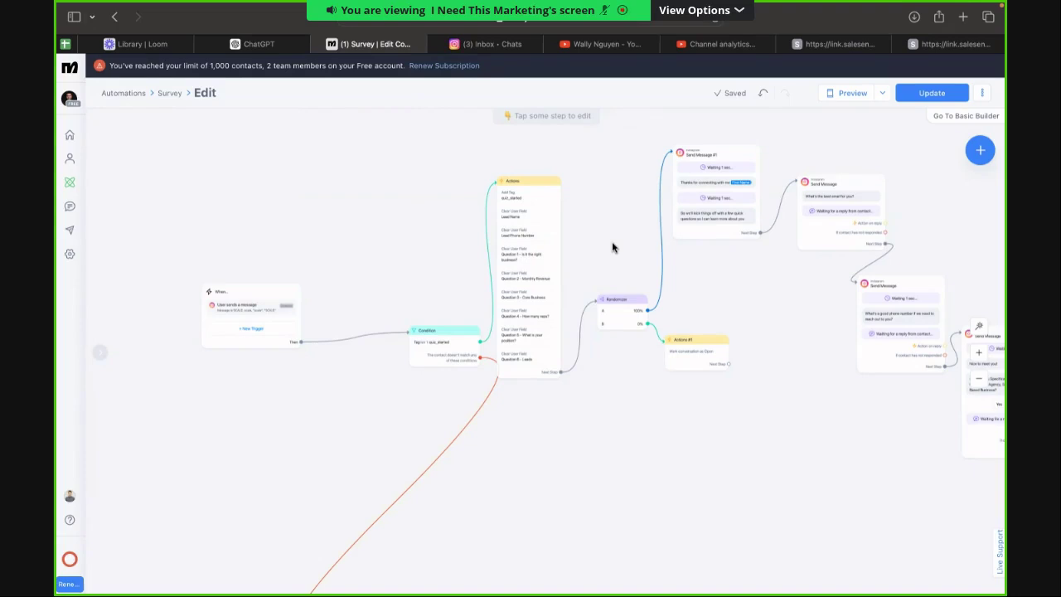
scroll(612, 241, down, 1)
scroll(715, 294, right, 5)
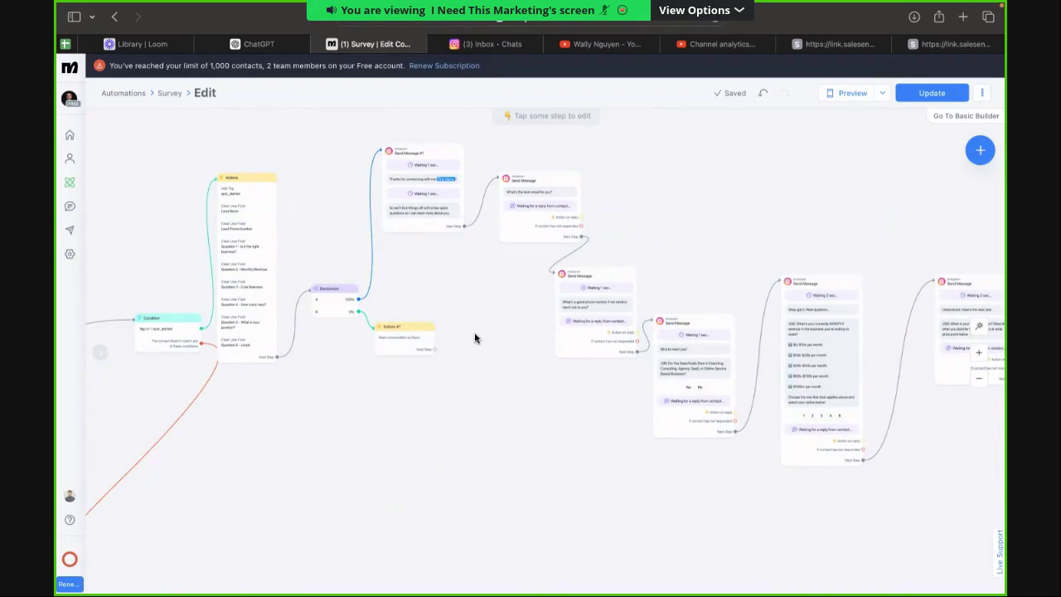
scroll(528, 375, down, 2)
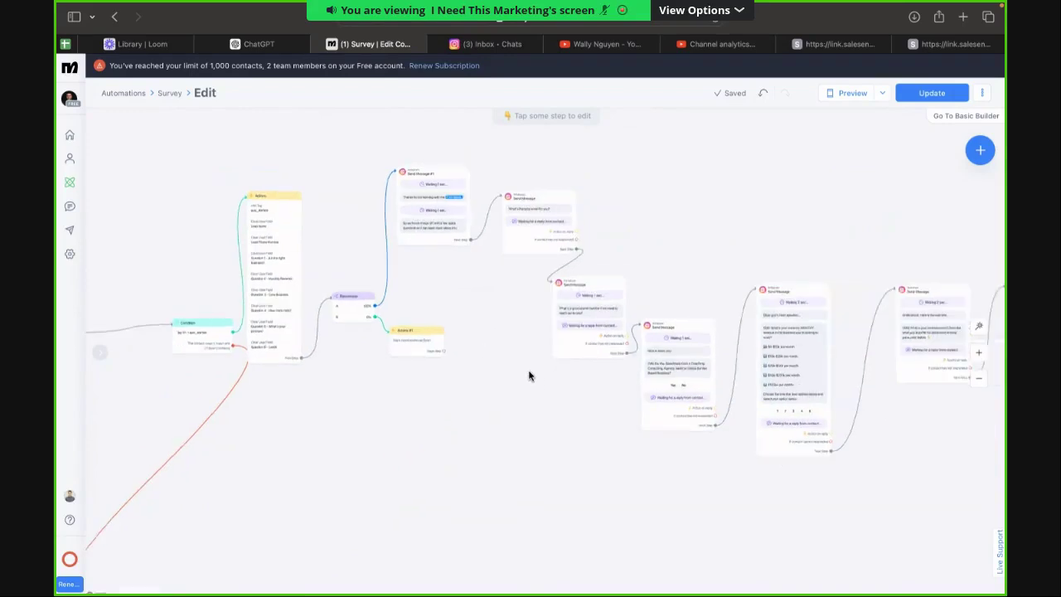
scroll(529, 384, right, 1)
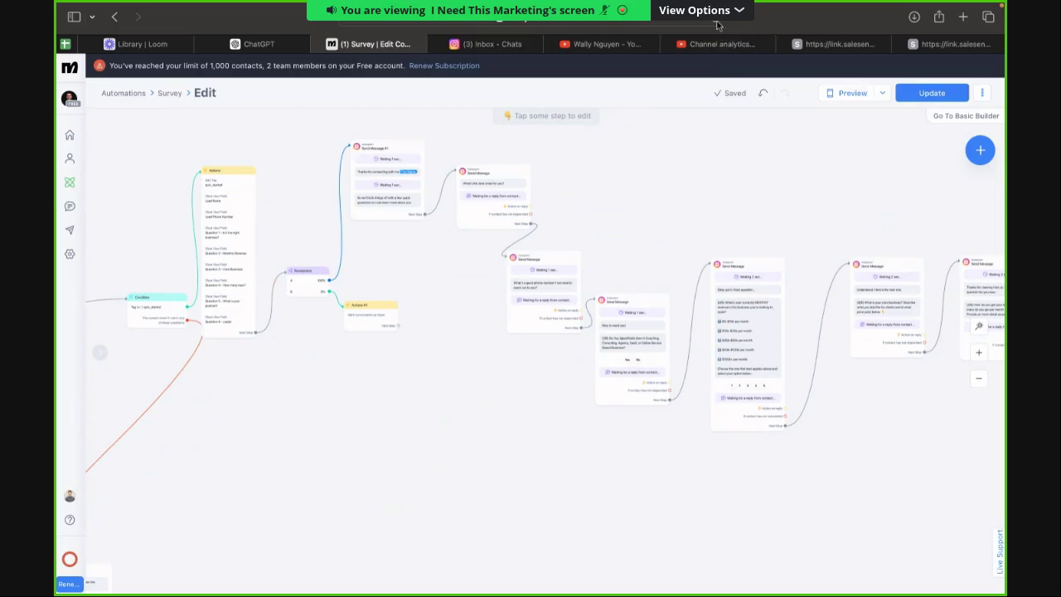
Reload the survey editor, dismiss the Pro upgrade offer, and try to publish the automation.
mouse_move(70, 558)
key(super+r)
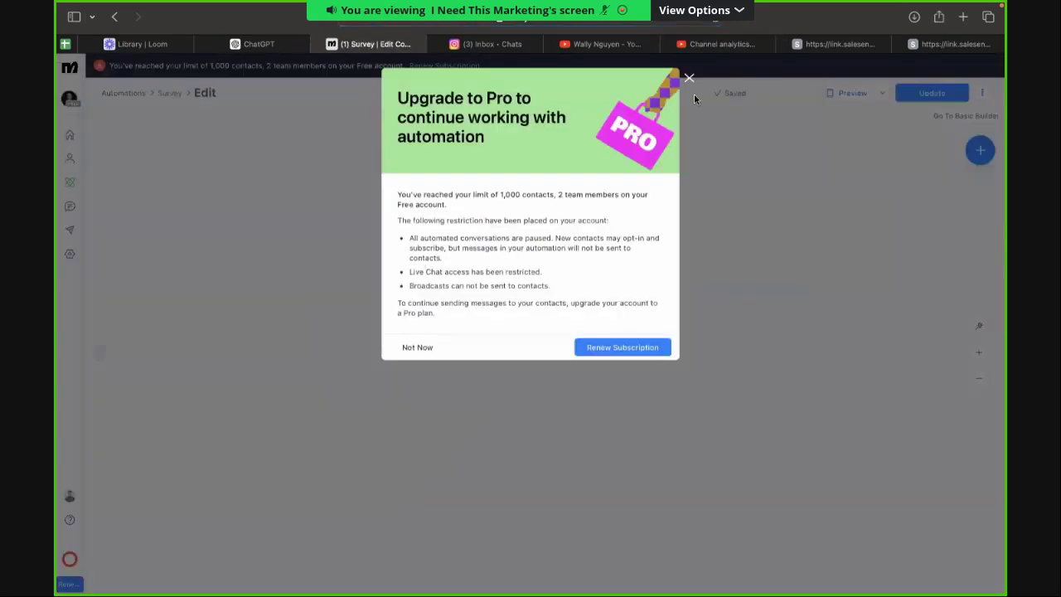
click(689, 79)
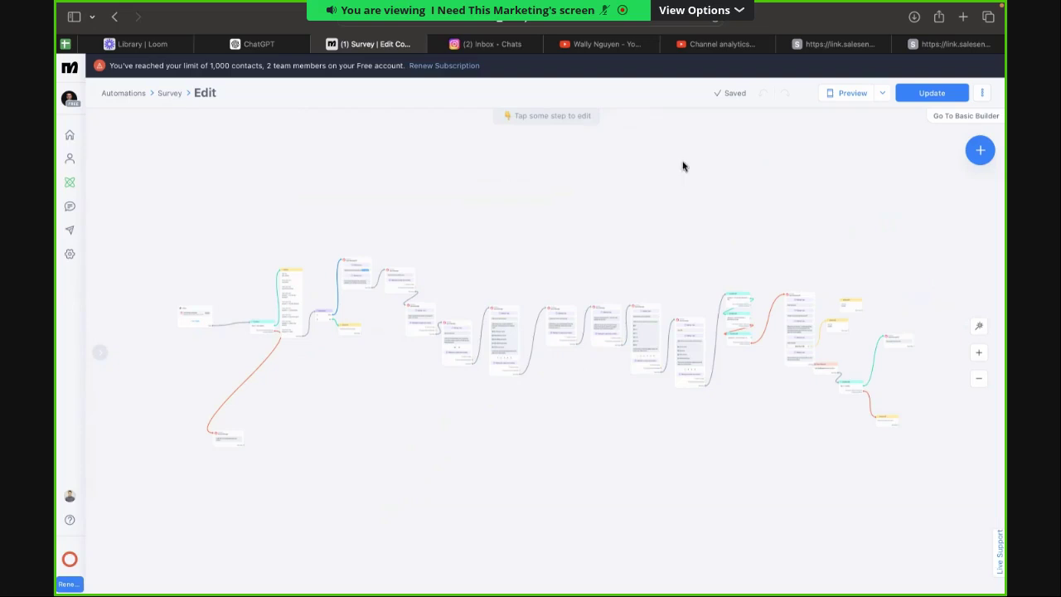
scroll(683, 166, down, 2)
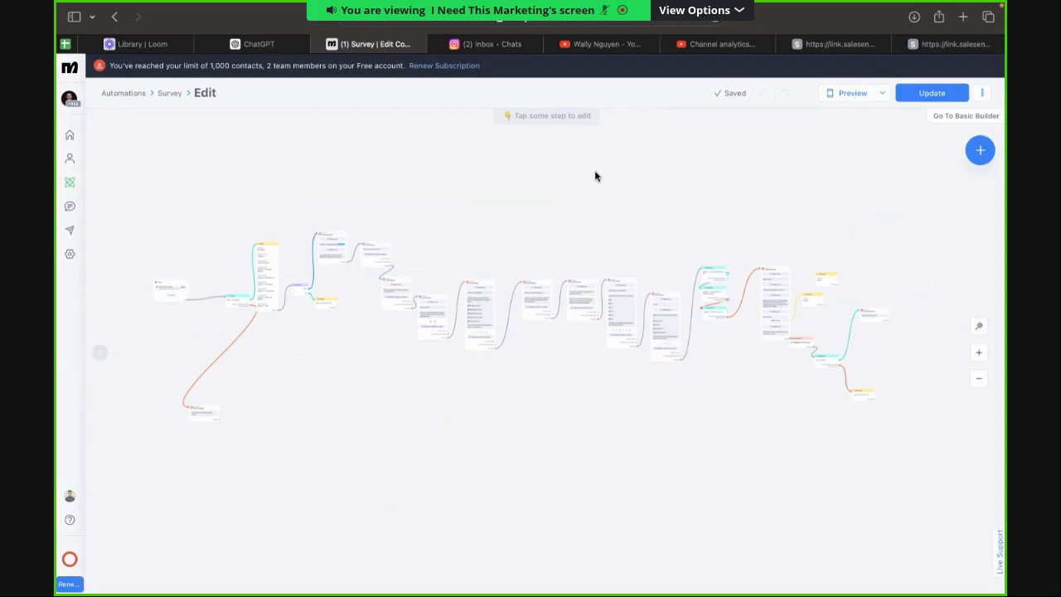
click(920, 92)
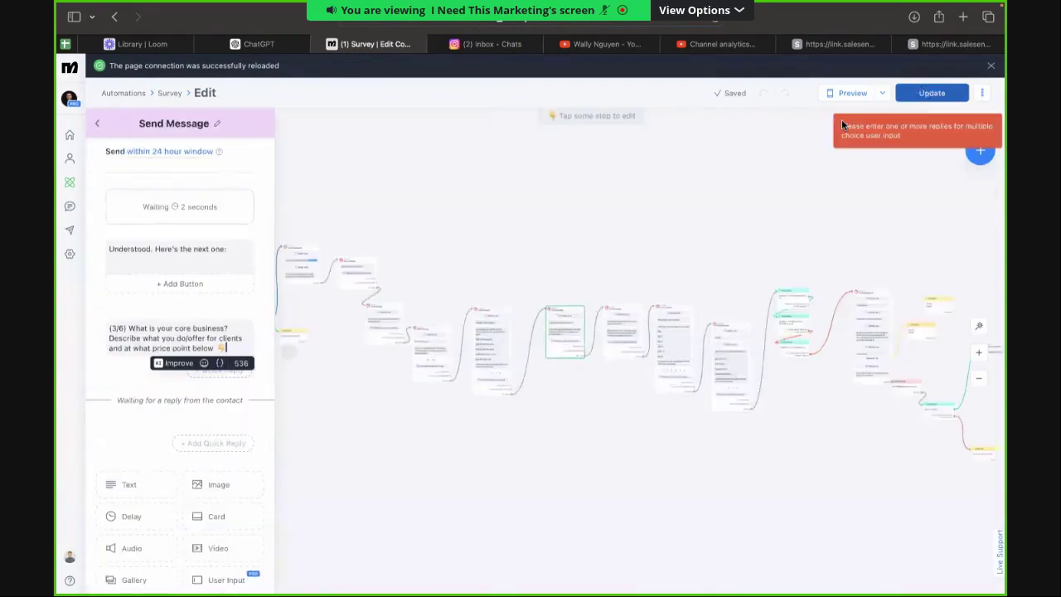
Set the core business question (3/6) to the Text reply type and save its response to the Question 3 - Core Business field.
click(177, 340)
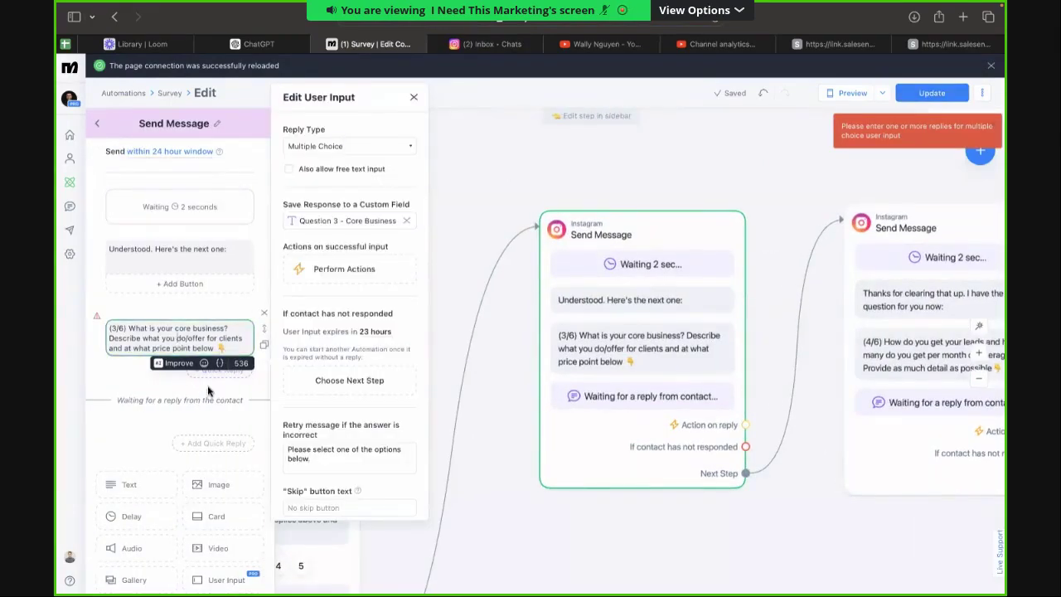
click(405, 145)
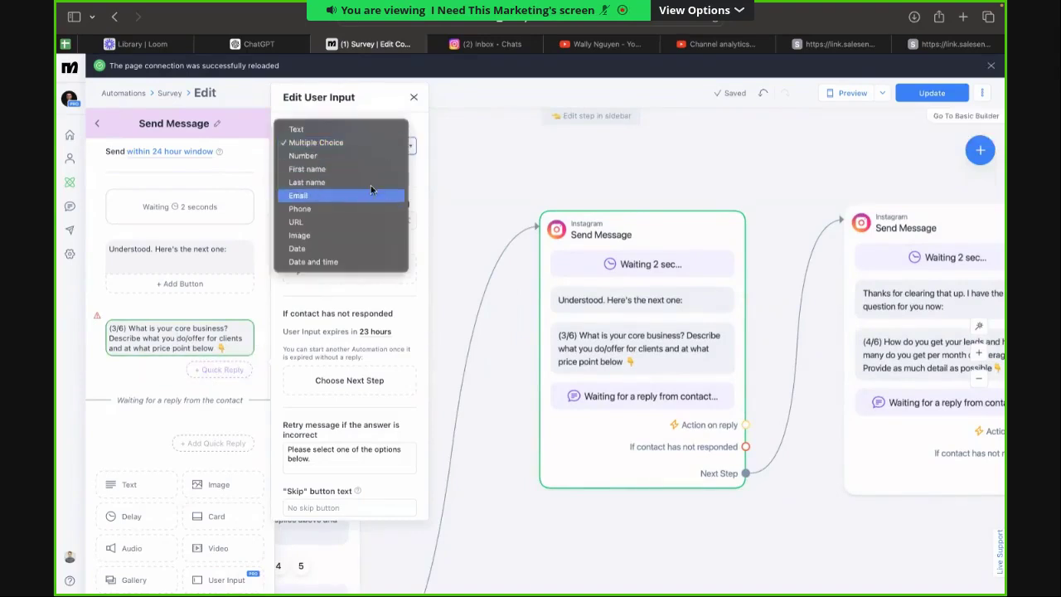
click(341, 143)
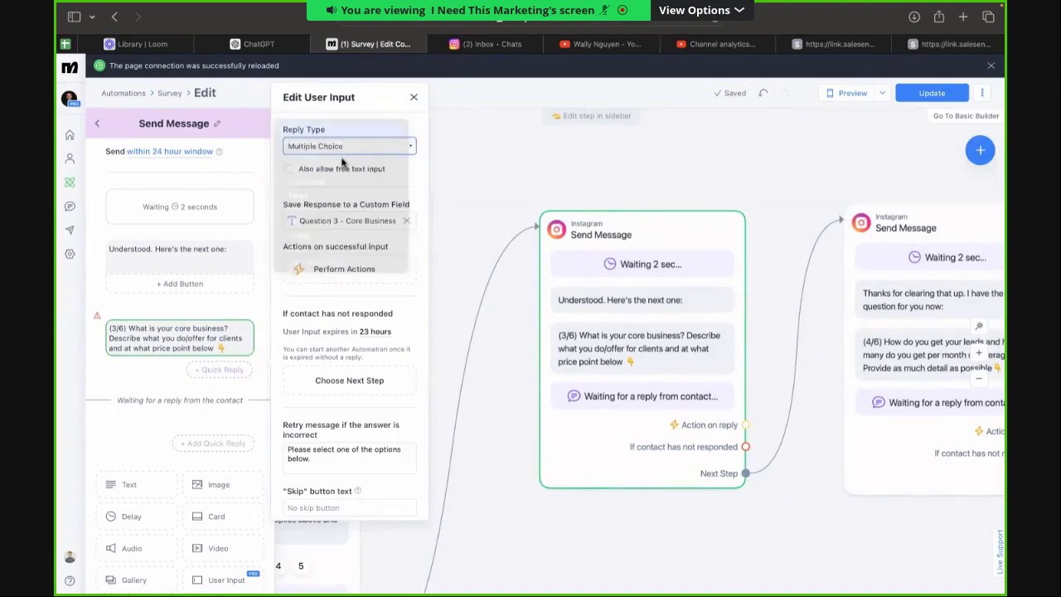
click(397, 242)
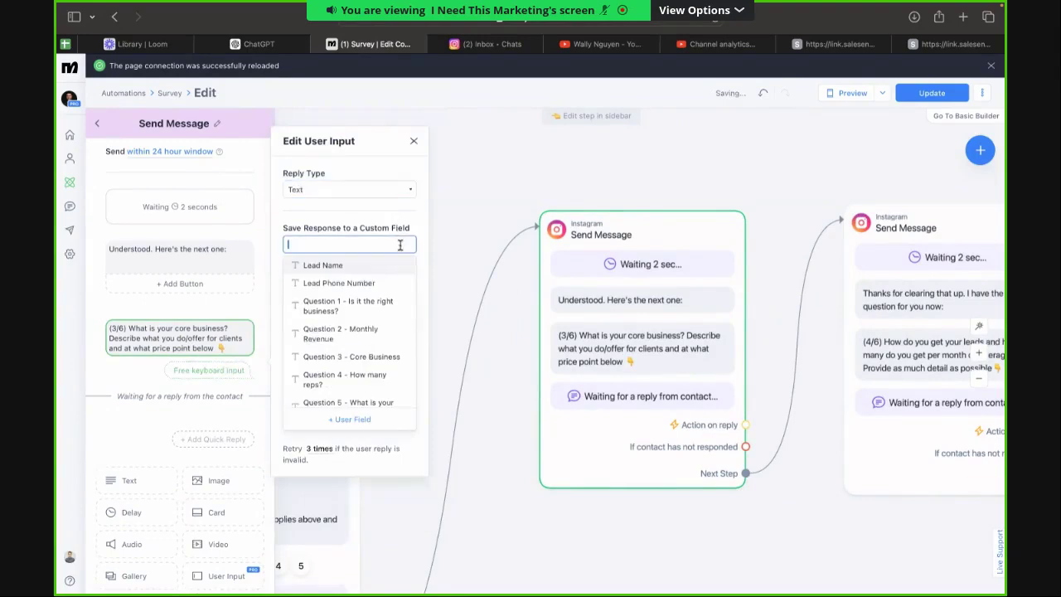
click(394, 358)
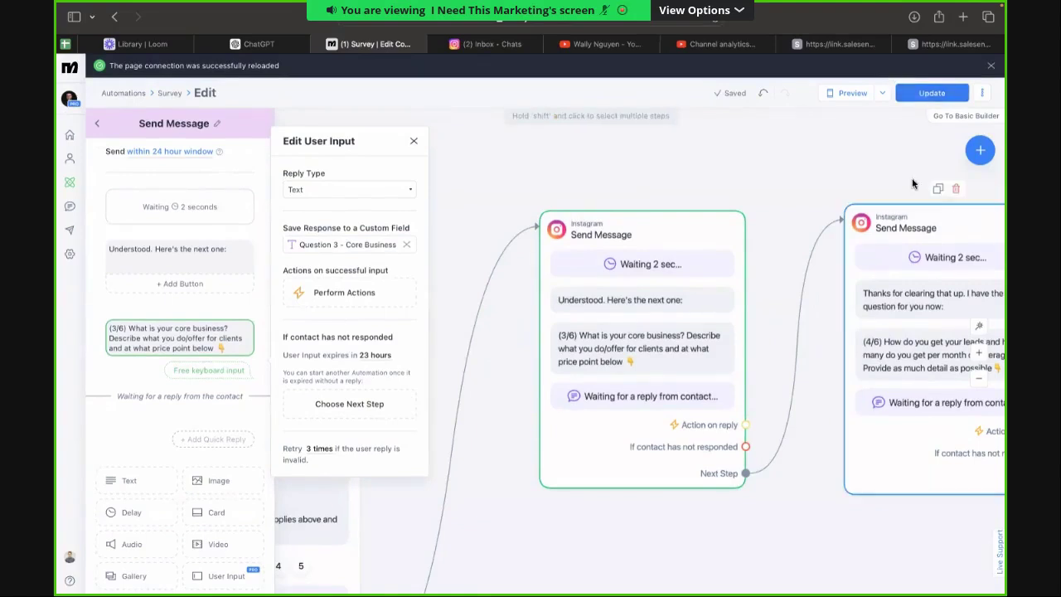
Set the leads question (4/6) to the Text reply type and save its response to the Question 6 - Leads field.
click(909, 321)
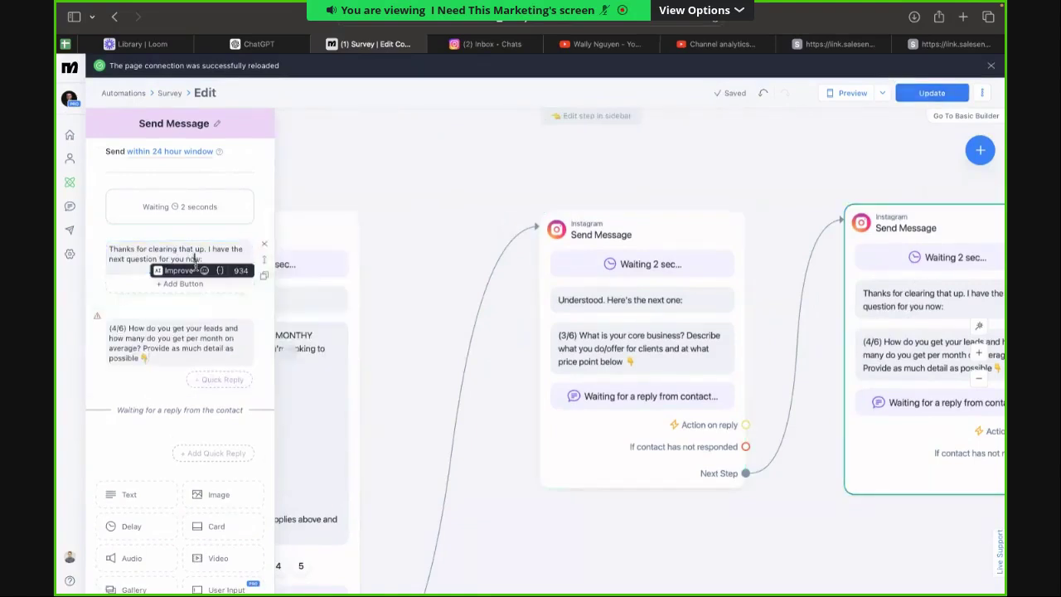
click(224, 323)
click(348, 145)
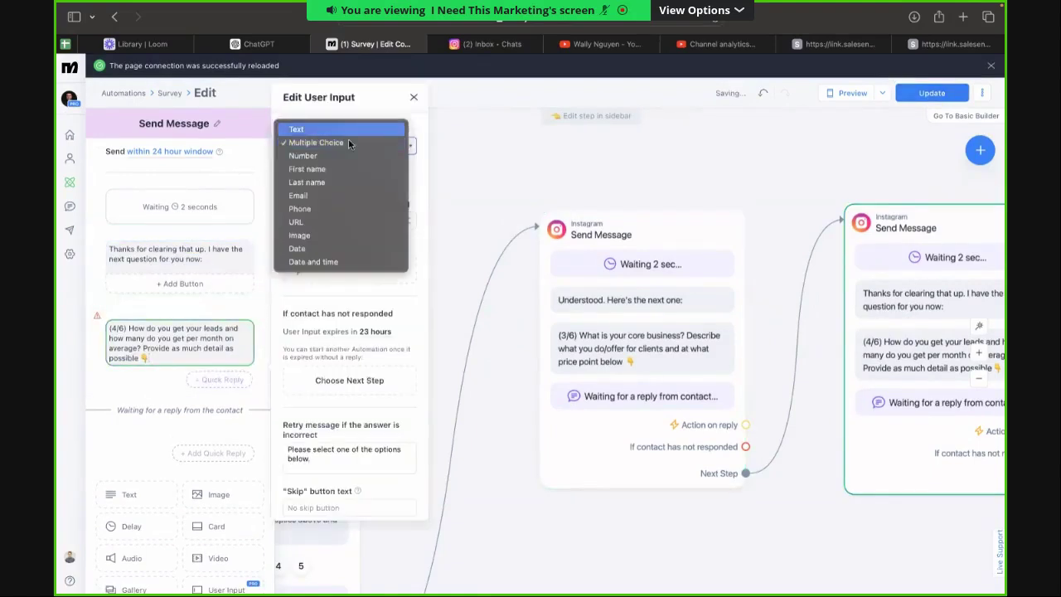
click(340, 129)
click(349, 244)
scroll(382, 365, down, 1)
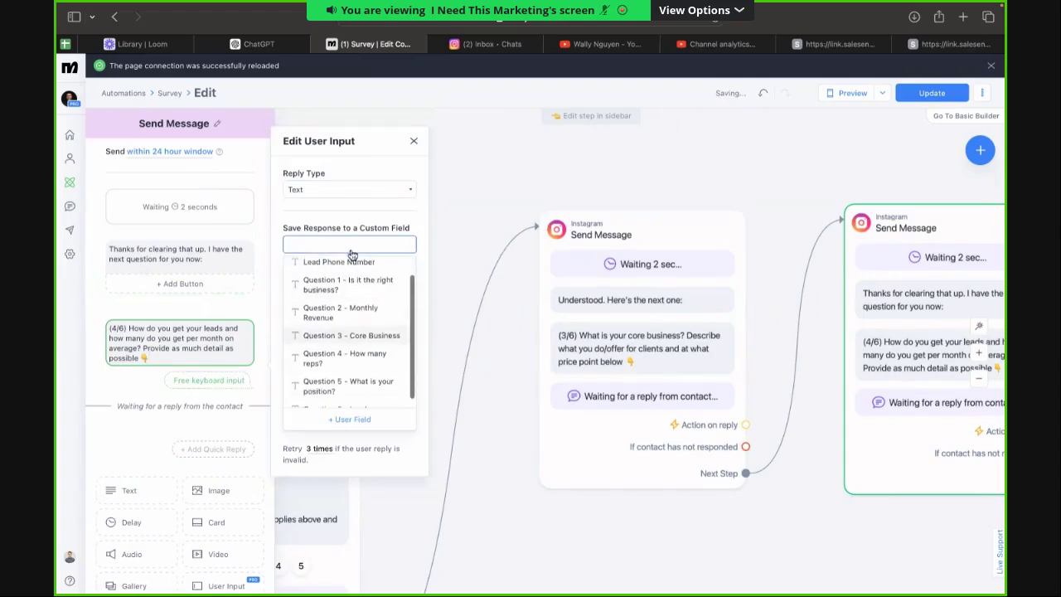
scroll(357, 389, down, 1)
click(354, 399)
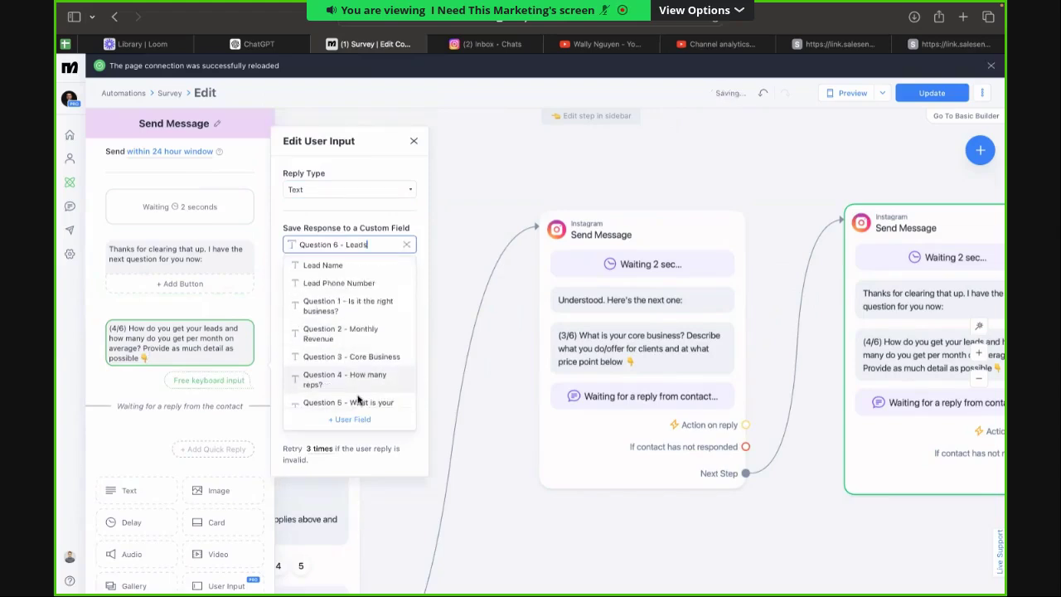
Publish the updated survey automation and look over its question messages.
click(908, 93)
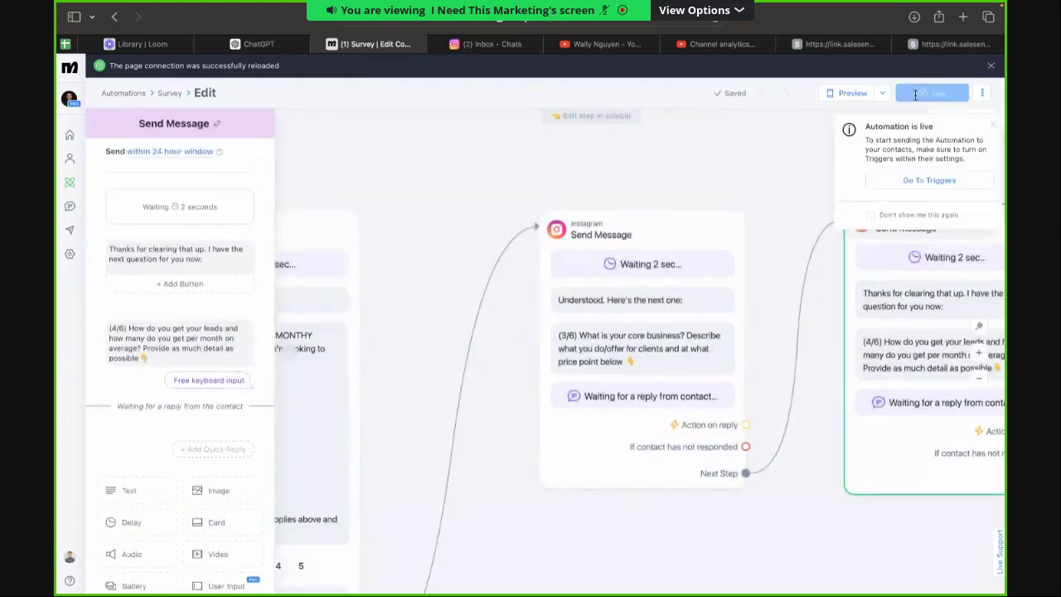
scroll(898, 180, down, 3)
drag(804, 149, 747, 138)
scroll(693, 130, down, 2)
scroll(693, 130, down, 1)
click(704, 146)
drag(672, 504, 542, 438)
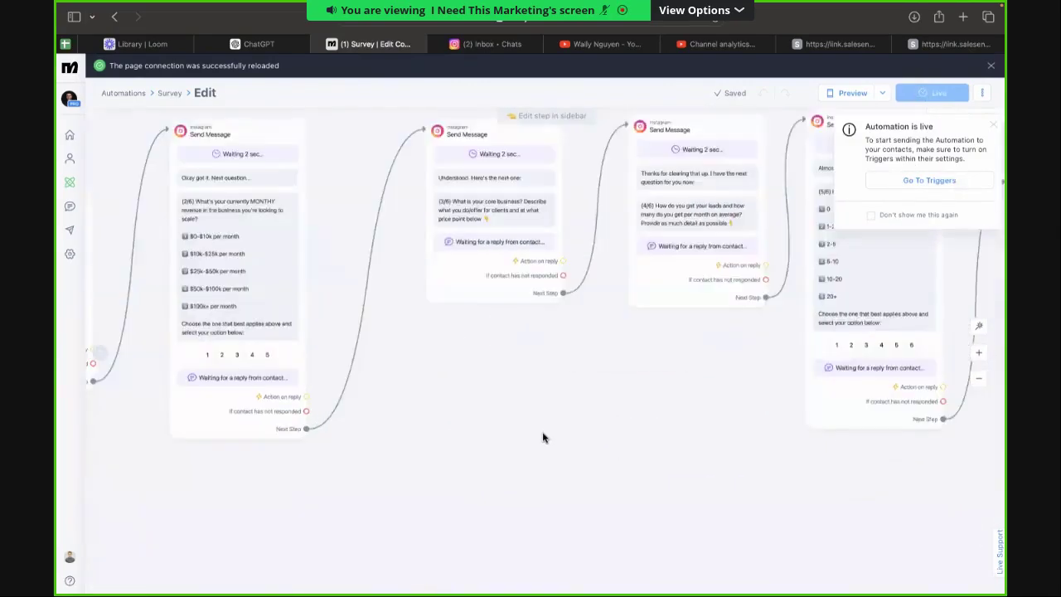
scroll(556, 433, down, 2)
Return to the list of all automations and turn on the Survey automation's message trigger.
click(169, 93)
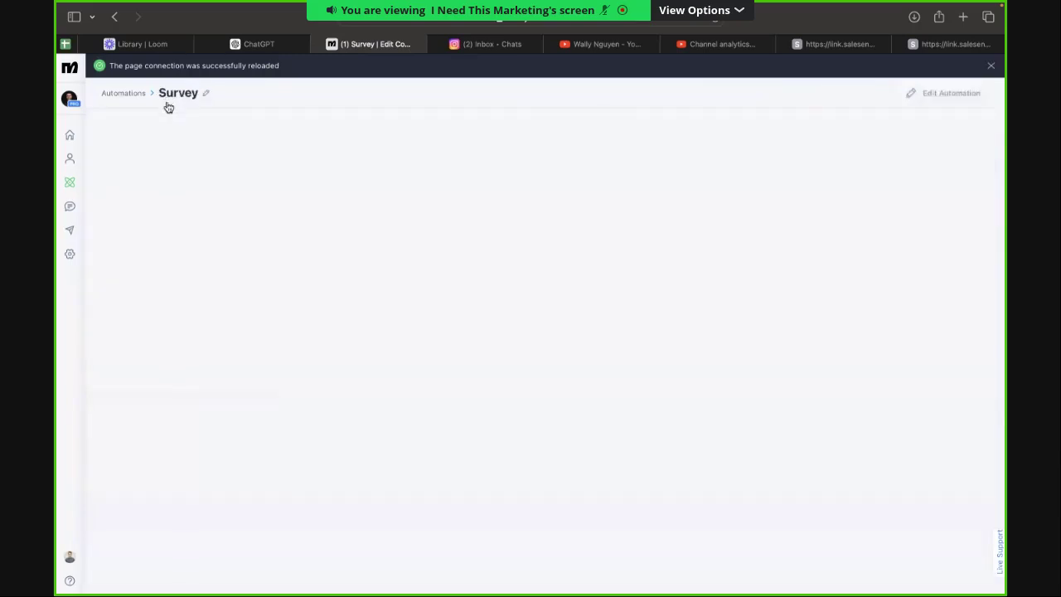
click(131, 95)
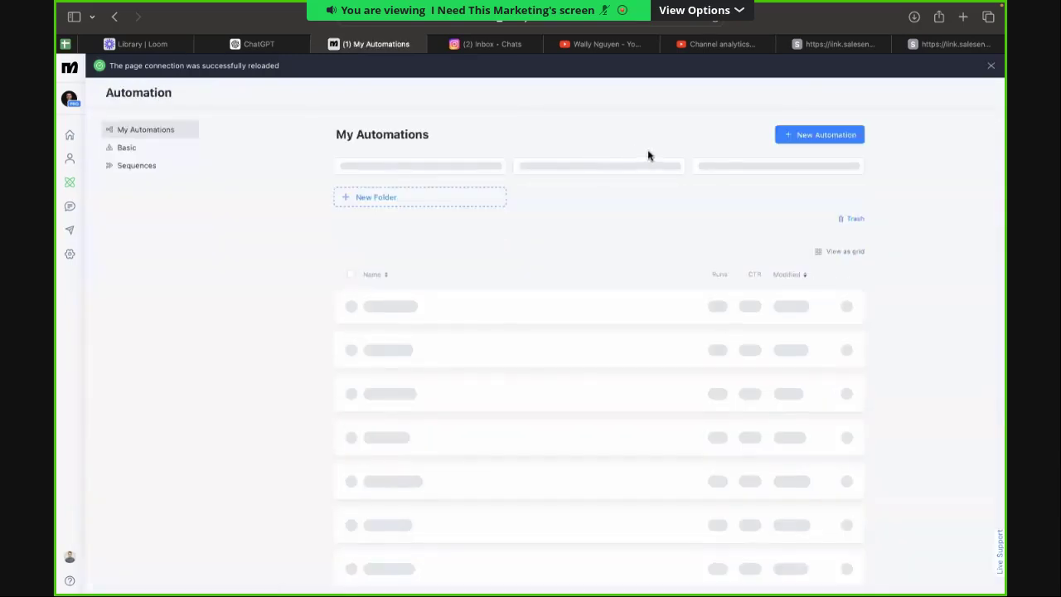
click(600, 314)
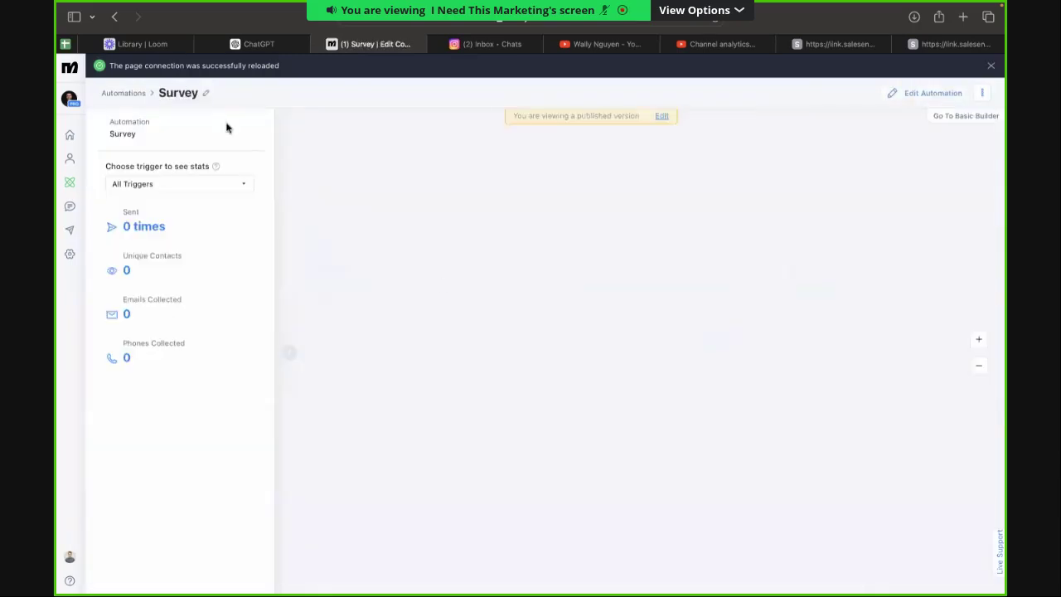
click(126, 94)
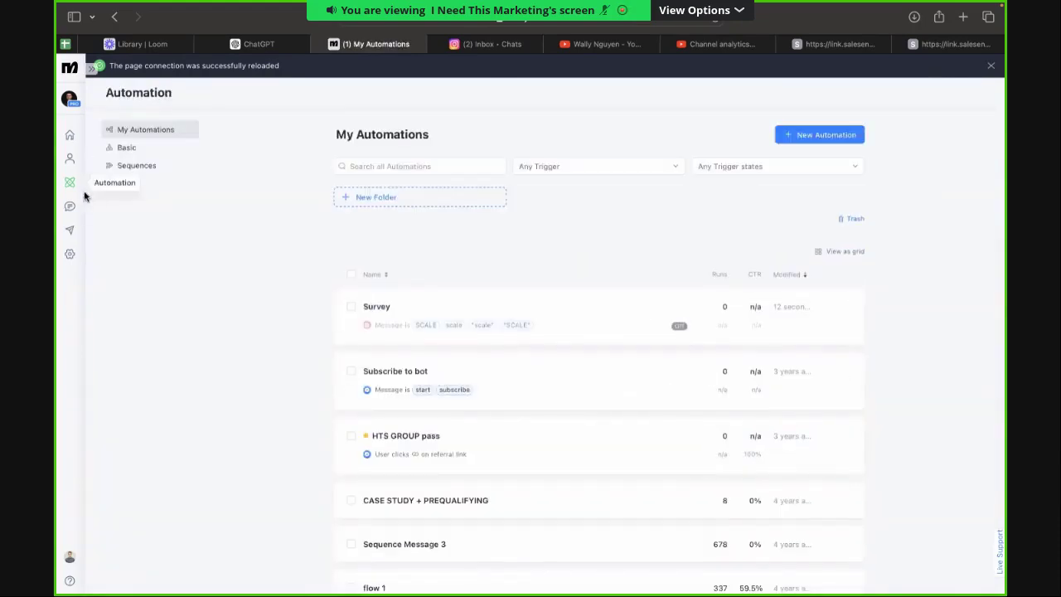
click(680, 330)
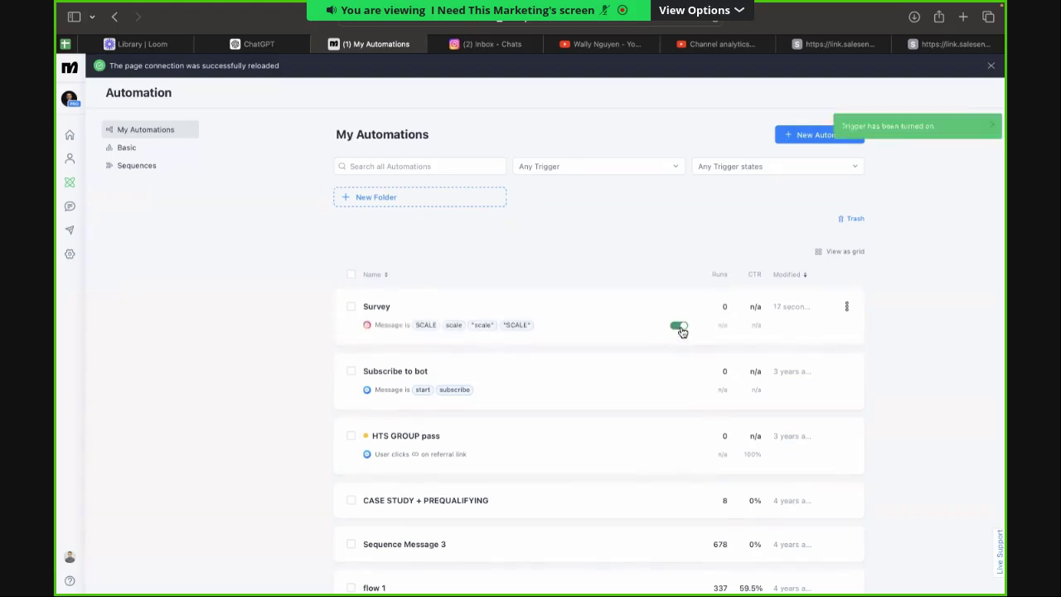